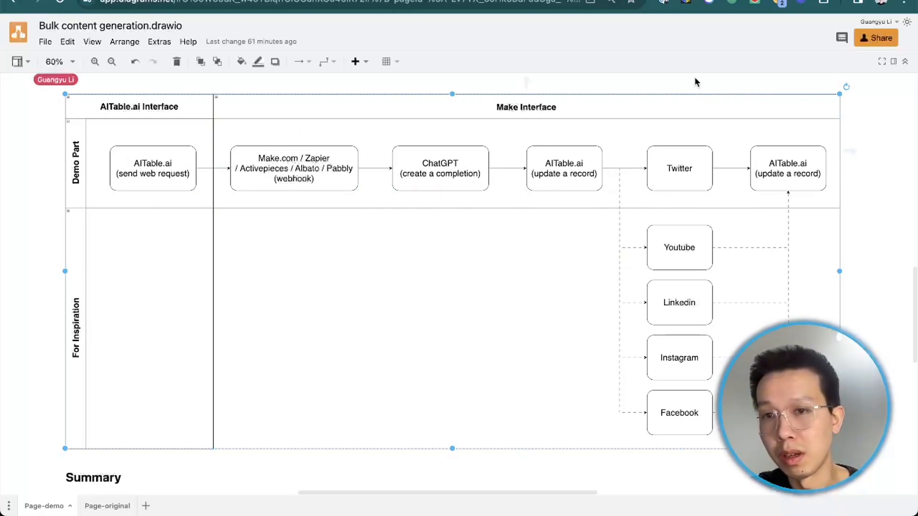
# Examine the workflow diagram's Demo Part row, from the AITable.ai web request to the final record update, and the For Inspiration platforms.
pyautogui.moveTo(714, 82); pyautogui.dragTo(660, 416)
pyautogui.click(49, 182)
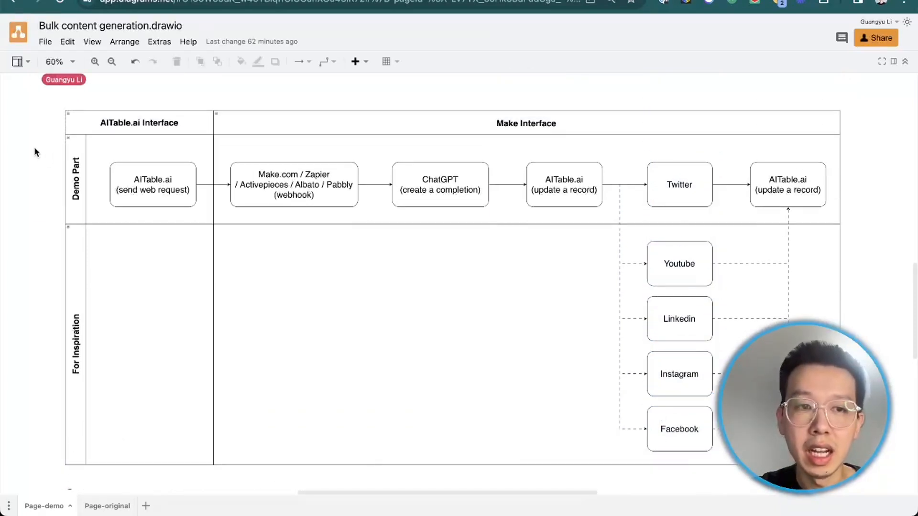
pyautogui.moveTo(35, 150); pyautogui.dragTo(829, 221)
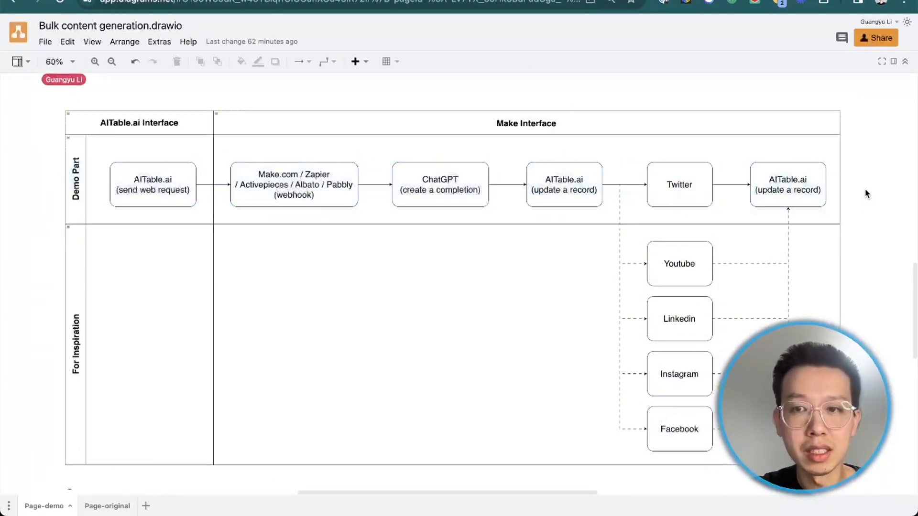
pyautogui.moveTo(868, 154); pyautogui.dragTo(17, 216)
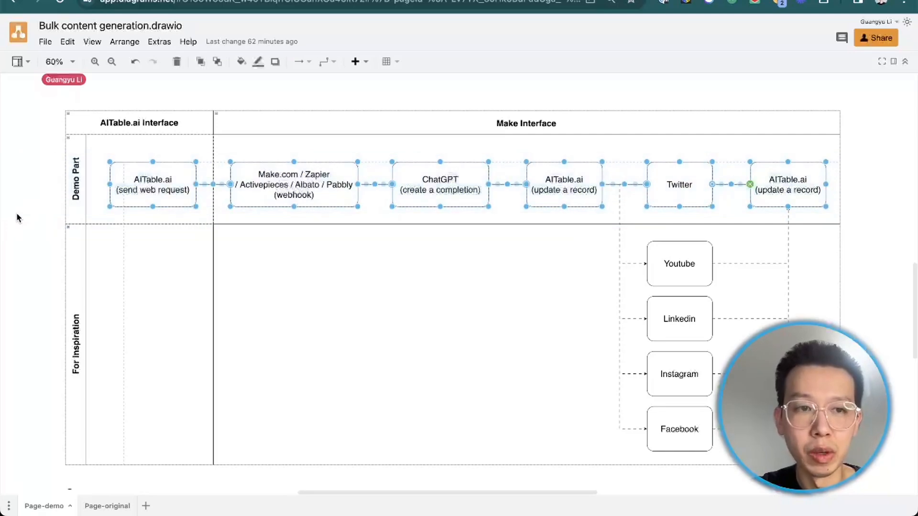
pyautogui.click(34, 203)
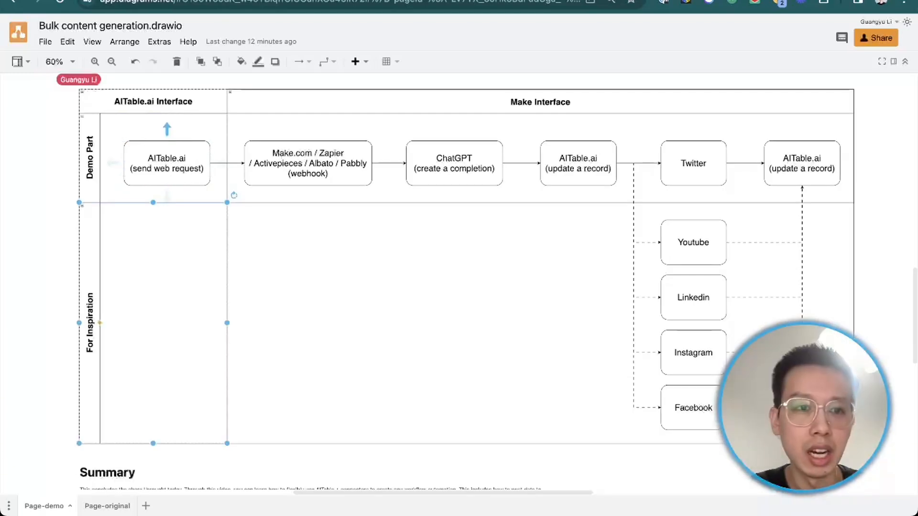
pyautogui.click(158, 102)
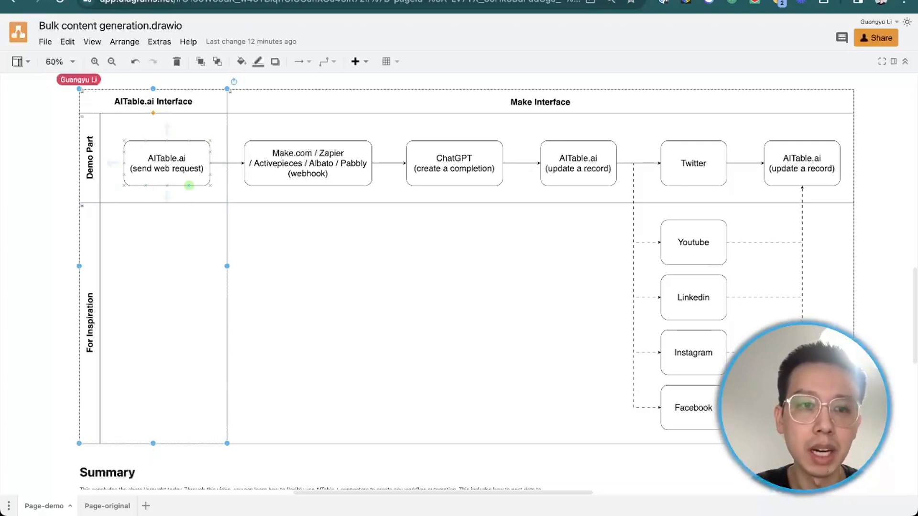
pyautogui.click(186, 225)
pyautogui.click(175, 210)
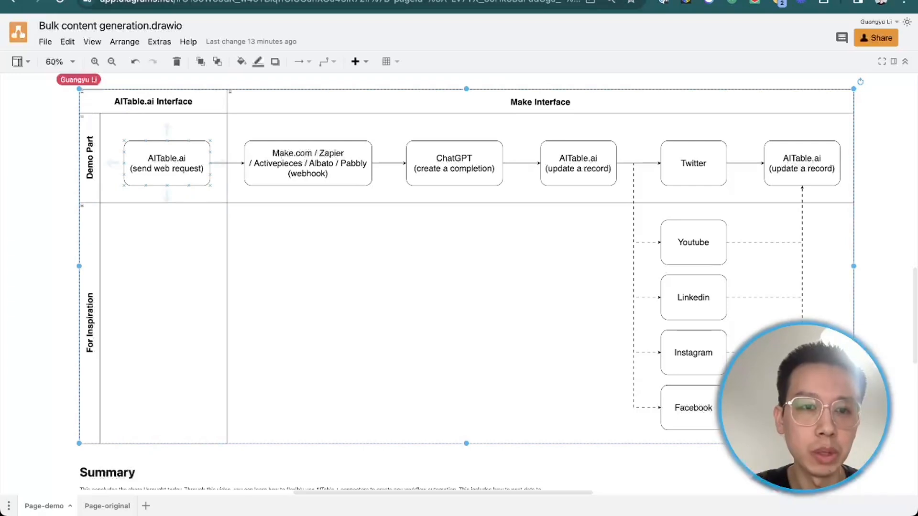
pyautogui.click(196, 220)
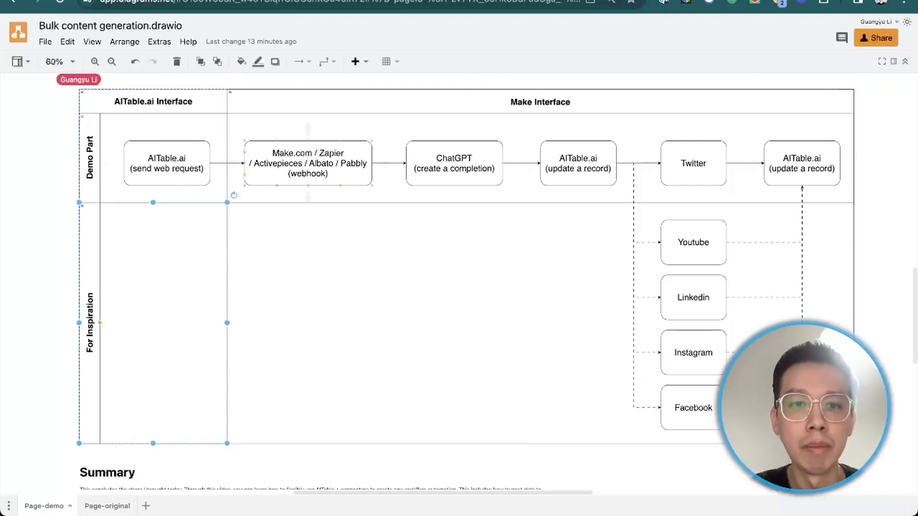
pyautogui.click(383, 192)
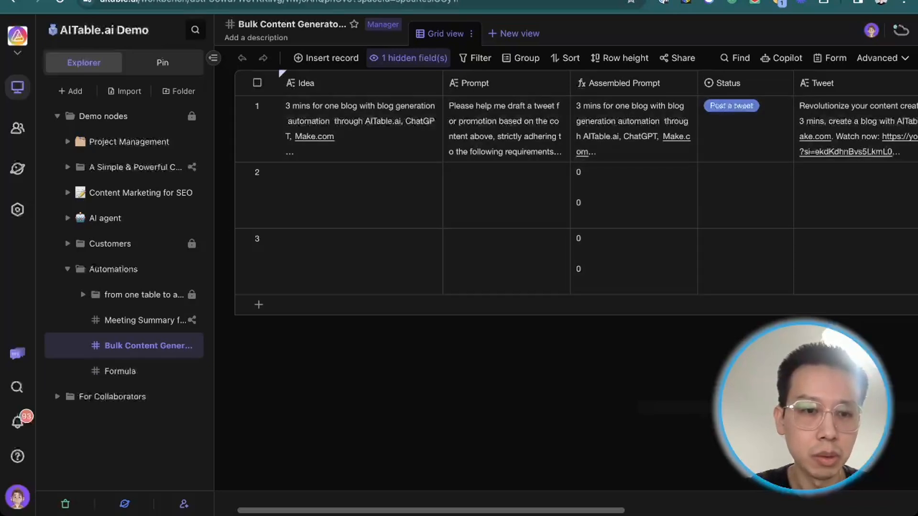
# Switch to AITable.ai's Bulk Content Generator to X datasheet and collapse the explorer sidebar to widen the grid.
pyautogui.moveTo(215, 342); pyautogui.dragTo(260, 342)
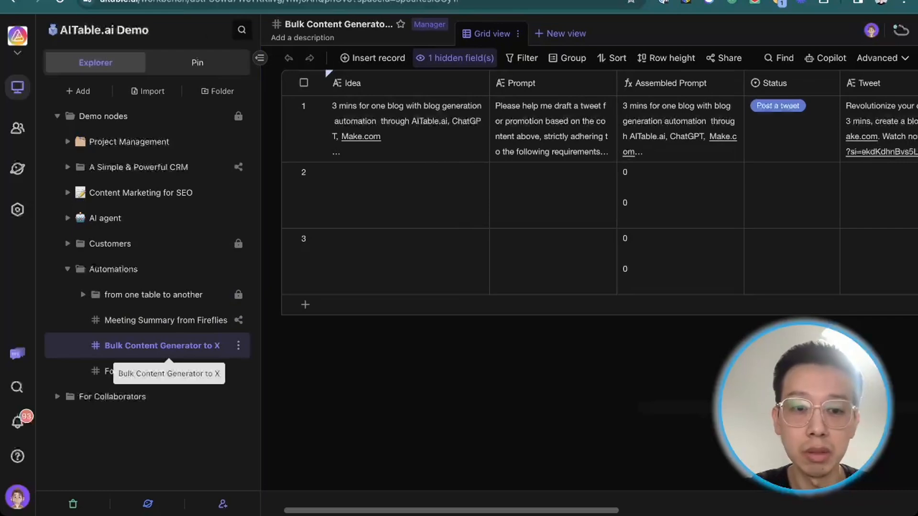
pyautogui.moveTo(261, 265); pyautogui.dragTo(214, 265)
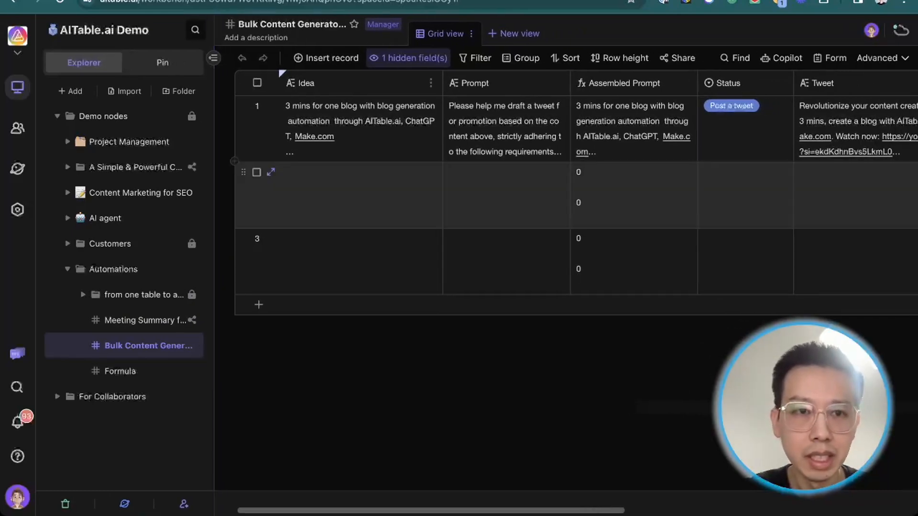
pyautogui.click(213, 58)
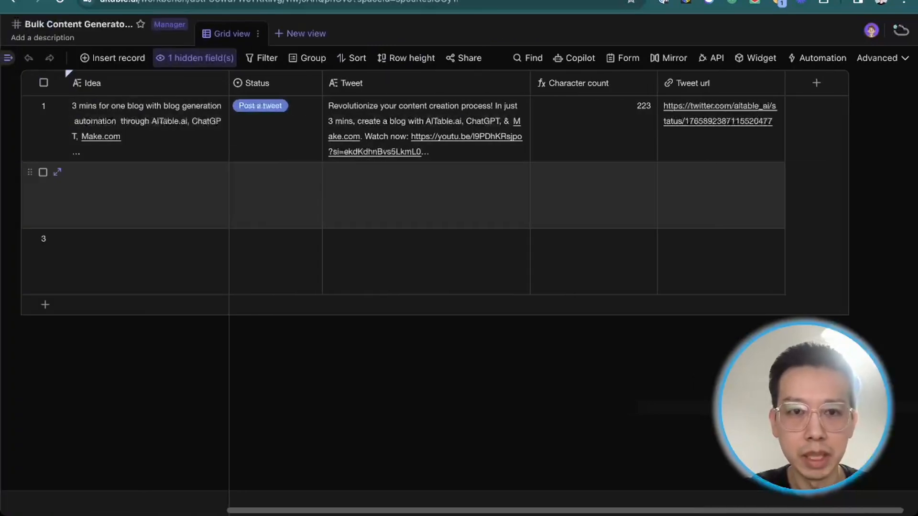
# Examine the Idea, Prompt and Assembled Prompt cells of the first record and compare them with the empty second record.
pyautogui.hscroll(-5, 421, 192)
pyautogui.click(147, 129)
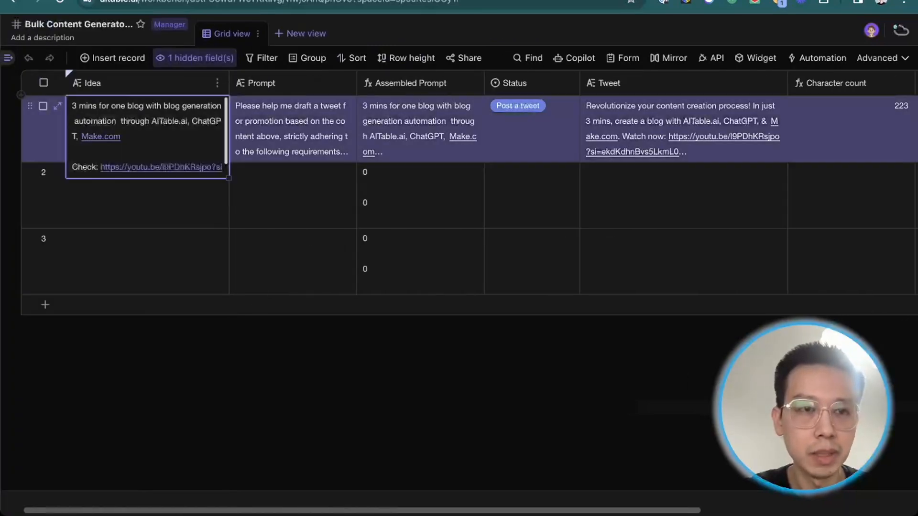
pyautogui.click(148, 199)
pyautogui.click(148, 131)
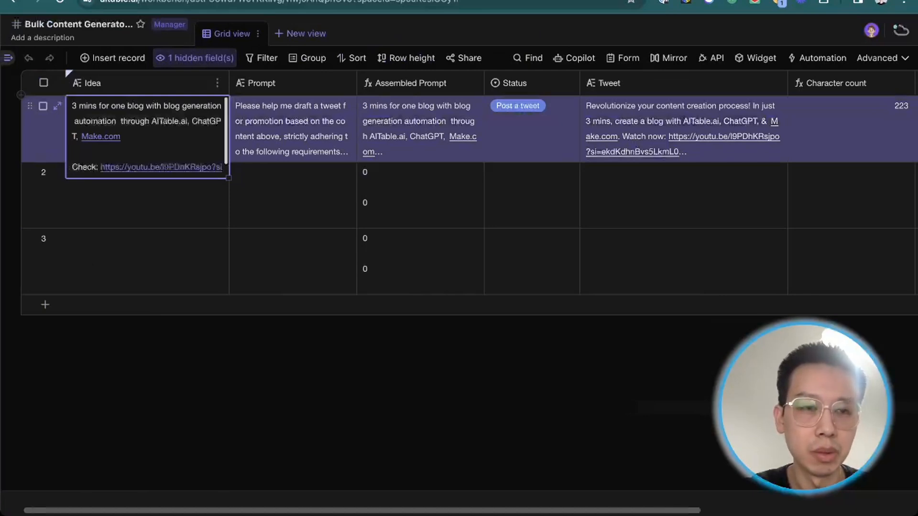
pyautogui.click(293, 130)
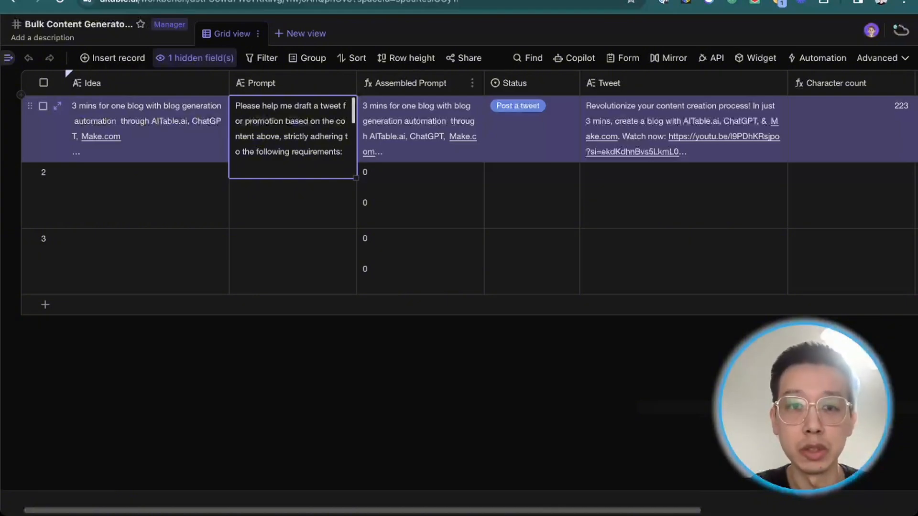
pyautogui.click(421, 130)
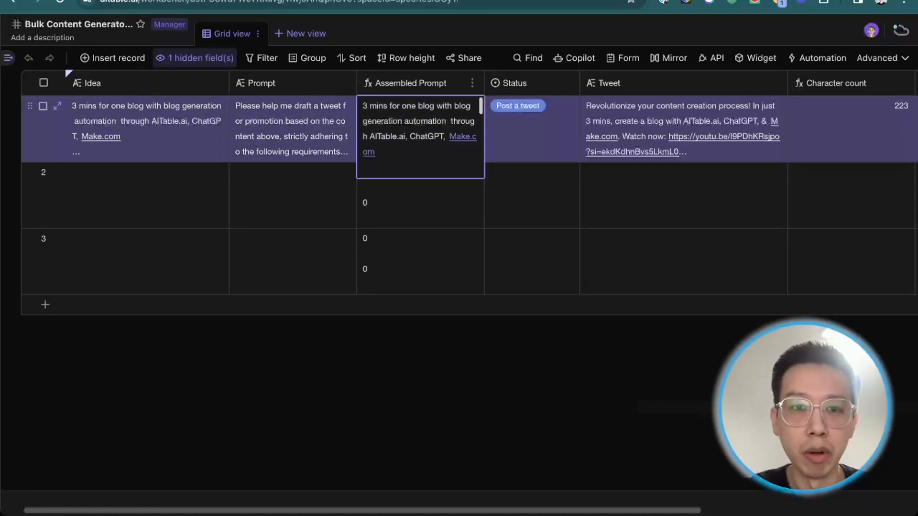
pyautogui.click(420, 201)
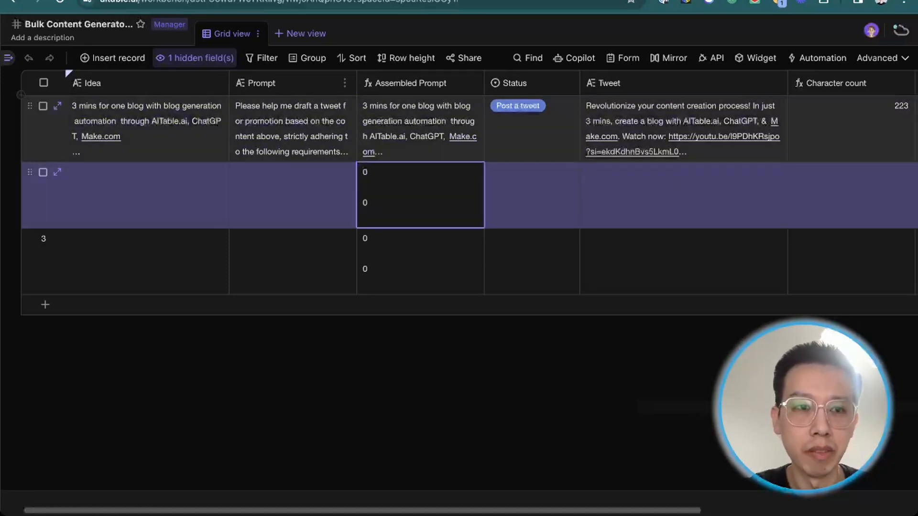
pyautogui.click(147, 129)
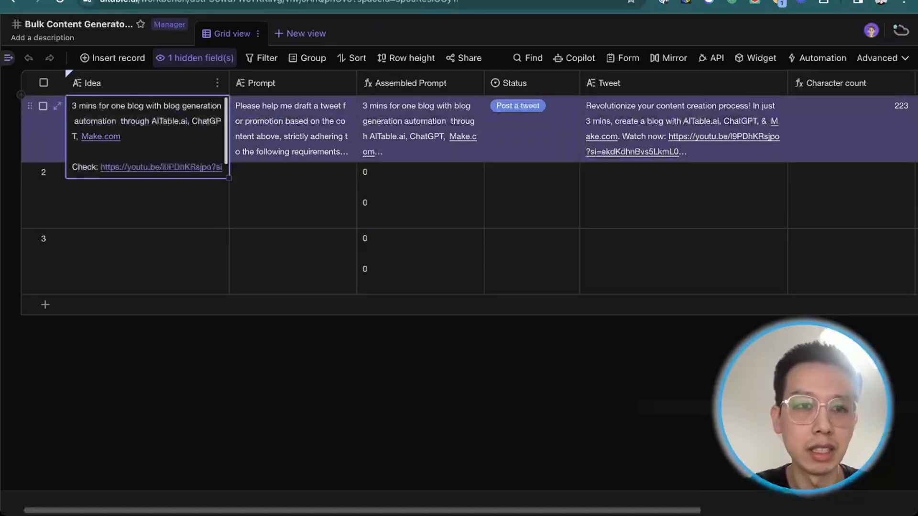
pyautogui.click(293, 129)
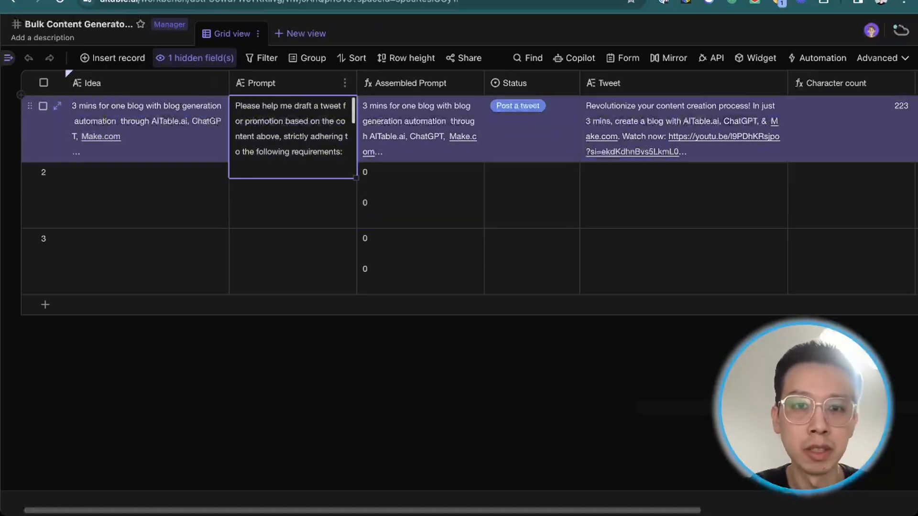
pyautogui.click(420, 129)
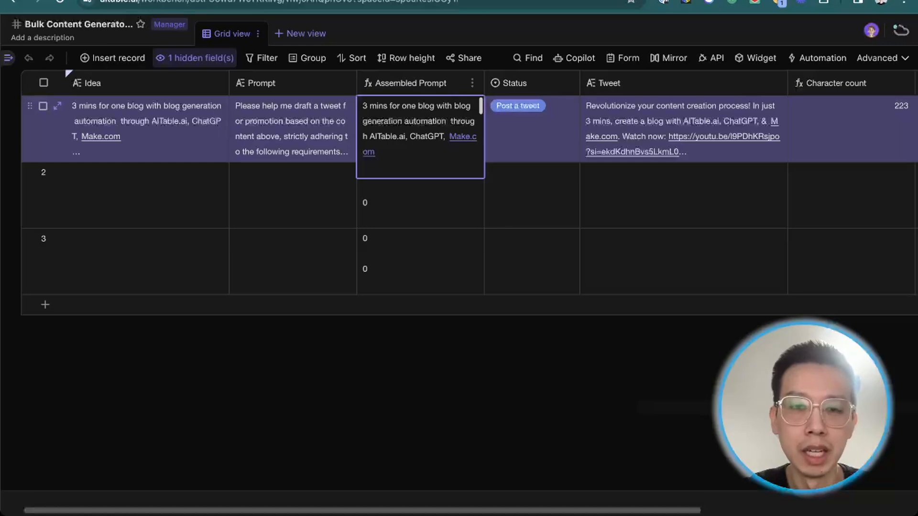
# Inspect the formula that builds the Assembled Prompt field and leave its configuration without editing.
pyautogui.doubleClick(410, 83)
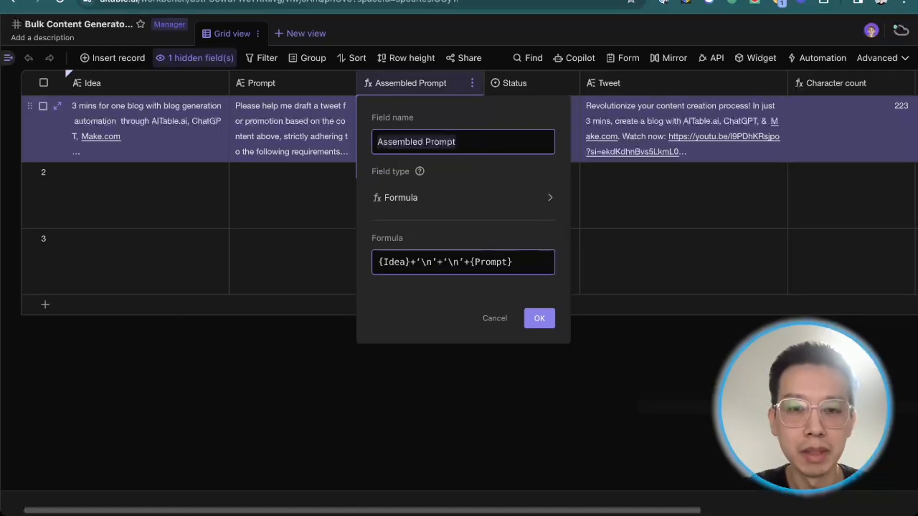
pyautogui.moveTo(416, 262); pyautogui.dragTo(517, 262)
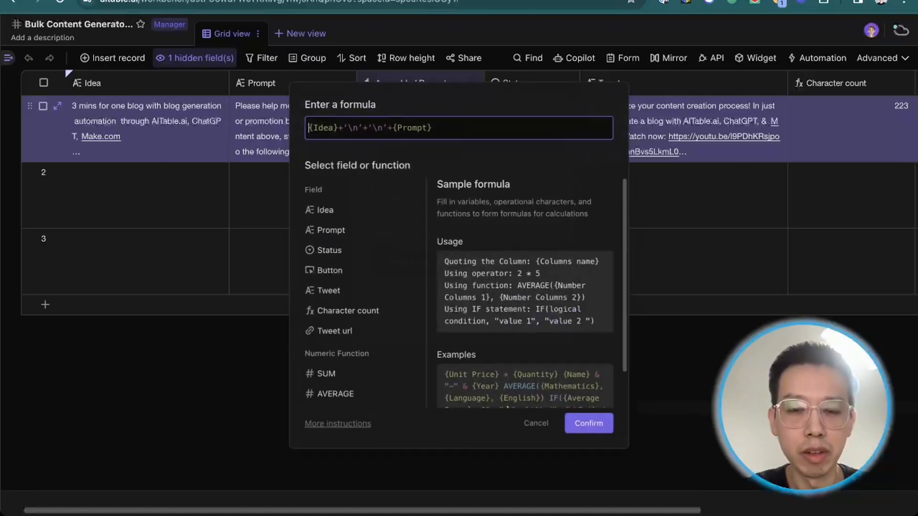
pyautogui.click(273, 91)
pyautogui.click(307, 129)
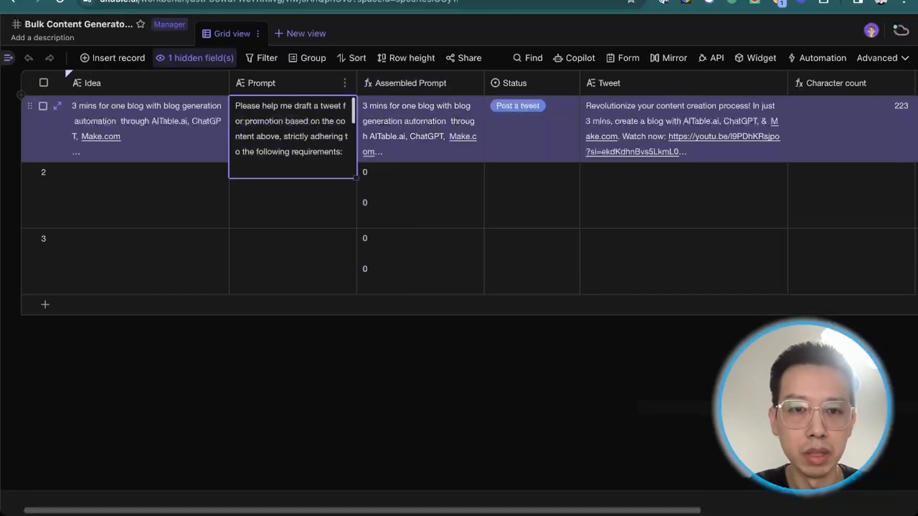
# Expand the first record, compare its full Prompt text with the Assembled Prompt, and close the record.
pyautogui.click(411, 132)
pyautogui.press('space')
pyautogui.scroll(-7, 421, 249)
pyautogui.scroll(8, 383, 268)
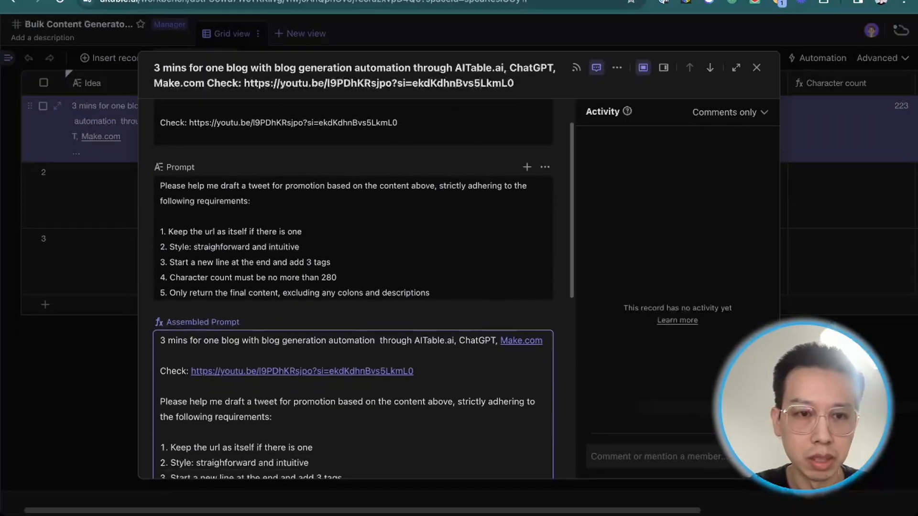
pyautogui.scroll(1, 382, 268)
pyautogui.click(239, 160)
pyautogui.moveTo(230, 310); pyautogui.dragTo(249, 310)
pyautogui.scroll(-3, 249, 309)
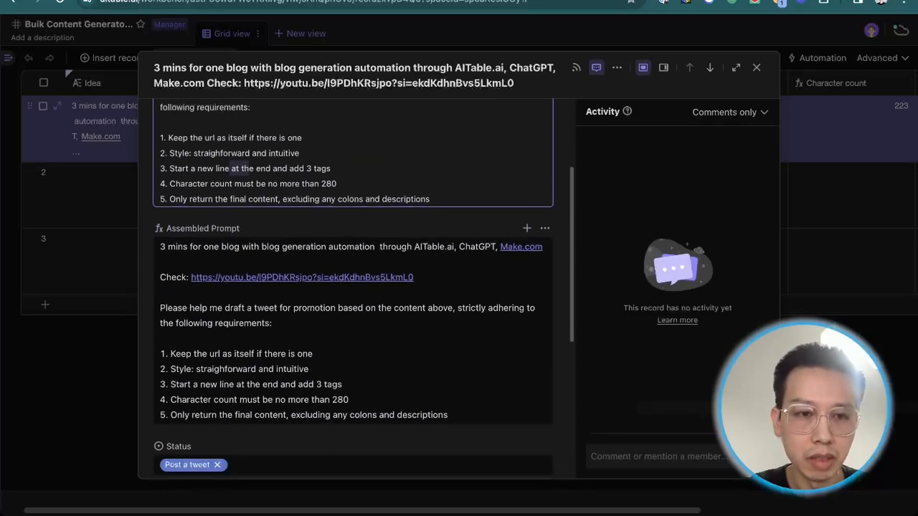
pyautogui.scroll(-1, 354, 287)
pyautogui.moveTo(161, 221)
pyautogui.mouseDown()
pyautogui.moveTo(311, 389)
pyautogui.moveTo(417, 389)
pyautogui.moveTo(321, 374)
pyautogui.moveTo(161, 221)
pyautogui.mouseUp()
pyautogui.click(449, 389)
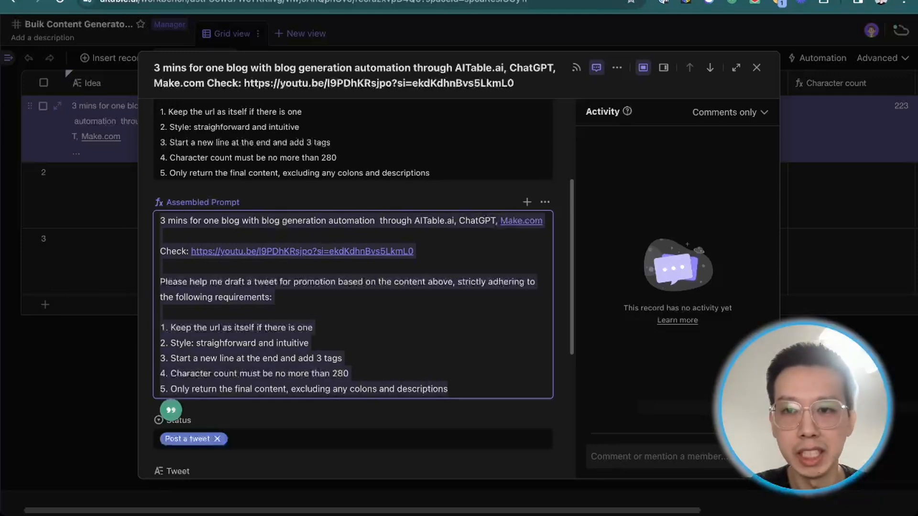
pyautogui.click(756, 68)
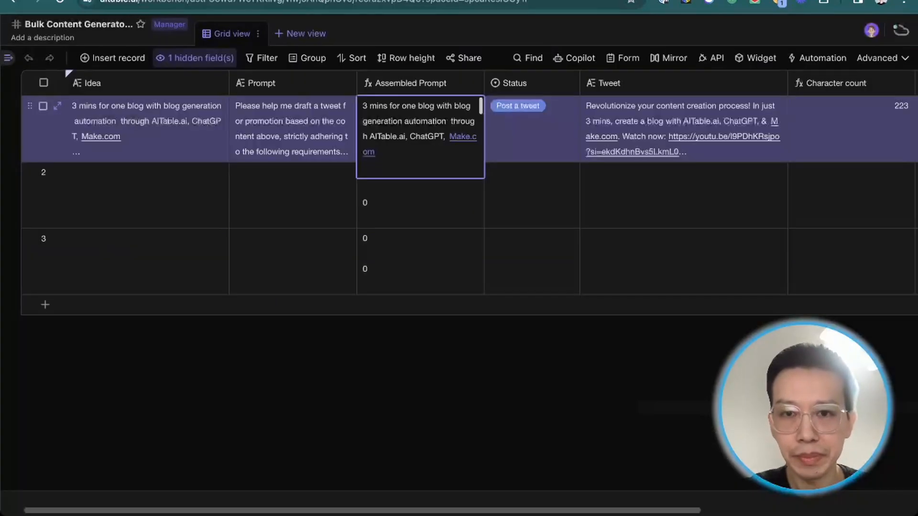
# Review the table's automations alongside the second record's Status options and empty Tweet cell, and close the automation list.
pyautogui.click(450, 192)
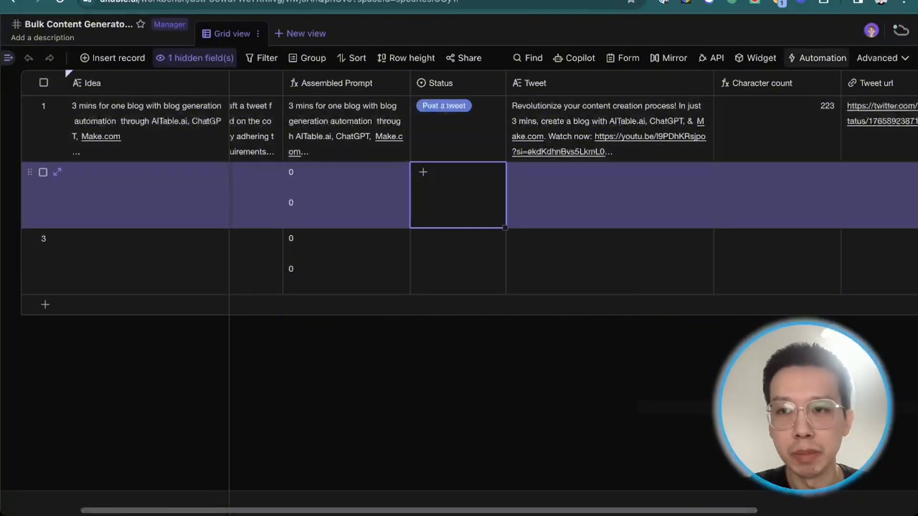
pyautogui.click(818, 58)
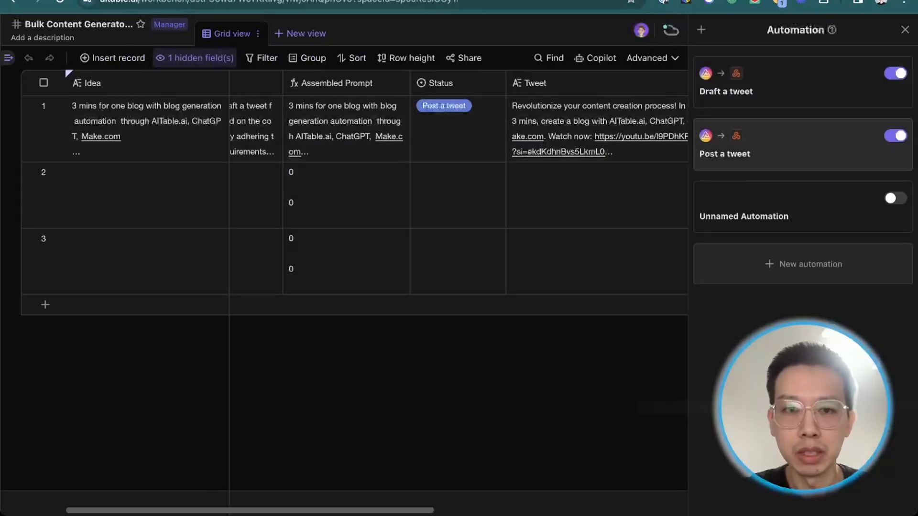
pyautogui.doubleClick(458, 195)
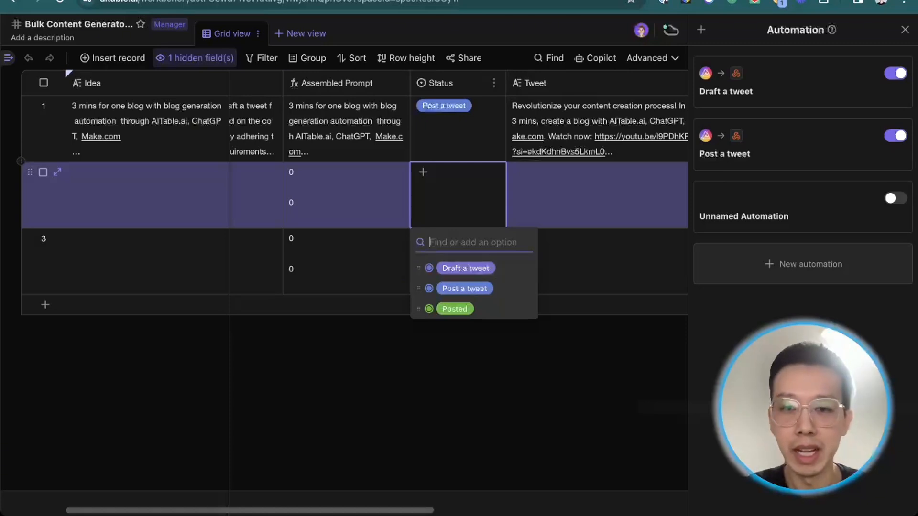
pyautogui.click(569, 196)
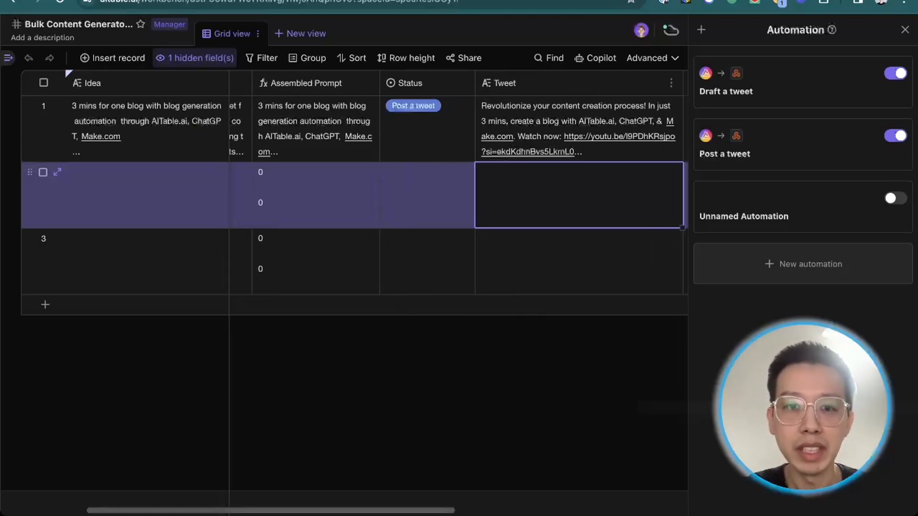
pyautogui.hscroll(1, 478, 181)
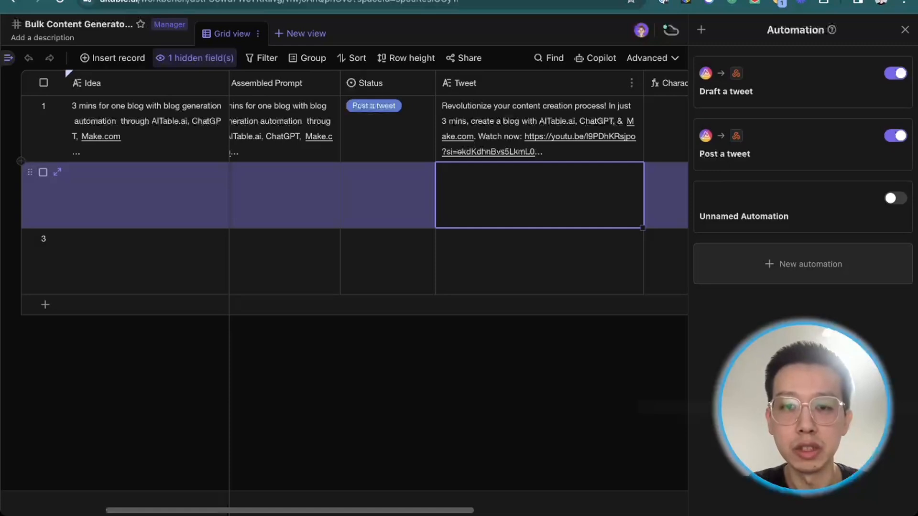
pyautogui.hscroll(2, 478, 192)
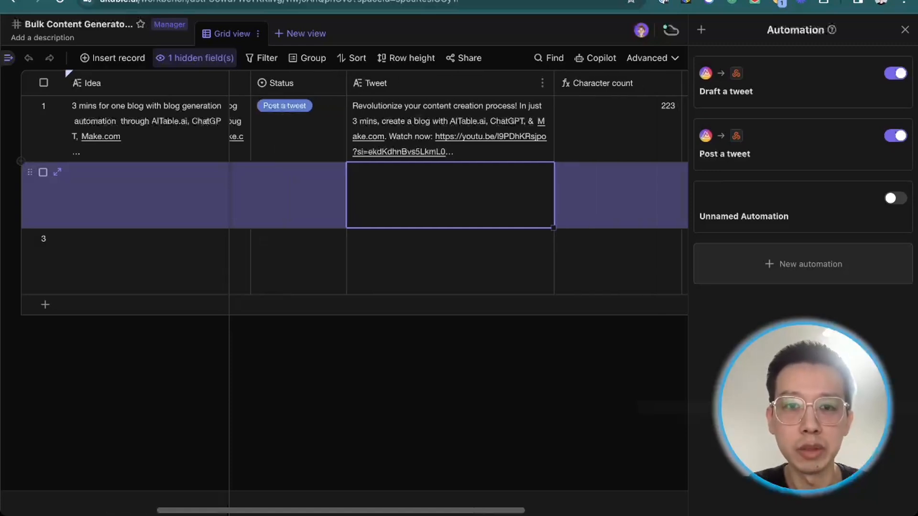
pyautogui.click(905, 30)
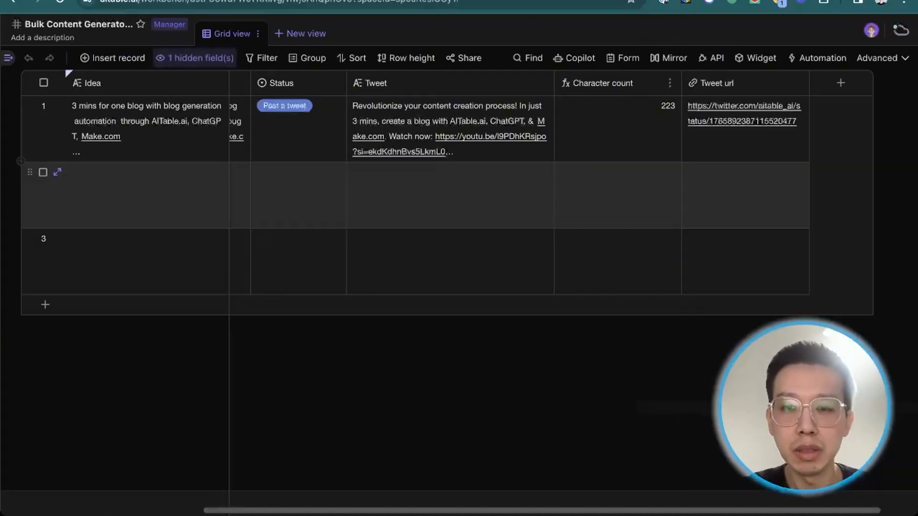
# Inspect the Character count field's formula settings and cancel without changing them.
pyautogui.doubleClick(618, 129)
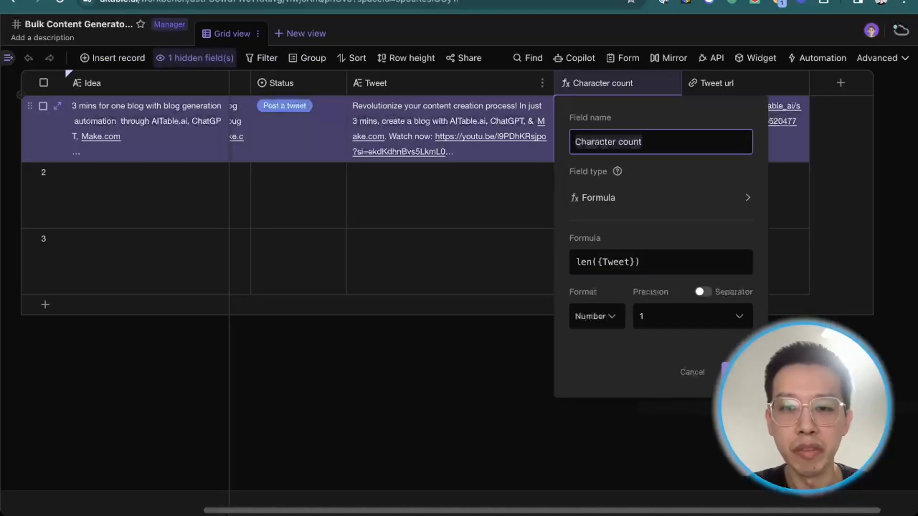
pyautogui.click(693, 373)
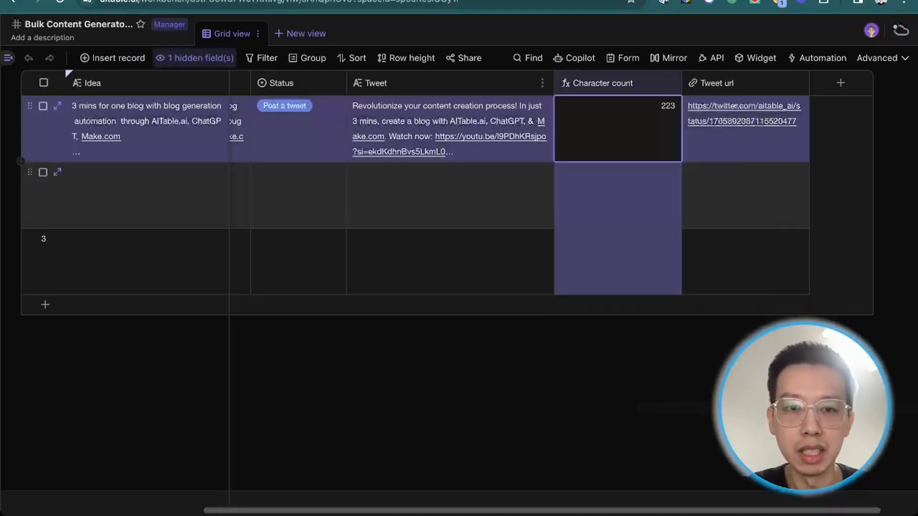
# Review the Character count column, and read the first record's Assembled Prompt down to its character limit and output rules.
pyautogui.click(459, 195)
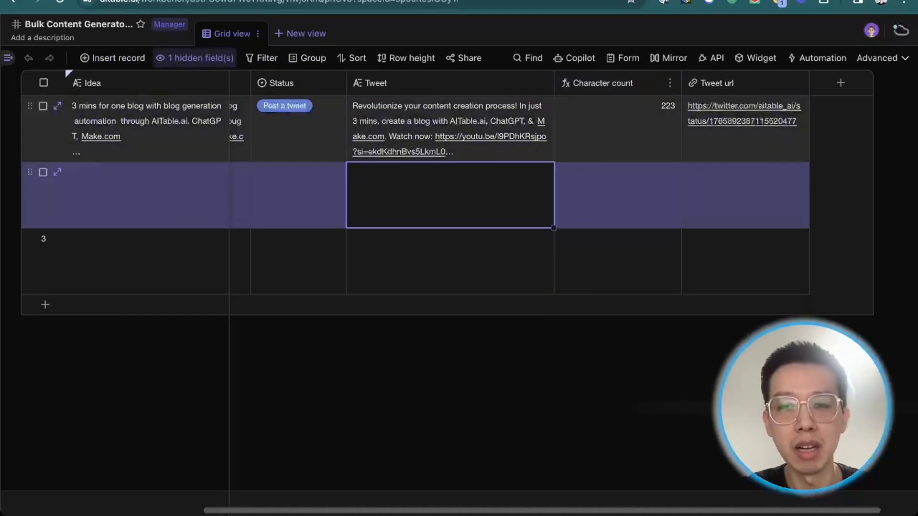
pyautogui.click(618, 186)
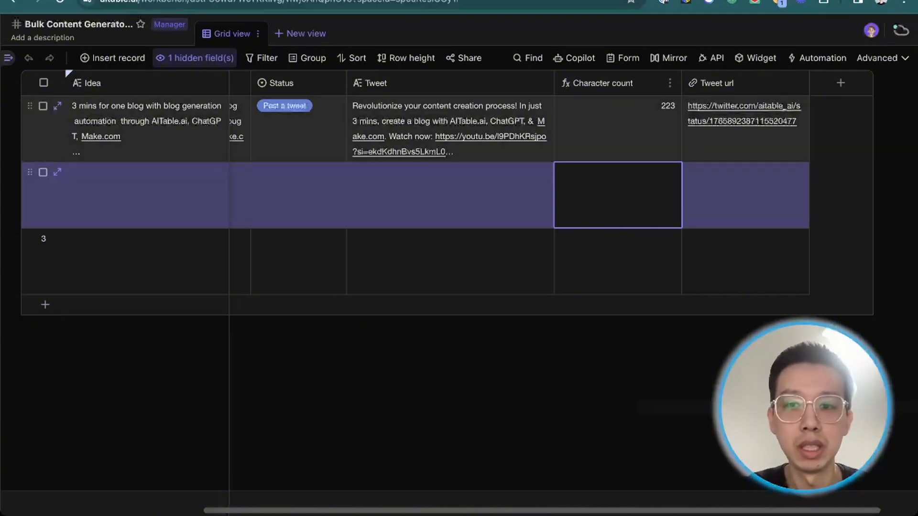
pyautogui.doubleClick(617, 84)
pyautogui.click(502, 194)
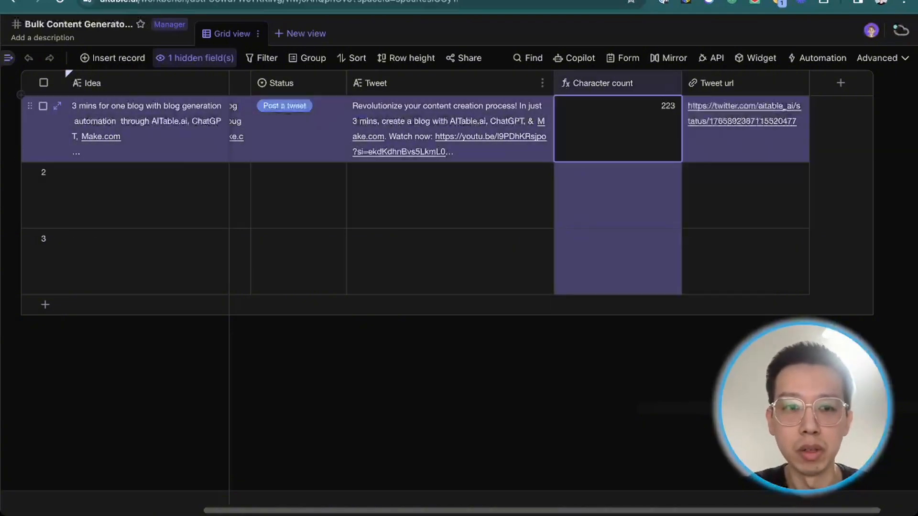
pyautogui.hscroll(-2, 334, 131)
pyautogui.click(286, 121)
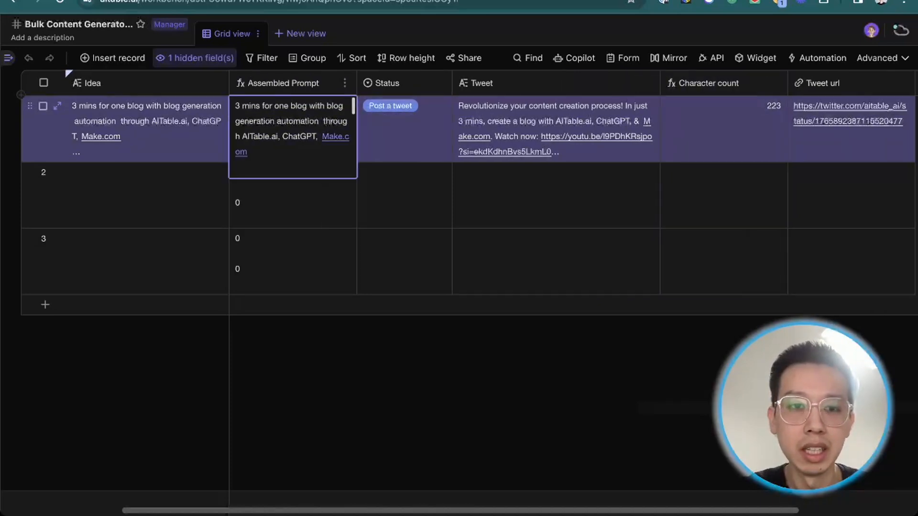
pyautogui.scroll(-3, 289, 124)
pyautogui.scroll(-5, 293, 136)
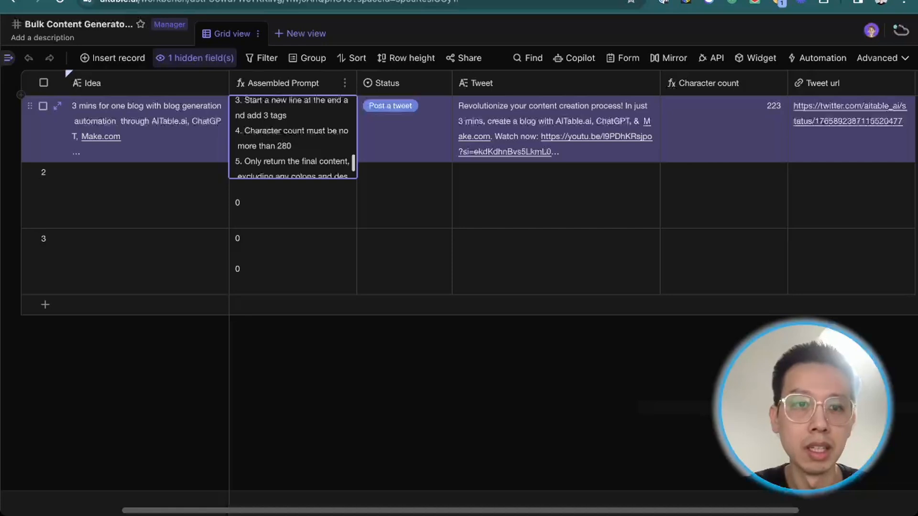
# Examine the second record's empty Tweet and Character count cells and its Status options without choosing a status.
pyautogui.click(507, 195)
pyautogui.hscroll(2, 507, 195)
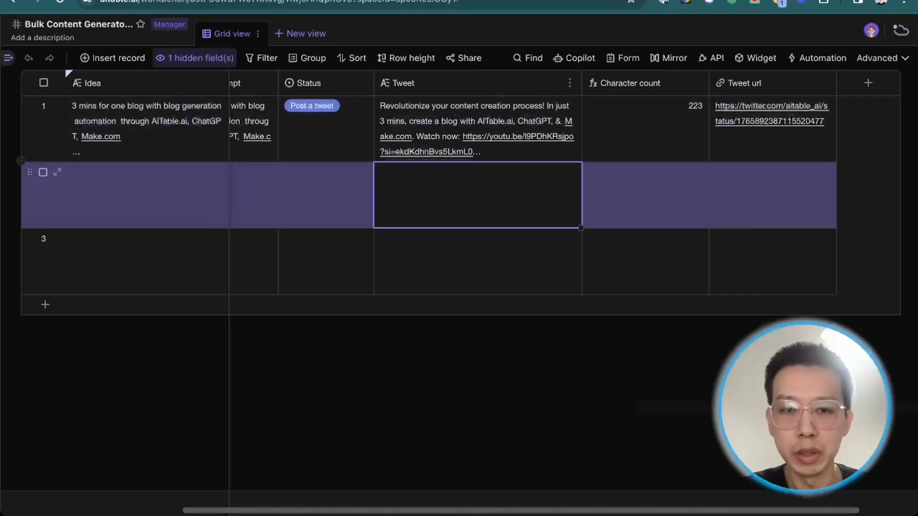
pyautogui.doubleClick(478, 195)
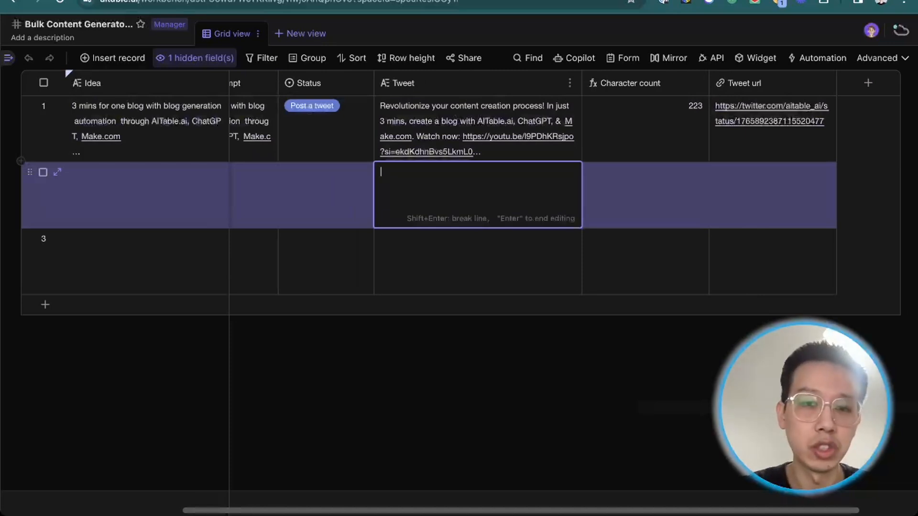
pyautogui.click(646, 195)
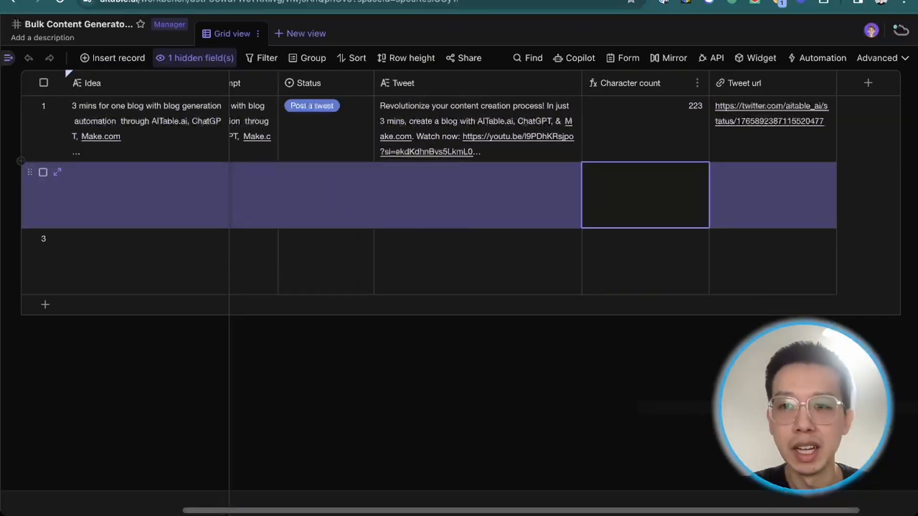
pyautogui.doubleClick(326, 195)
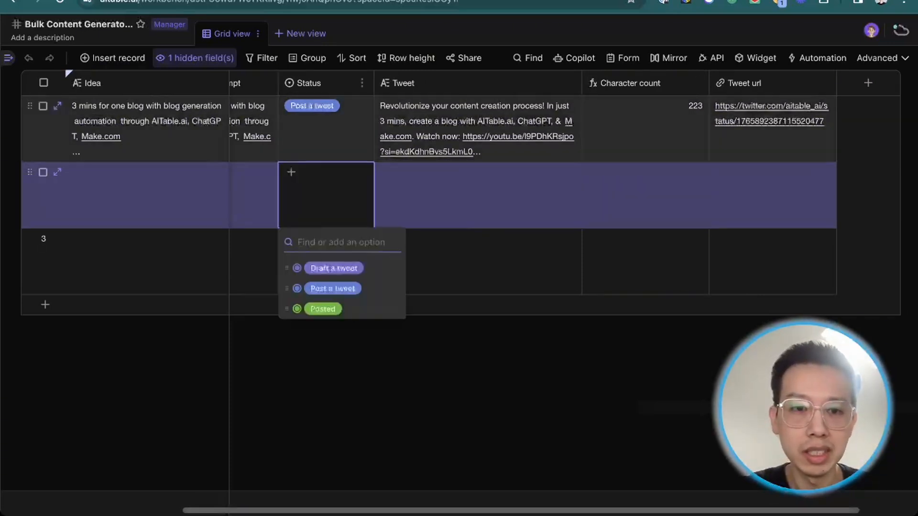
pyautogui.click(478, 201)
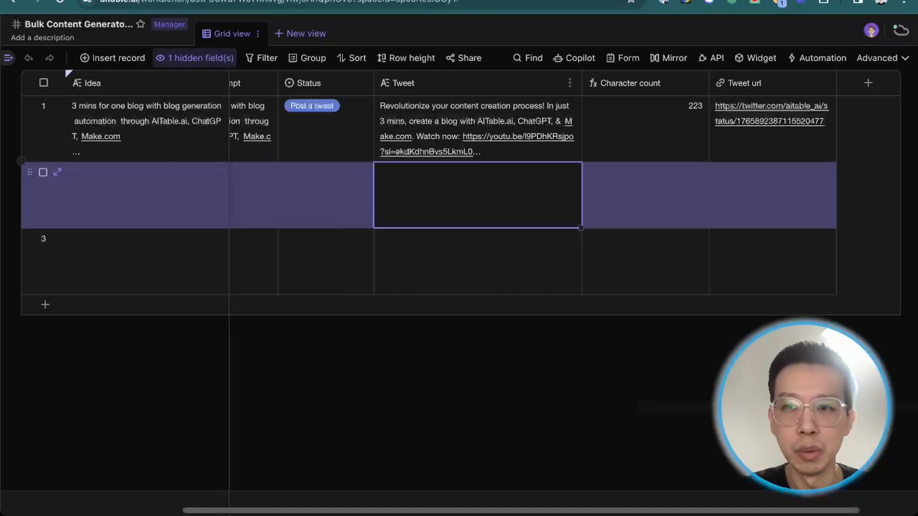
# Show the datasheet's automation list and review the second record's cells from Character count and Tweet url back to Status.
pyautogui.click(817, 59)
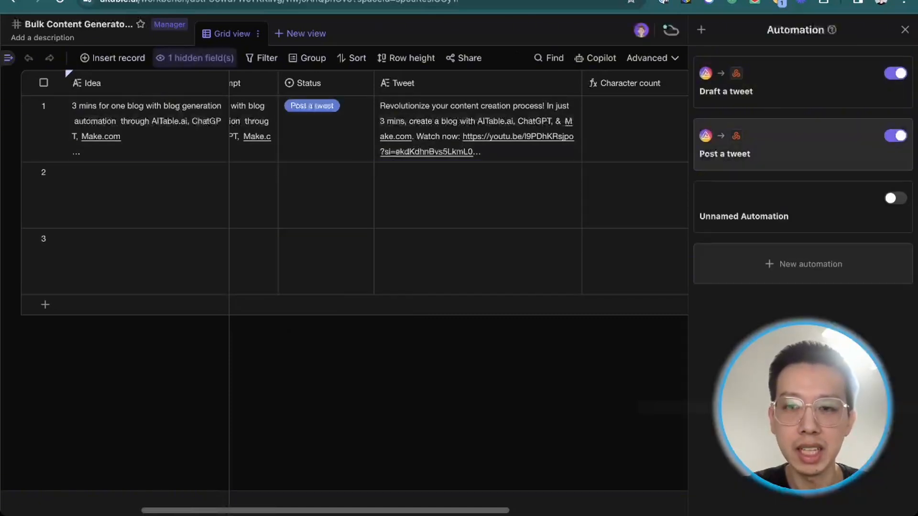
pyautogui.click(635, 196)
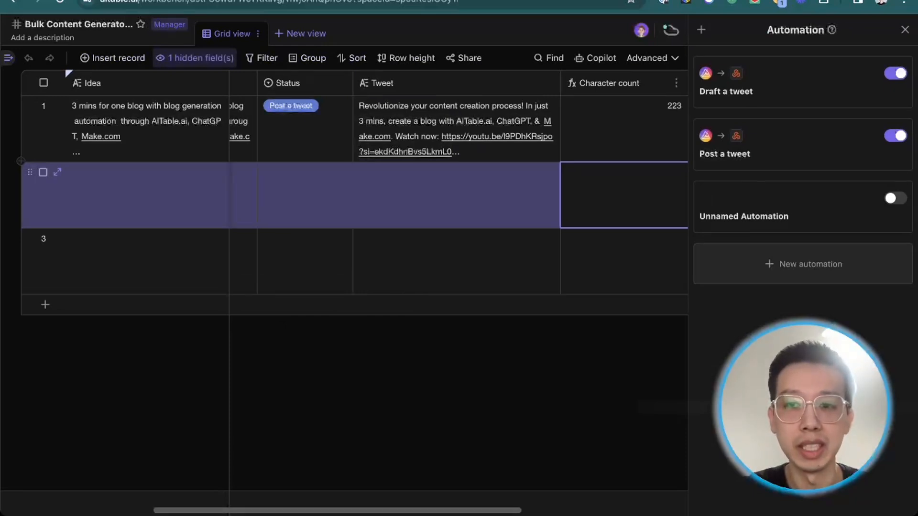
pyautogui.hscroll(4, 593, 195)
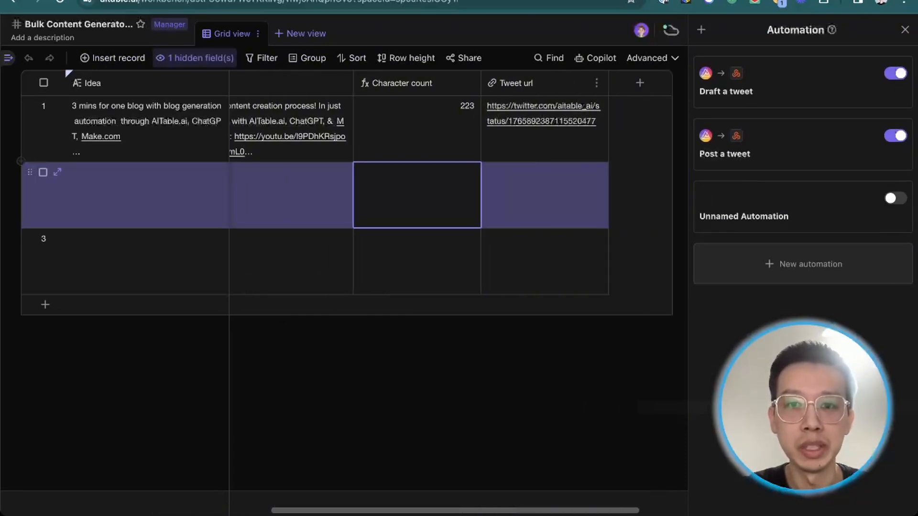
pyautogui.click(573, 195)
pyautogui.hscroll(-7, 478, 195)
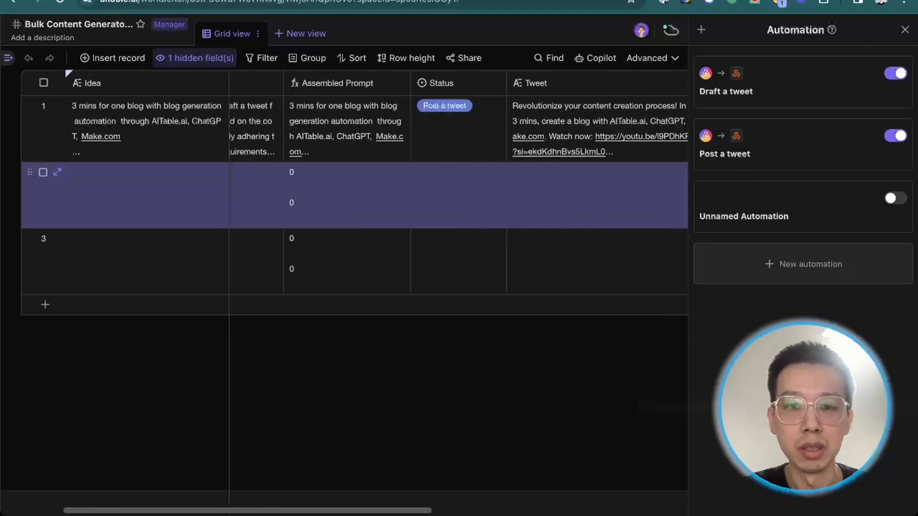
pyautogui.click(449, 195)
# Open the Draft a tweet automation and inspect its Record matches conditions trigger, including the trigger types, datasheet and Status condition.
pyautogui.click(784, 83)
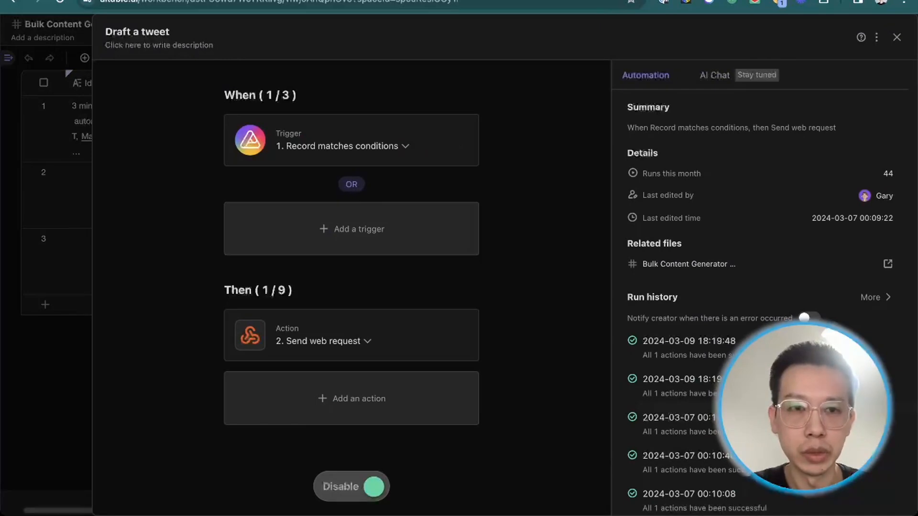
pyautogui.tripleClick(260, 95)
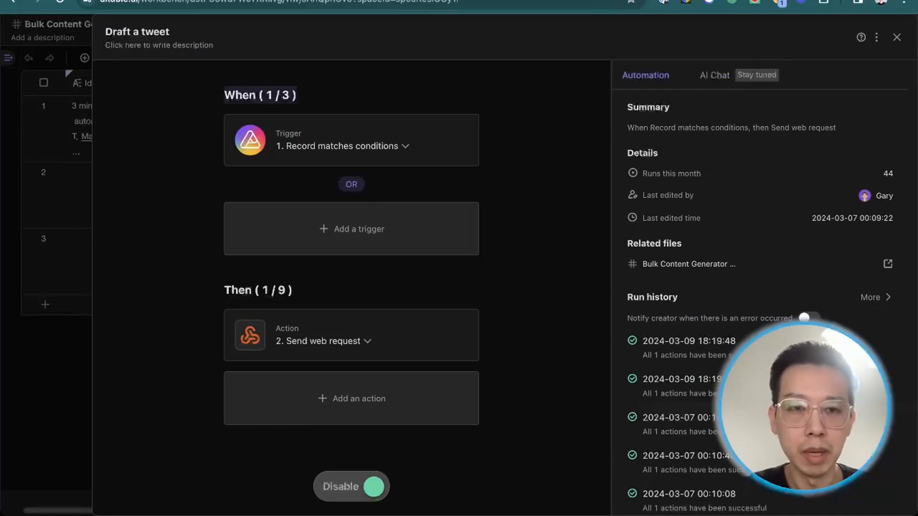
pyautogui.click(342, 147)
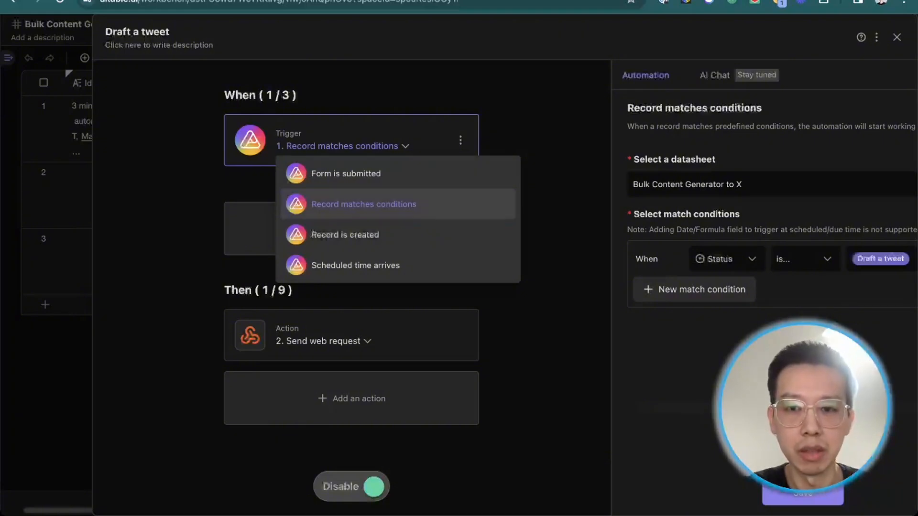
pyautogui.click(549, 182)
pyautogui.click(388, 139)
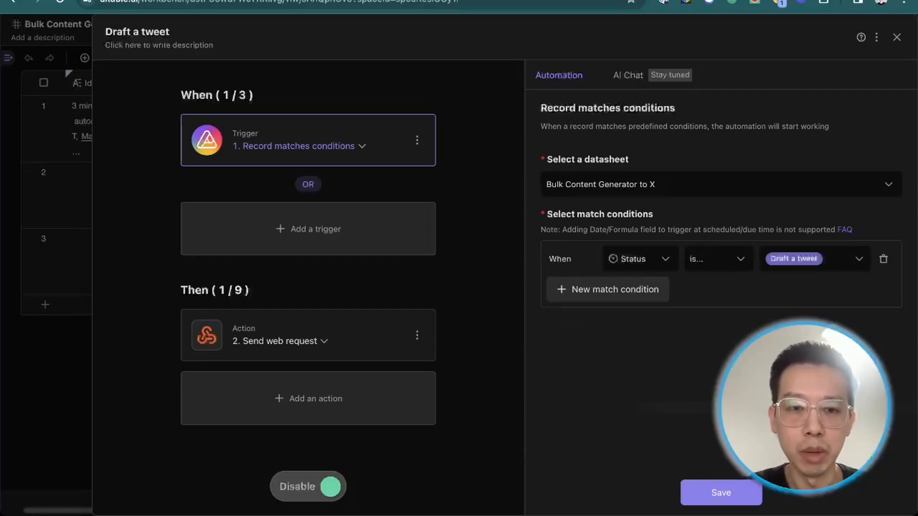
# Inspect the Send web request action's request method and webhook request address in the Draft a tweet automation.
pyautogui.click(280, 341)
pyautogui.click(694, 306)
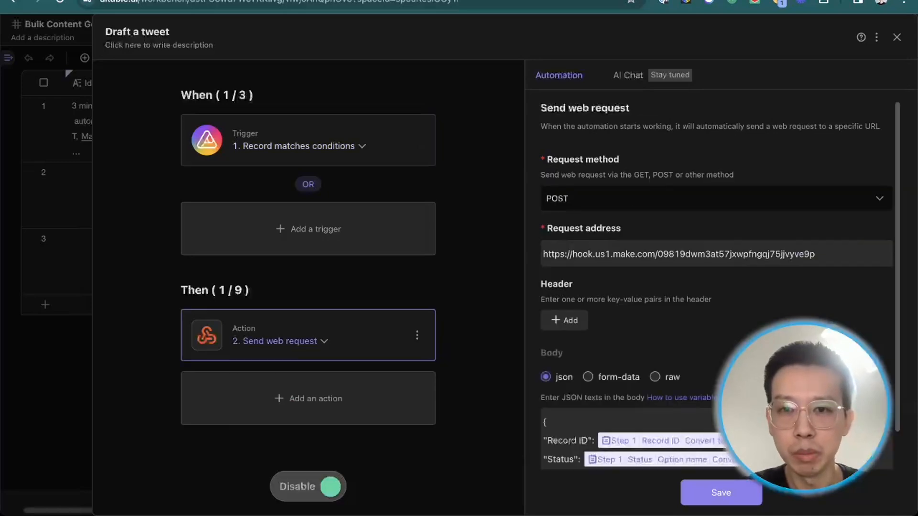
pyautogui.scroll(-2, 694, 287)
pyautogui.scroll(2, 716, 287)
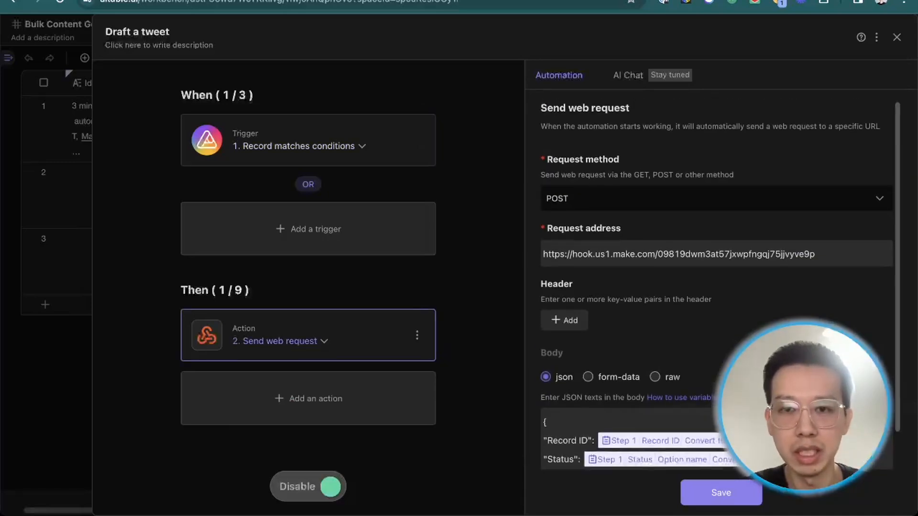
pyautogui.scroll(-1, 716, 287)
pyautogui.moveTo(547, 139); pyautogui.dragTo(621, 139)
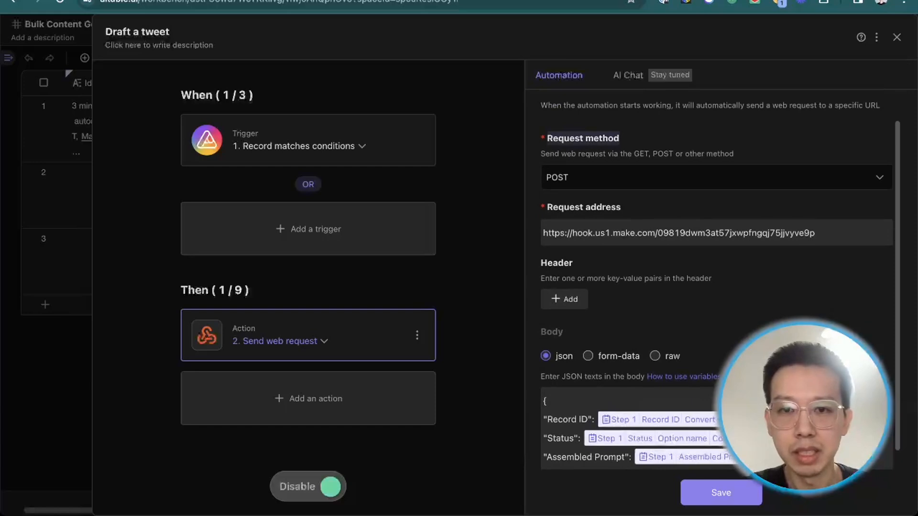
pyautogui.scroll(-1, 693, 232)
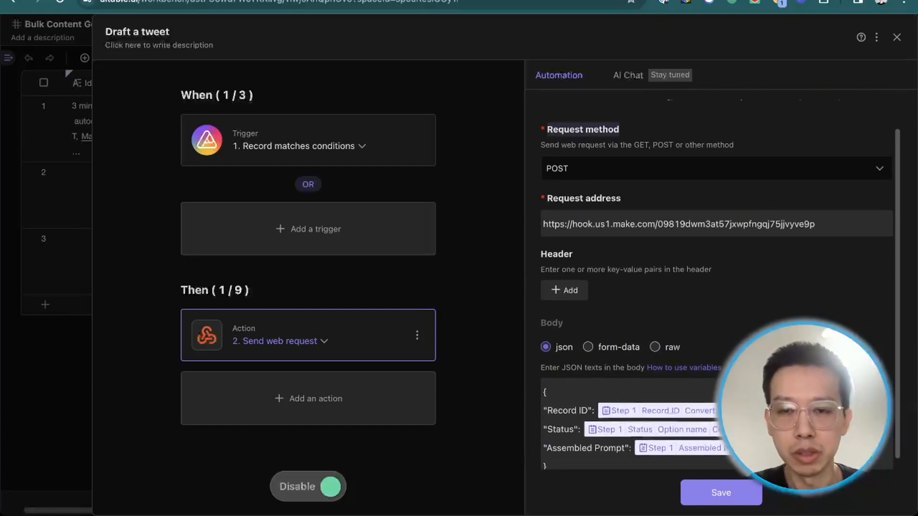
pyautogui.click(716, 168)
pyautogui.click(693, 224)
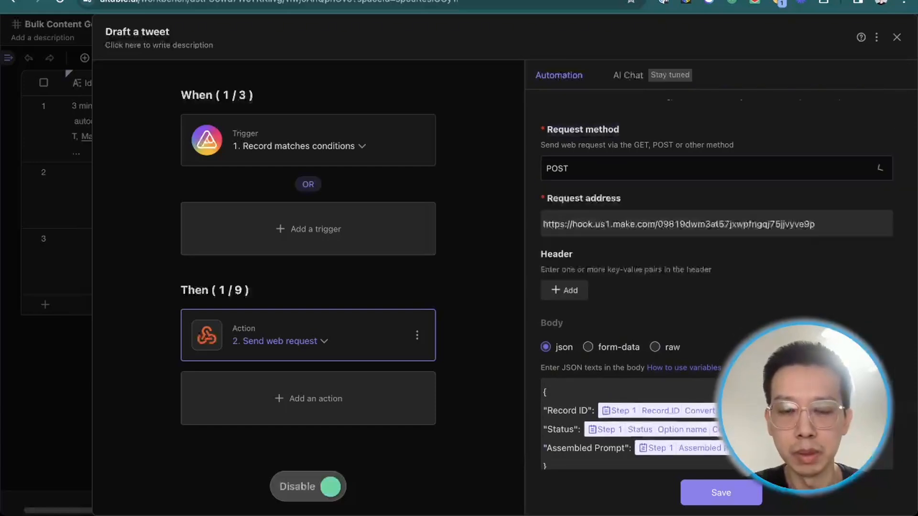
pyautogui.scroll(-1, 716, 292)
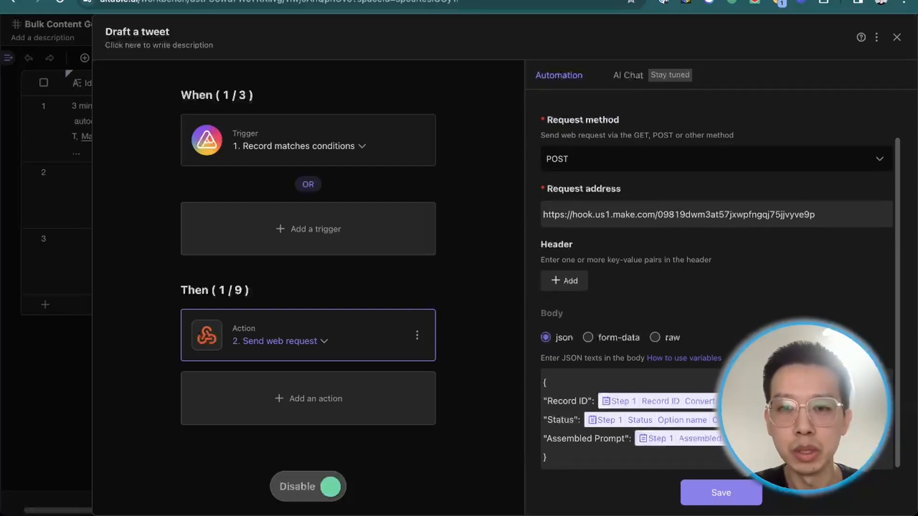
pyautogui.moveTo(543, 215)
pyautogui.mouseDown()
pyautogui.moveTo(816, 214)
pyautogui.moveTo(543, 214)
pyautogui.mouseUp()
pyautogui.click(817, 214)
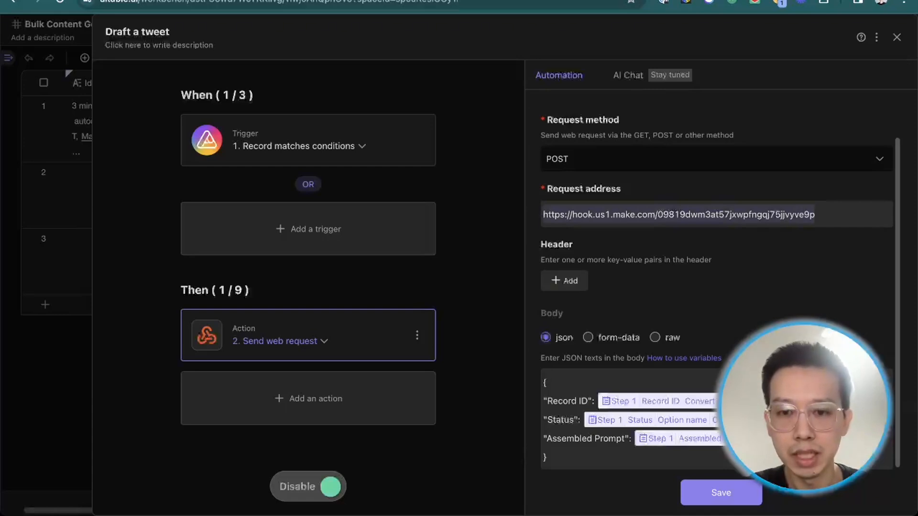
# Examine the web request's JSON body, highlighting the Record ID and Status keys and checking the Assembled Prompt entry.
pyautogui.moveTo(543, 401); pyautogui.dragTo(597, 401)
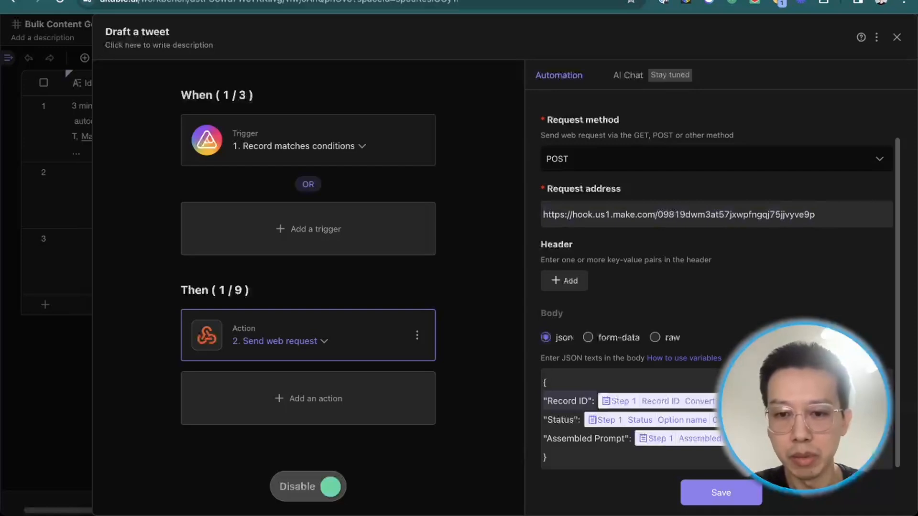
pyautogui.click(548, 457)
pyautogui.moveTo(548, 457); pyautogui.dragTo(588, 402)
pyautogui.click(550, 402)
pyautogui.click(593, 401)
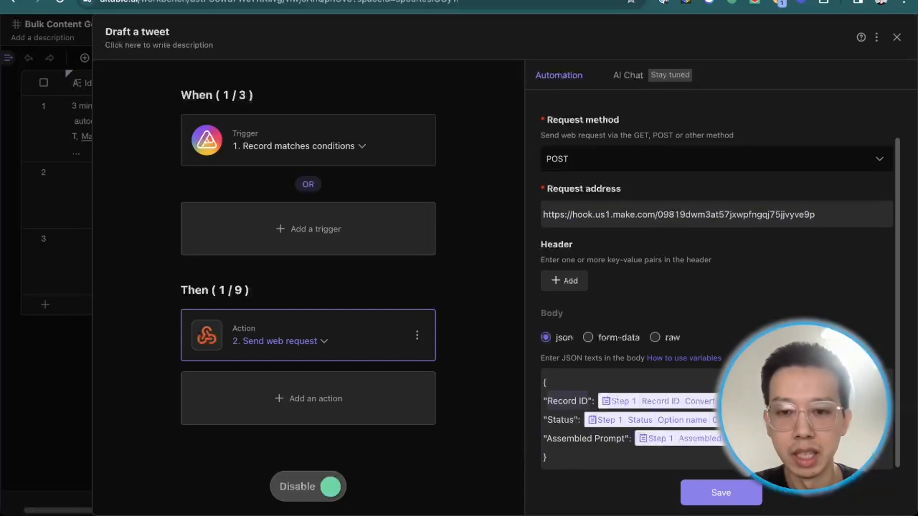
pyautogui.moveTo(543, 420); pyautogui.dragTo(574, 420)
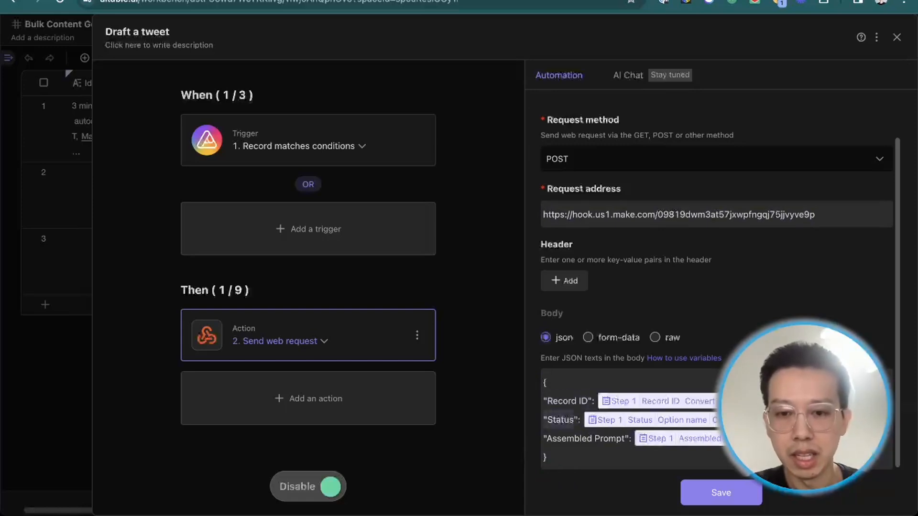
pyautogui.click(574, 420)
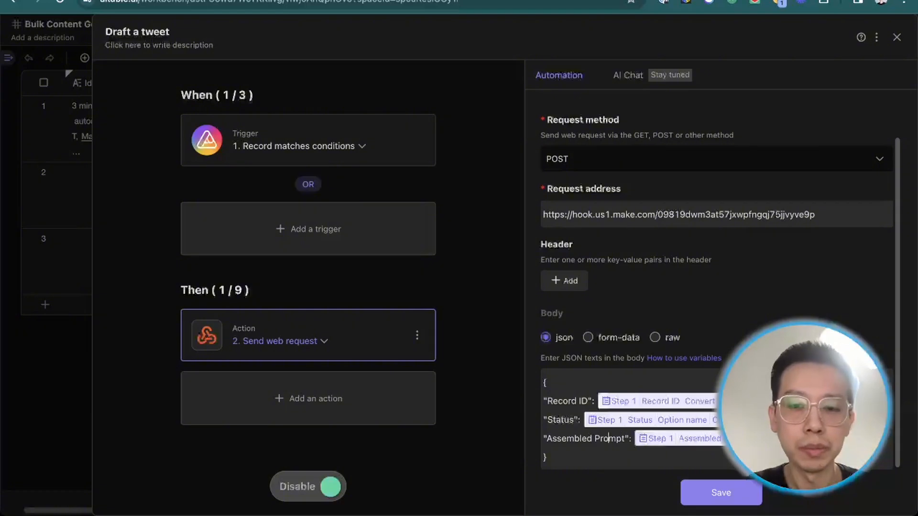
pyautogui.moveTo(547, 401); pyautogui.dragTo(588, 400)
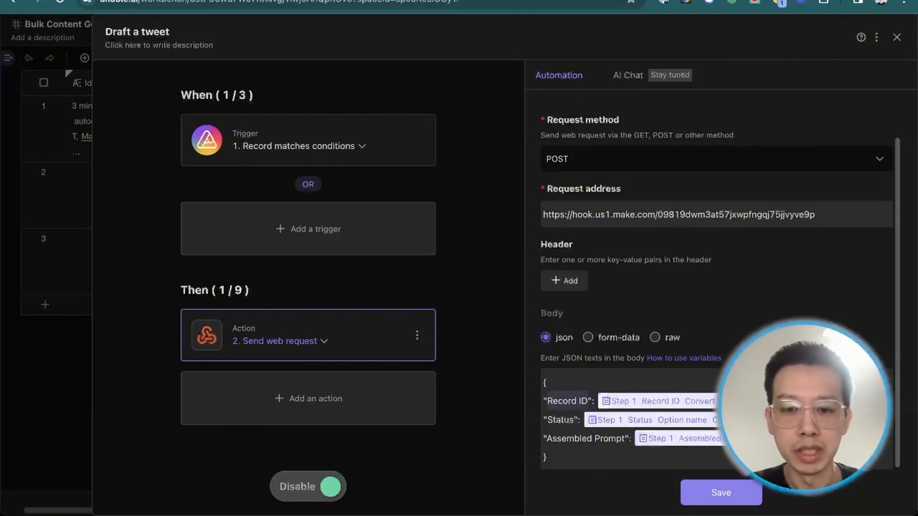
pyautogui.click(563, 400)
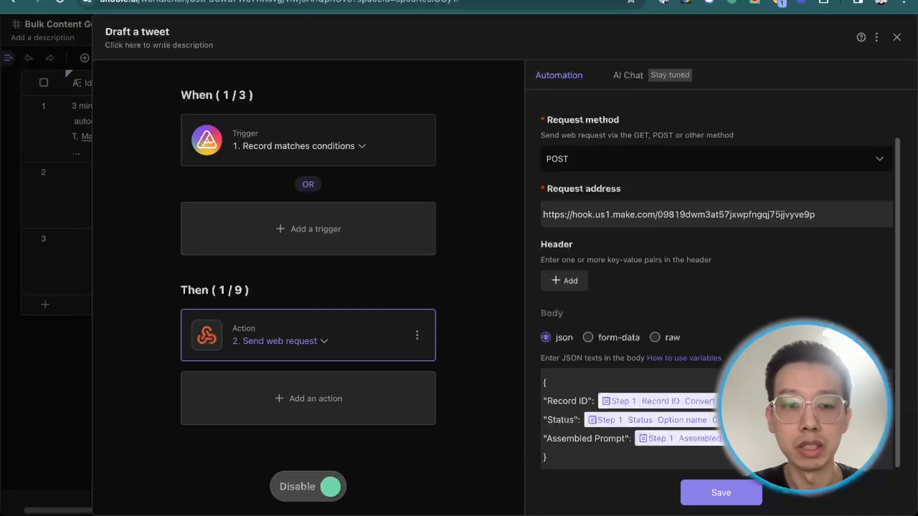
# Close the Draft a tweet automation and review the second record's Assembled Prompt and Tweet cells across to the Tweet url column.
pyautogui.press('Escape')
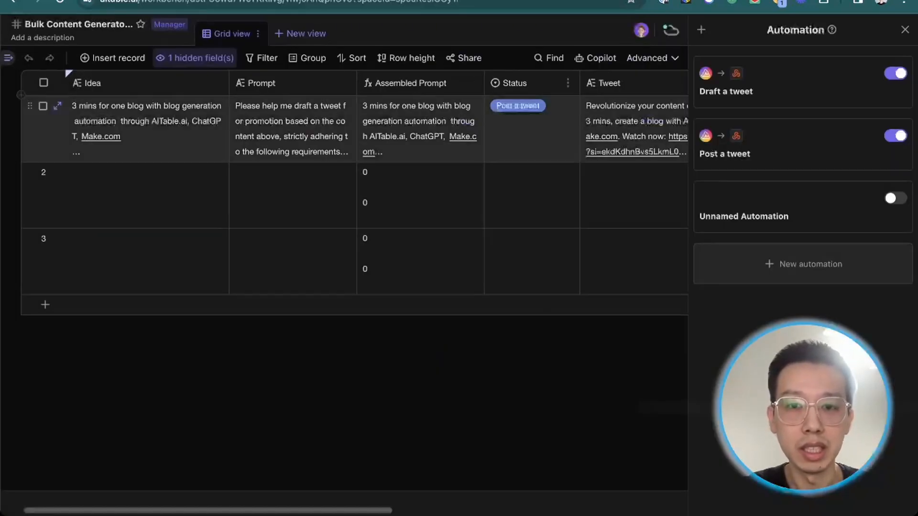
pyautogui.doubleClick(532, 128)
pyautogui.click(448, 206)
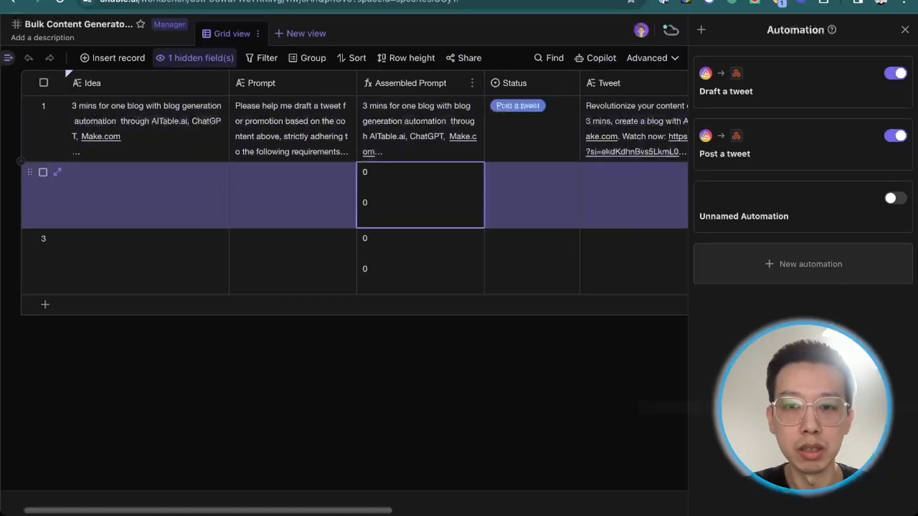
pyautogui.hscroll(8, 448, 201)
pyautogui.hscroll(-2, 569, 128)
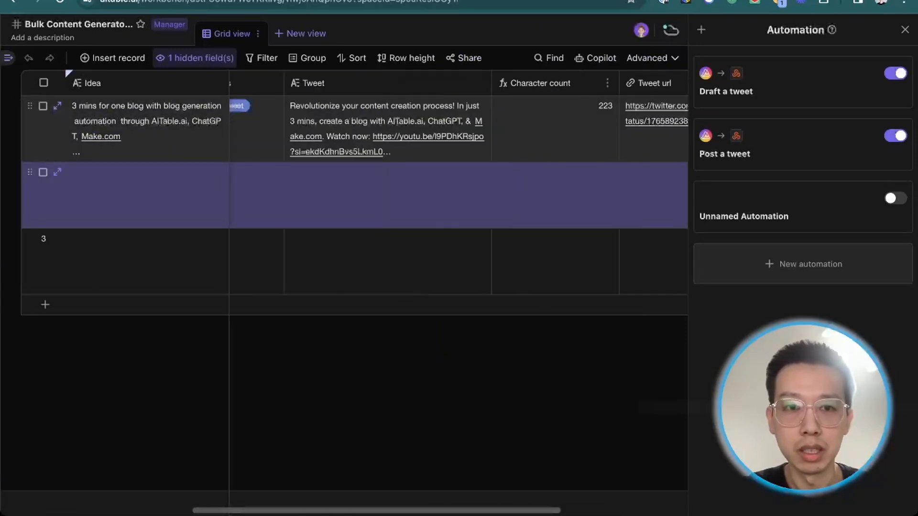
pyautogui.click(388, 195)
pyautogui.hscroll(2, 450, 192)
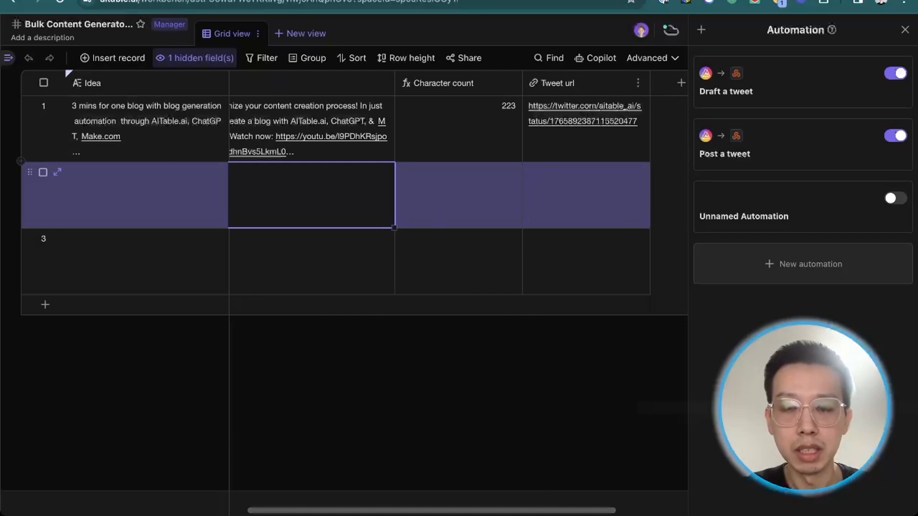
# Check the first record's Tweet url cell, and reopen the Draft a tweet automation's Send web request action to review its details.
pyautogui.click(587, 191)
pyautogui.click(586, 144)
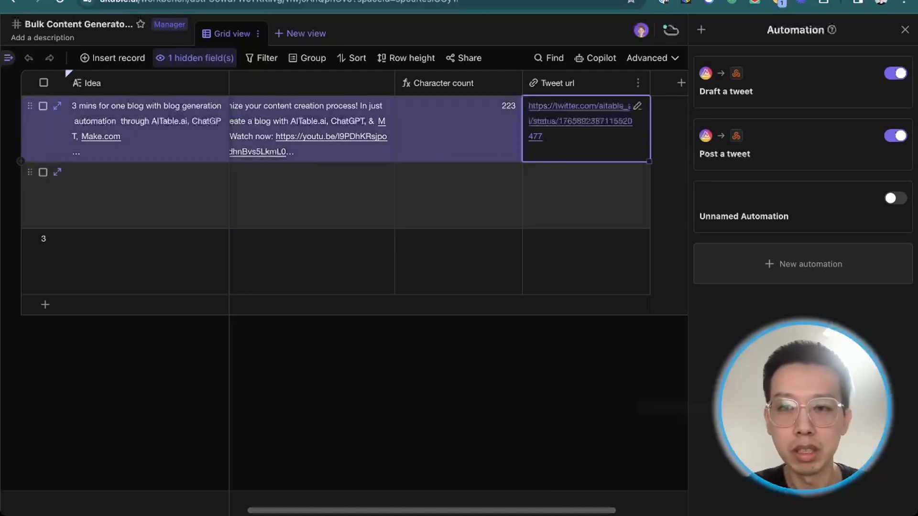
pyautogui.hscroll(-2, 573, 144)
pyautogui.click(726, 91)
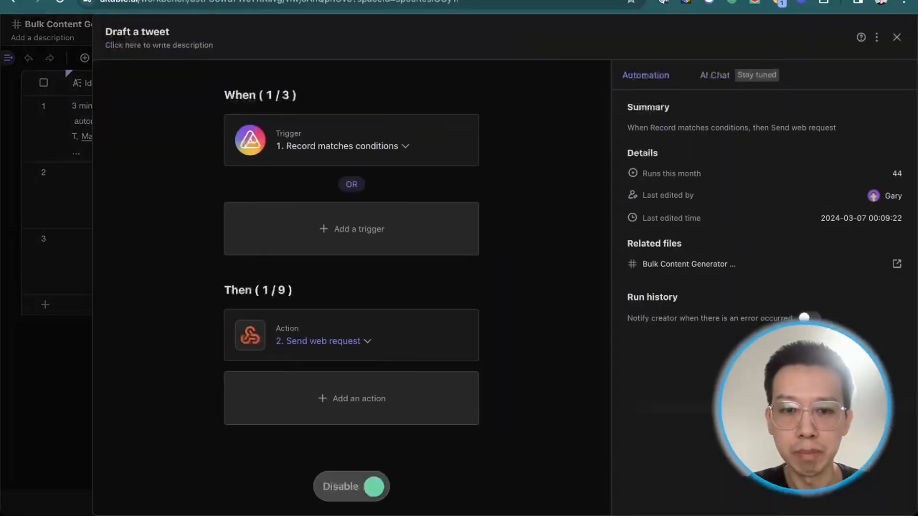
pyautogui.click(335, 338)
pyautogui.scroll(-2, 760, 268)
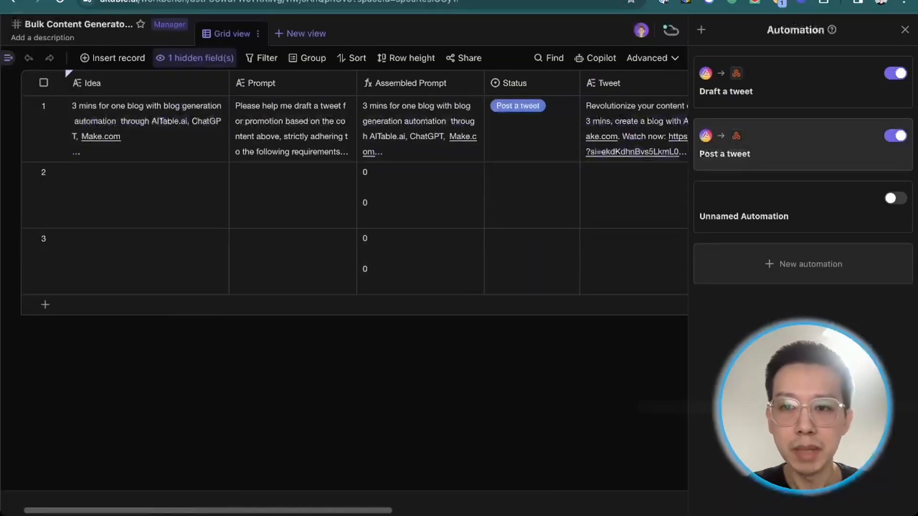
# Open the Post a tweet automation and inspect its Record matches conditions trigger, widening the details pane to show the Status condition.
pyautogui.click(803, 145)
pyautogui.click(342, 146)
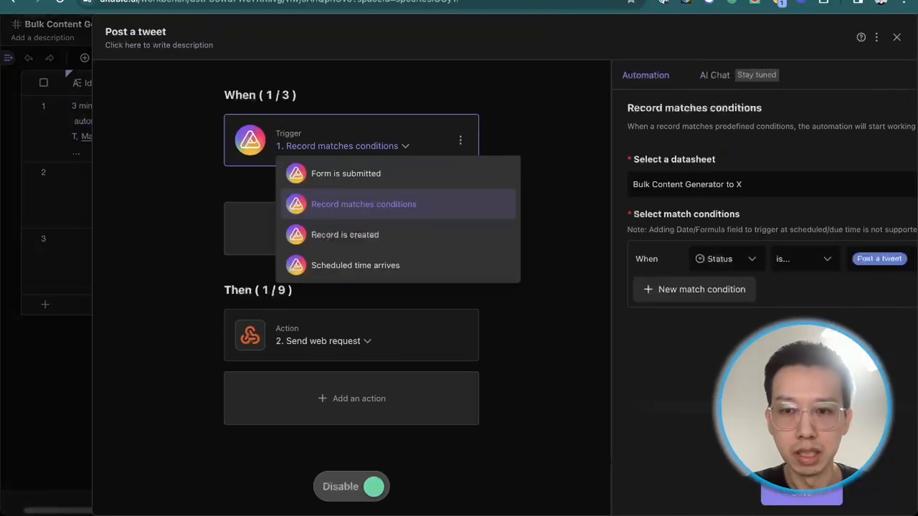
pyautogui.click(550, 201)
pyautogui.click(426, 140)
pyautogui.moveTo(612, 287); pyautogui.dragTo(451, 287)
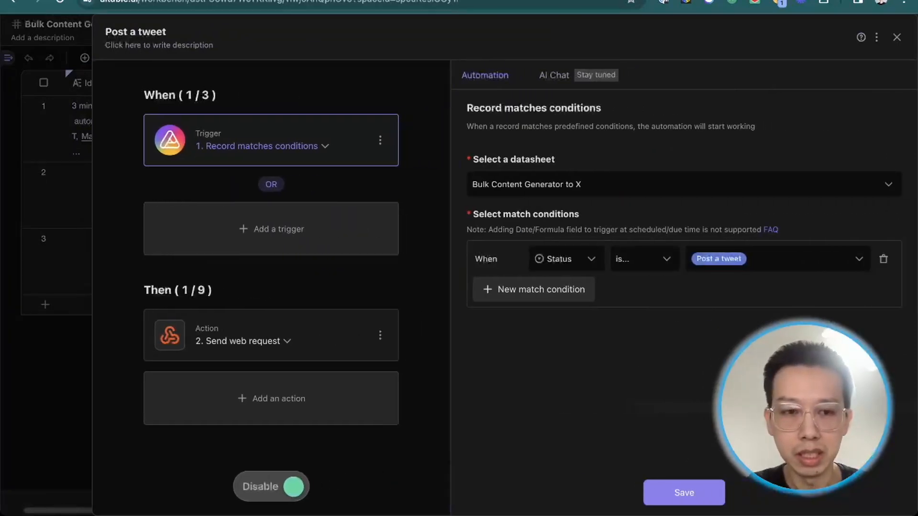
# Examine the Record ID, Status and Tweet keys in the Post a tweet web request's JSON body, and close the automation.
pyautogui.click(243, 341)
pyautogui.scroll(-2, 574, 383)
pyautogui.moveTo(470, 401); pyautogui.dragTo(518, 401)
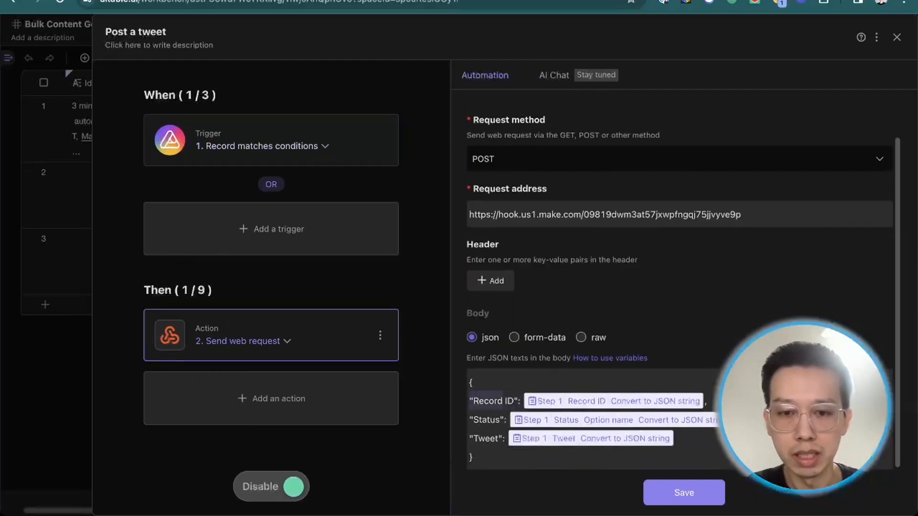
pyautogui.click(487, 419)
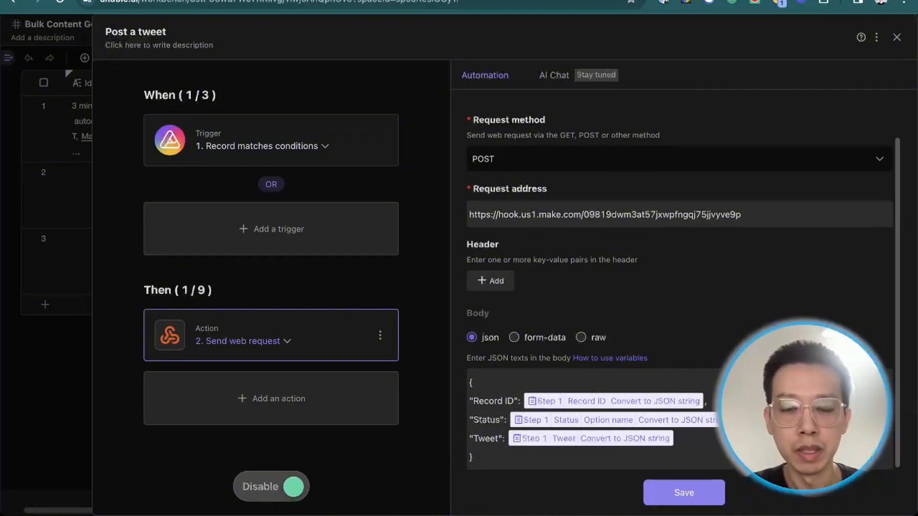
pyautogui.moveTo(503, 439); pyautogui.dragTo(470, 439)
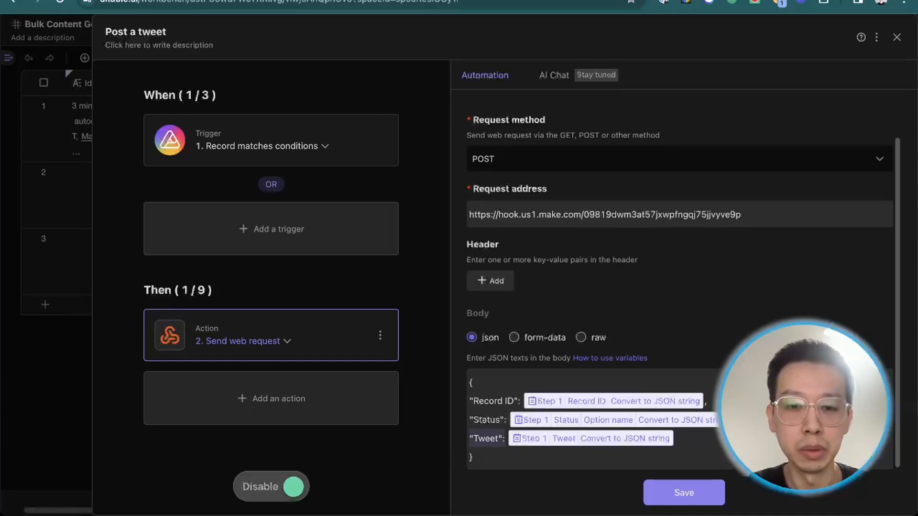
pyautogui.click(496, 438)
pyautogui.moveTo(469, 439); pyautogui.dragTo(502, 439)
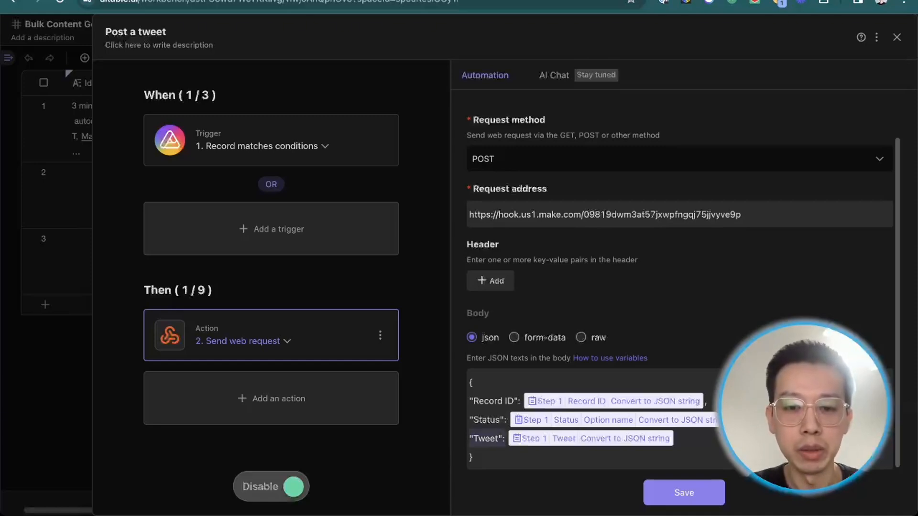
pyautogui.click(48, 268)
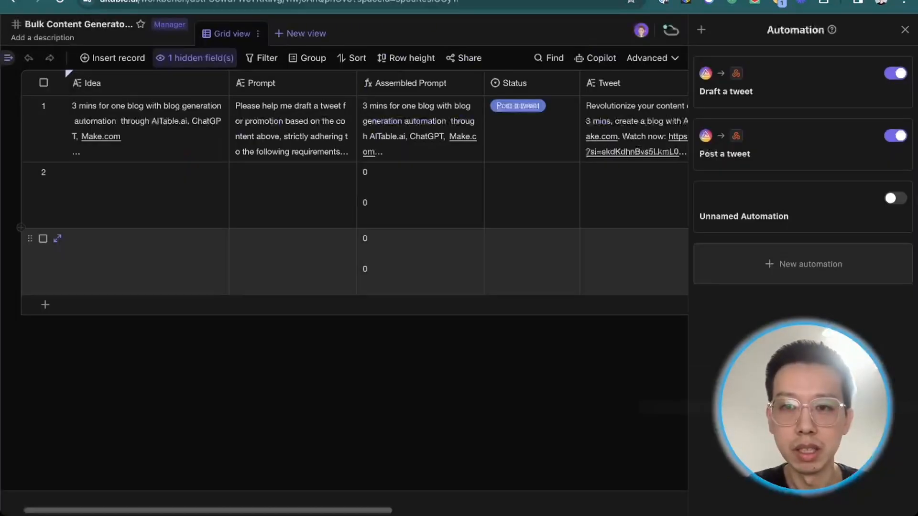
# Expand the first record and review the Prompt's opening instruction alongside the Idea text it refers to.
pyautogui.click(302, 134)
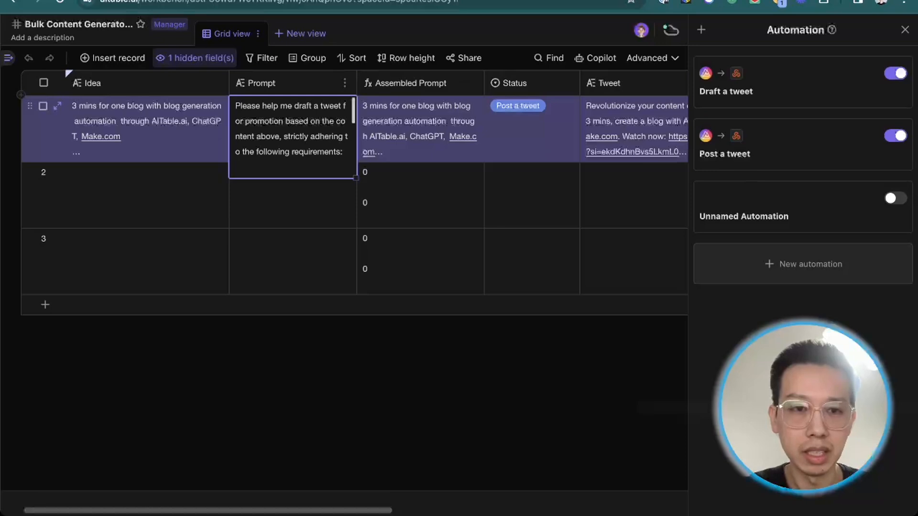
pyautogui.press('space')
pyautogui.scroll(-1, 353, 287)
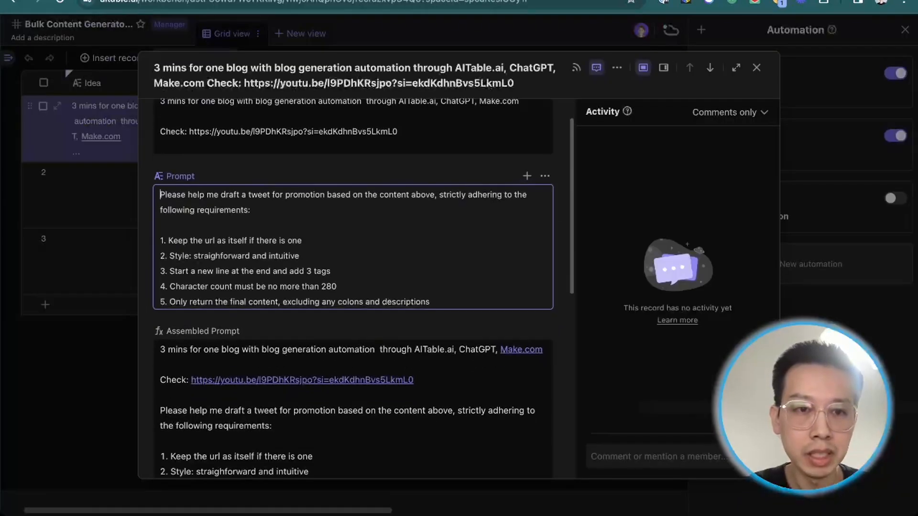
pyautogui.moveTo(160, 195); pyautogui.dragTo(251, 211)
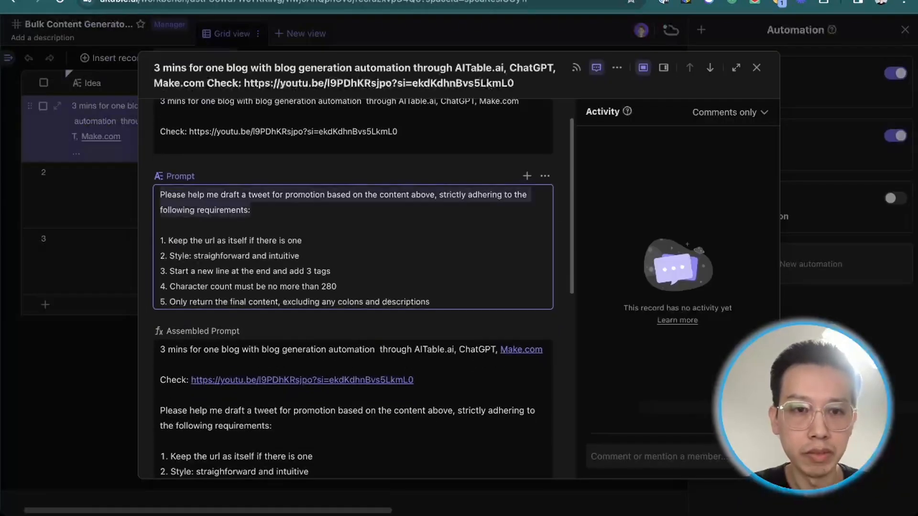
pyautogui.moveTo(328, 195); pyautogui.dragTo(251, 210)
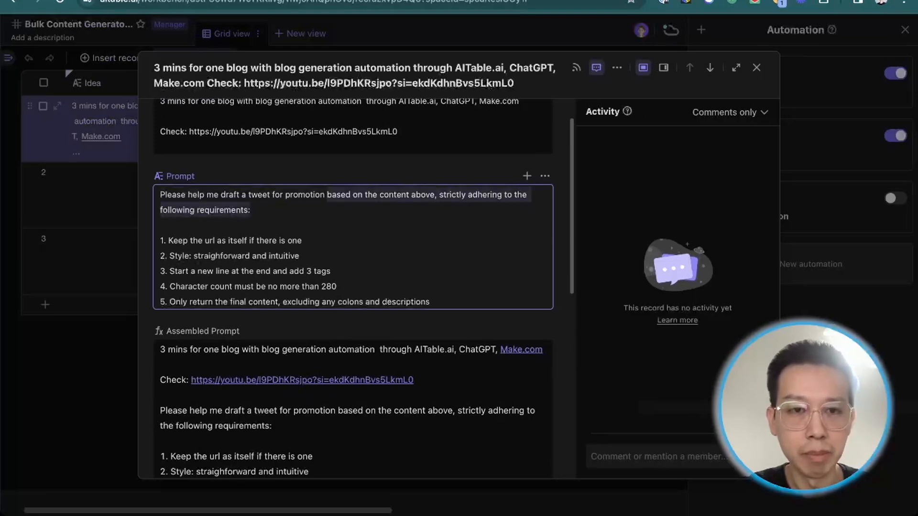
pyautogui.scroll(1, 250, 211)
pyautogui.moveTo(398, 171); pyautogui.dragTo(159, 139)
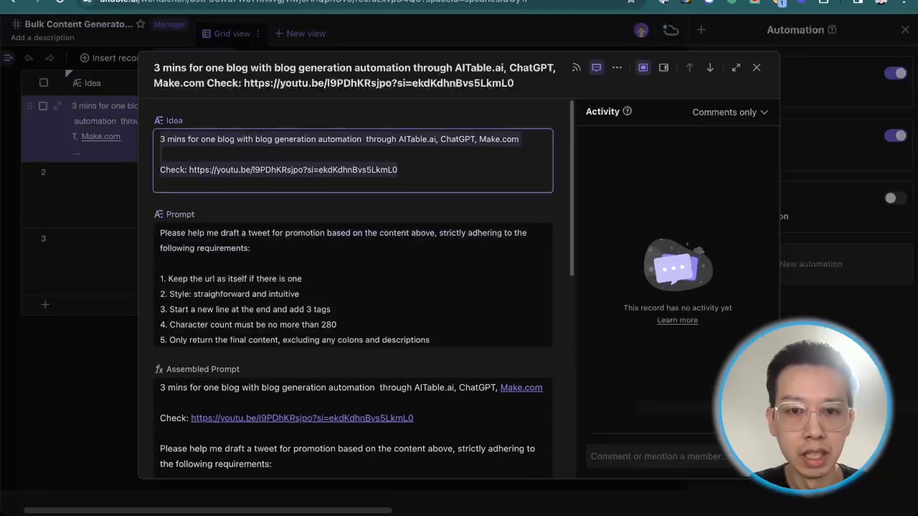
pyautogui.click(160, 234)
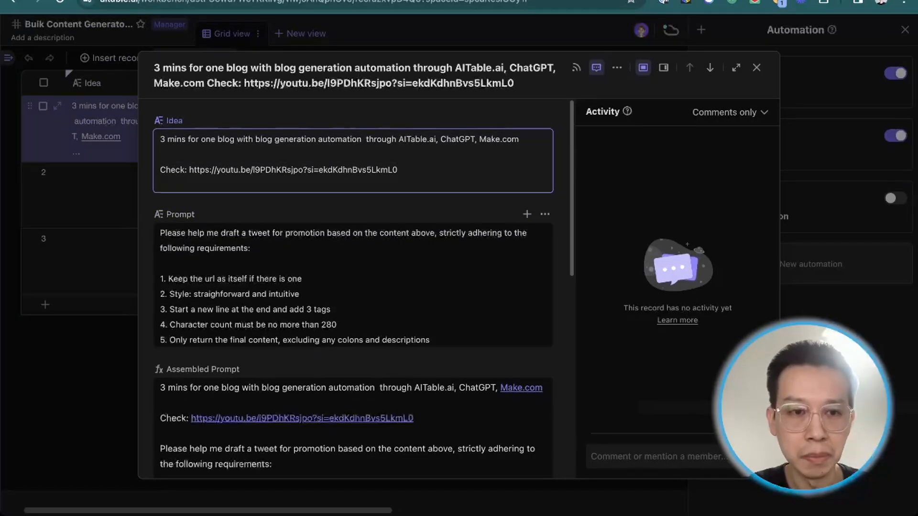
pyautogui.click(250, 249)
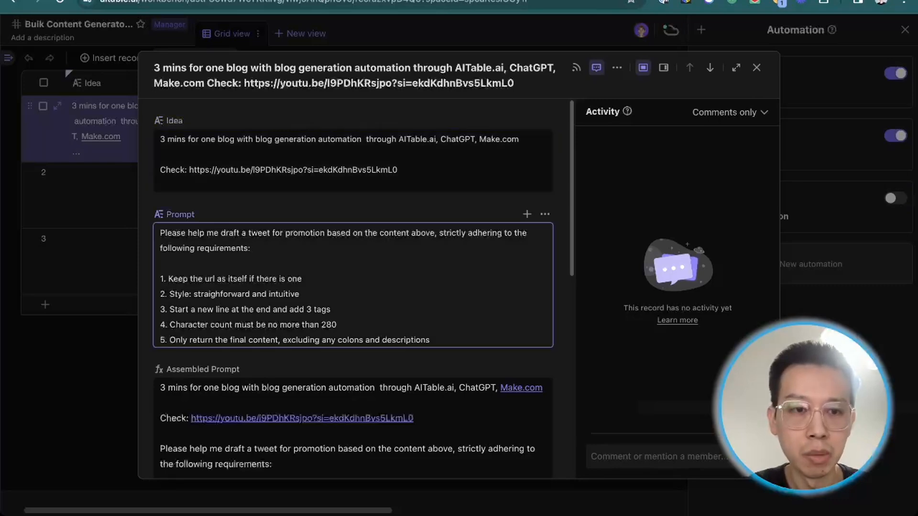
# Examine the Prompt's numbered requirements, comparing the rule about keeping the url with the link in the Idea field.
pyautogui.moveTo(160, 278); pyautogui.dragTo(222, 340)
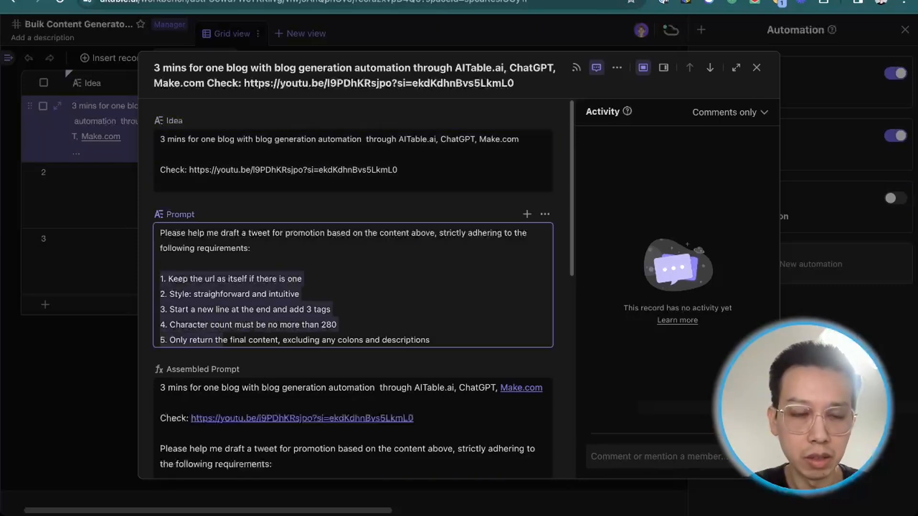
pyautogui.click(222, 340)
pyautogui.moveTo(160, 279); pyautogui.dragTo(228, 340)
pyautogui.click(230, 340)
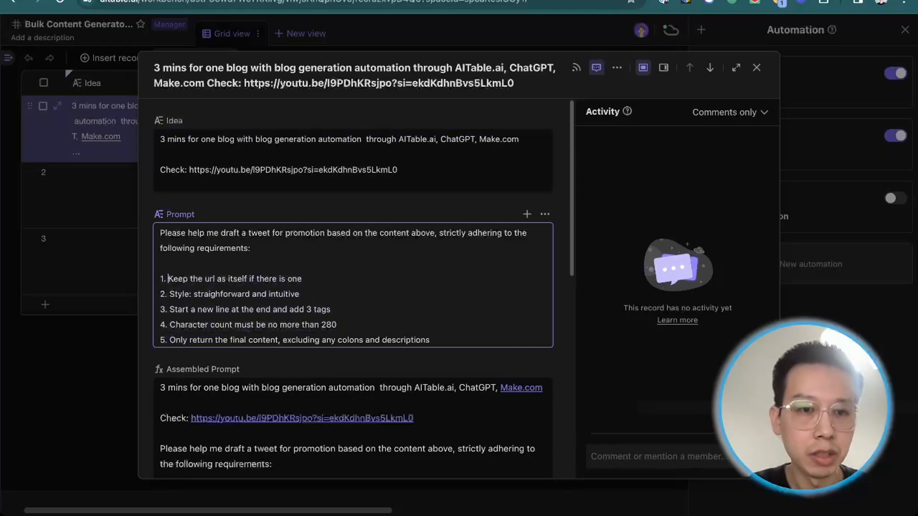
pyautogui.moveTo(168, 279); pyautogui.dragTo(297, 279)
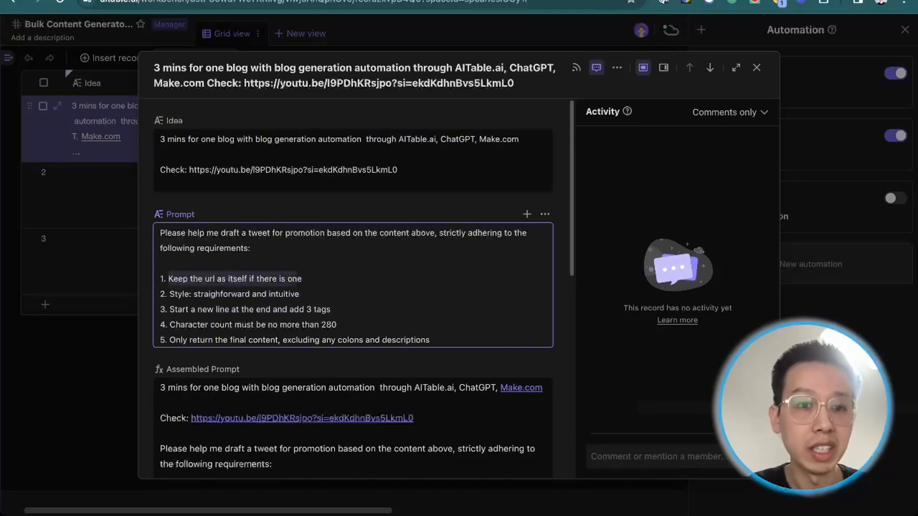
pyautogui.moveTo(397, 170); pyautogui.dragTo(189, 170)
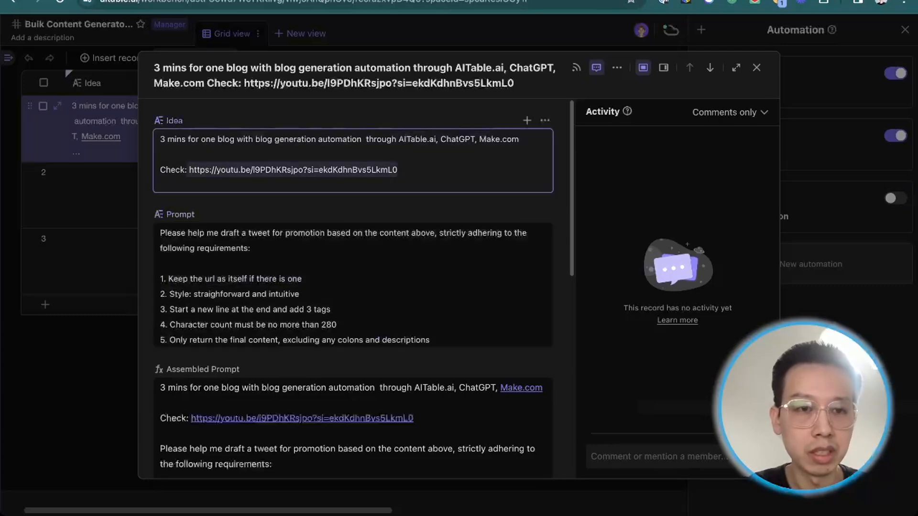
pyautogui.click(215, 139)
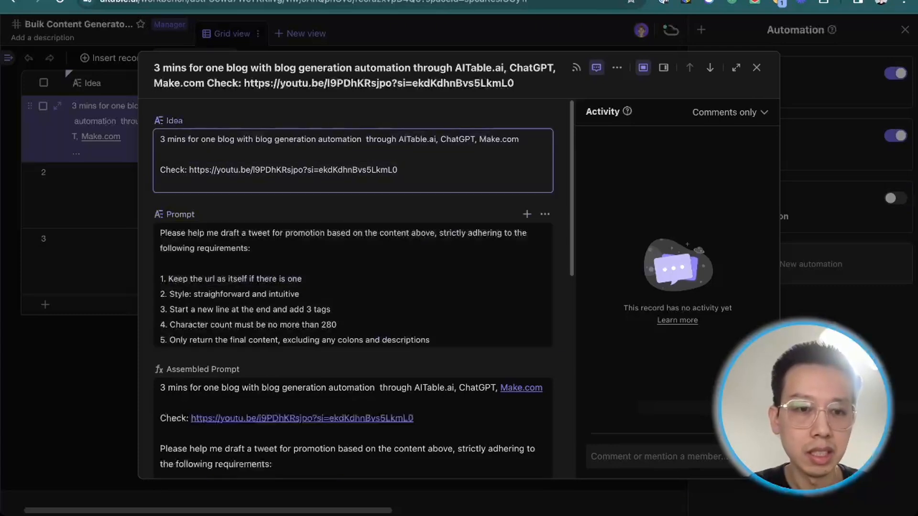
# Highlight the Prompt's style, closing tags and character count requirements one after another.
pyautogui.moveTo(170, 294); pyautogui.dragTo(300, 294)
pyautogui.click(299, 295)
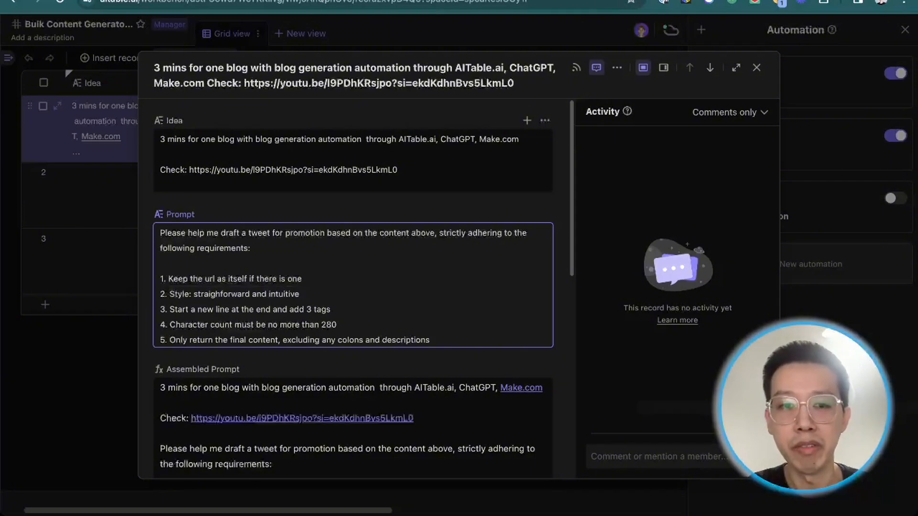
pyautogui.click(171, 309)
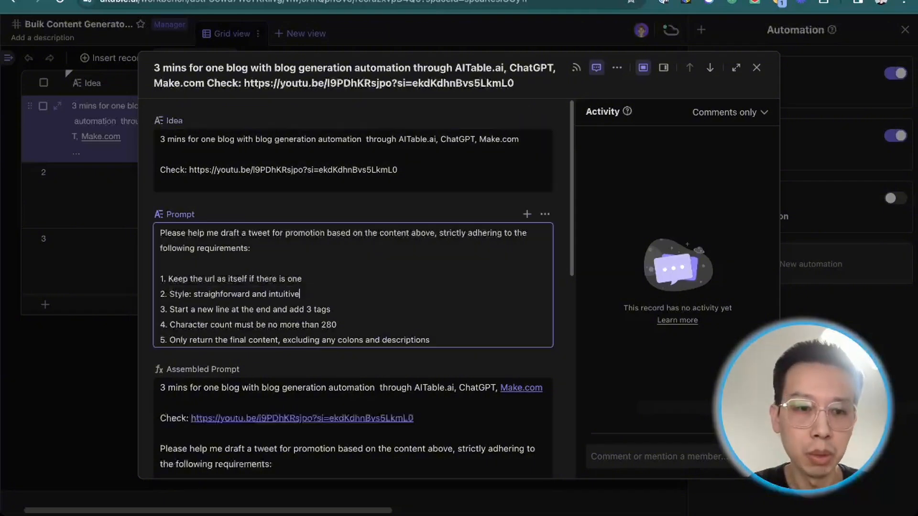
pyautogui.moveTo(170, 310); pyautogui.dragTo(331, 309)
pyautogui.click(331, 309)
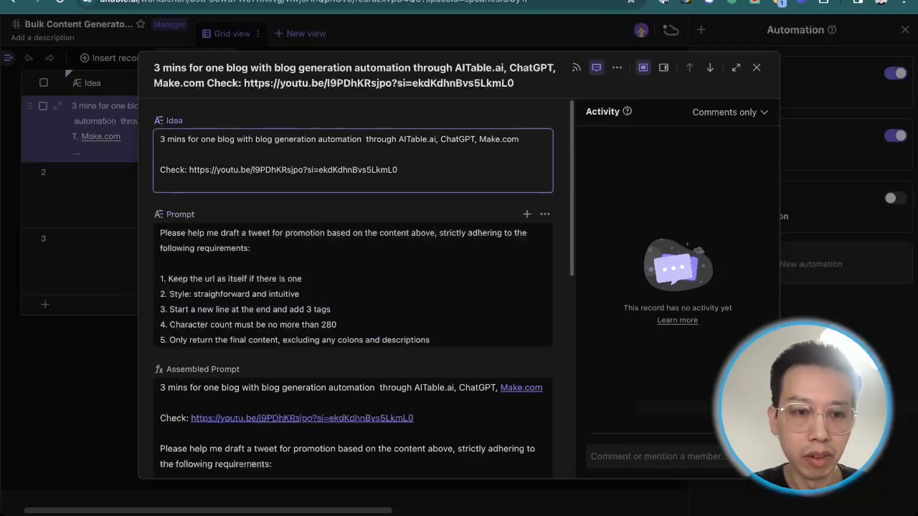
pyautogui.moveTo(170, 324); pyautogui.dragTo(337, 325)
pyautogui.click(337, 324)
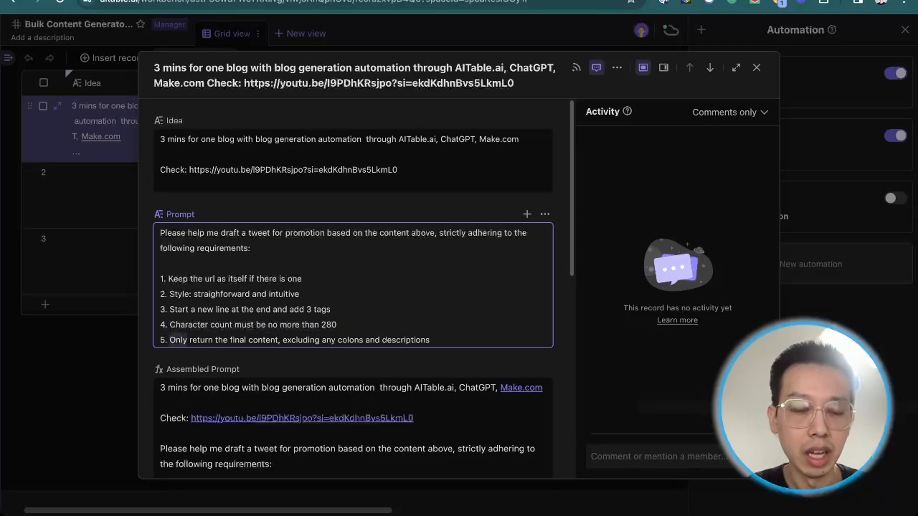
# Highlight the Prompt's fifth requirement about returning only the final content without colons and descriptions, and close the expanded record.
pyautogui.moveTo(185, 340); pyautogui.dragTo(215, 340)
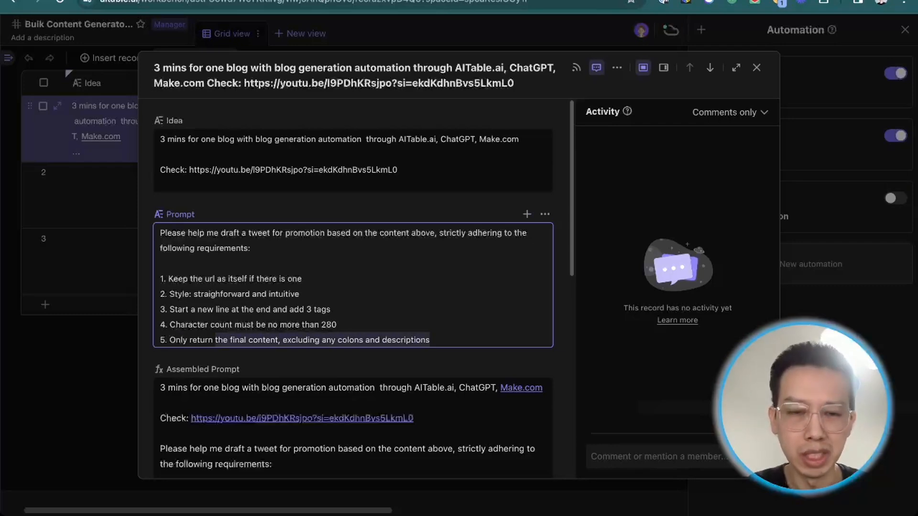
pyautogui.click(338, 340)
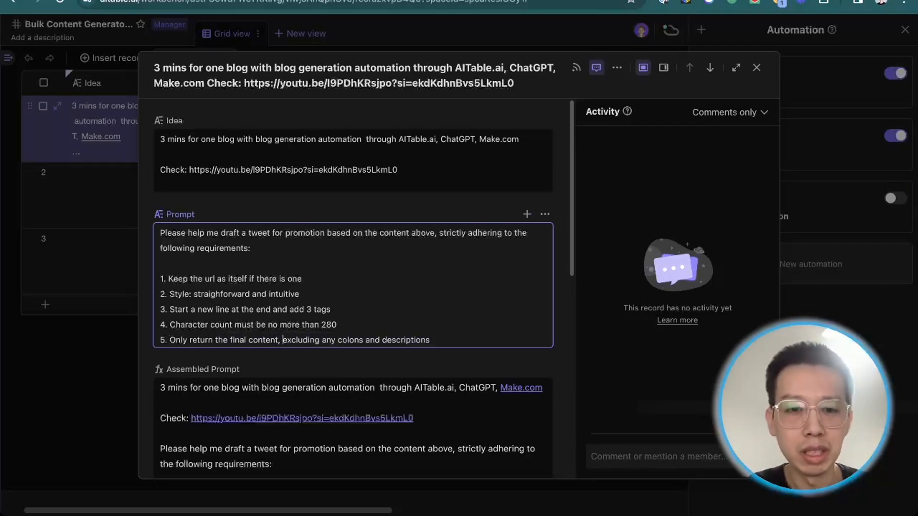
pyautogui.moveTo(282, 340); pyautogui.dragTo(431, 340)
pyautogui.click(431, 340)
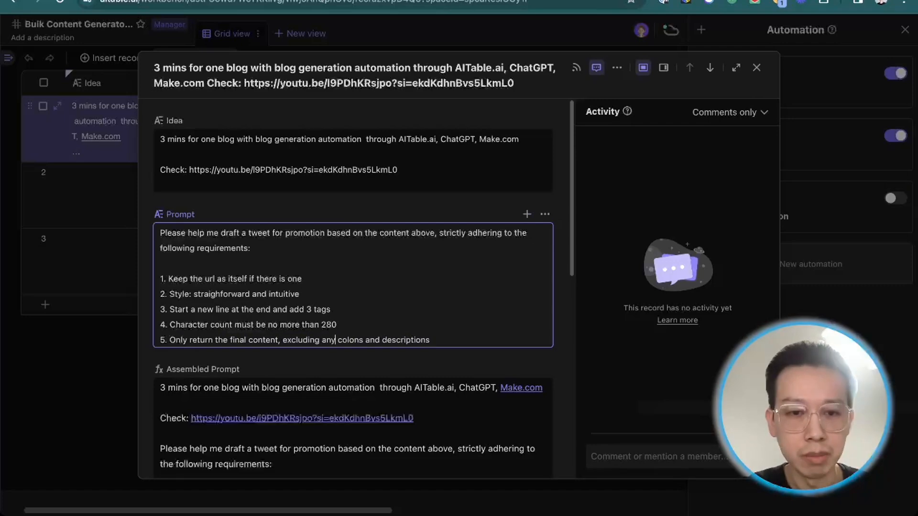
pyautogui.moveTo(335, 340); pyautogui.dragTo(365, 340)
pyautogui.click(365, 340)
pyautogui.moveTo(245, 340); pyautogui.dragTo(431, 340)
pyautogui.click(432, 340)
pyautogui.click(757, 67)
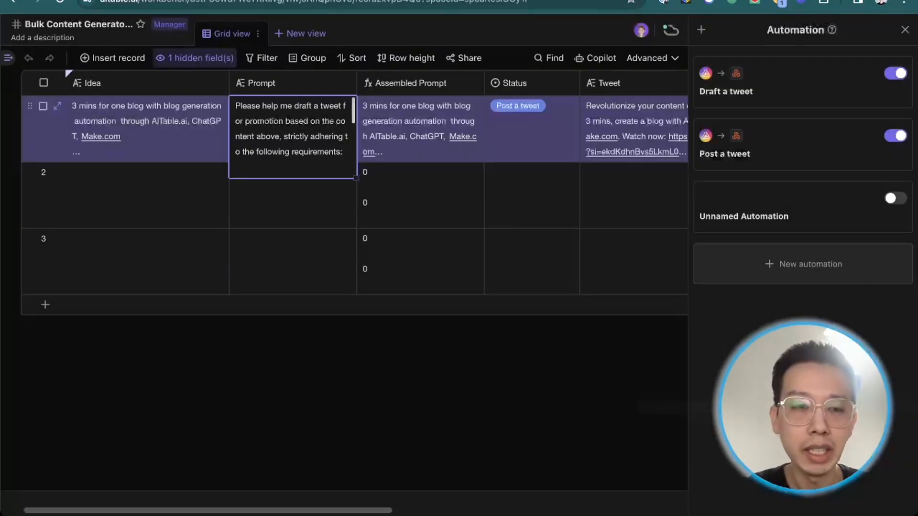
# Close the Automation list to show the datasheet at full width.
pyautogui.click(293, 203)
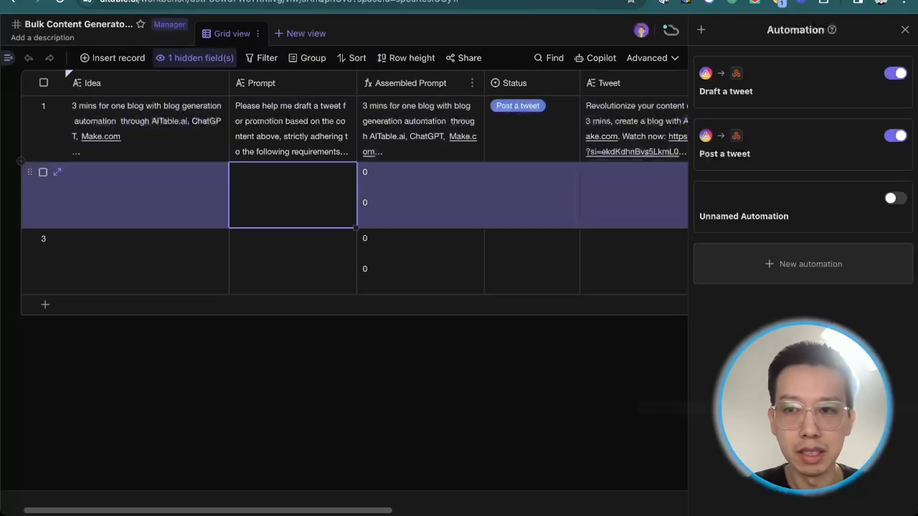
pyautogui.click(905, 30)
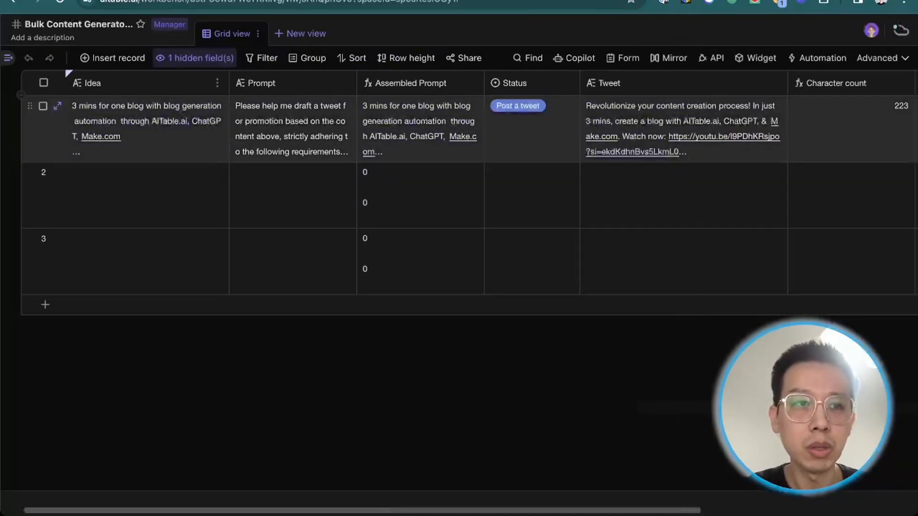
pyautogui.click(9, 58)
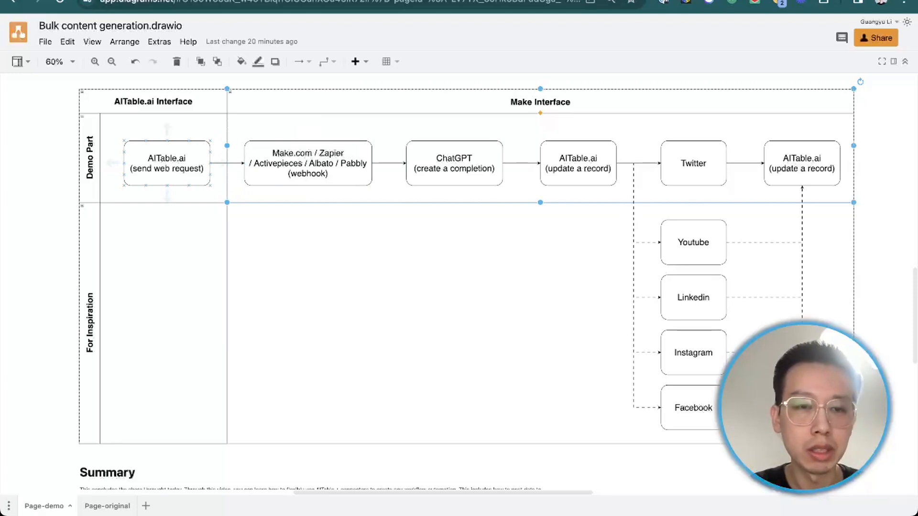
# Point out the Make.com webhook box in the workflow diagram and switch to the Bulk Content Generator to X scenario in Make.
pyautogui.click(308, 163)
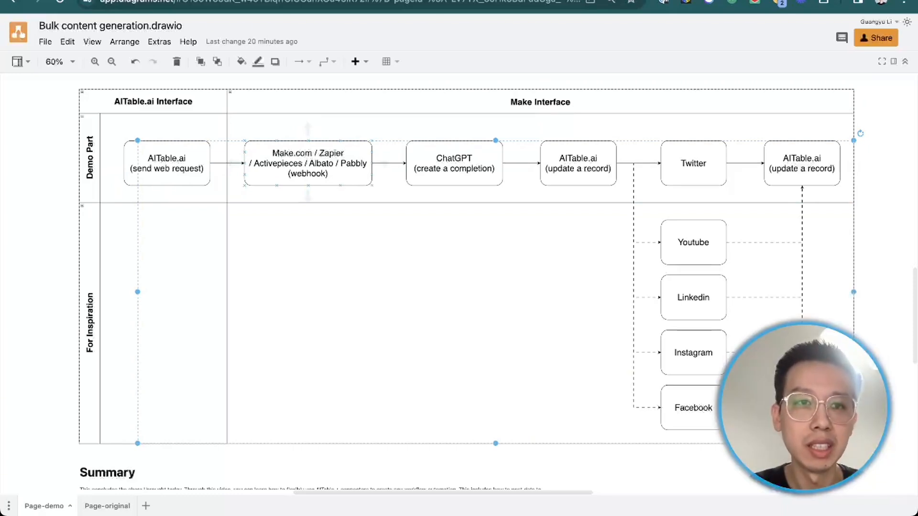
pyautogui.hotkey('ctrl', 'Tab')
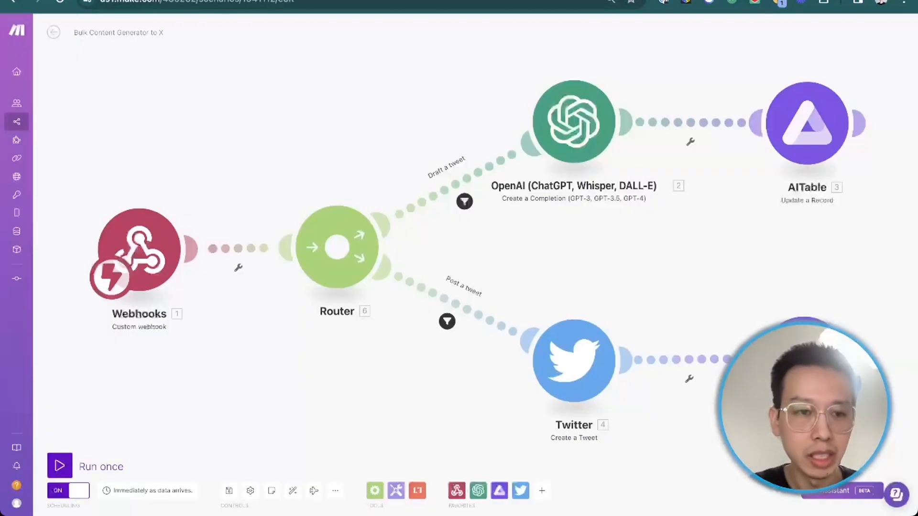
# Switch to AITable.ai and open the Send web request action of the Draft a tweet automation.
pyautogui.moveTo(225, 325); pyautogui.dragTo(272, 302)
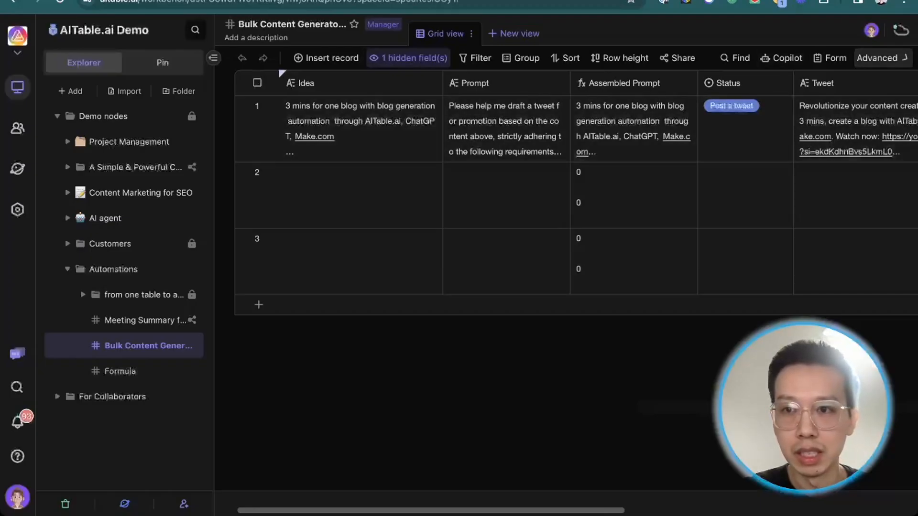
pyautogui.click(880, 58)
pyautogui.click(810, 162)
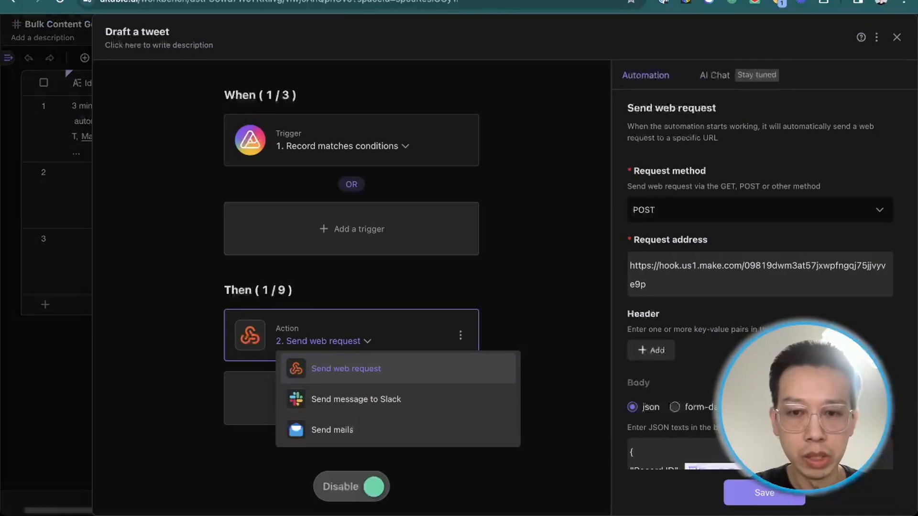
pyautogui.click(545, 335)
pyautogui.click(416, 335)
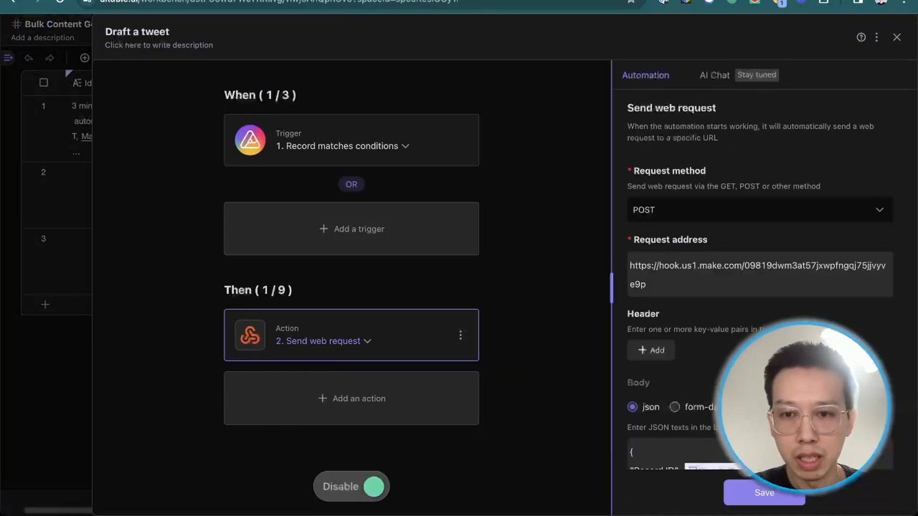
# Widen the Send web request settings and highlight the make.com part of the request address.
pyautogui.moveTo(612, 287); pyautogui.dragTo(492, 287)
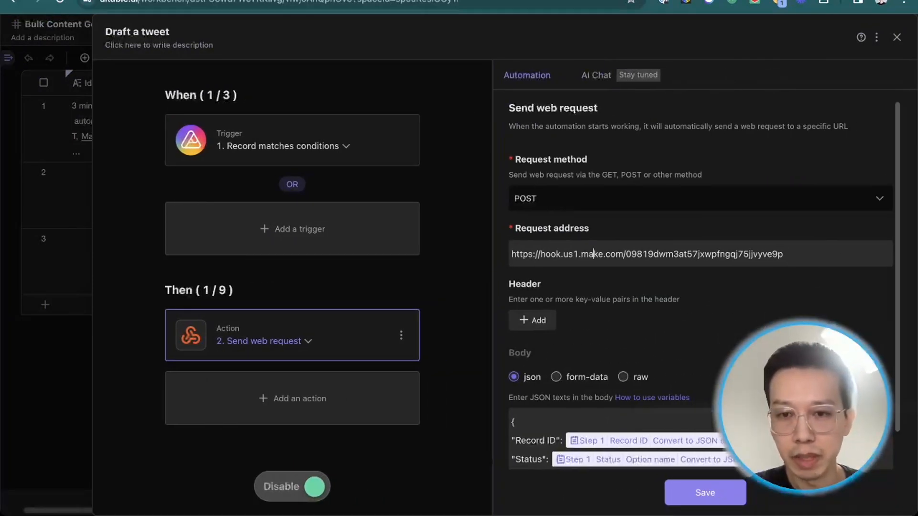
pyautogui.moveTo(593, 254); pyautogui.dragTo(623, 254)
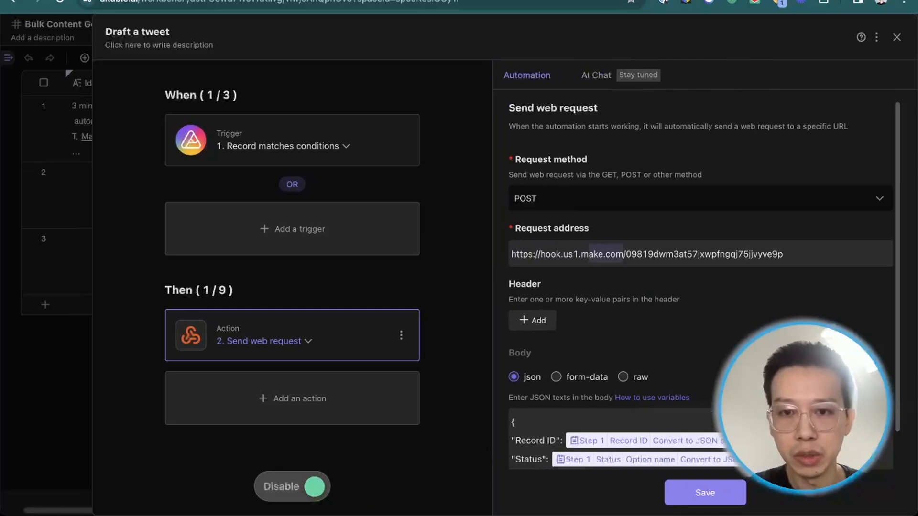
pyautogui.click(567, 254)
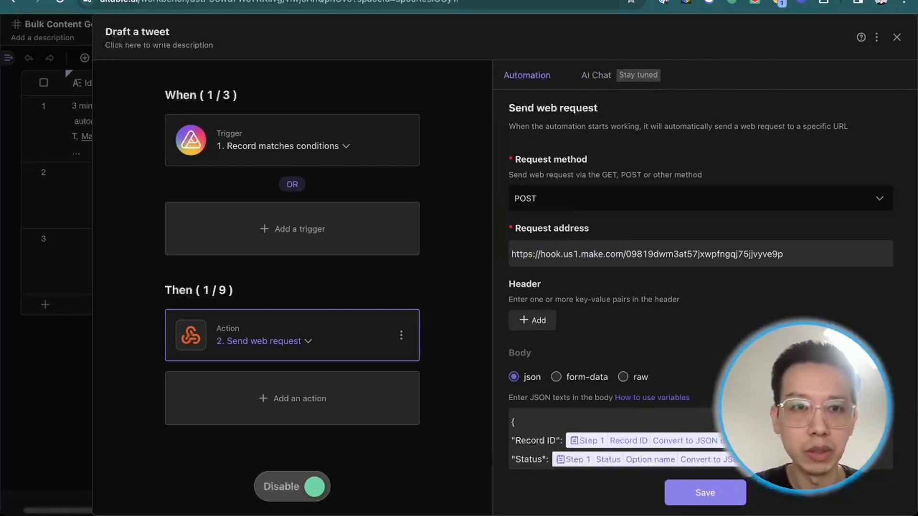
# Switch to the Make scenario, copy the webhook address from the Webhooks module's settings and close them.
pyautogui.hotkey('ctrl', 'Tab')
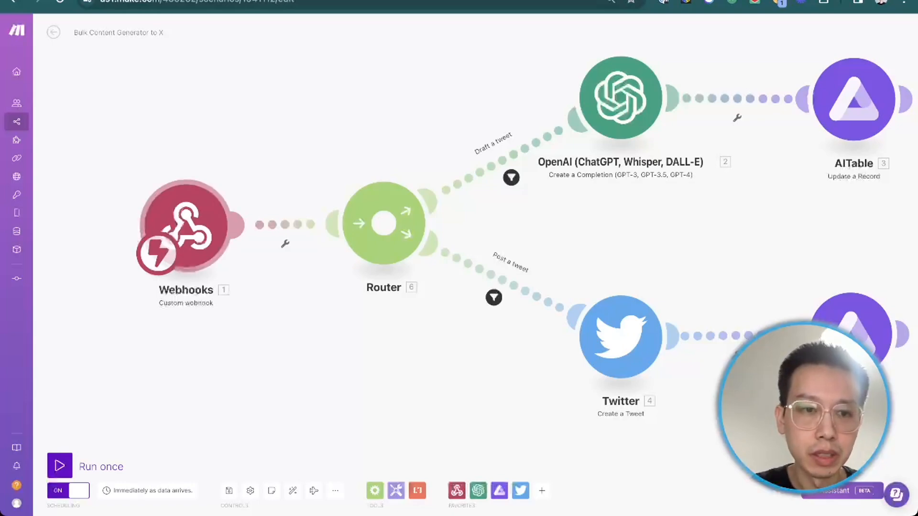
pyautogui.click(186, 226)
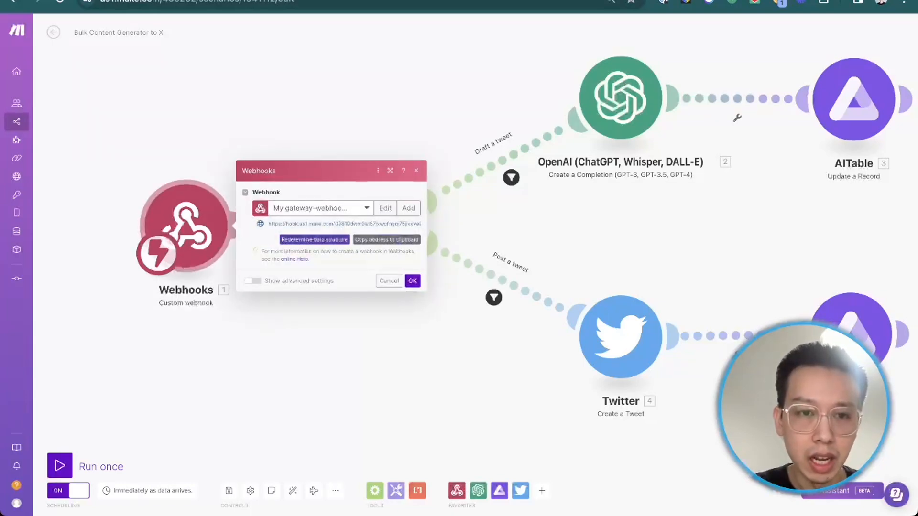
pyautogui.click(511, 177)
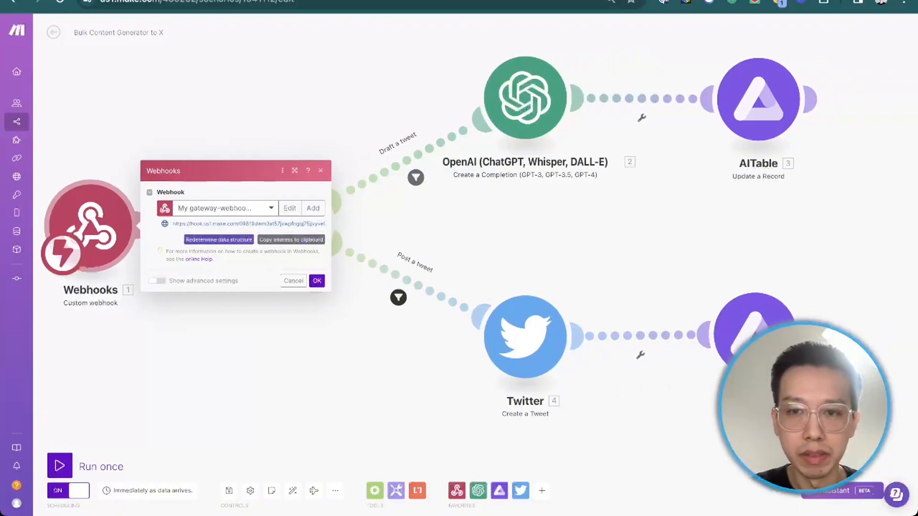
pyautogui.hscroll(-3, 426, 237)
pyautogui.hscroll(3, 426, 237)
pyautogui.hscroll(-2, 426, 236)
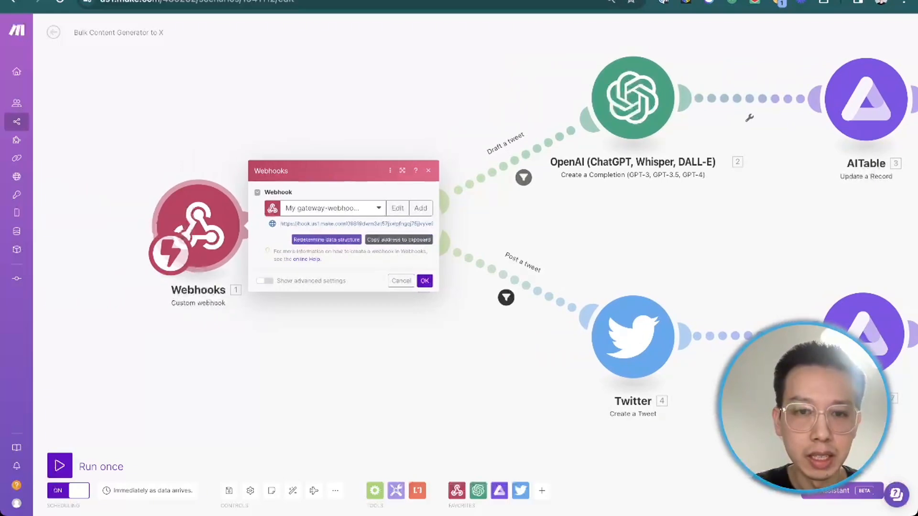
pyautogui.click(399, 239)
pyautogui.press('Escape')
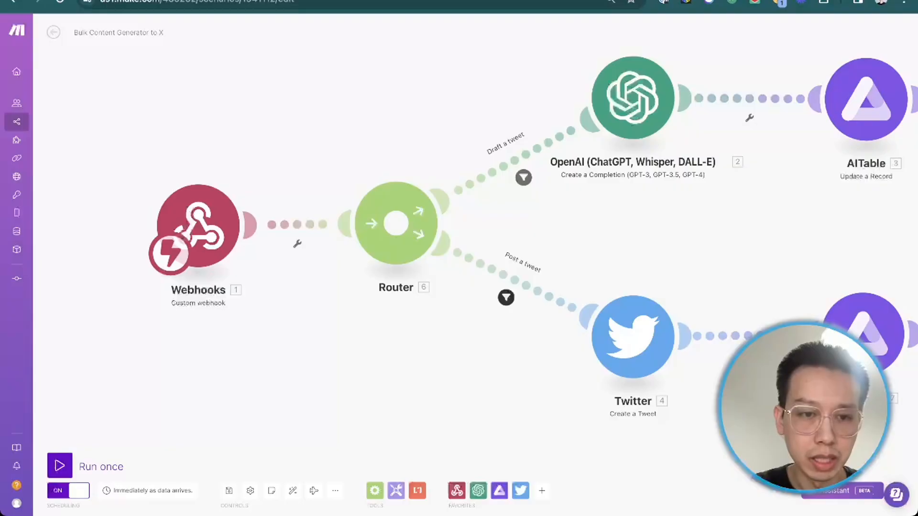
# Add a Custom mailhook module below the existing Webhooks module and create its webhook named My gateway-mailhook webhook.
pyautogui.rightClick(220, 368)
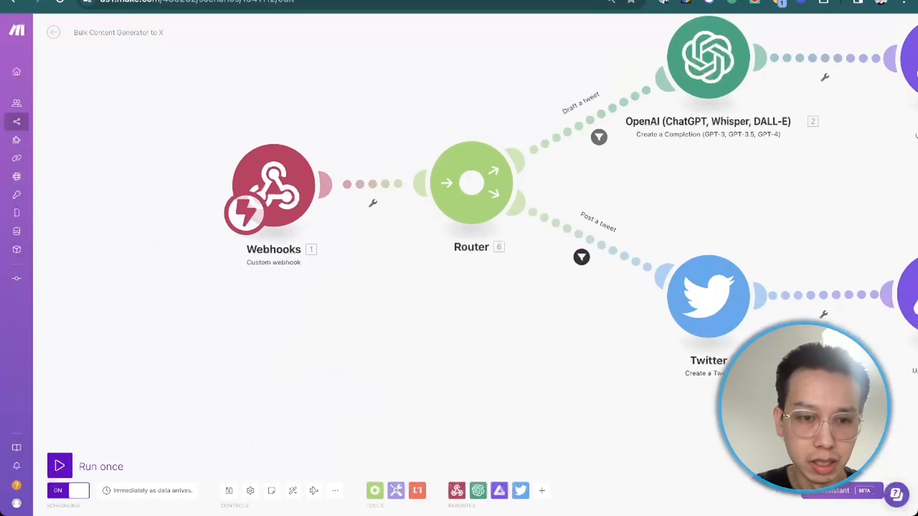
pyautogui.rightClick(268, 388)
pyautogui.click(287, 395)
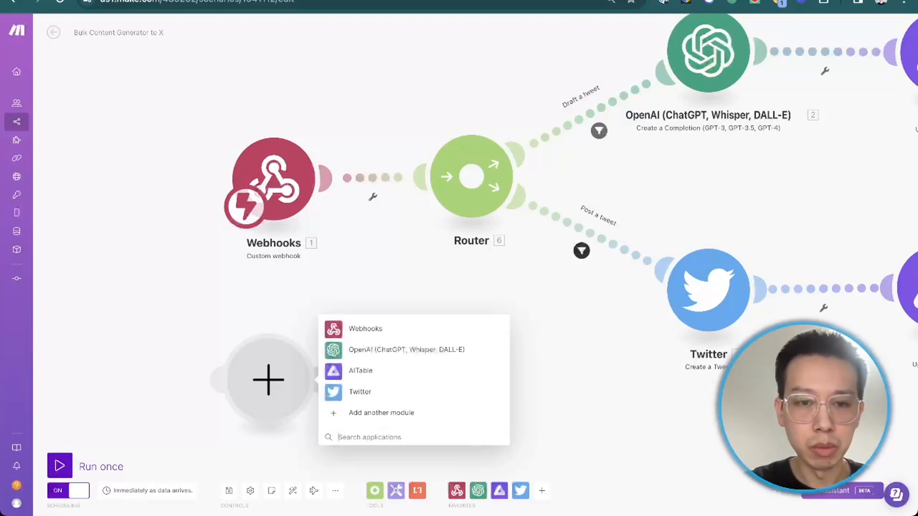
pyautogui.click(365, 329)
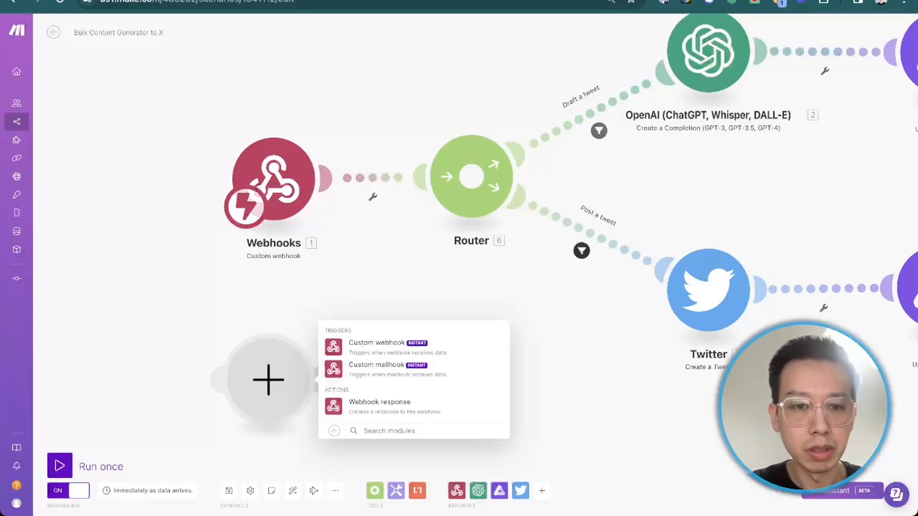
pyautogui.click(377, 365)
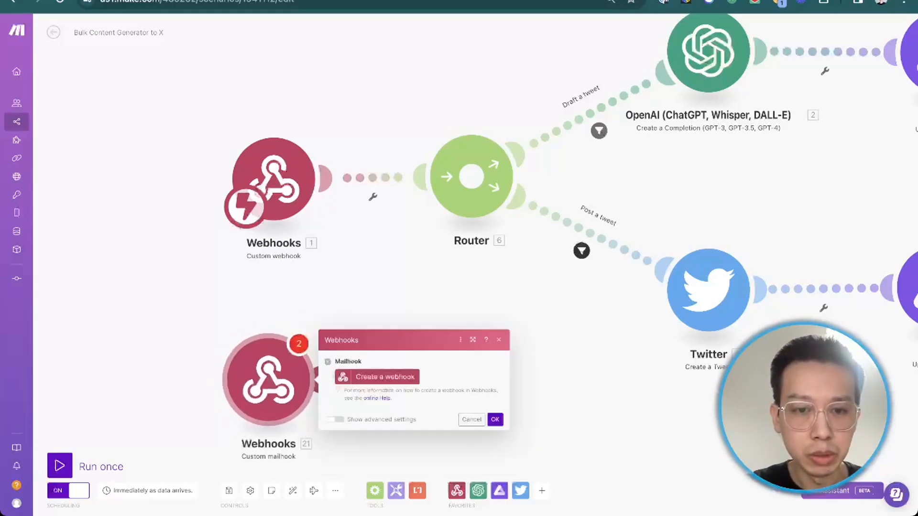
pyautogui.click(382, 377)
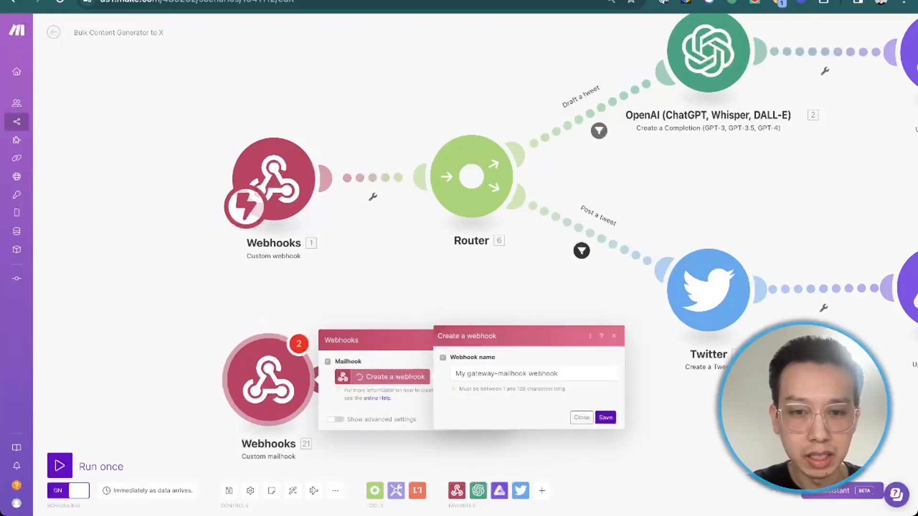
pyautogui.click(605, 418)
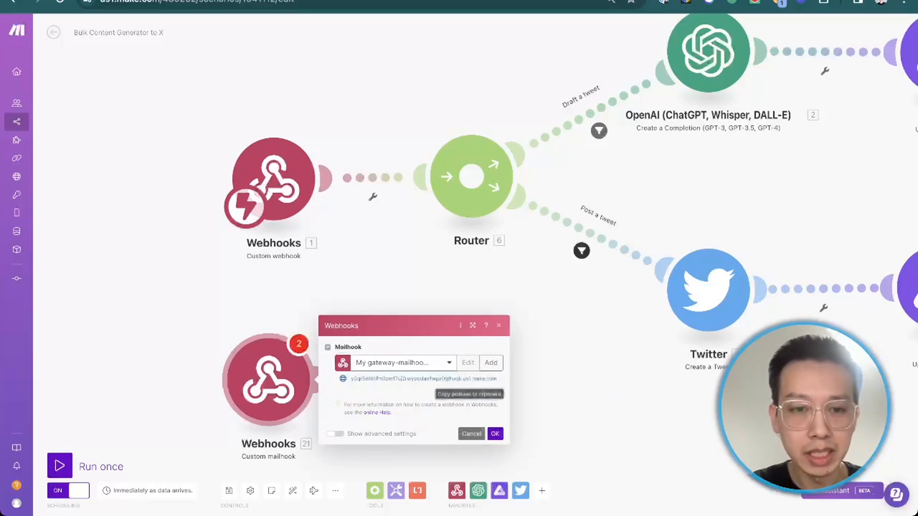
# Cancel the mailhook settings and delete the Custom mailhook module from the scenario.
pyautogui.click(471, 434)
pyautogui.rightClick(282, 387)
pyautogui.click(316, 473)
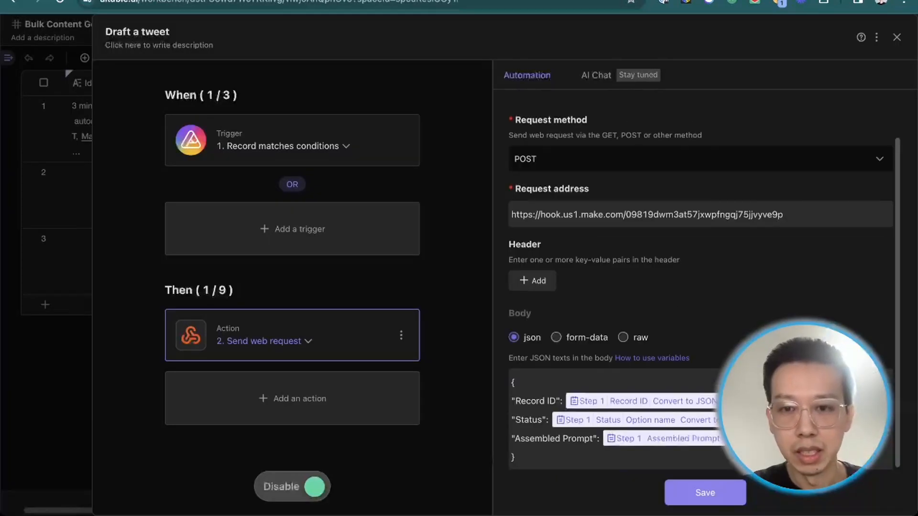
# In AITable.ai, highlight the Draft a tweet automation's request address and whole JSON body, and close the automation.
pyautogui.moveTo(557, 215); pyautogui.dragTo(784, 215)
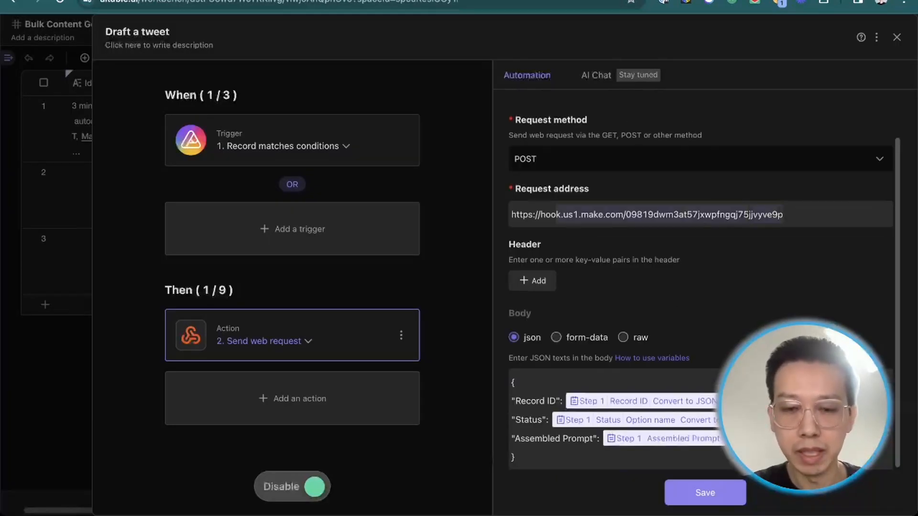
pyautogui.moveTo(511, 382)
pyautogui.mouseDown()
pyautogui.moveTo(549, 439)
pyautogui.moveTo(517, 459)
pyautogui.moveTo(511, 382)
pyautogui.mouseUp()
pyautogui.click(518, 466)
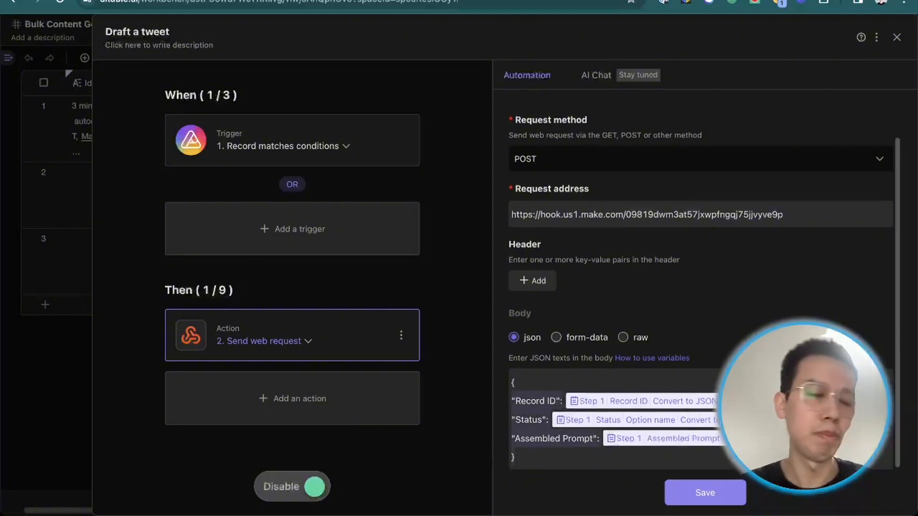
pyautogui.click(803, 411)
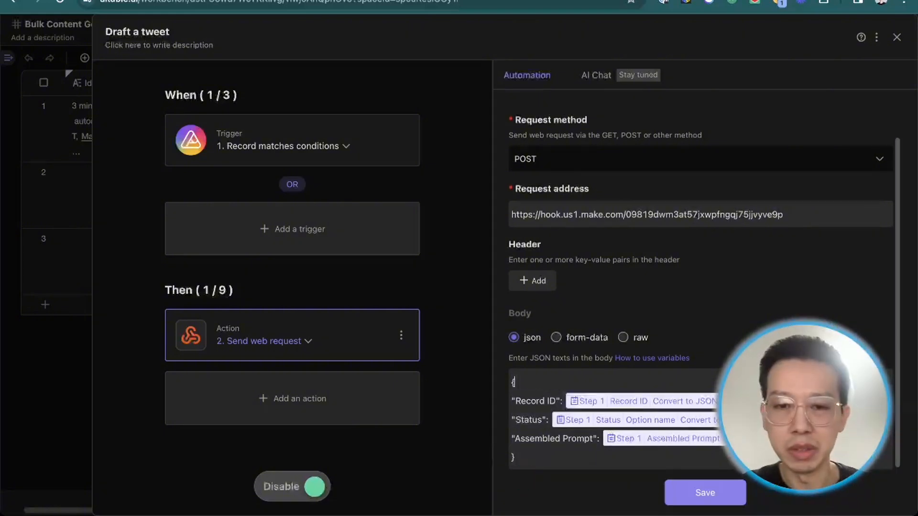
pyautogui.moveTo(512, 382); pyautogui.dragTo(602, 440)
pyautogui.click(602, 444)
pyautogui.moveTo(515, 457); pyautogui.dragTo(512, 381)
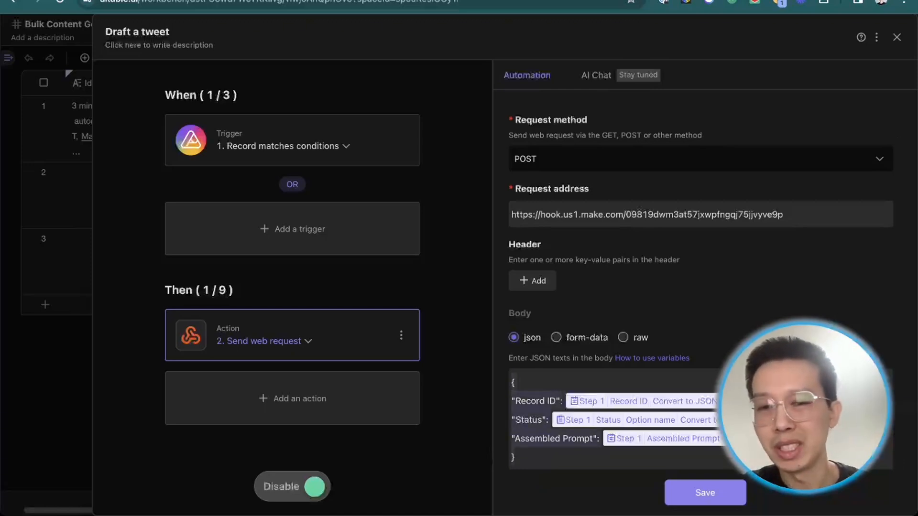
pyautogui.click(515, 401)
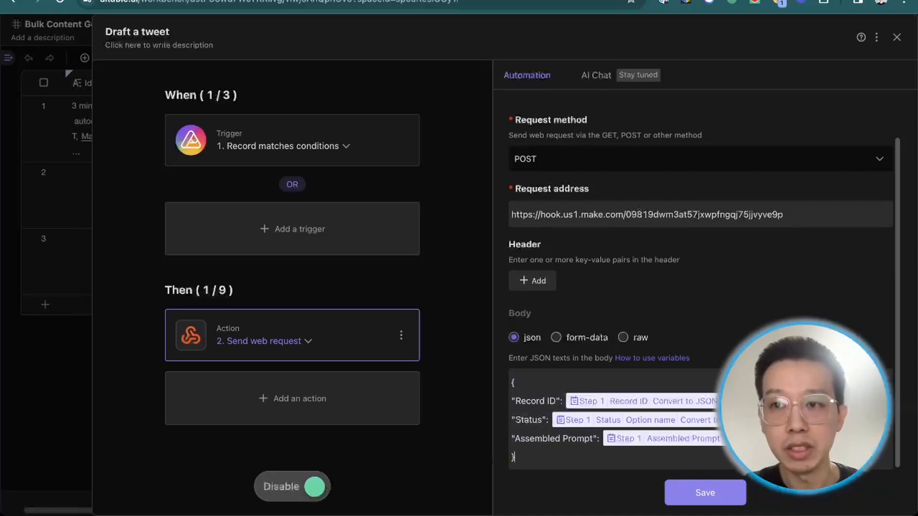
pyautogui.click(897, 37)
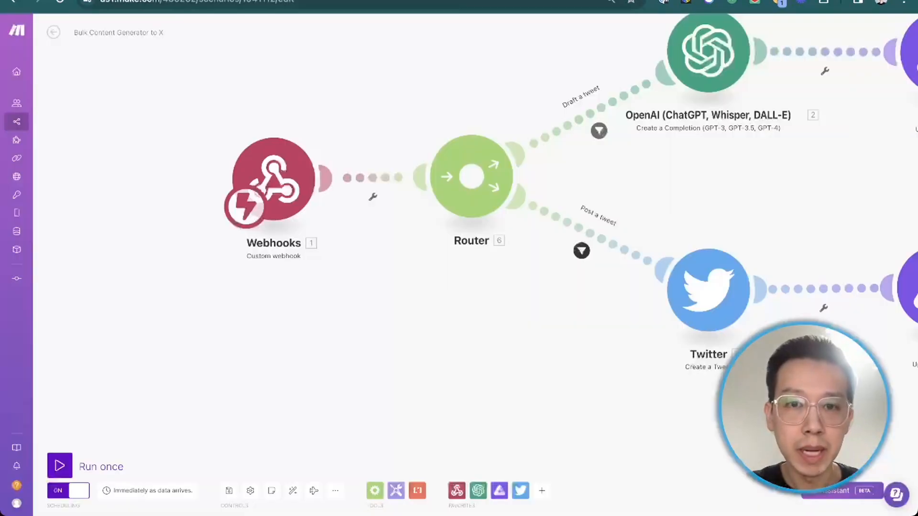
# Show the Custom webhook module's settings in the Make scenario and close them without changes.
pyautogui.moveTo(354, 297); pyautogui.dragTo(239, 344)
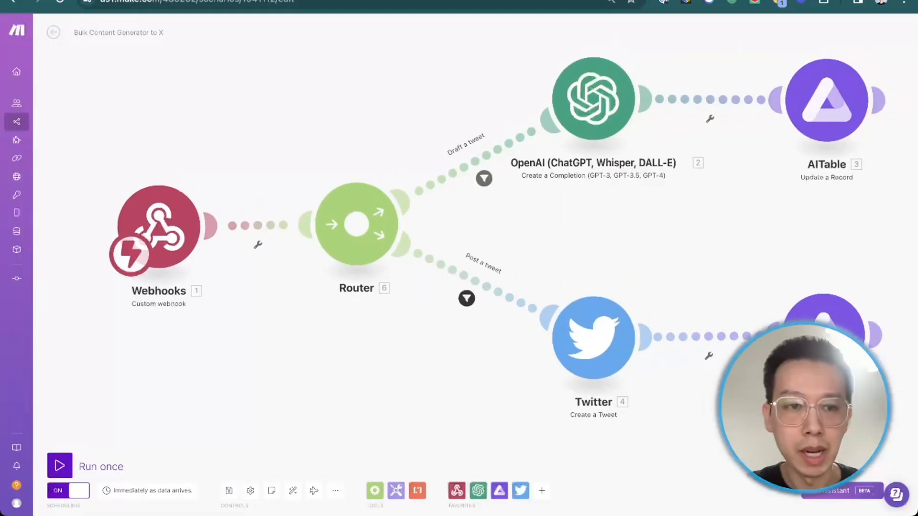
pyautogui.click(159, 226)
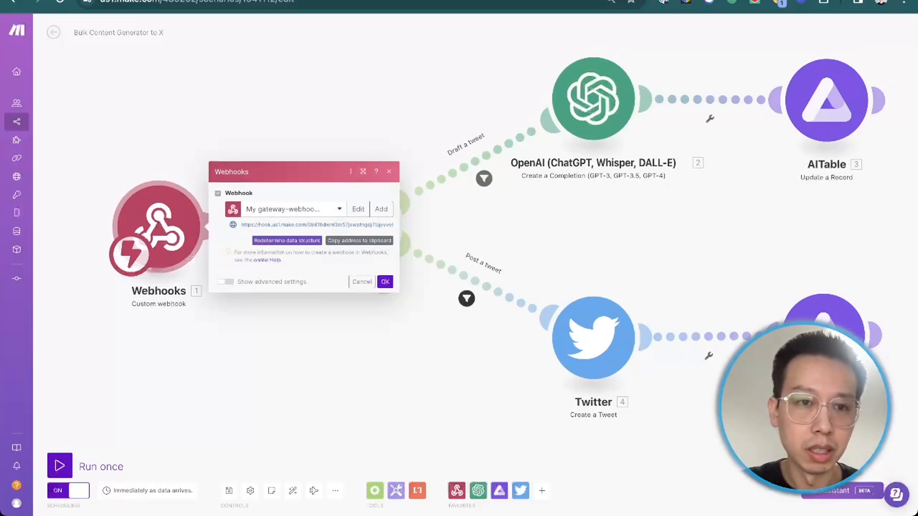
pyautogui.click(362, 282)
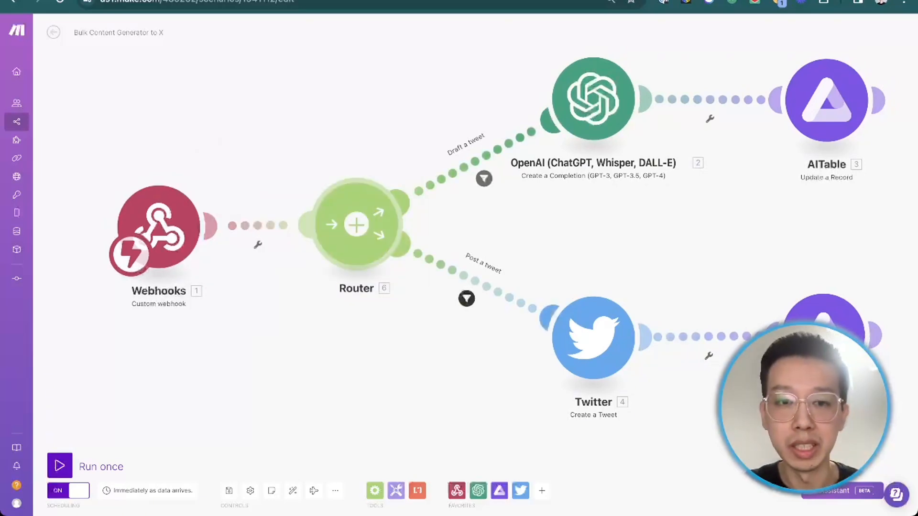
# Add a third route to the Router and delete its empty module.
pyautogui.click(357, 224)
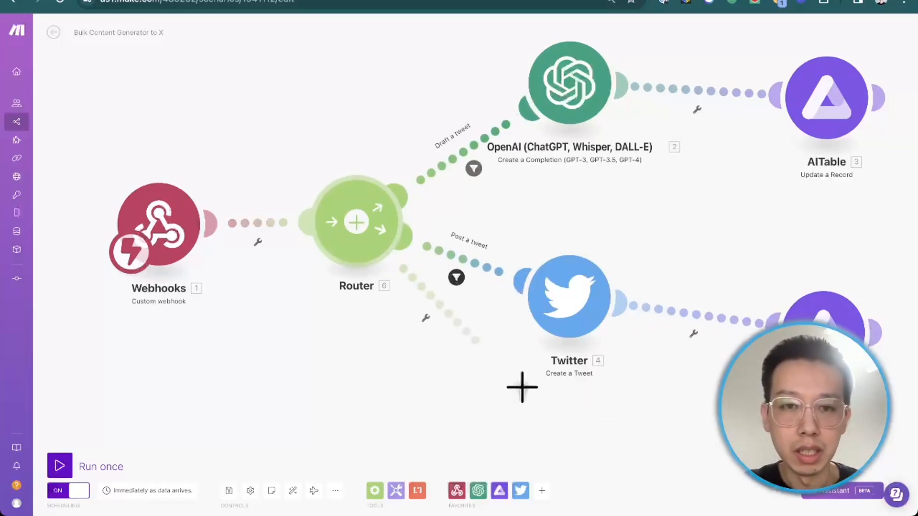
pyautogui.rightClick(526, 385)
pyautogui.click(550, 405)
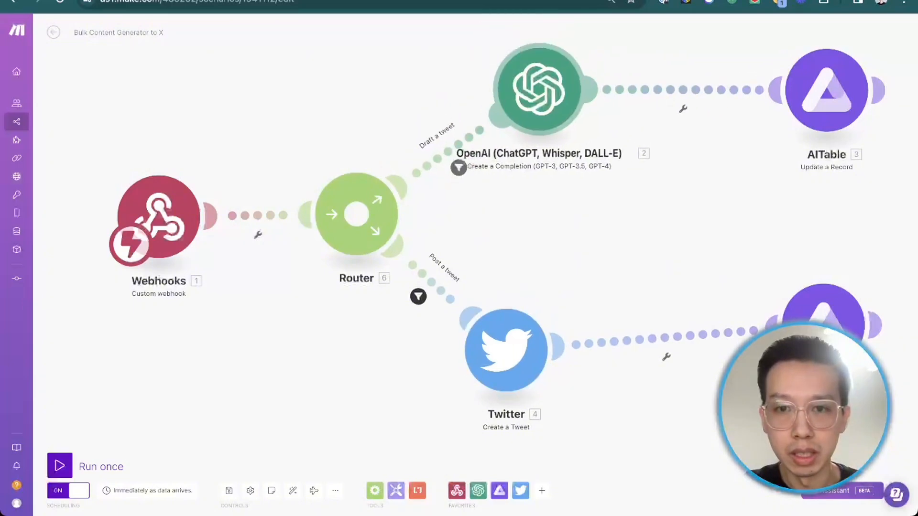
# Reposition the Twitter module and the Draft a tweet route's AITable module in the scenario diagram.
pyautogui.moveTo(506, 350); pyautogui.dragTo(555, 303)
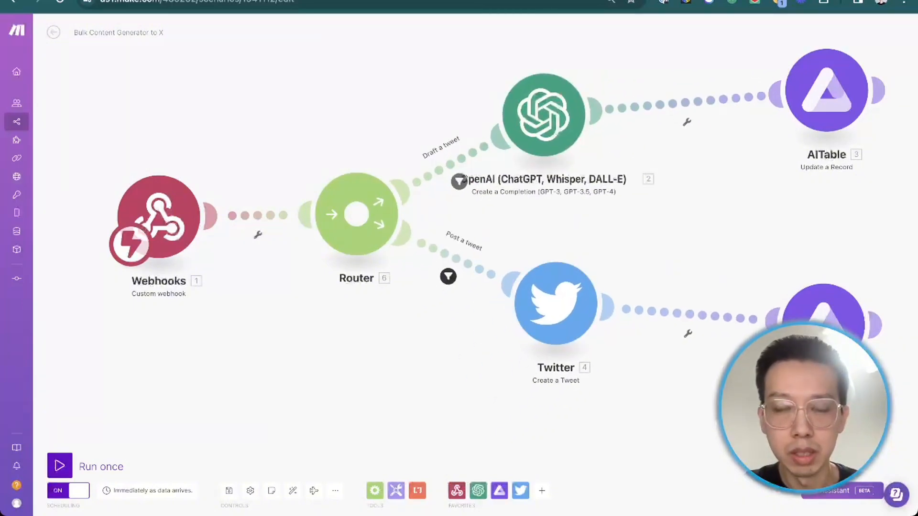
pyautogui.hscroll(2, 574, 239)
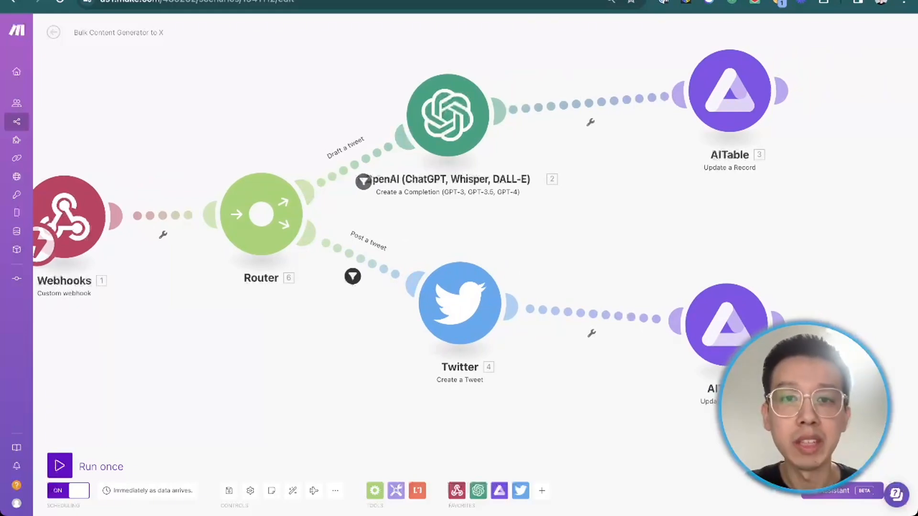
pyautogui.moveTo(730, 91); pyautogui.dragTo(768, 107)
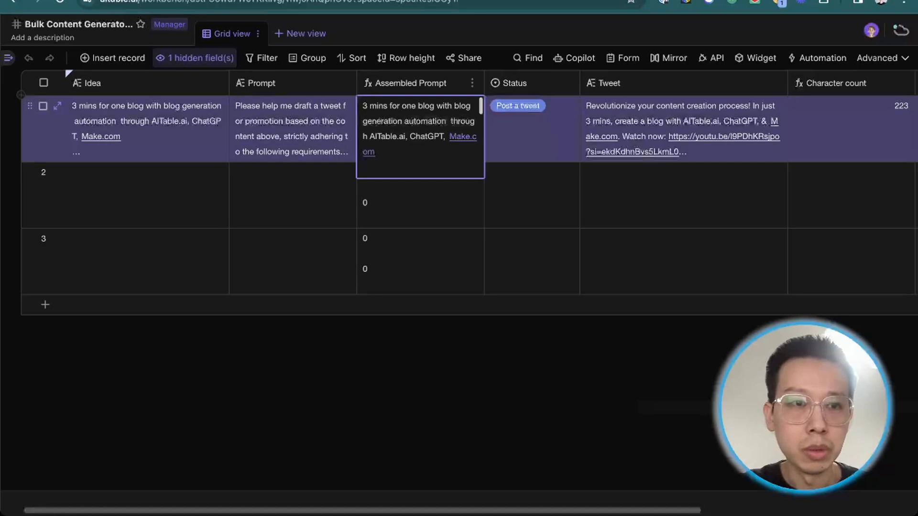
# Switch to the AITable.ai datasheet and point out the Idea cells of records 1 and 2 and record 2's Prompt cell.
pyautogui.click(147, 195)
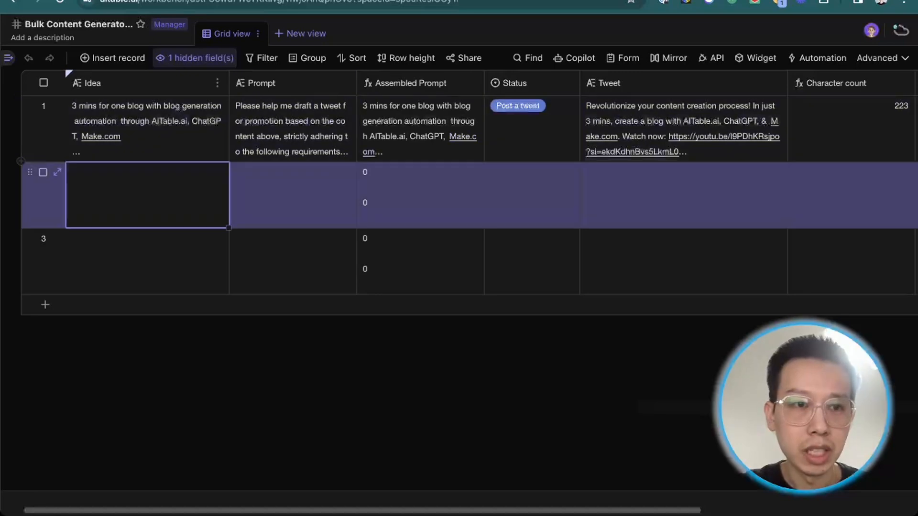
pyautogui.click(147, 129)
pyautogui.click(147, 201)
pyautogui.click(292, 195)
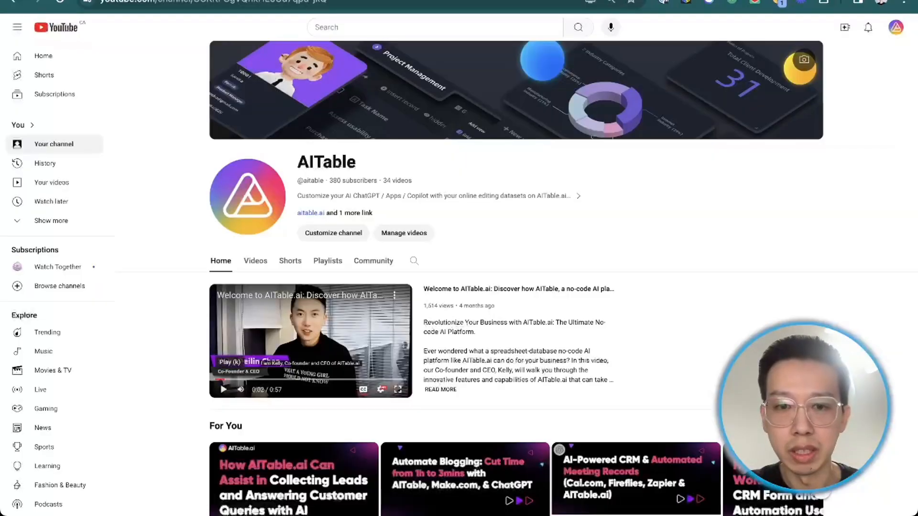
# Browse the AITable YouTube channel's home page down to the Use Cases and What's new? playlists.
pyautogui.scroll(-8, 479, 287)
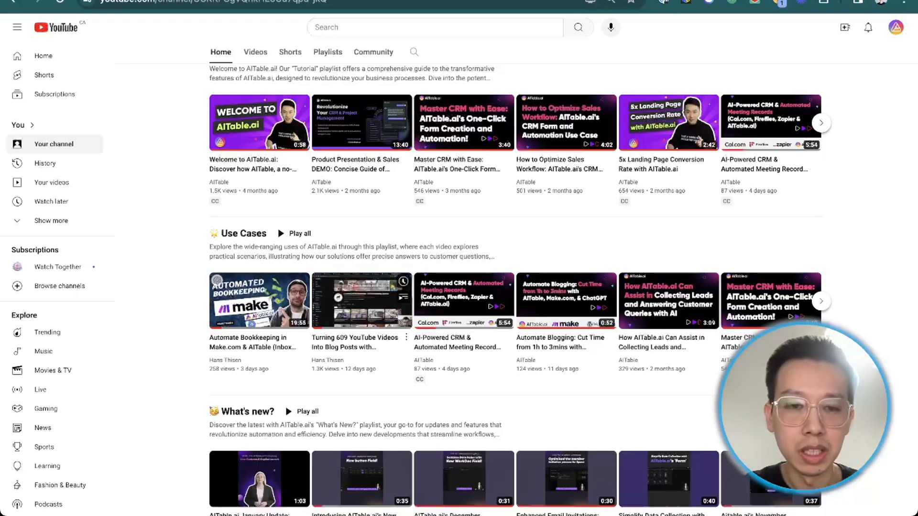
# Open the video "Turning 609 YouTube Videos Into Blog Posts with Make.com and AITable" and copy its title.
pyautogui.click(362, 301)
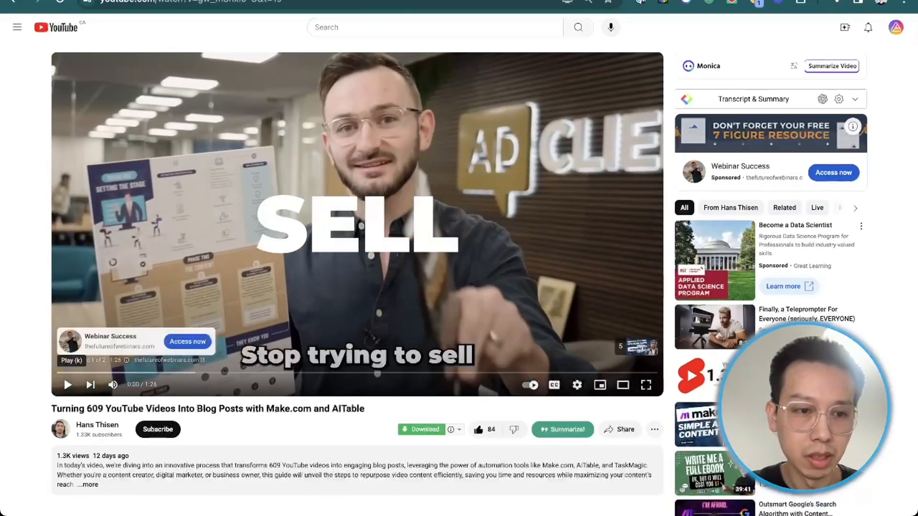
pyautogui.scroll(-2, 67, 383)
pyautogui.scroll(1, 358, 268)
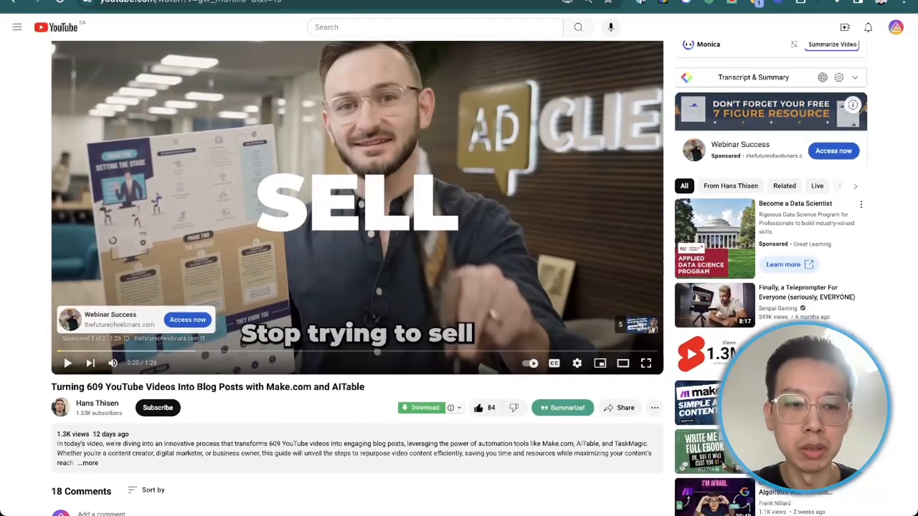
pyautogui.moveTo(53, 387)
pyautogui.mouseDown()
pyautogui.moveTo(365, 387)
pyautogui.moveTo(52, 387)
pyautogui.mouseUp()
pyautogui.hotkey('ctrl', 'c')
pyautogui.click(239, 387)
pyautogui.click(365, 387)
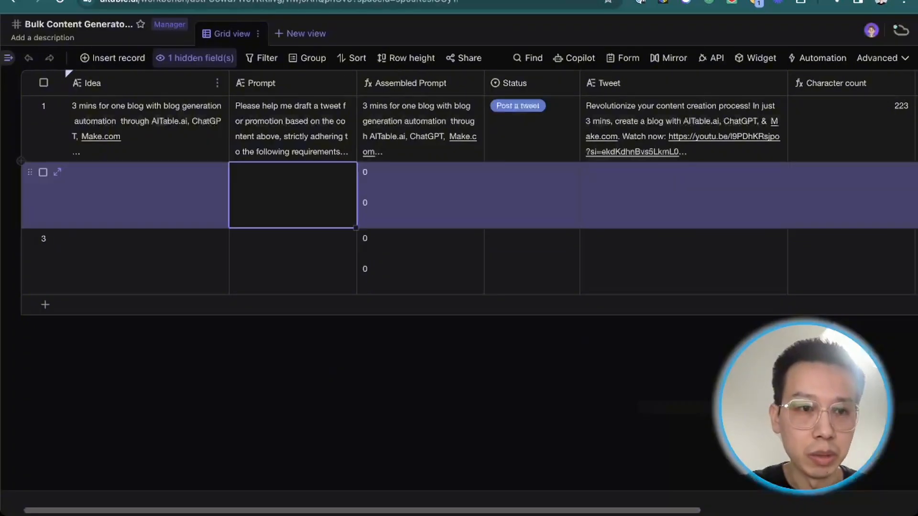
# Switch to the AITable.ai datasheet, paste the video title into record 2's Idea cell and add "check:" below it after a blank line.
pyautogui.press('Return')
pyautogui.hotkey('ctrl', 'v')
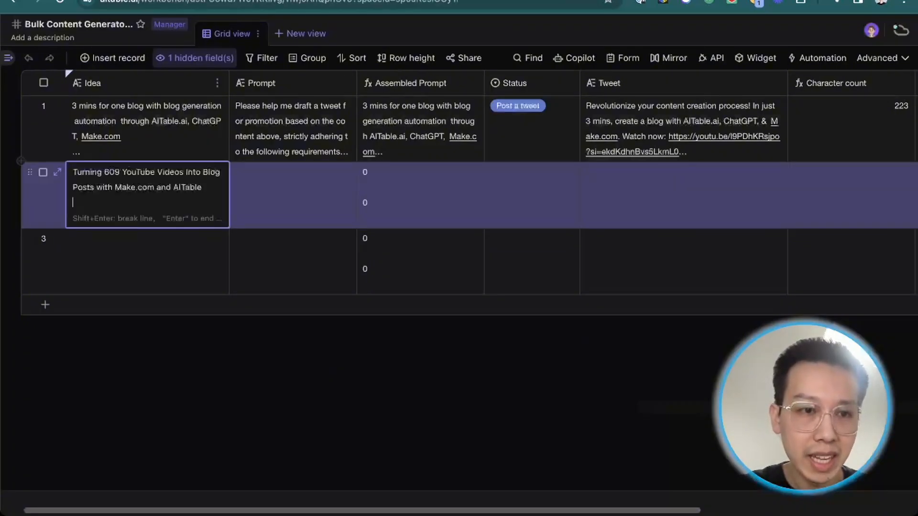
pyautogui.hotkey('shift', 'Return')
pyautogui.doubleClick(147, 129)
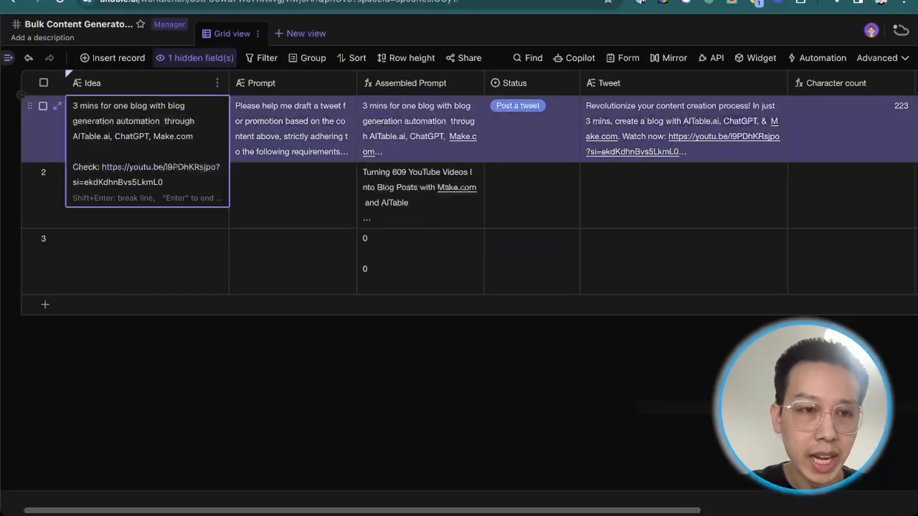
pyautogui.doubleClick(147, 218)
pyautogui.write('check:')
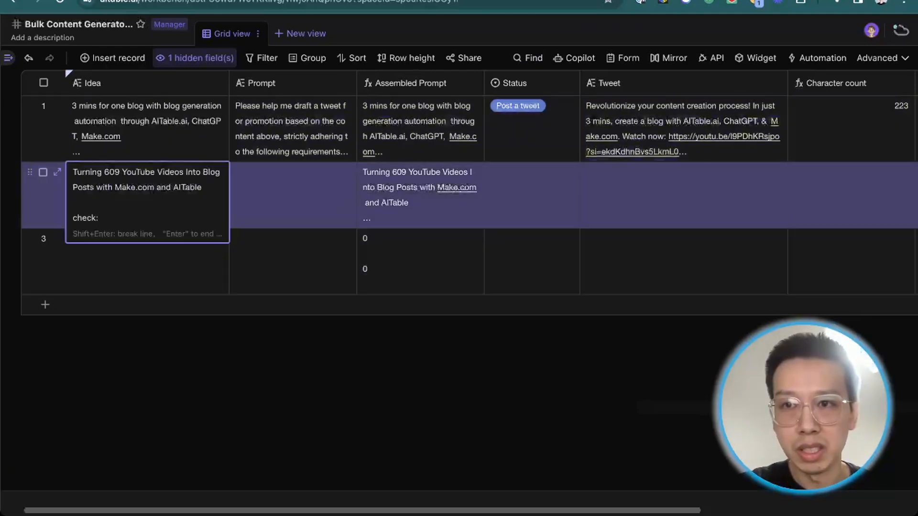
# Copy the YouTube video's share link and paste it after "check:" in record 2's Idea cell in AITable.ai.
pyautogui.hotkey('ctrl', 'Tab')
pyautogui.hotkey('ctrl', 'Tab')
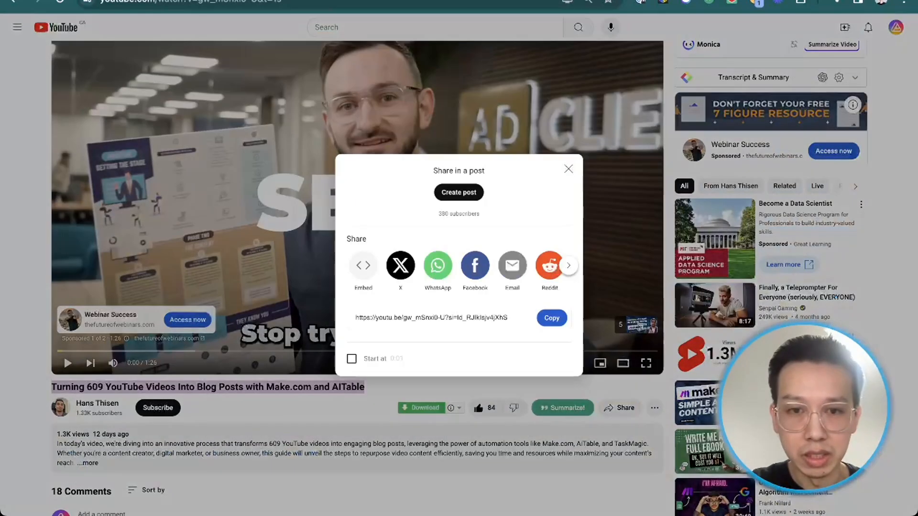
pyautogui.click(552, 318)
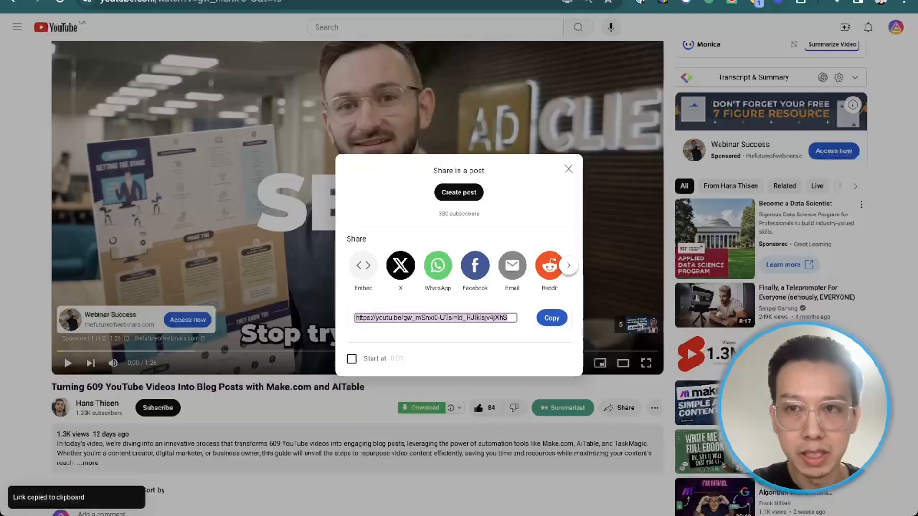
pyautogui.hotkey('ctrl', 'shift', 'Tab')
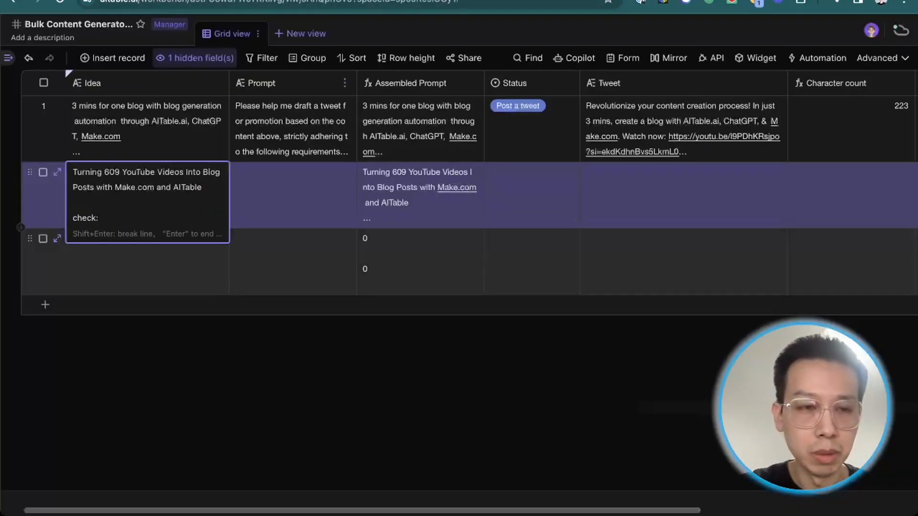
pyautogui.hotkey('ctrl', 'v')
pyautogui.press('Return')
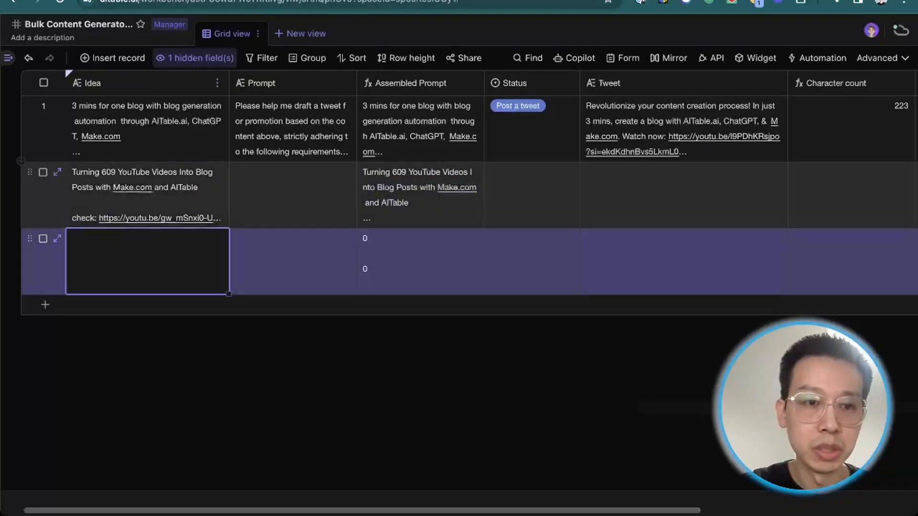
# Copy record 1's Prompt text into record 2's Prompt cell.
pyautogui.press('Right')
pyautogui.press('Up')
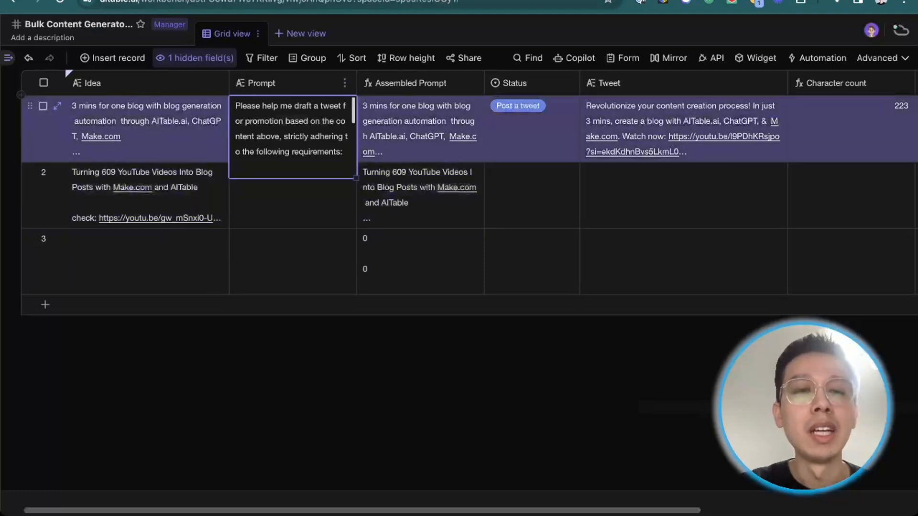
pyautogui.hotkey('ctrl', 'c')
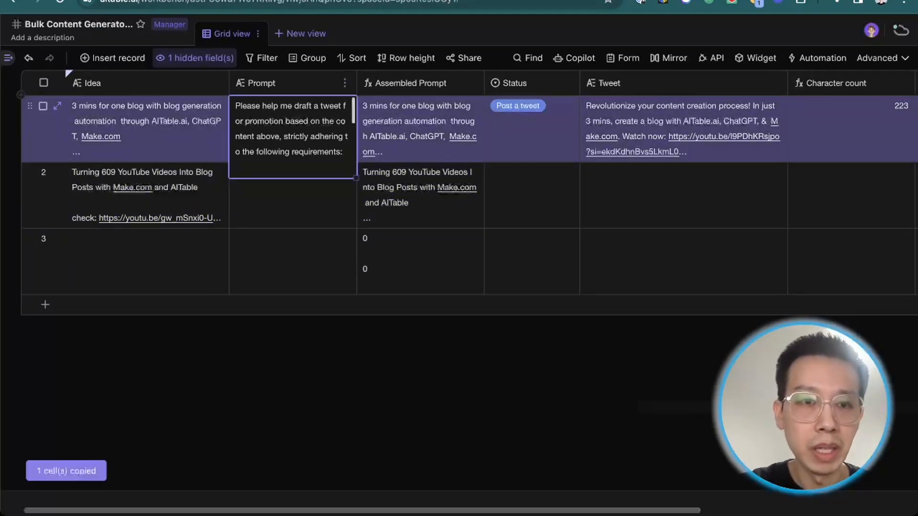
pyautogui.click(293, 201)
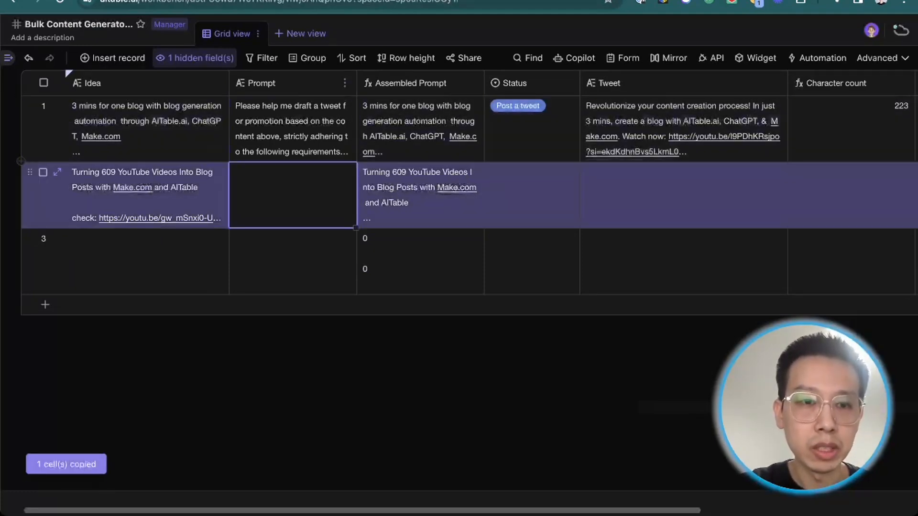
pyautogui.click(293, 136)
pyautogui.hotkey('ctrl', 'c')
pyautogui.click(293, 201)
pyautogui.hotkey('ctrl', 'v')
pyautogui.click(292, 261)
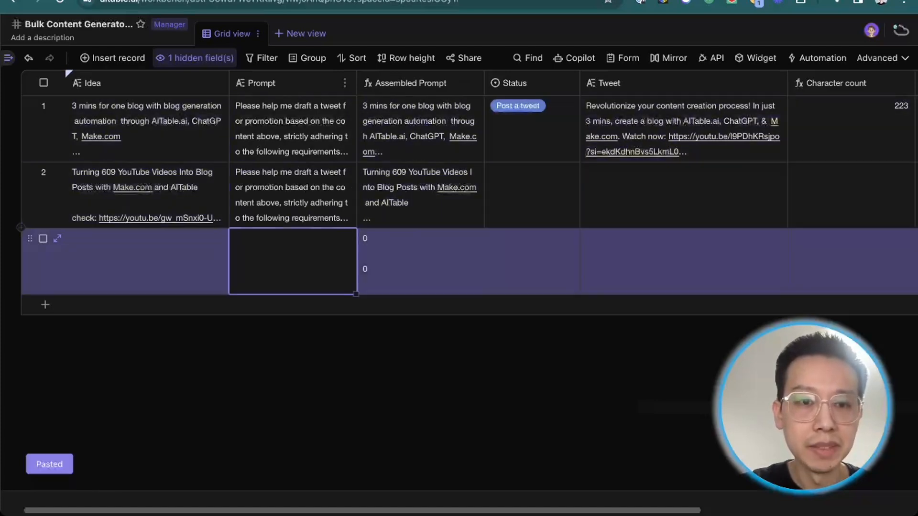
# Expand record 2, review the full text of its Assembled Prompt field and close the record.
pyautogui.click(420, 201)
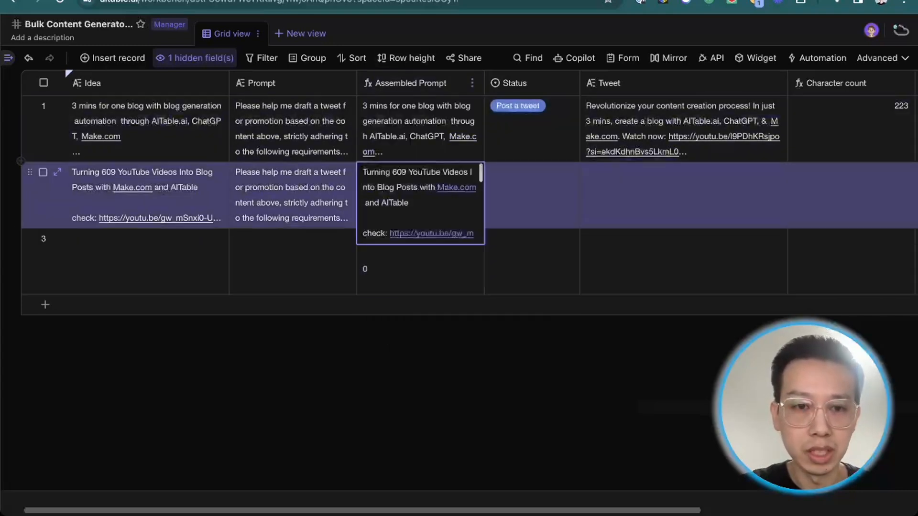
pyautogui.click(57, 172)
pyautogui.scroll(6, 353, 325)
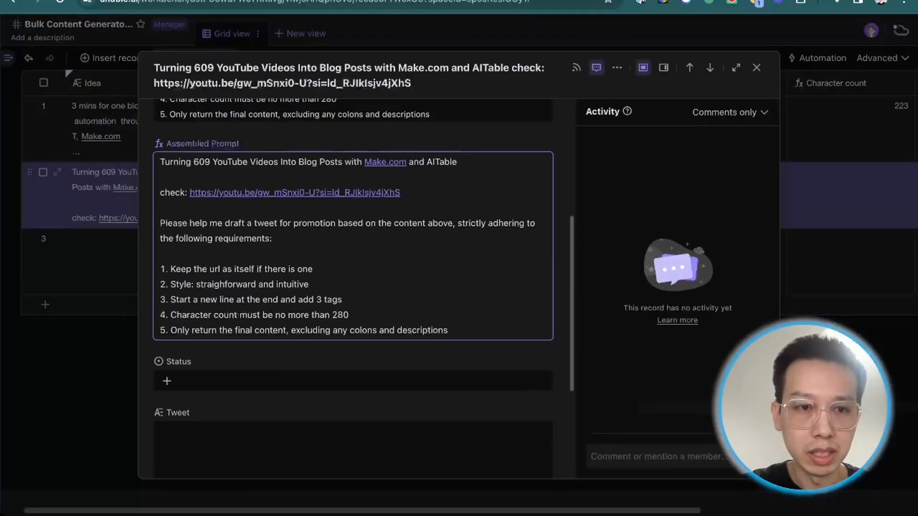
pyautogui.scroll(-3, 353, 287)
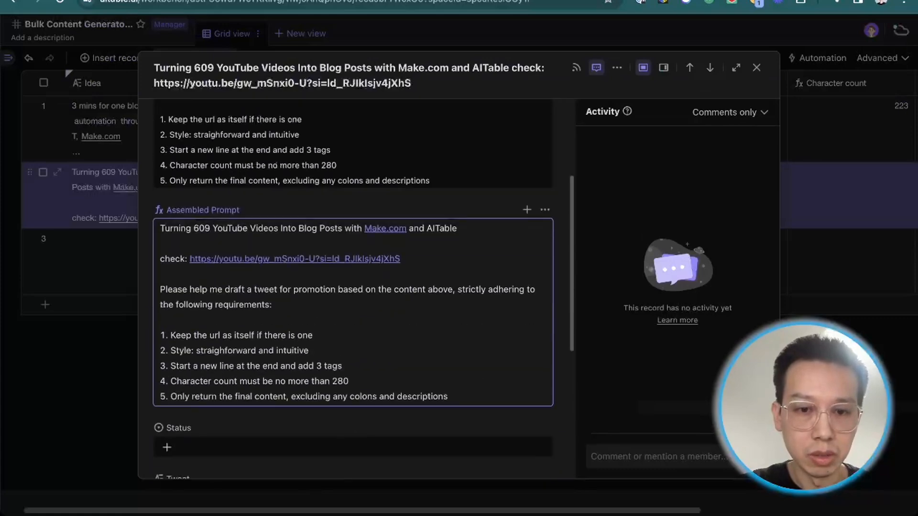
pyautogui.moveTo(450, 396); pyautogui.dragTo(160, 228)
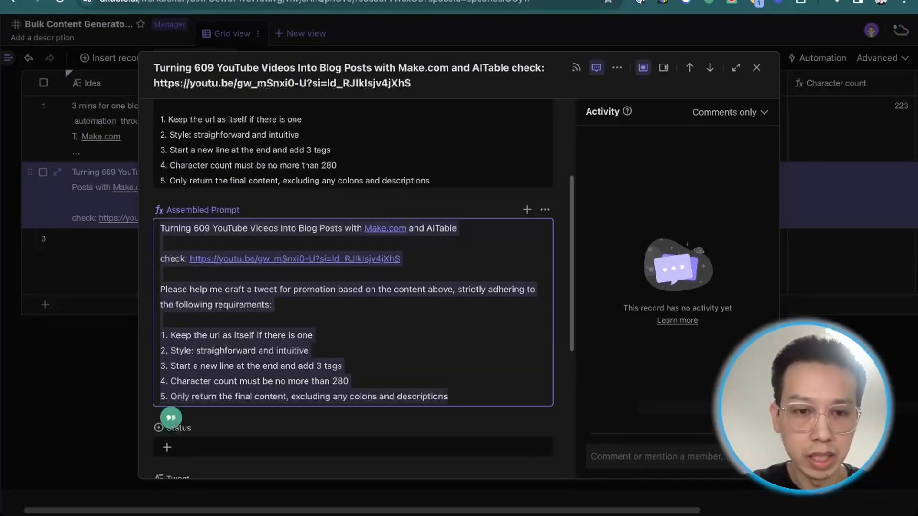
pyautogui.click(411, 316)
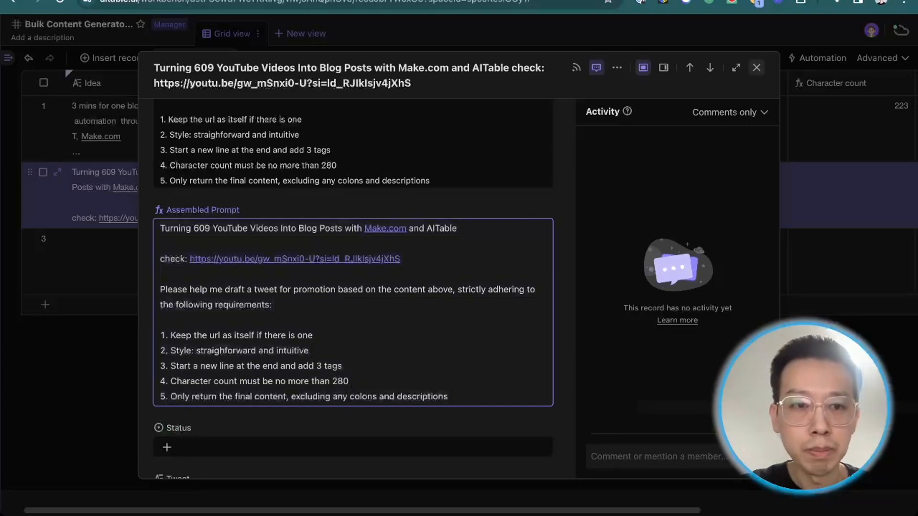
pyautogui.moveTo(161, 228); pyautogui.dragTo(448, 397)
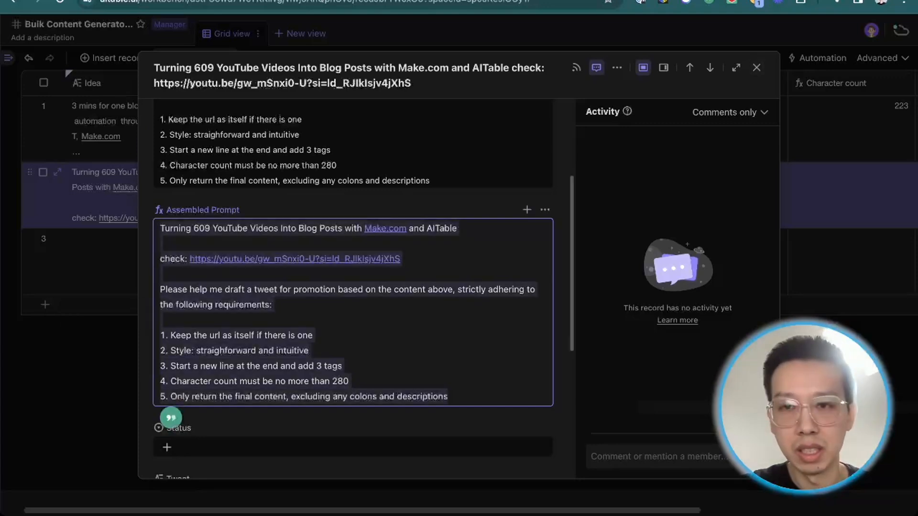
pyautogui.press('Escape')
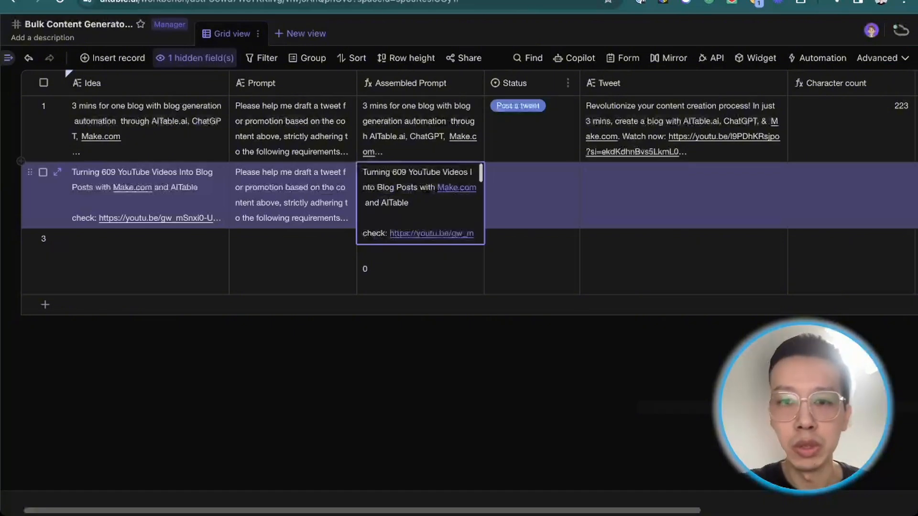
# Show the Status options for record 2, and inspect the Draft a tweet filter's condition in the Make.com scenario.
pyautogui.doubleClick(532, 195)
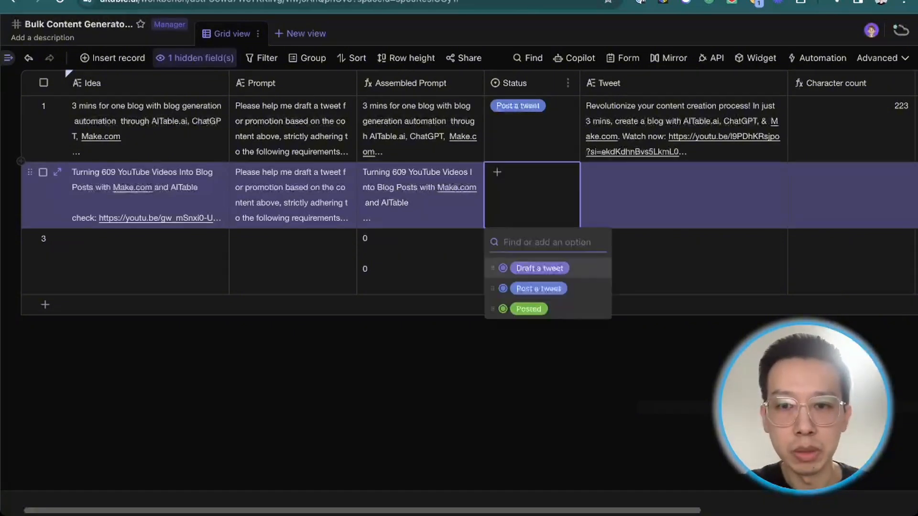
pyautogui.click(669, 263)
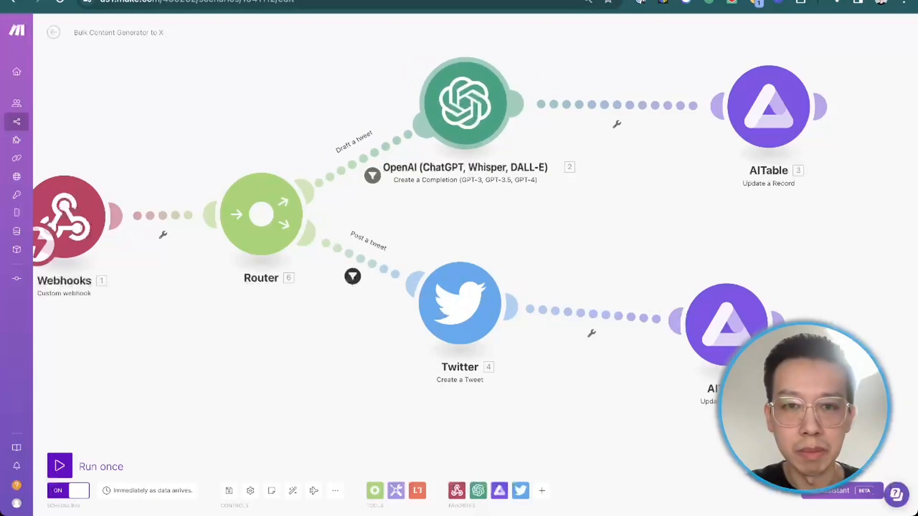
pyautogui.click(372, 176)
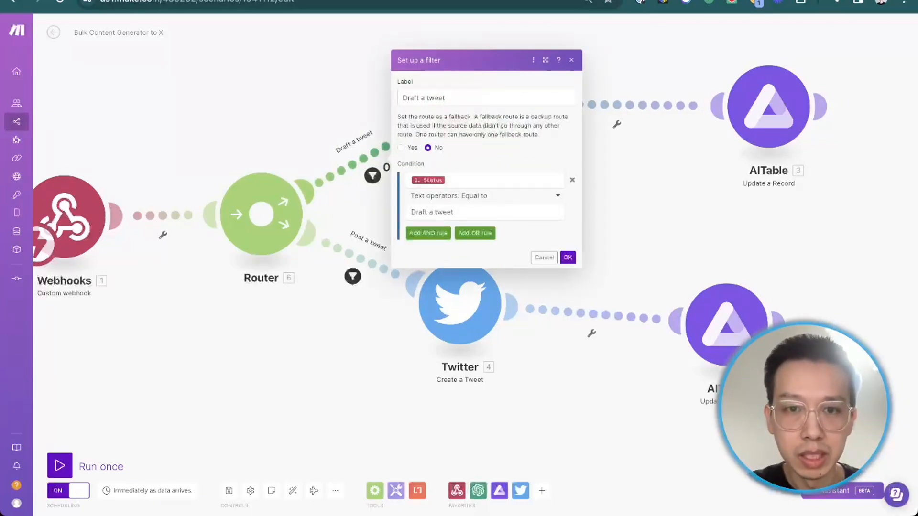
pyautogui.tripleClick(432, 212)
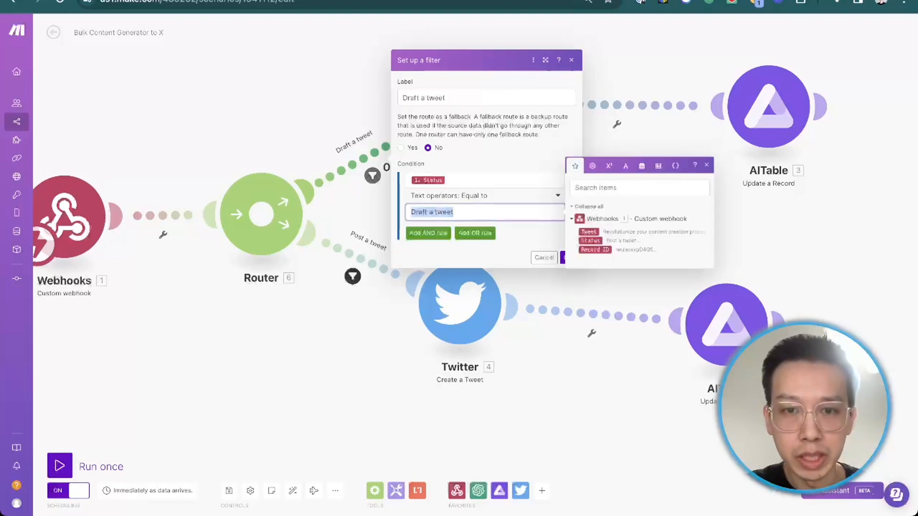
pyautogui.click(544, 257)
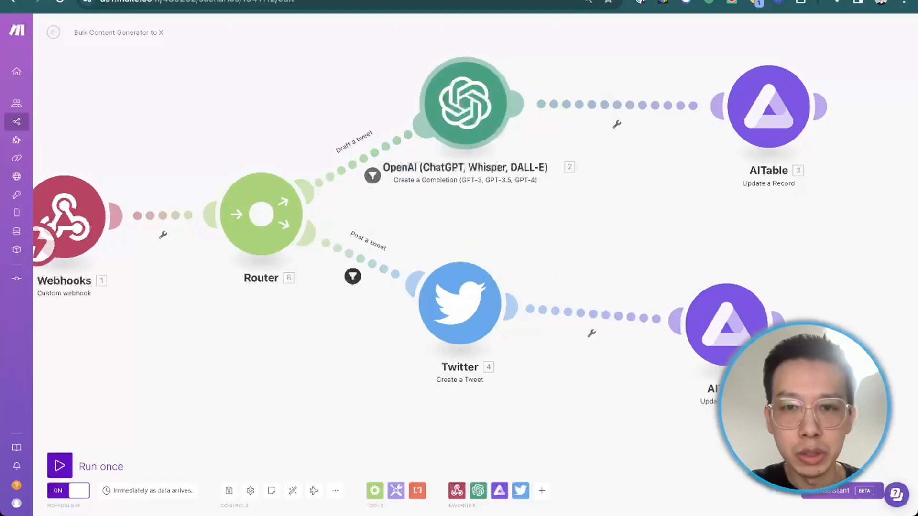
# Inspect the OpenAI module's method and model choices, keeping Create a Chat Completion (GPT Models) and gpt-4-0125-preview (system).
pyautogui.click(466, 104)
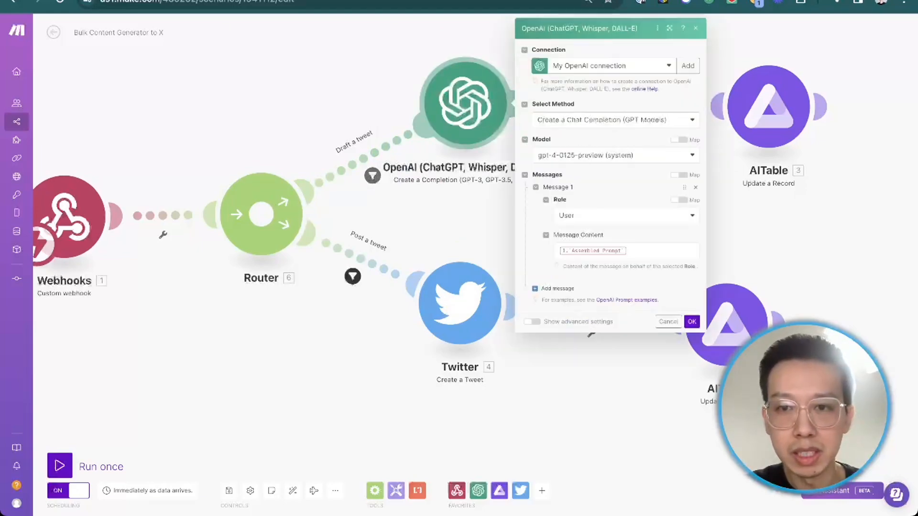
pyautogui.click(616, 121)
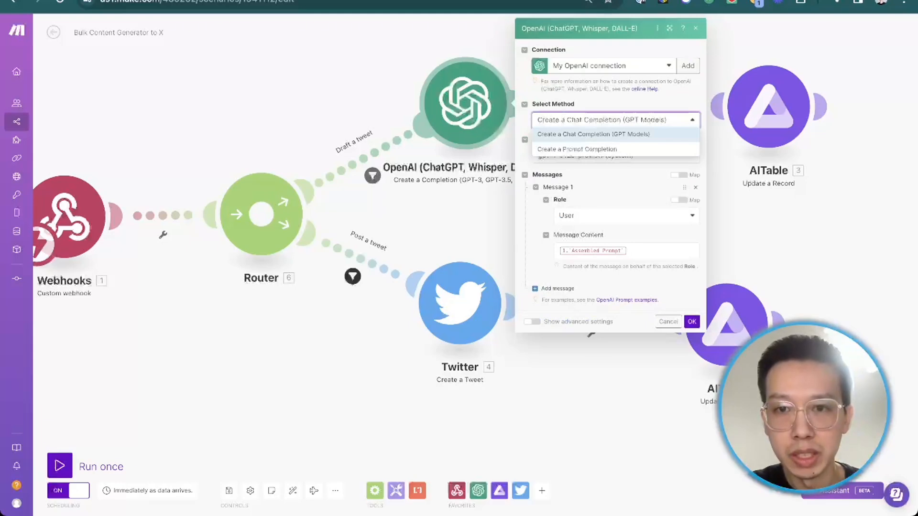
pyautogui.click(593, 135)
pyautogui.click(615, 155)
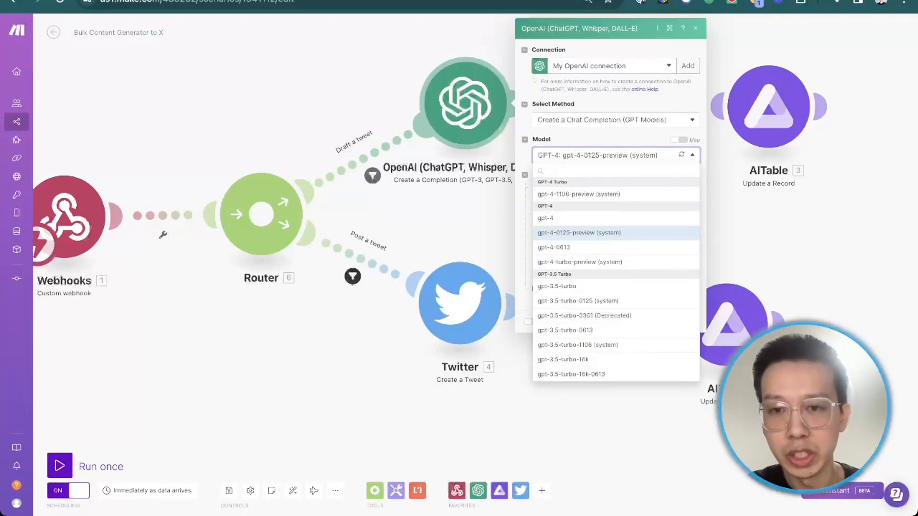
pyautogui.click(579, 234)
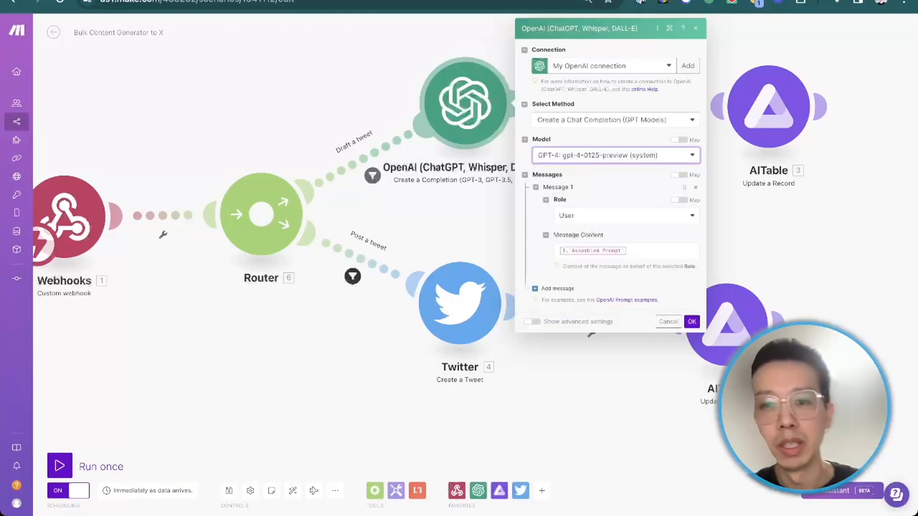
# Inspect the Message Content mapping and available webhook items in the OpenAI module, and close the module without saving changes.
pyautogui.moveTo(562, 235); pyautogui.dragTo(598, 235)
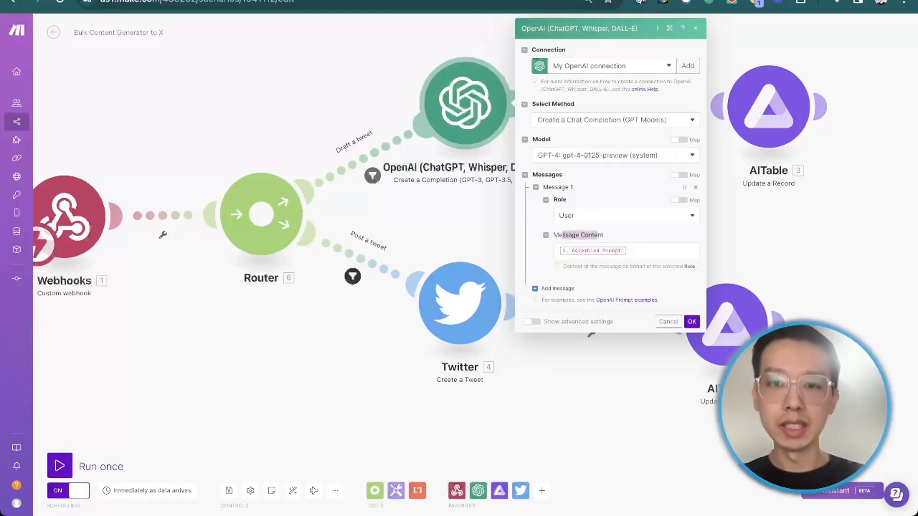
pyautogui.click(597, 236)
pyautogui.click(646, 251)
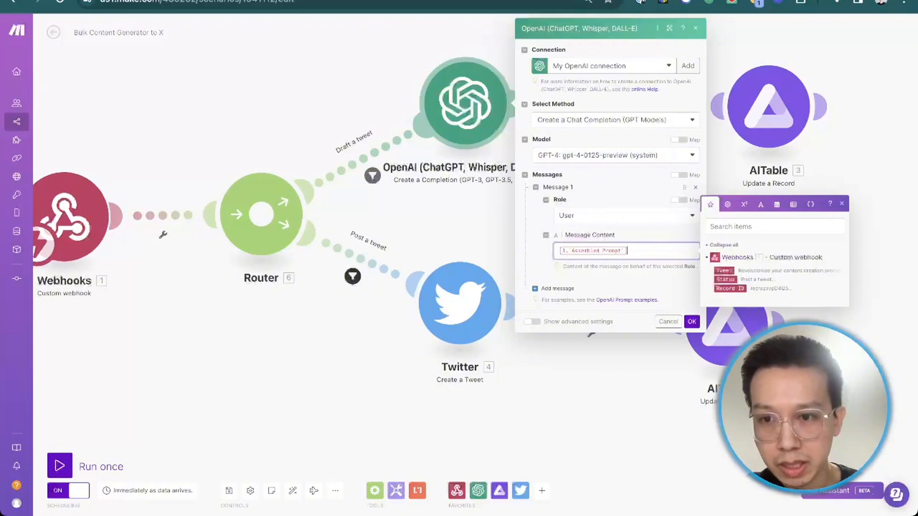
pyautogui.click(668, 322)
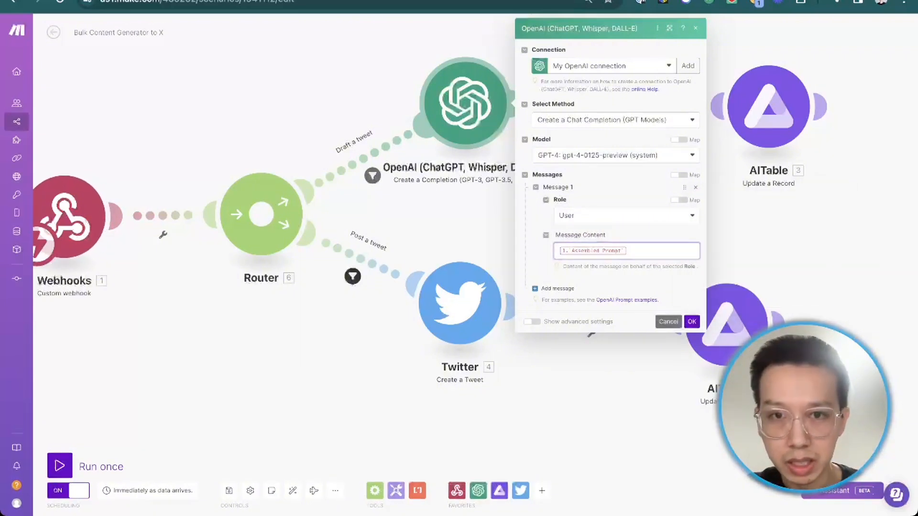
pyautogui.click(464, 103)
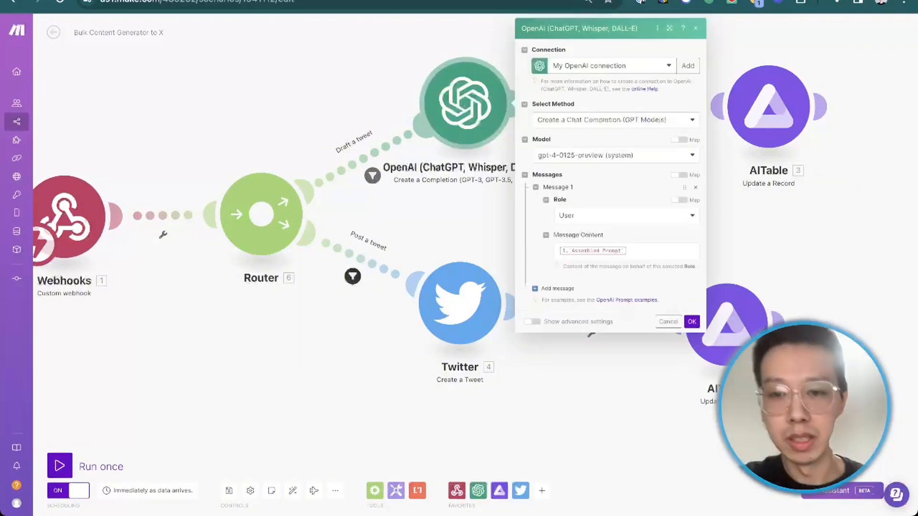
pyautogui.click(646, 251)
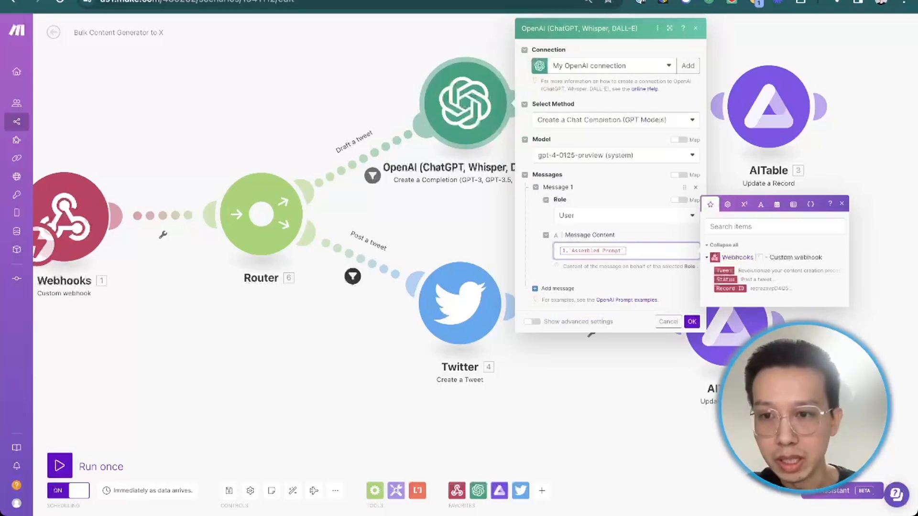
pyautogui.click(668, 322)
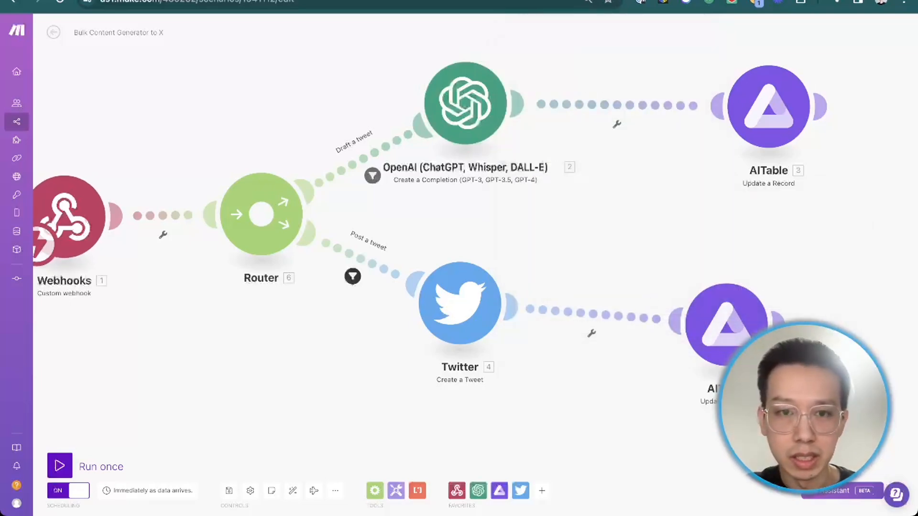
pyautogui.moveTo(366, 311); pyautogui.dragTo(502, 311)
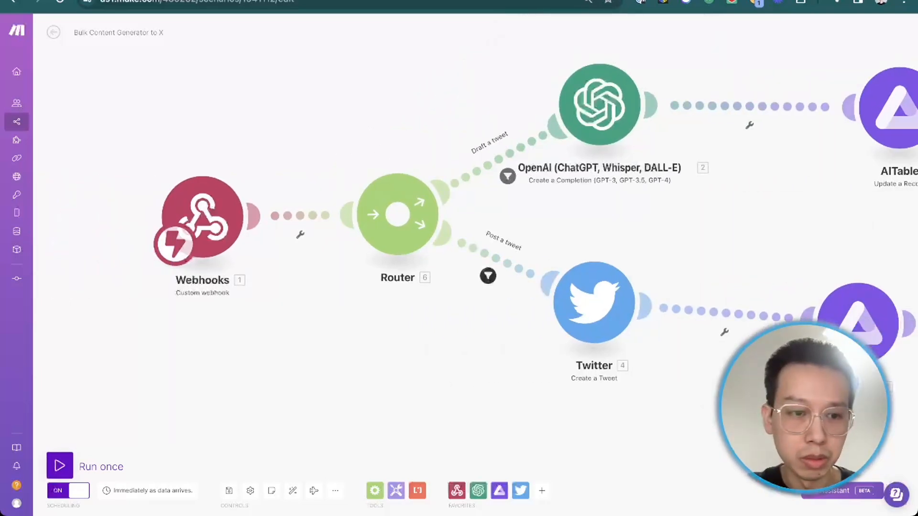
pyautogui.click(599, 105)
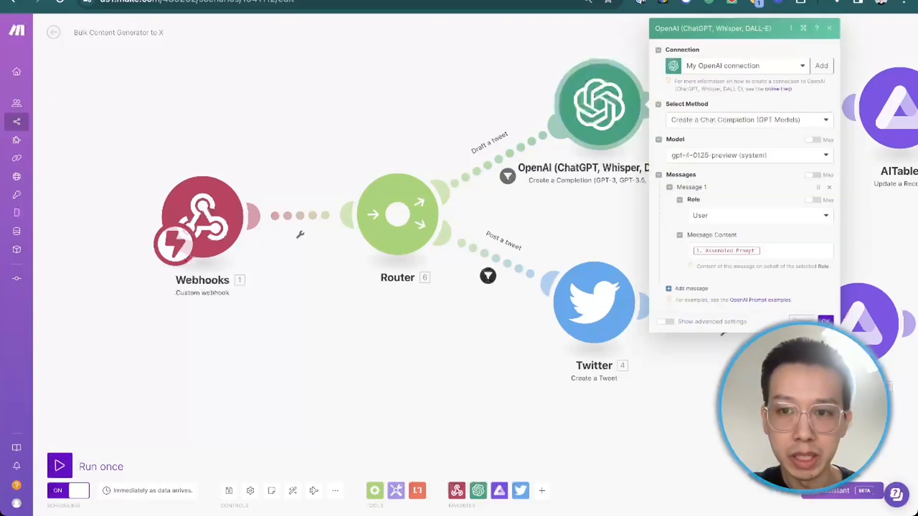
pyautogui.click(802, 321)
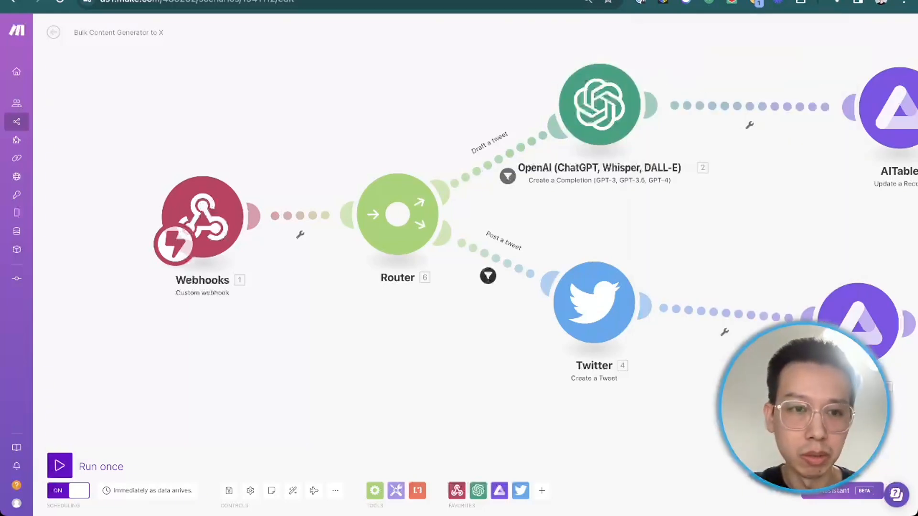
# Run the Make.com scenario once and set record 2's Status to Draft a tweet in AITable.
pyautogui.click(59, 466)
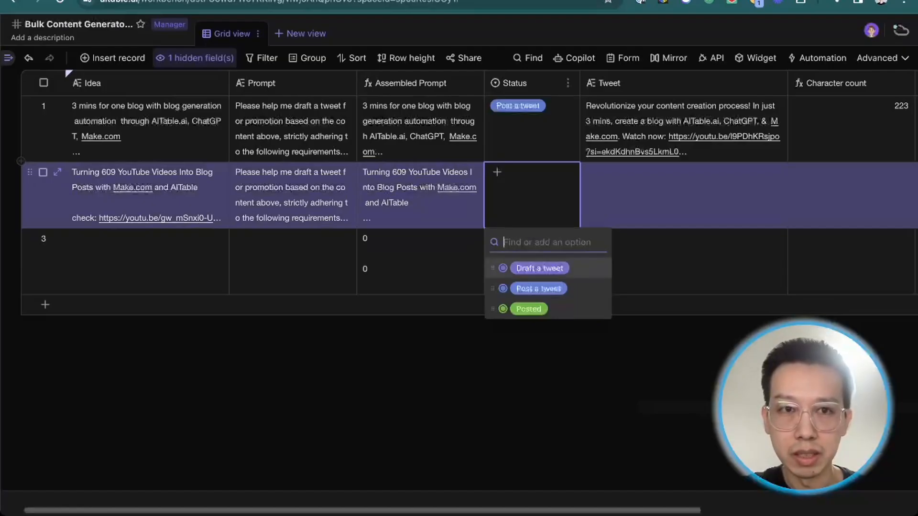
pyautogui.press('Return')
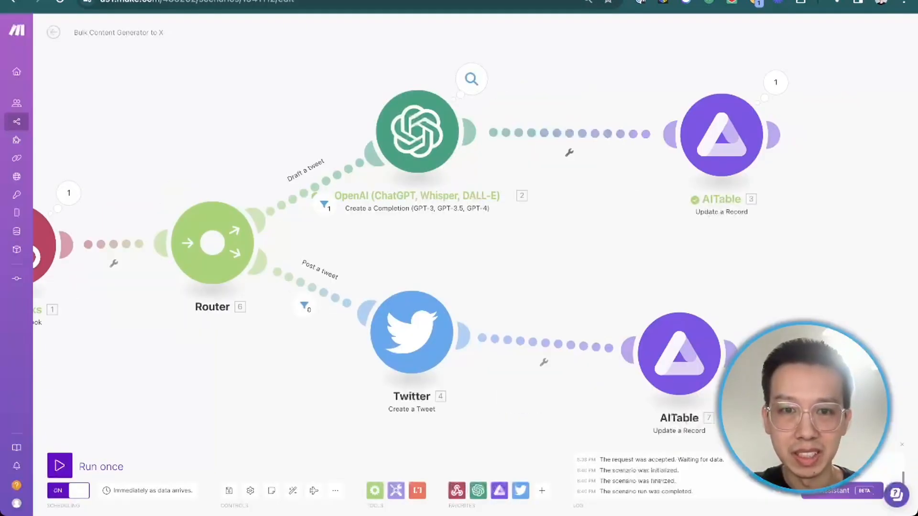
# Use the webhook's Assembled Prompt as the OpenAI module's Message Content in the Make.com scenario and save the module.
pyautogui.click(417, 132)
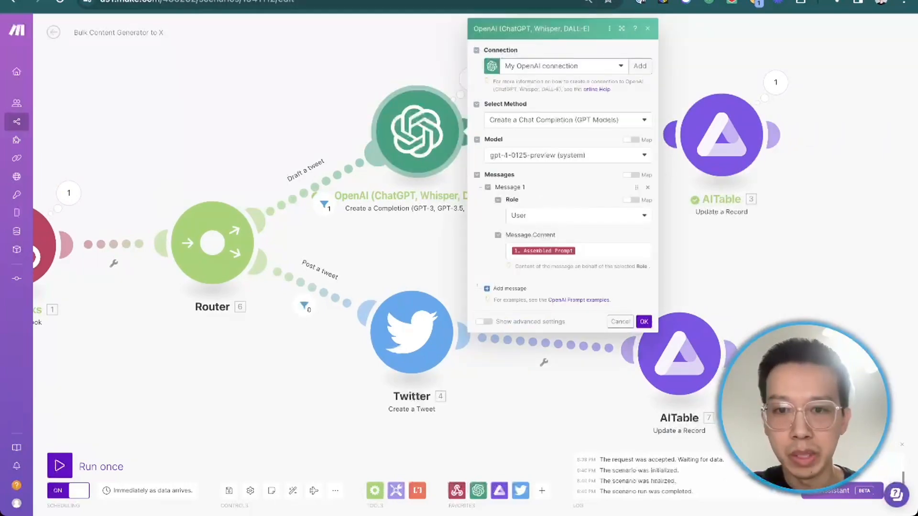
pyautogui.click(590, 251)
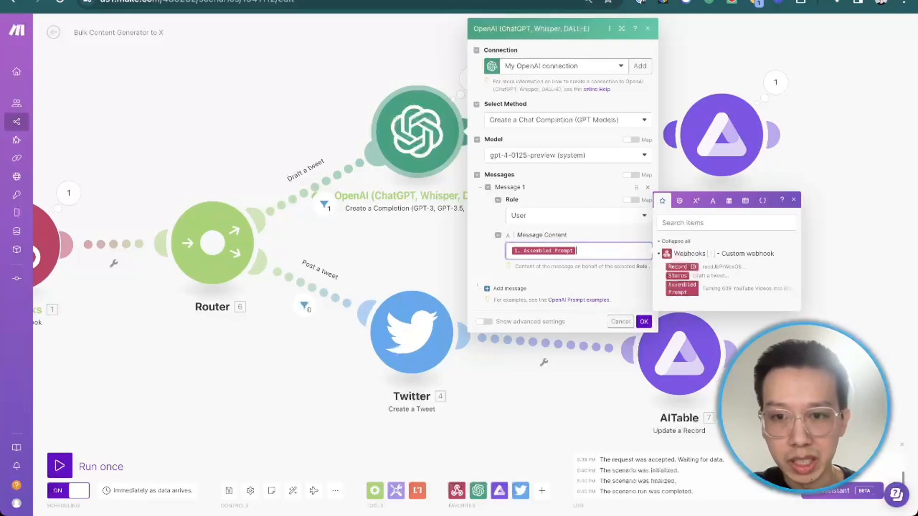
pyautogui.click(682, 288)
pyautogui.press('BackSpace')
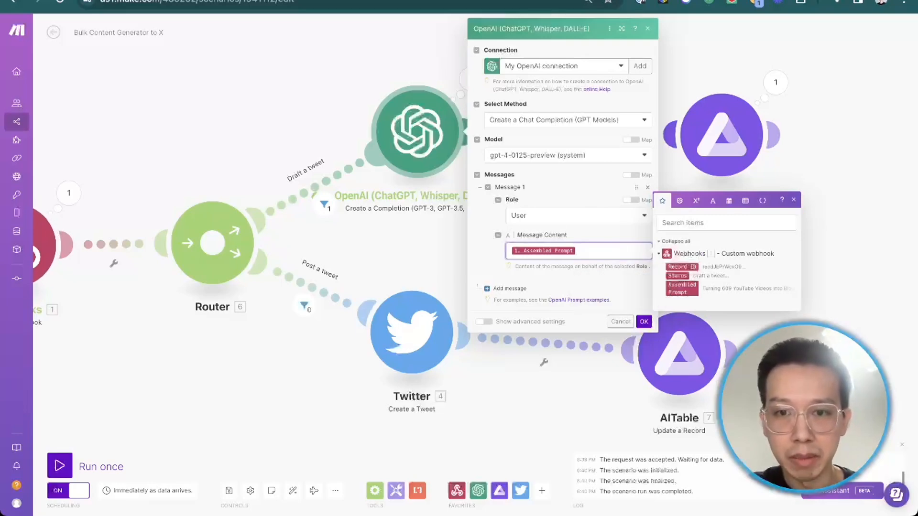
pyautogui.click(644, 322)
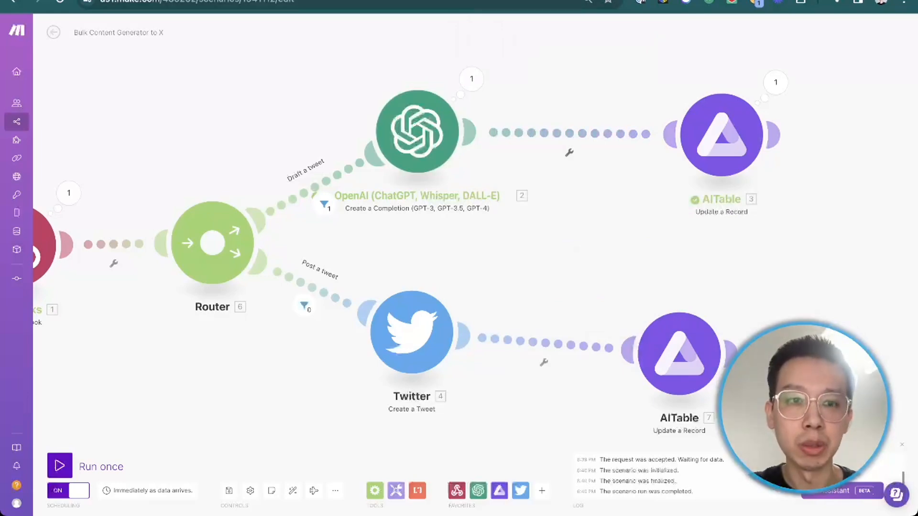
# Open the Update a Record module on the Draft a tweet route and inspect its RecordID and field mappings.
pyautogui.hscroll(-1, 459, 259)
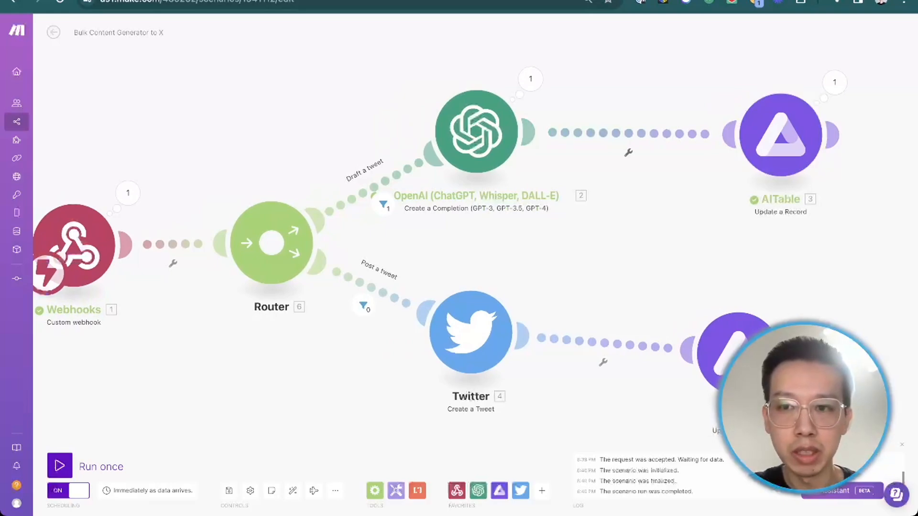
pyautogui.click(781, 135)
pyautogui.click(476, 132)
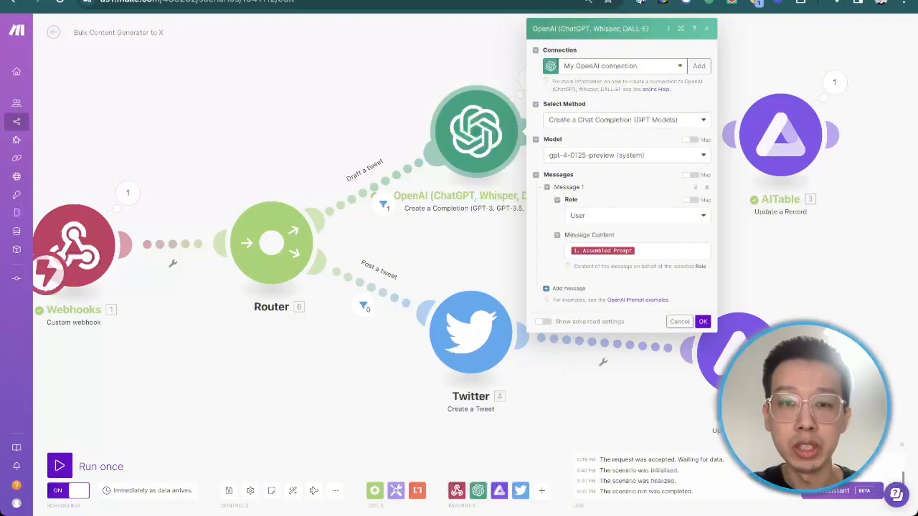
pyautogui.click(780, 135)
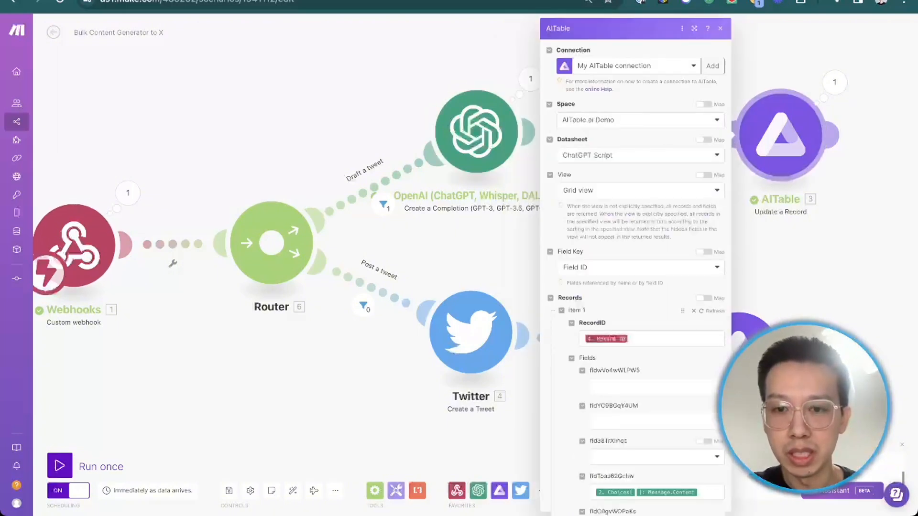
pyautogui.scroll(-1, 635, 266)
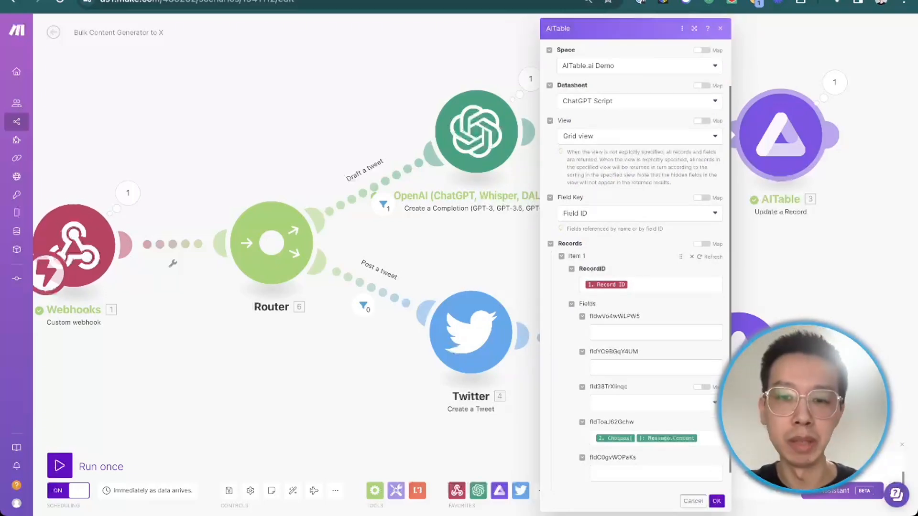
pyautogui.click(660, 285)
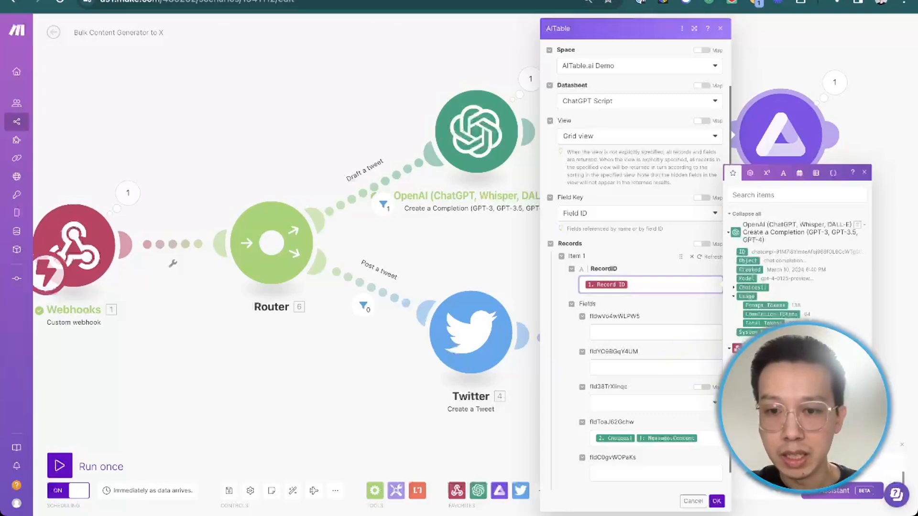
pyautogui.click(556, 297)
pyautogui.scroll(-1, 636, 296)
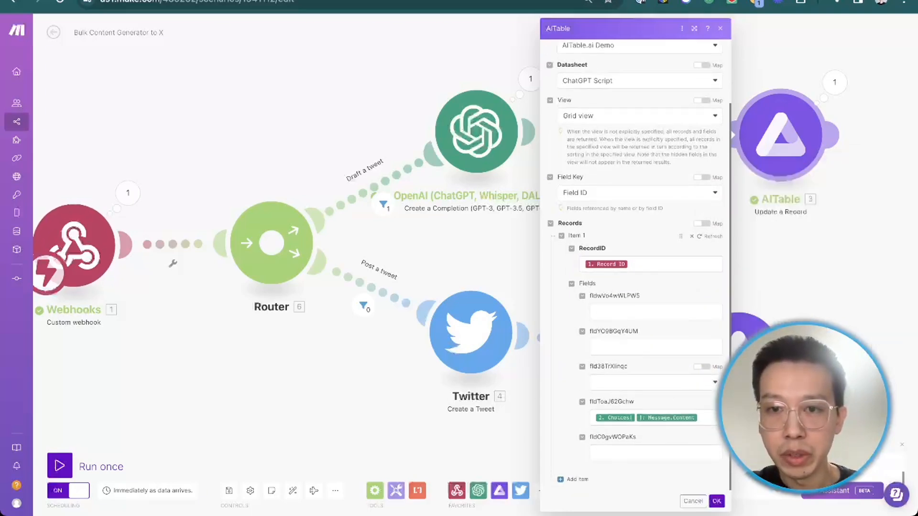
# Inspect the Space, View and Field Key choices of the Update a Record module, keeping Grid view and Field ID.
pyautogui.click(640, 192)
pyautogui.click(640, 237)
pyautogui.scroll(3, 640, 239)
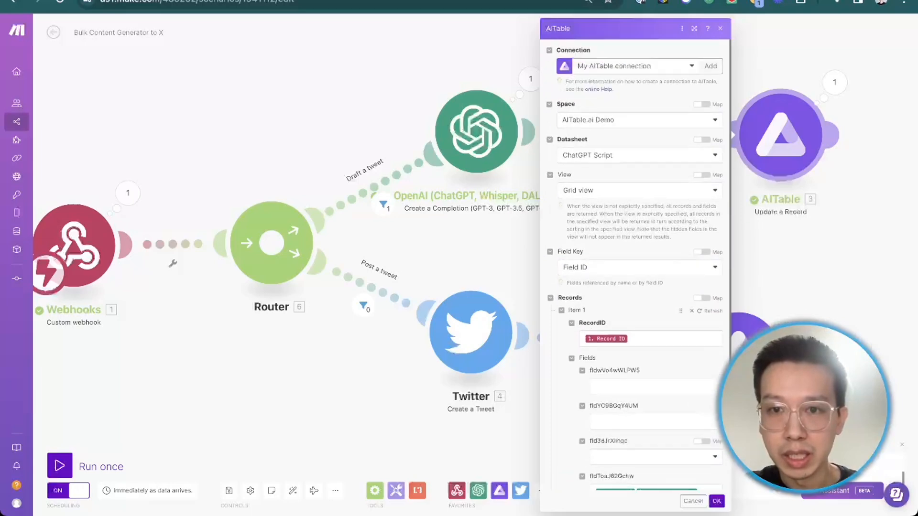
pyautogui.click(639, 120)
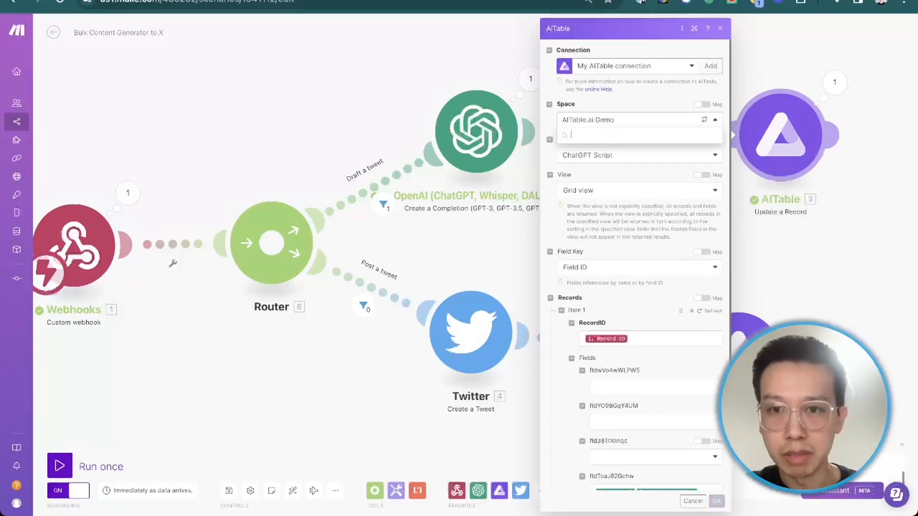
pyautogui.click(639, 120)
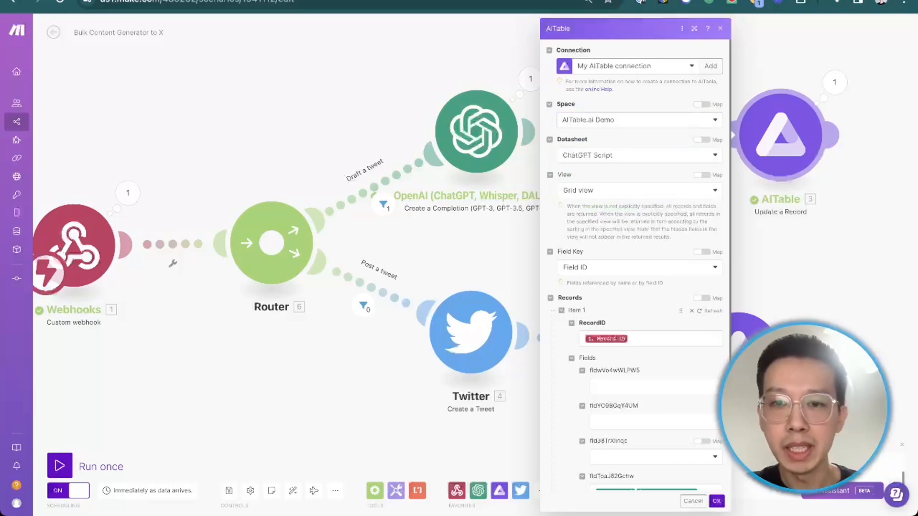
pyautogui.click(640, 190)
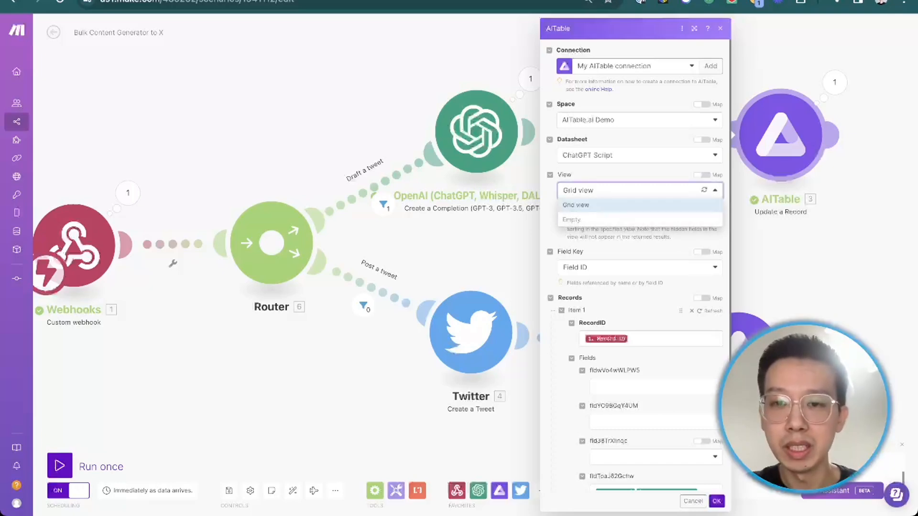
pyautogui.press('Escape')
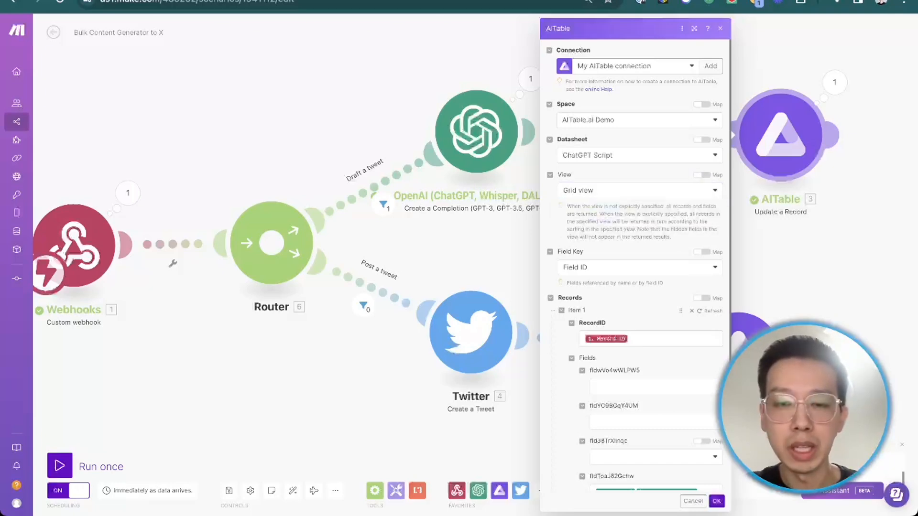
pyautogui.scroll(-2, 636, 268)
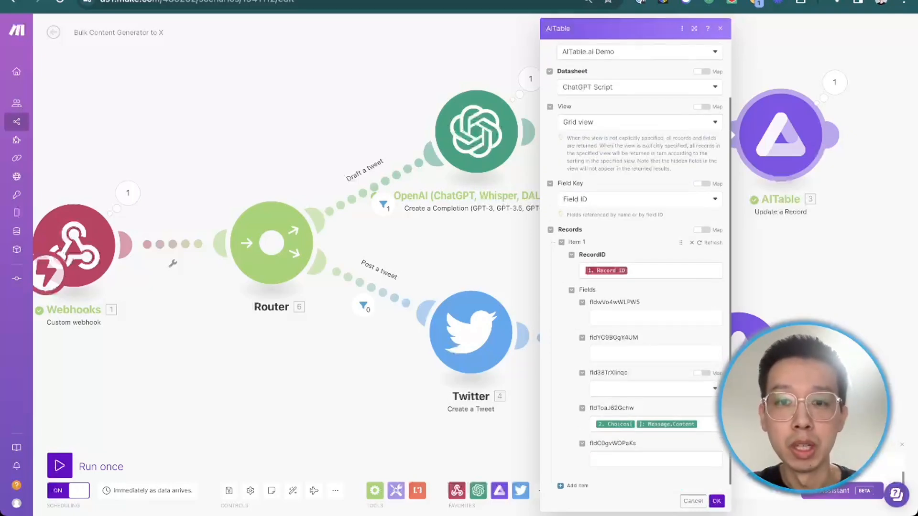
pyautogui.click(640, 199)
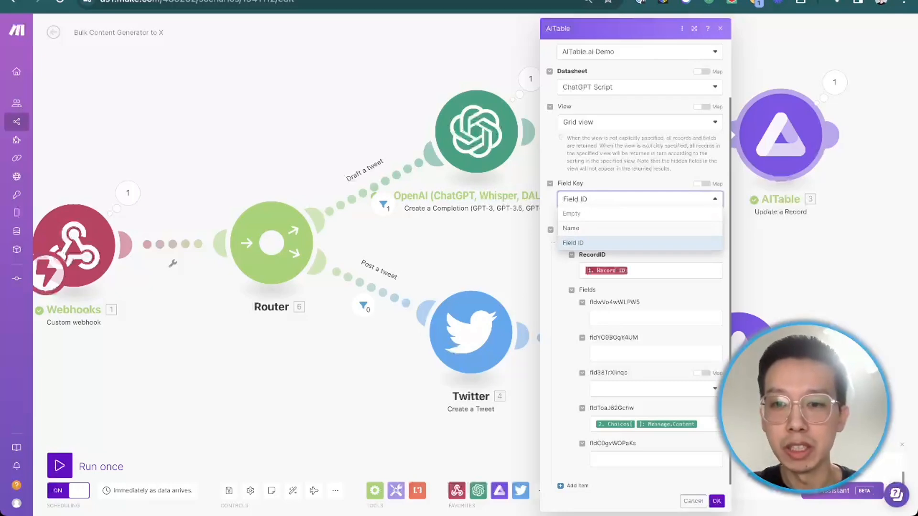
pyautogui.scroll(-1, 612, 403)
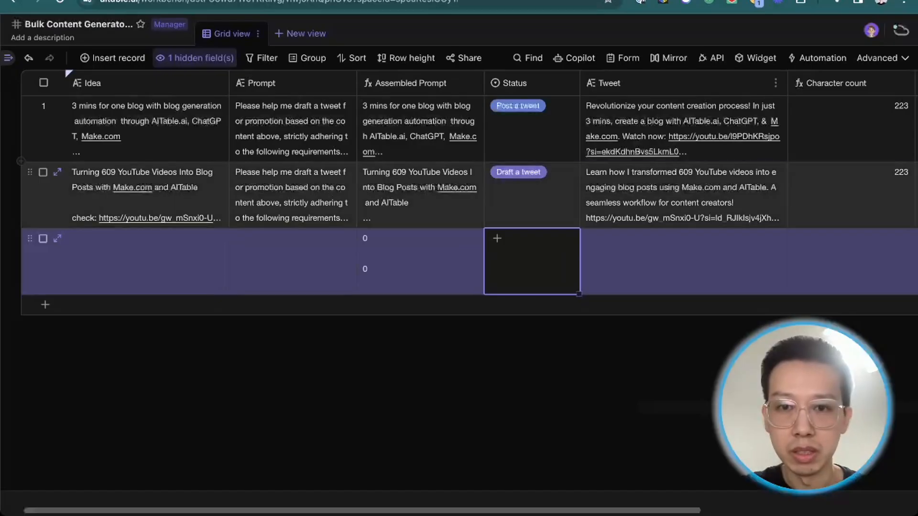
# Switch to AITable, review record 2's drafted tweet, and look up the Tweet field's ID in the datasheet's API information.
pyautogui.click(533, 201)
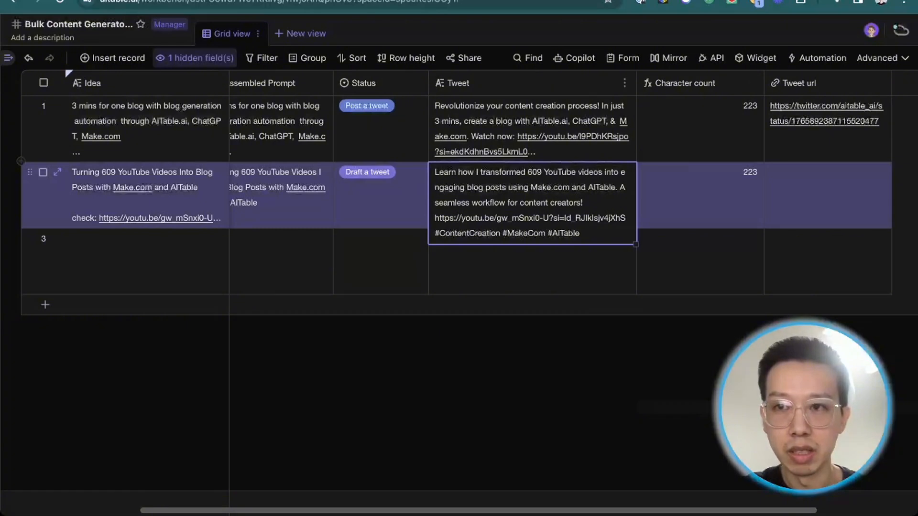
pyautogui.press('Right')
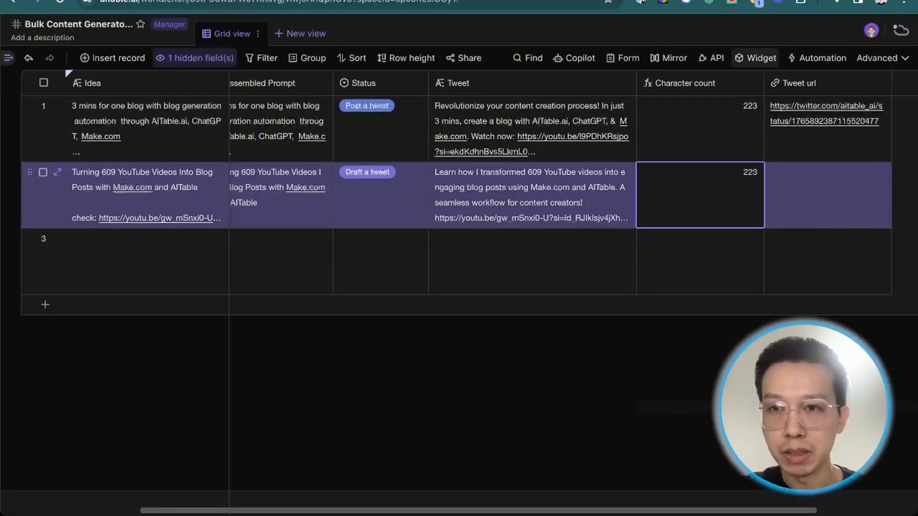
pyautogui.click(712, 58)
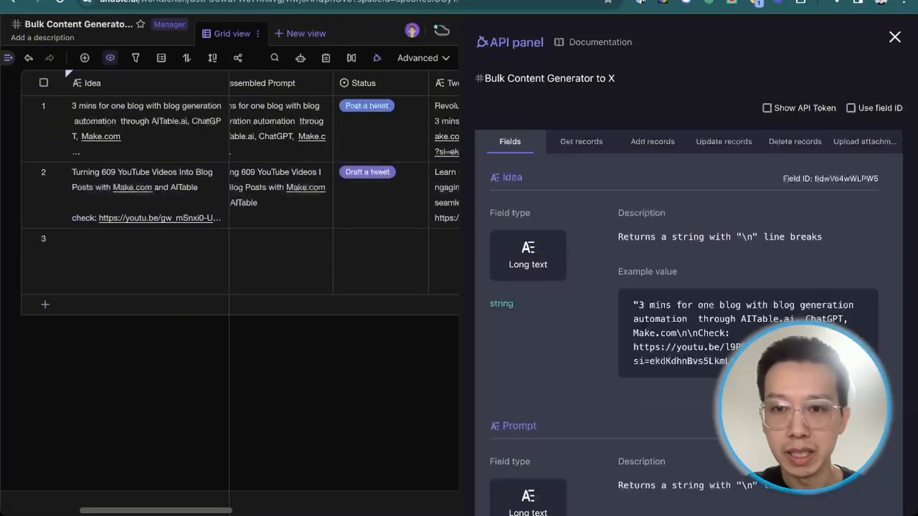
pyautogui.scroll(-10, 684, 287)
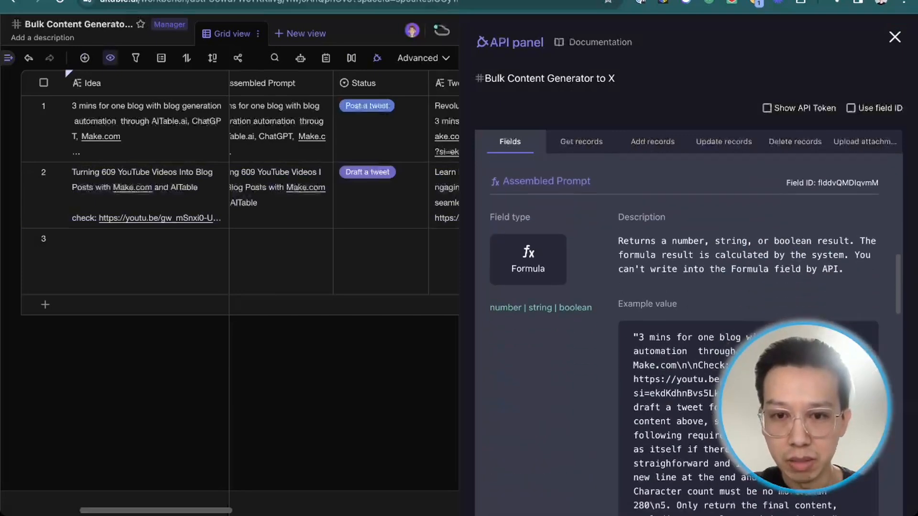
pyautogui.scroll(-10, 684, 287)
pyautogui.scroll(2, 684, 287)
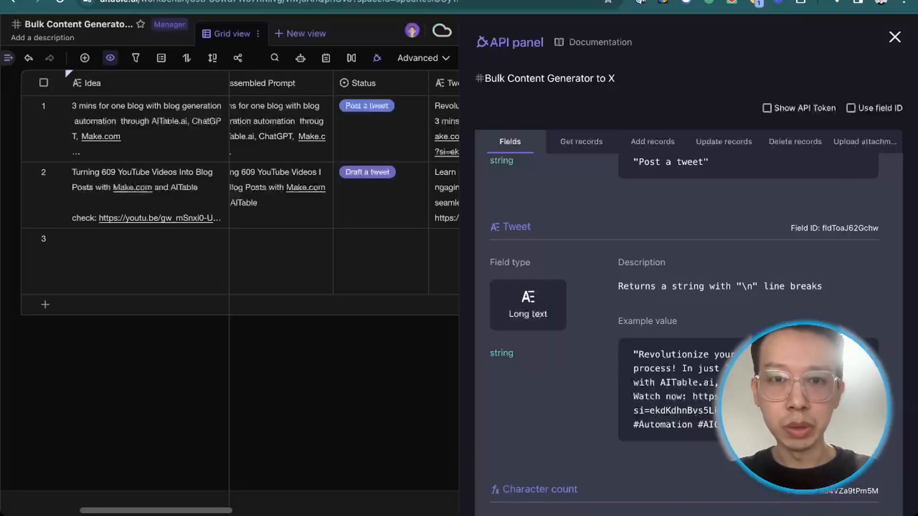
# Close the API information and rename the Tweet field as Draft Tweet in the AITable datasheet.
pyautogui.press('Escape')
pyautogui.doubleClick(532, 84)
pyautogui.press('Left')
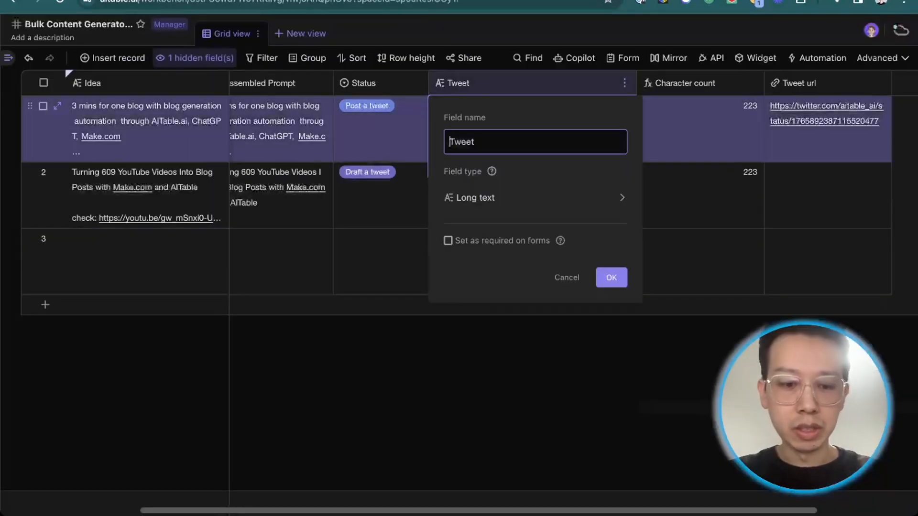
pyautogui.write('Draft')
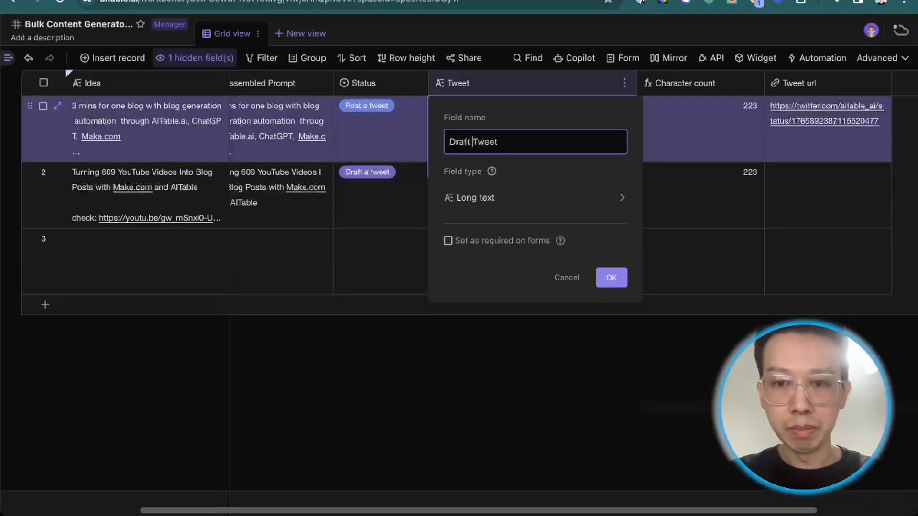
pyautogui.press('Return')
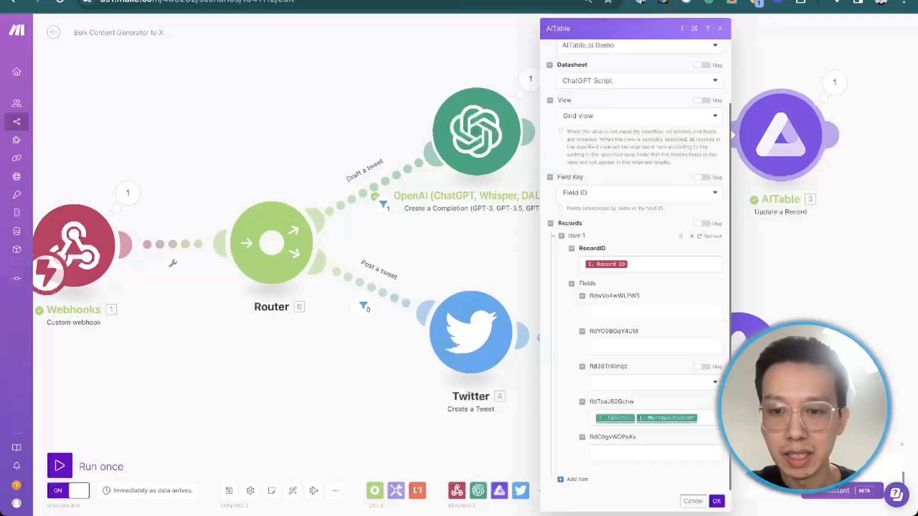
# Switch to Make.com, keep a single OpenAI Choices Message.Content mapping in field fldToaJ62Gchw, and save the Update a Record module.
pyautogui.click(642, 418)
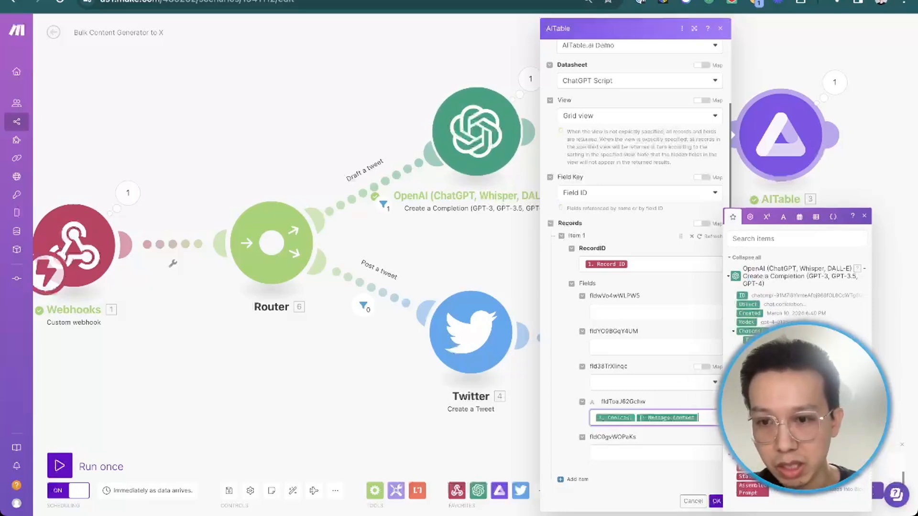
pyautogui.click(765, 393)
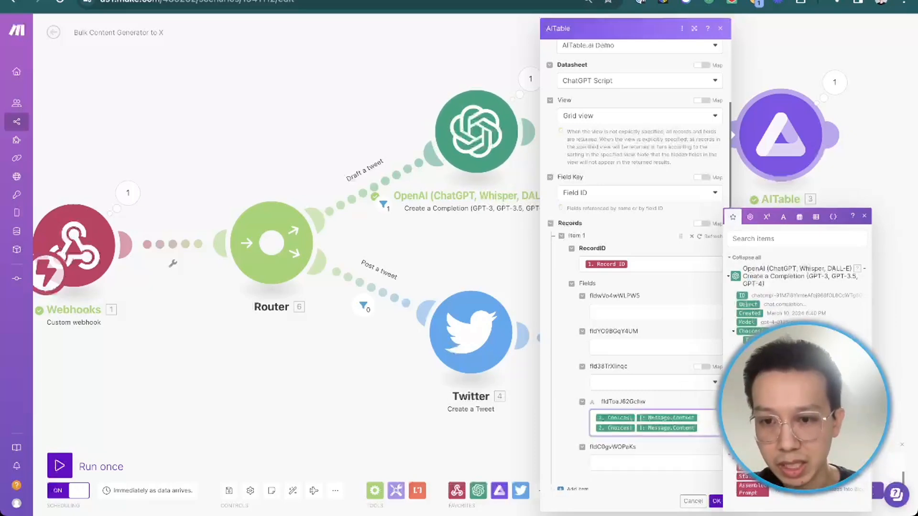
pyautogui.press('BackSpace')
pyautogui.click(880, 407)
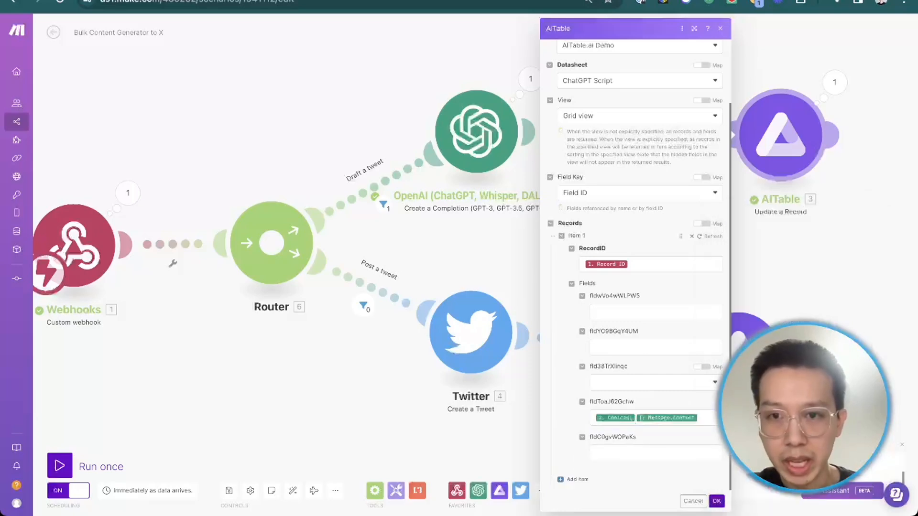
pyautogui.click(717, 501)
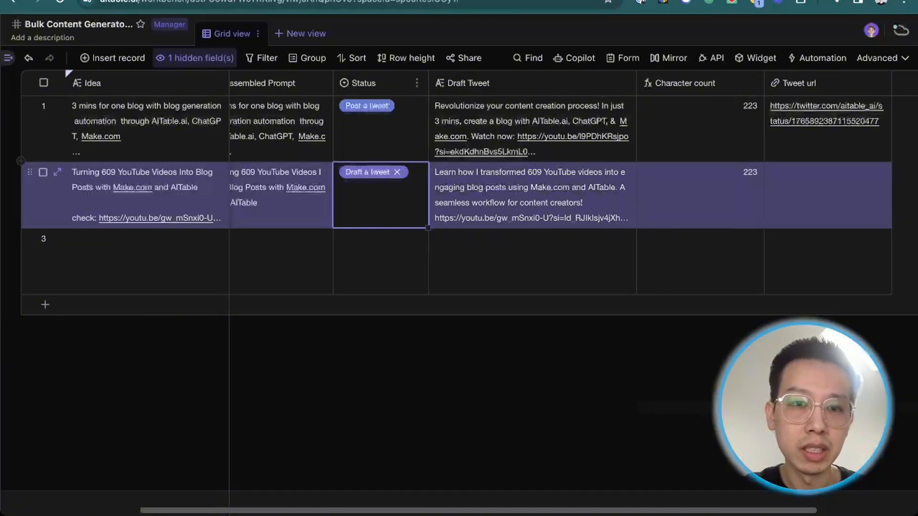
# Switch to AITable, review record 2's Status options and drafted tweet, and return to the Update a Record module in the Make.com scenario.
pyautogui.click(381, 201)
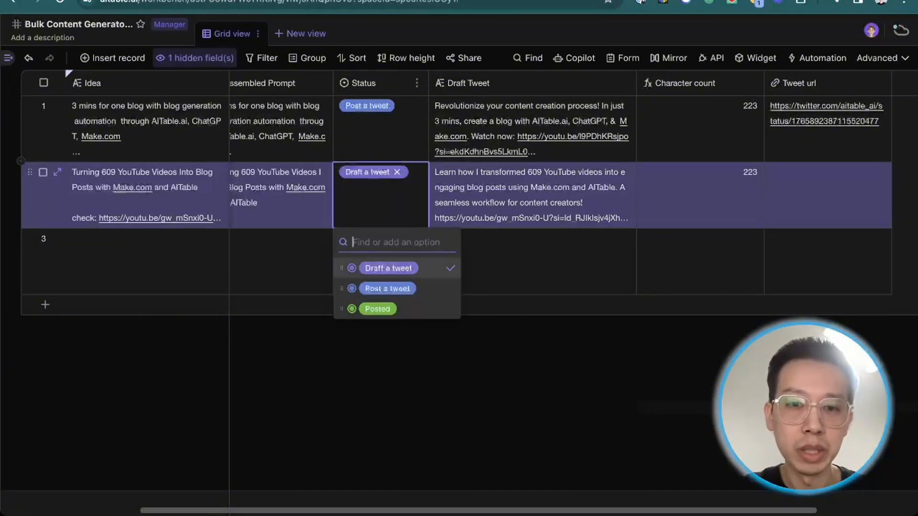
pyautogui.click(526, 201)
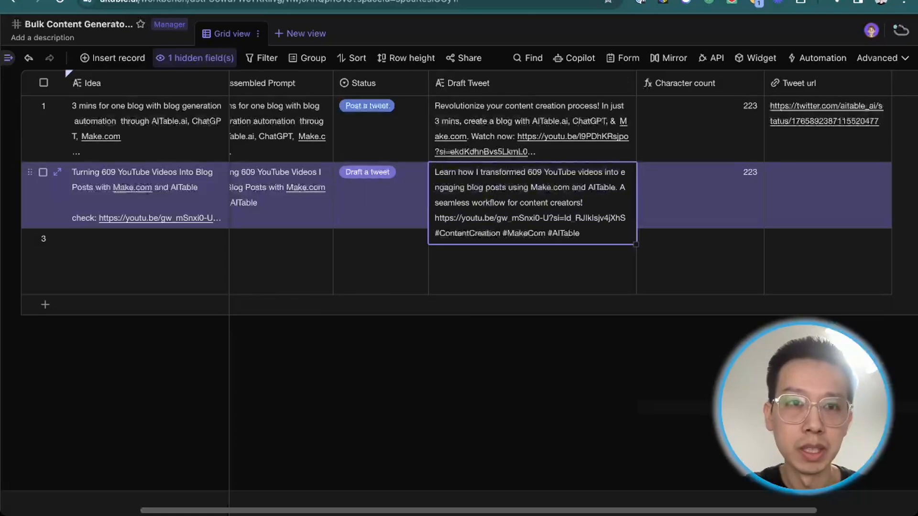
pyautogui.hotkey('ctrl', 'Tab')
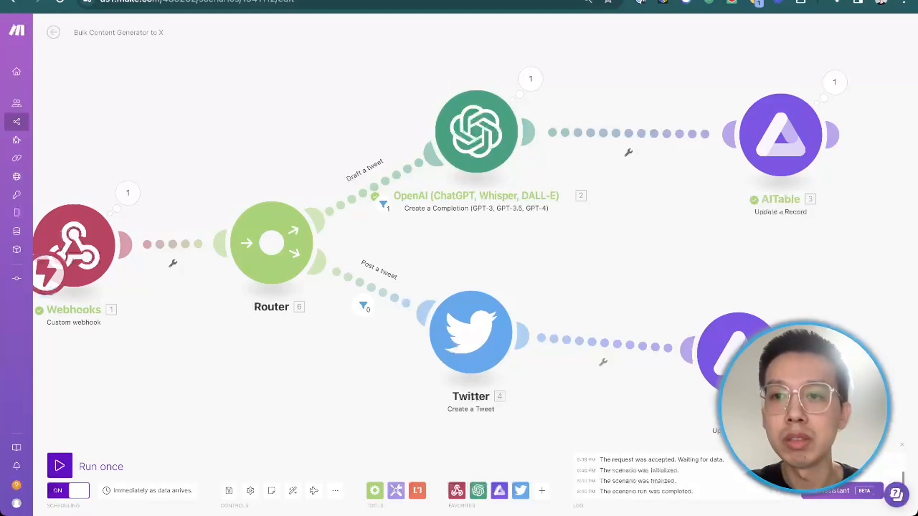
pyautogui.moveTo(781, 135); pyautogui.dragTo(728, 130)
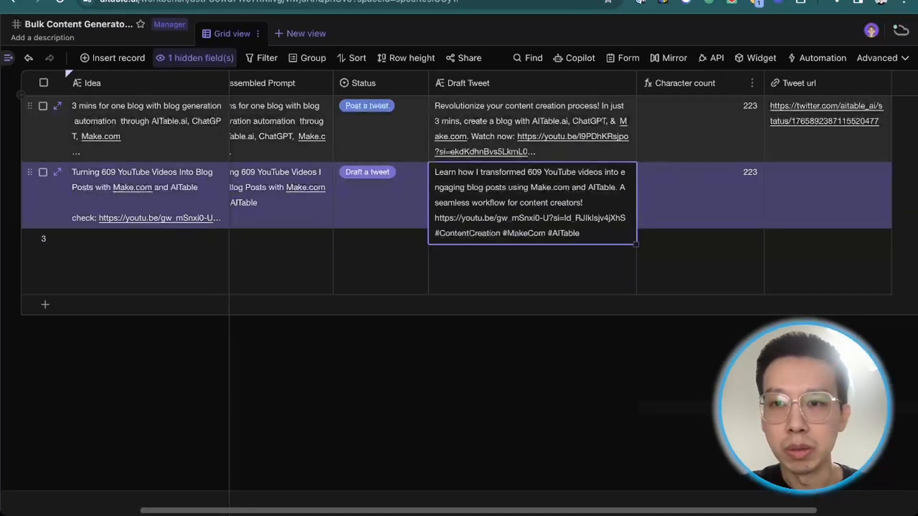
# Switch to AITable and open the Character count field's formula settings.
pyautogui.doubleClick(694, 84)
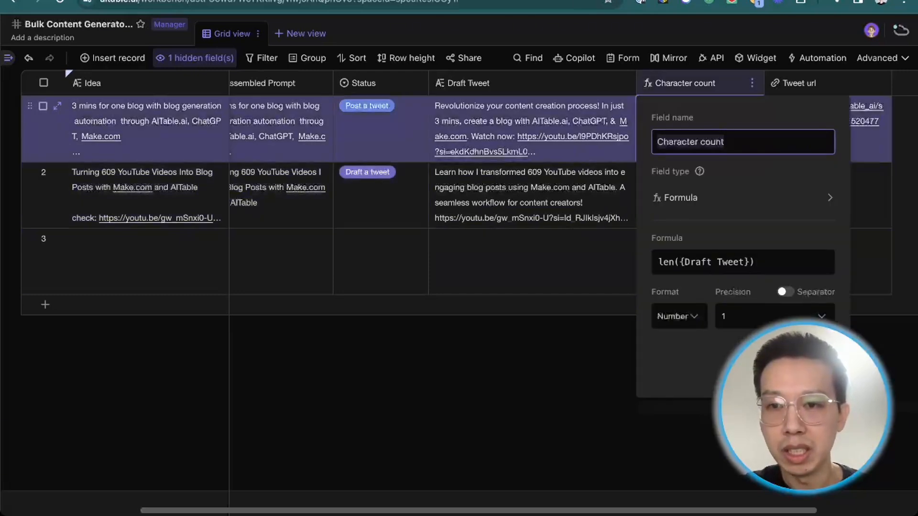
# Close the Character count field settings and check the second record's character count in the grid.
pyautogui.click(593, 205)
pyautogui.click(700, 196)
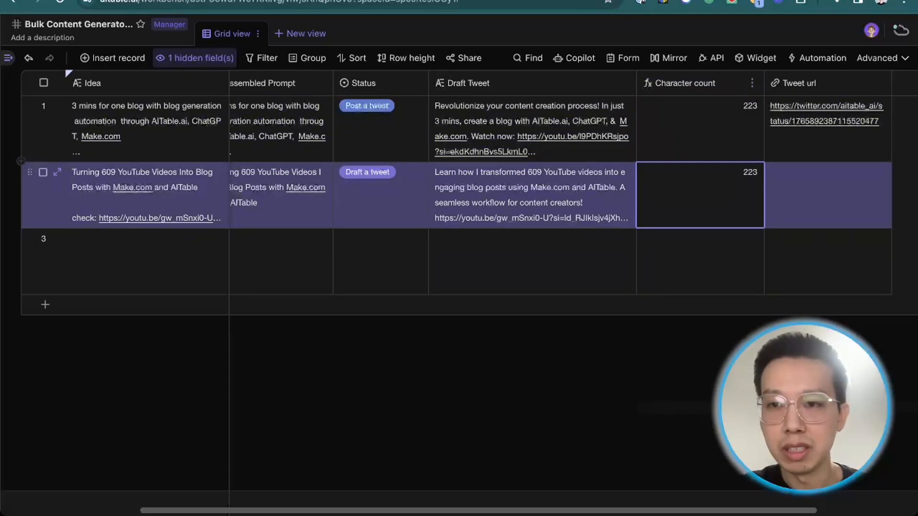
pyautogui.hscroll(-2, 620, 195)
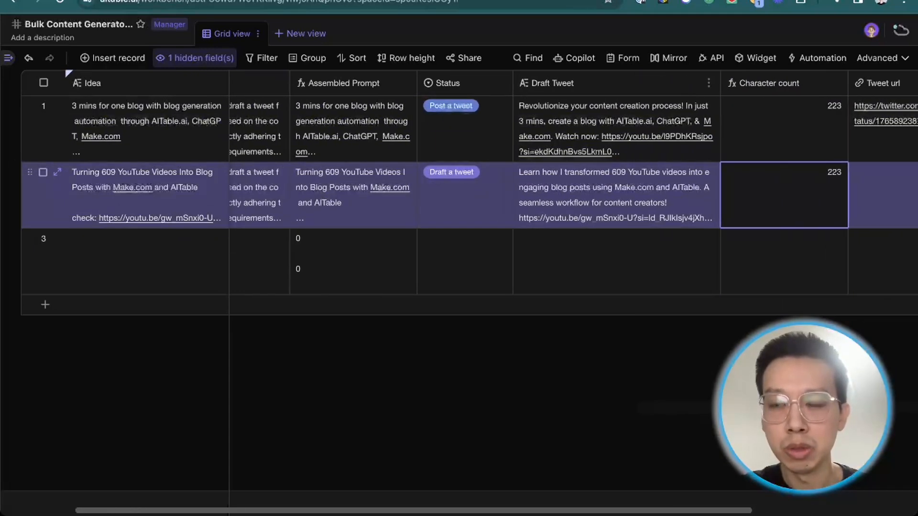
pyautogui.hscroll(3, 621, 195)
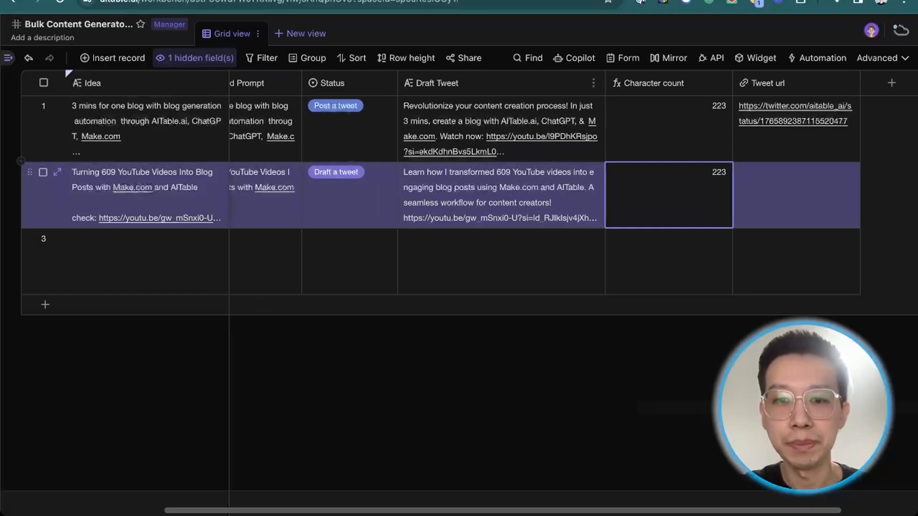
# Insert a blank line between the YouTube URL and the hashtags in the second record's Draft Tweet.
pyautogui.click(501, 196)
pyautogui.press('space')
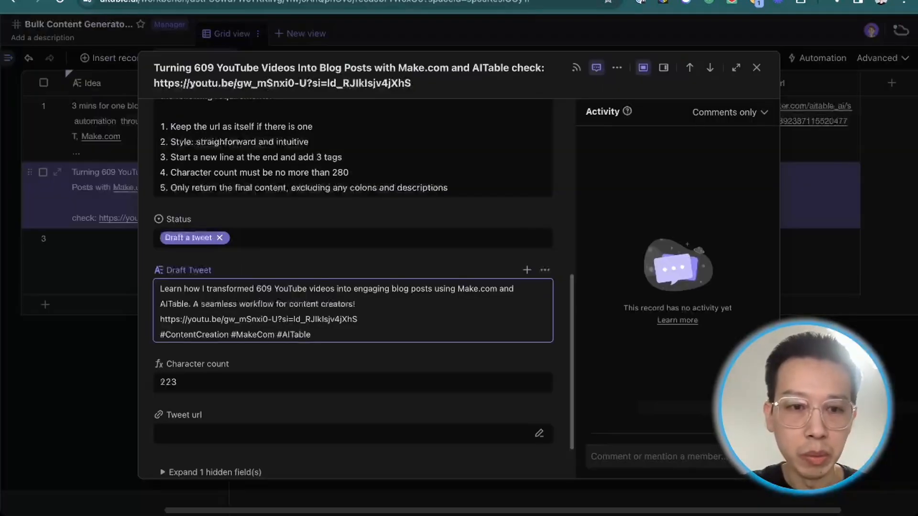
pyautogui.scroll(-1, 478, 306)
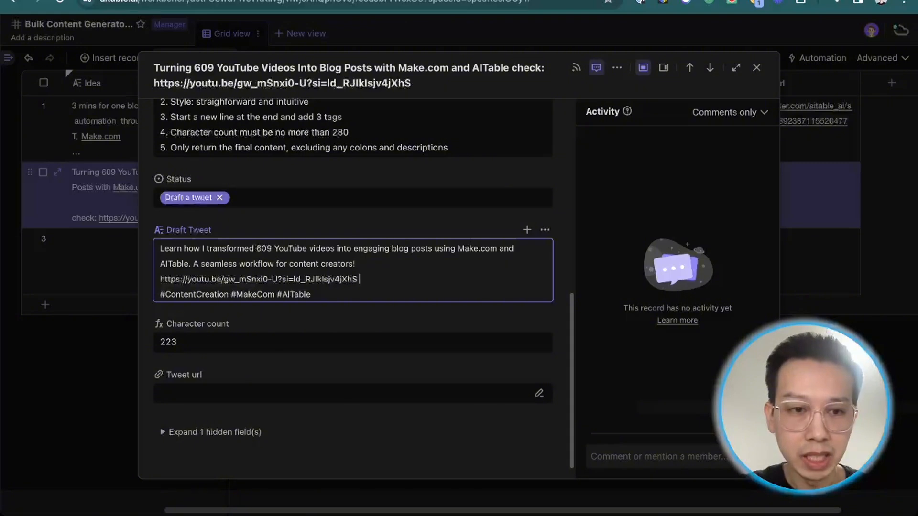
pyautogui.press('Return')
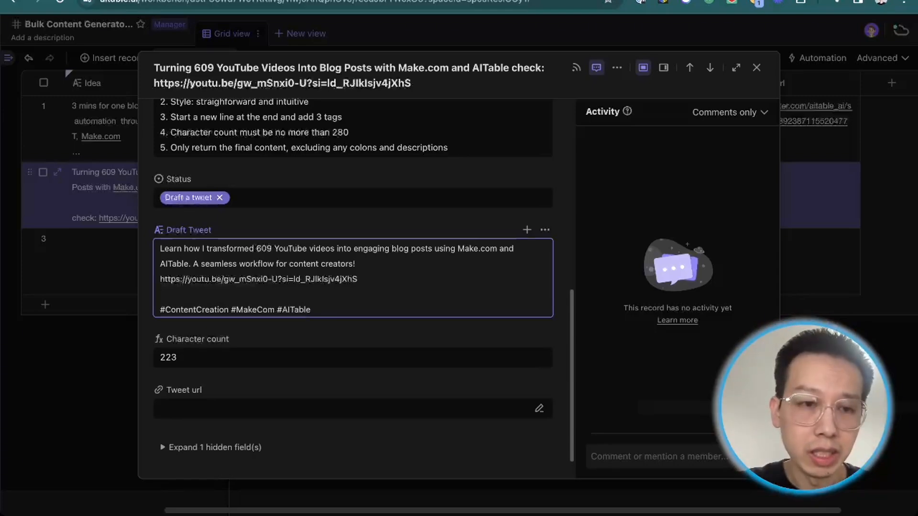
pyautogui.press('Escape')
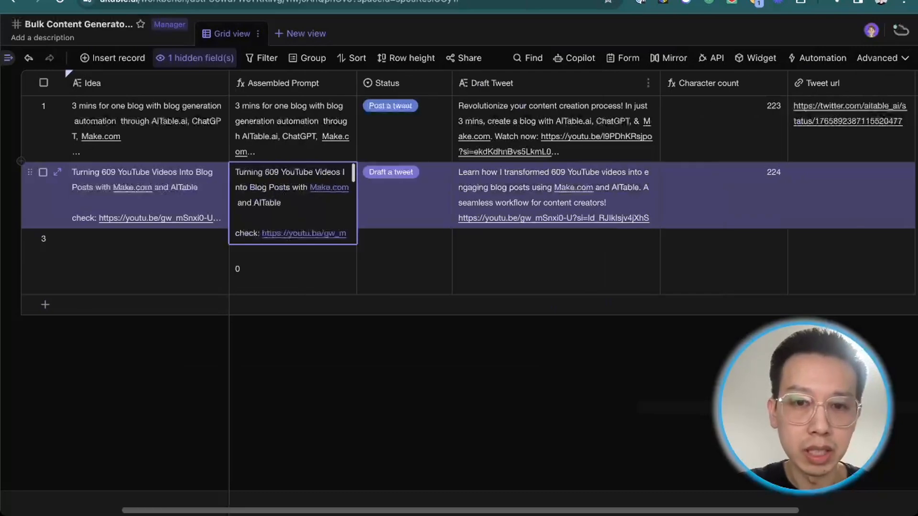
# Reopen the second record and read through its Draft Tweet text from the opening sentence to the hashtags.
pyautogui.click(556, 196)
pyautogui.press('space')
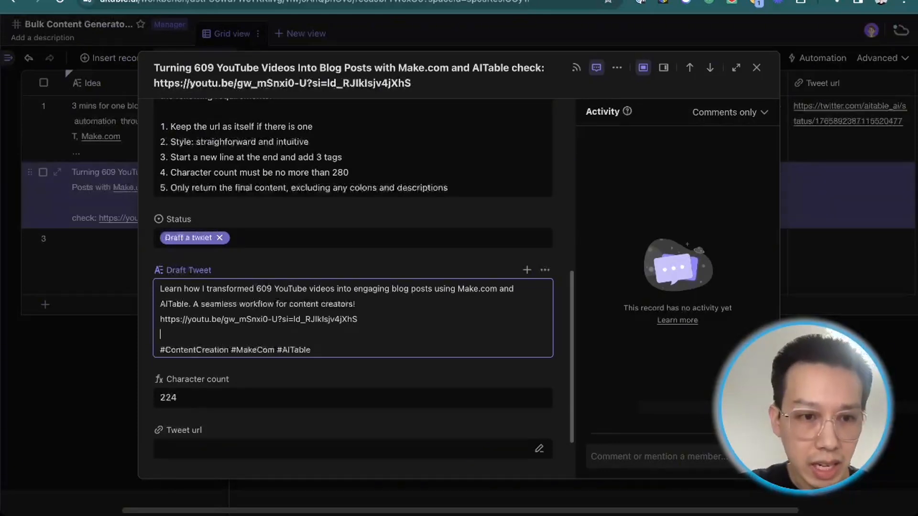
pyautogui.moveTo(161, 289); pyautogui.dragTo(312, 350)
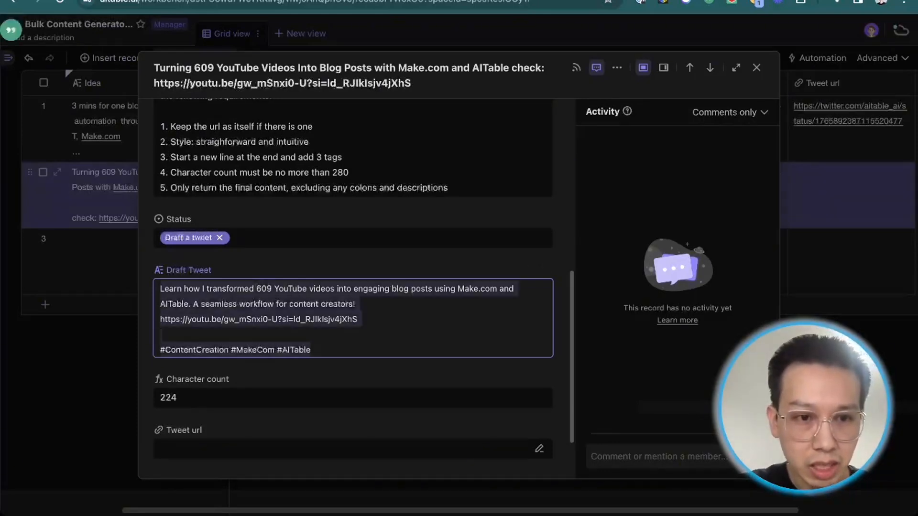
pyautogui.click(194, 289)
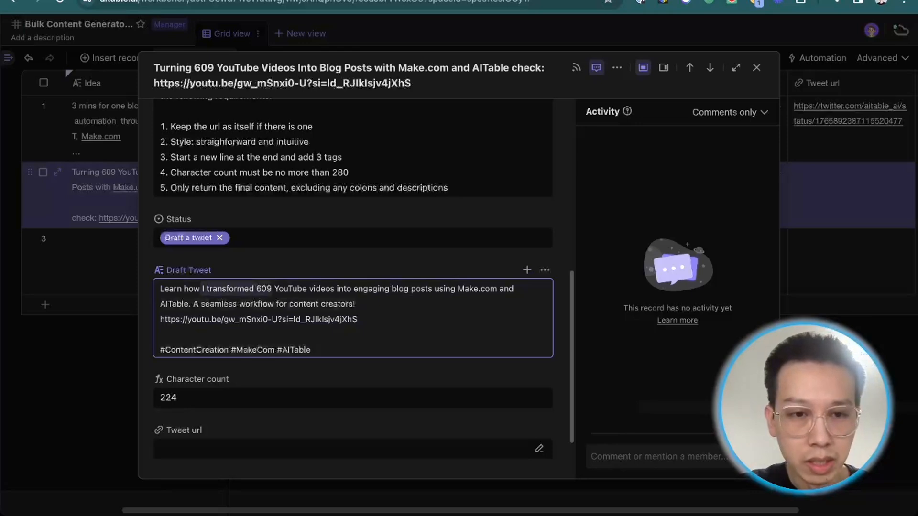
pyautogui.moveTo(293, 289); pyautogui.dragTo(363, 289)
pyautogui.click(380, 289)
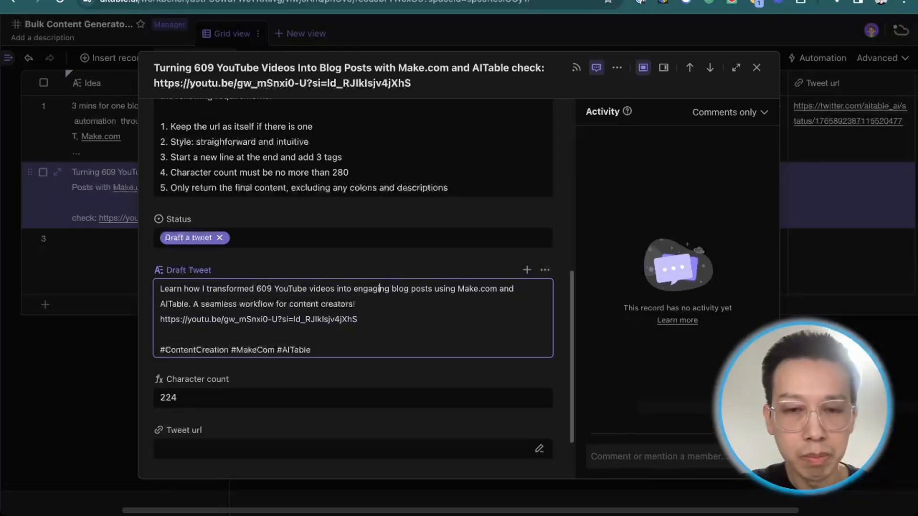
pyautogui.moveTo(439, 289); pyautogui.dragTo(161, 319)
pyautogui.click(192, 304)
pyautogui.click(358, 304)
# Add "Check out here: " before the YouTube URL and a blank line above it in the Draft Tweet, and close the record.
pyautogui.click(161, 319)
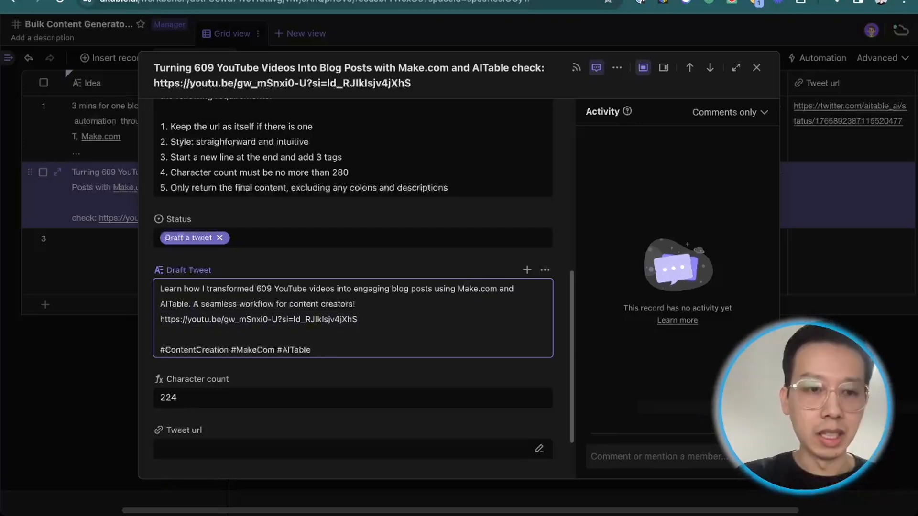
pyautogui.write('Check out her')
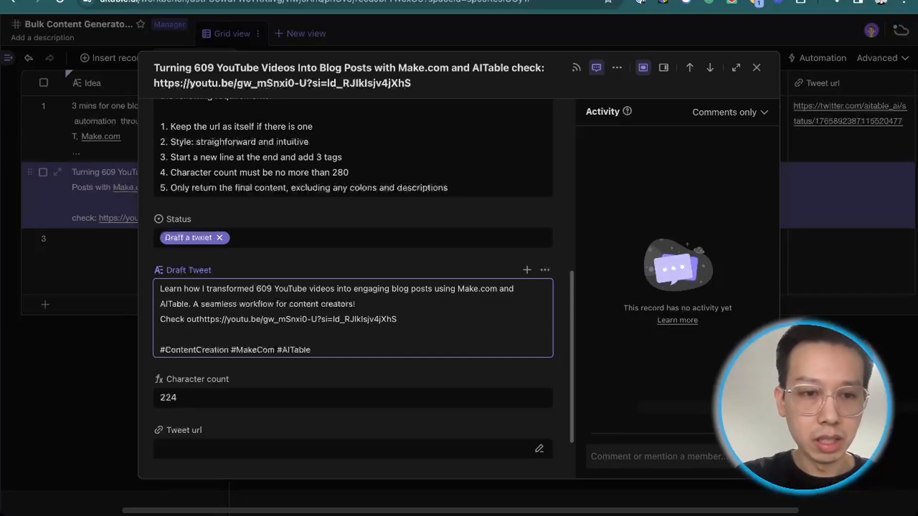
pyautogui.write('e:')
pyautogui.click(356, 304)
pyautogui.press('Return')
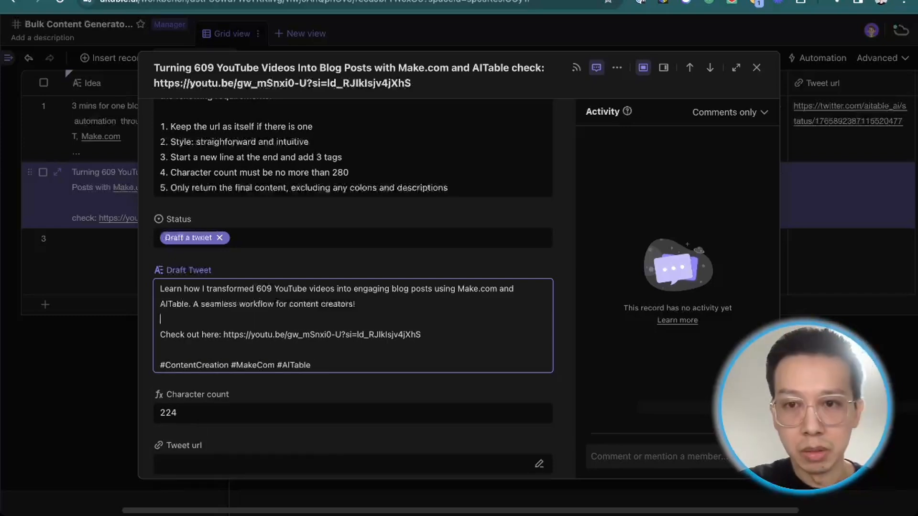
pyautogui.click(756, 67)
# Check the second record's draft tweet and character count, and look over the datasheet's list of automations.
pyautogui.click(724, 262)
pyautogui.click(556, 202)
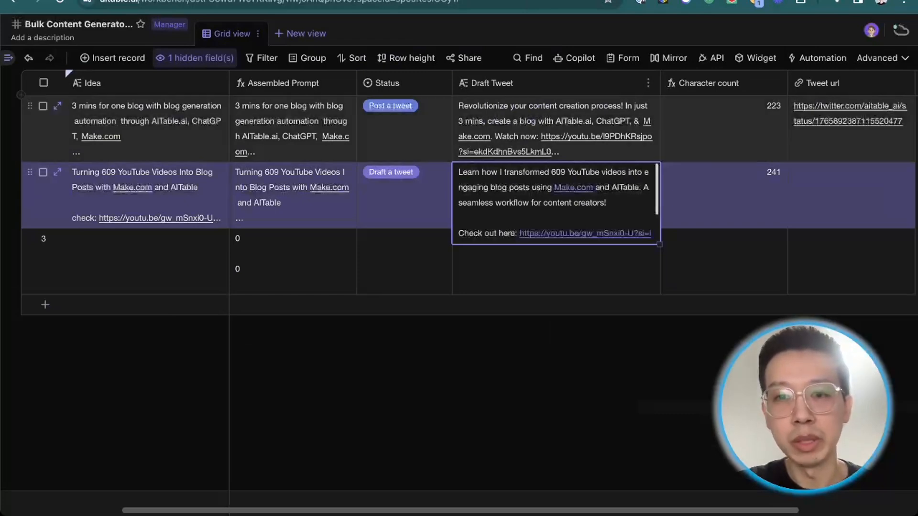
pyautogui.click(724, 202)
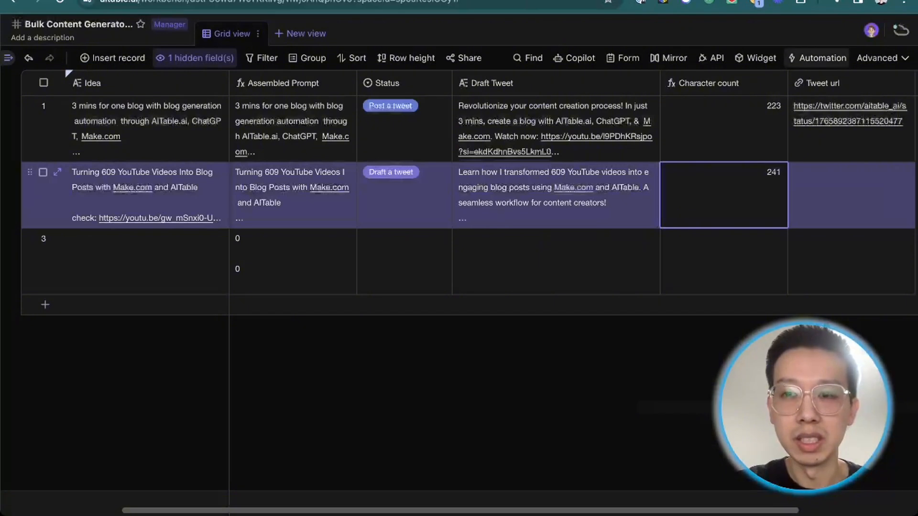
pyautogui.click(818, 57)
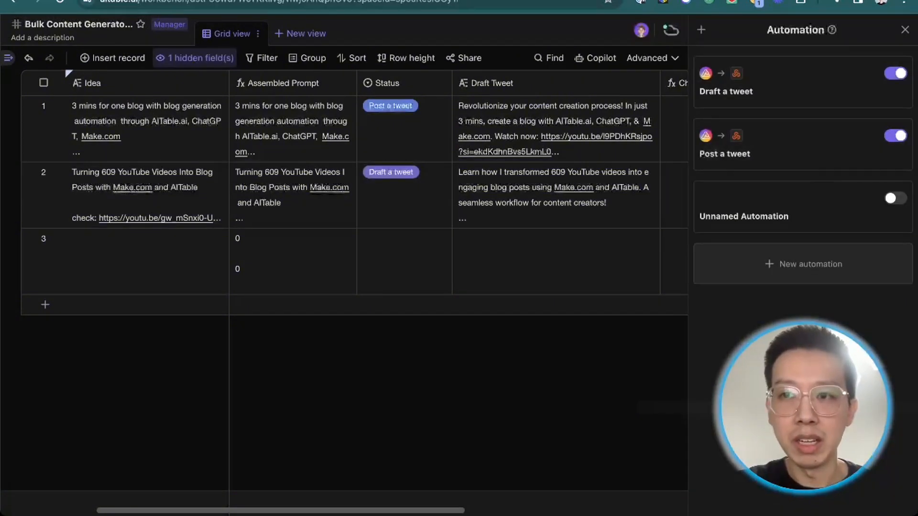
pyautogui.click(906, 30)
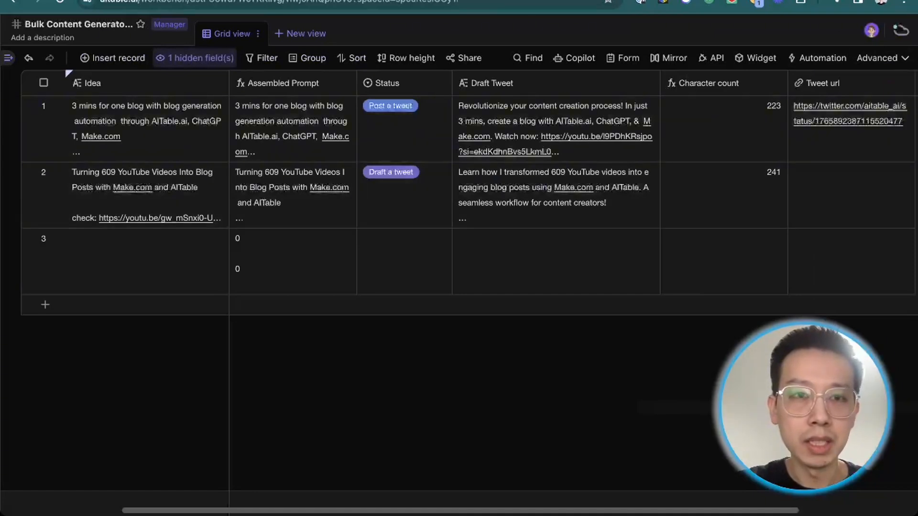
# Switch to the Make scenario and review the Status and Tweet conditions of the router's Post a tweet filter.
pyautogui.hotkey('ctrl', 'Tab')
pyautogui.scroll(-3, 422, 316)
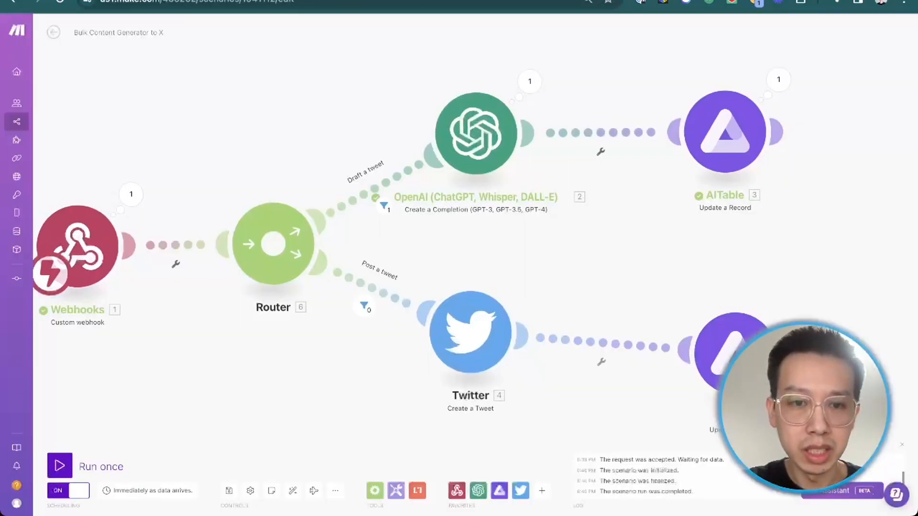
pyautogui.click(372, 310)
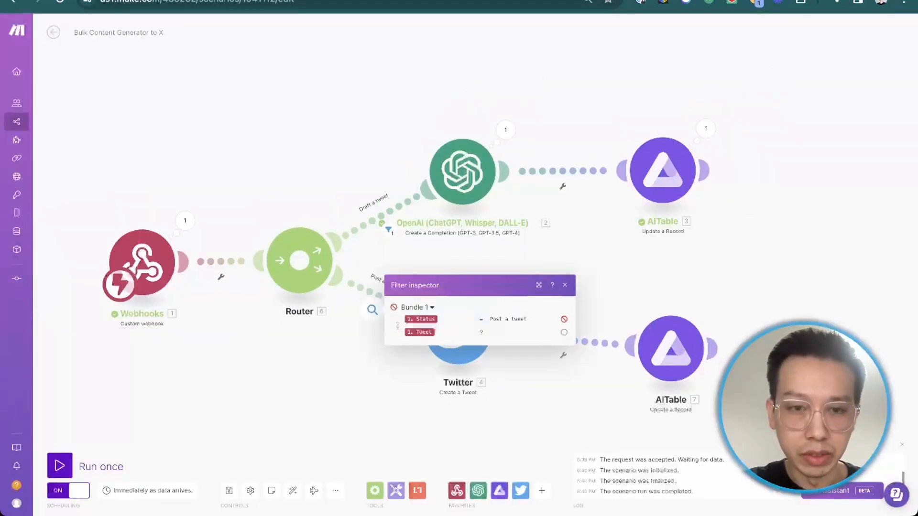
pyautogui.moveTo(373, 310); pyautogui.dragTo(388, 245)
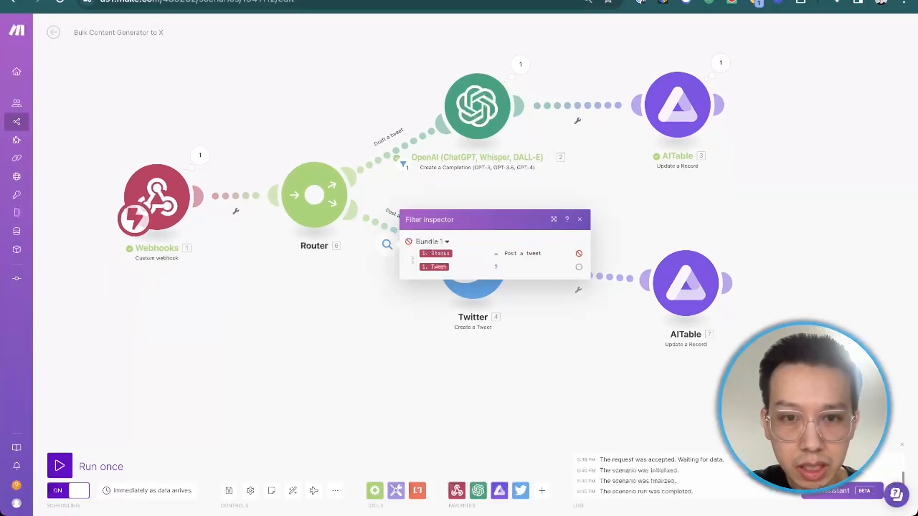
pyautogui.click(387, 244)
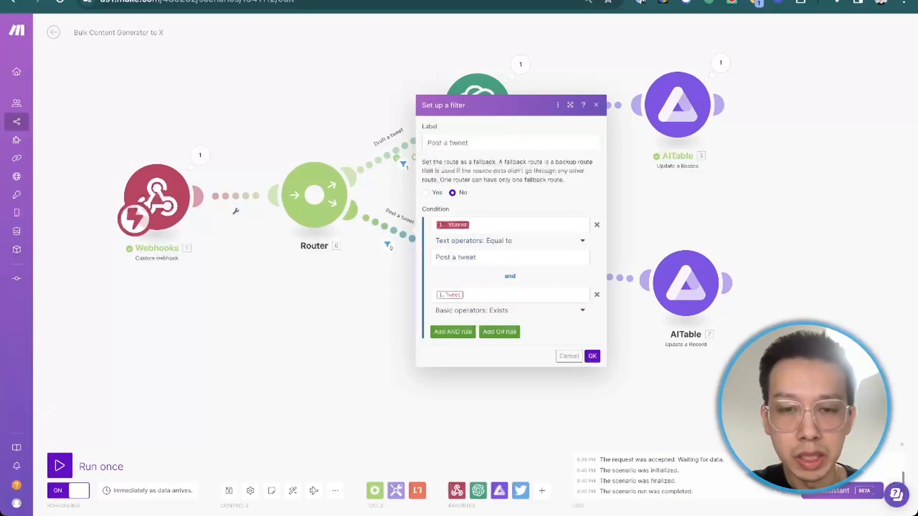
pyautogui.click(510, 295)
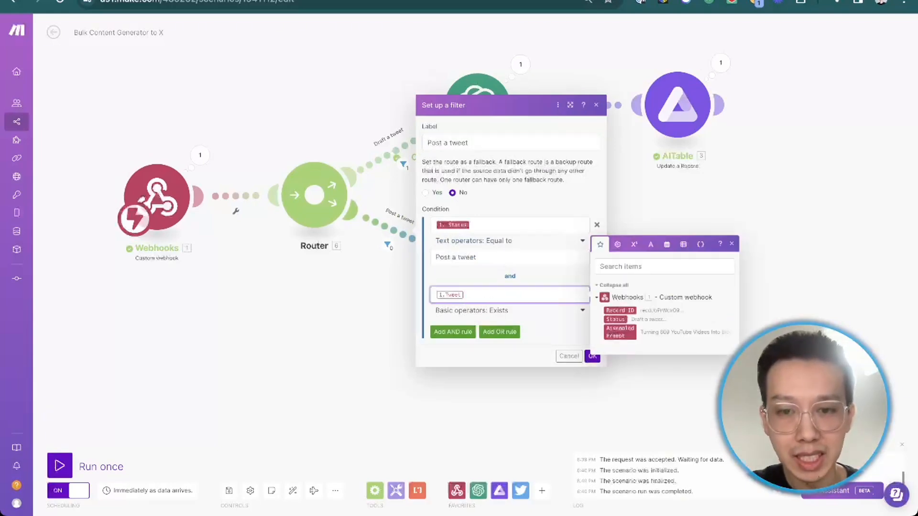
pyautogui.click(592, 356)
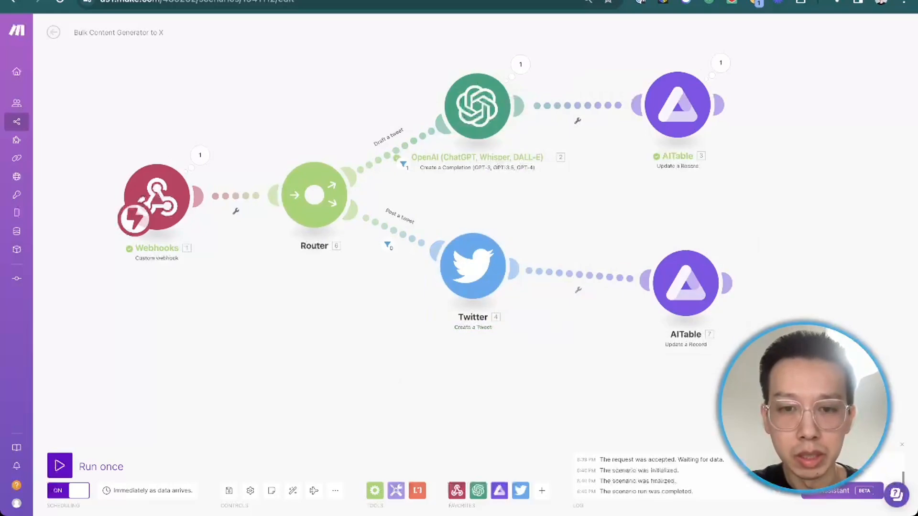
# Inspect the Tweet variable mapped to Text Content in the Twitter Create a Tweet module, leaving its settings unsaved.
pyautogui.click(473, 266)
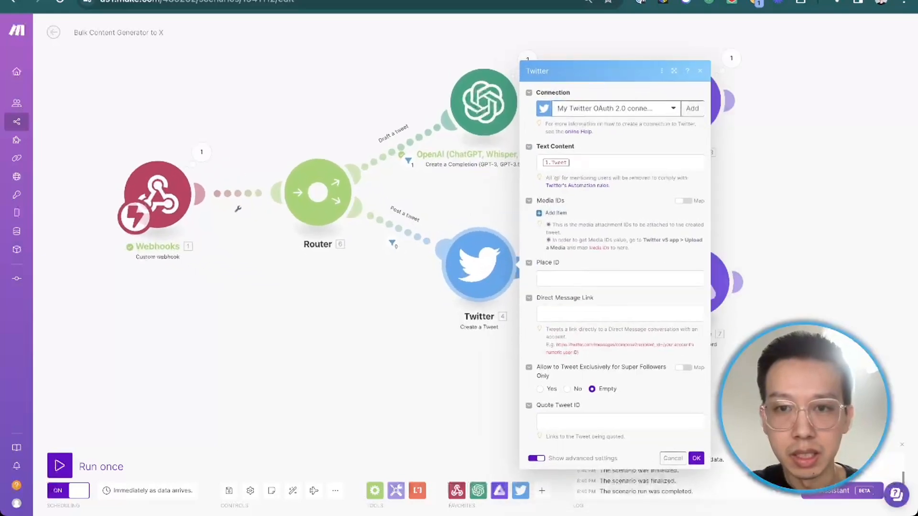
pyautogui.click(573, 163)
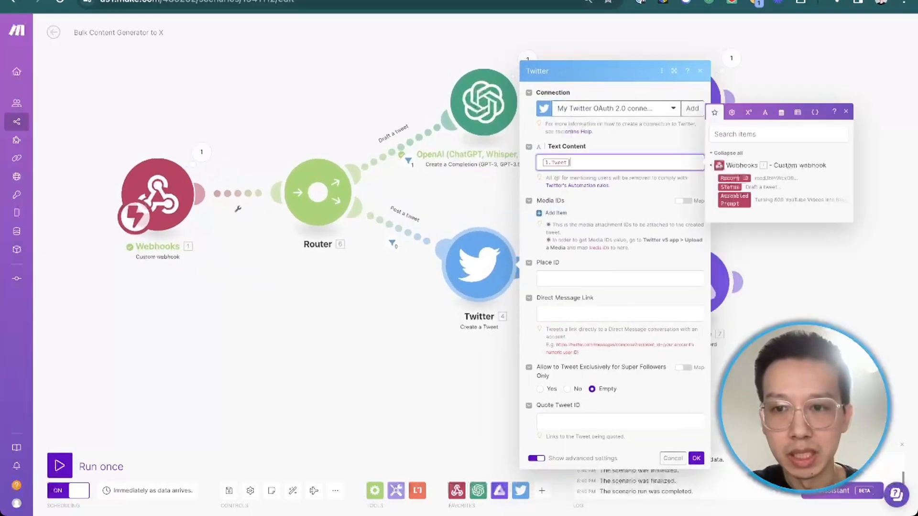
pyautogui.click(673, 458)
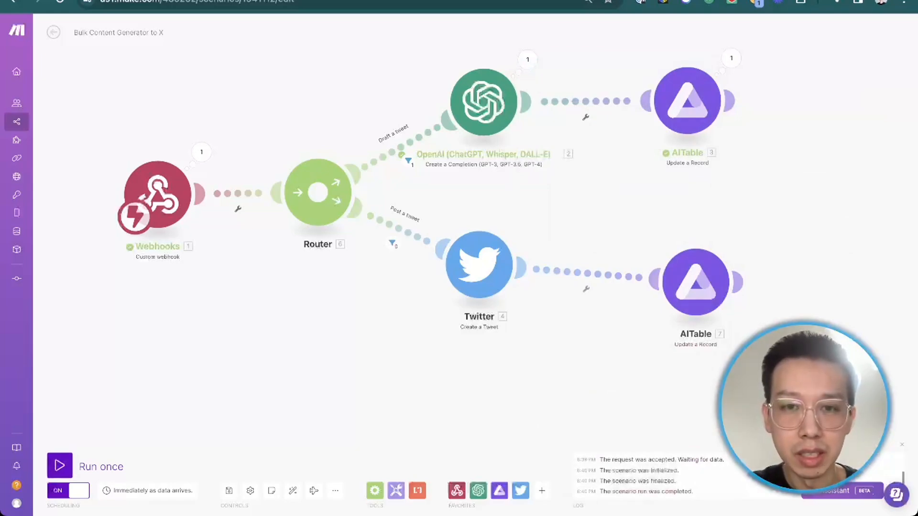
pyautogui.click(480, 265)
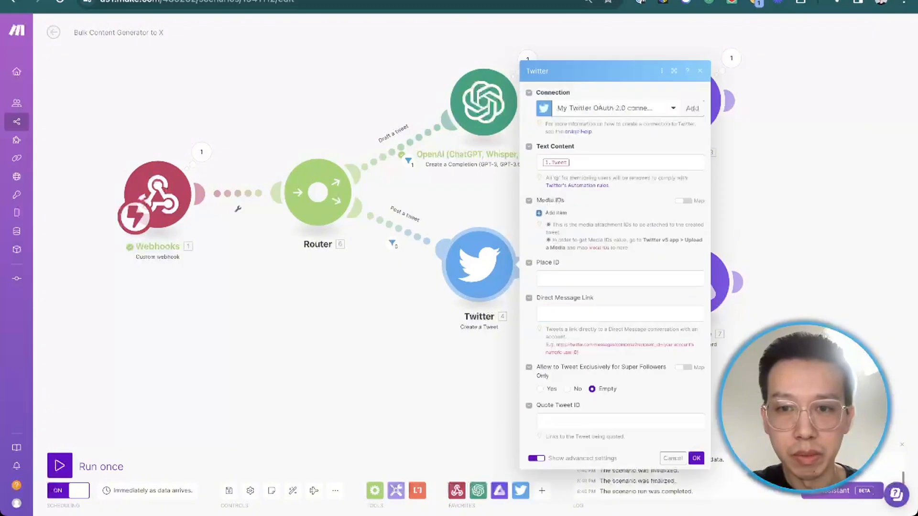
pyautogui.click(593, 163)
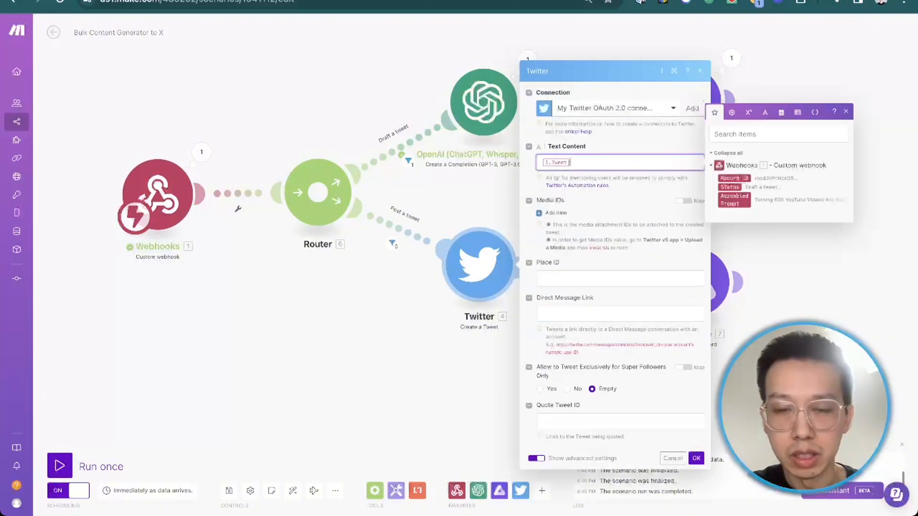
pyautogui.click(673, 459)
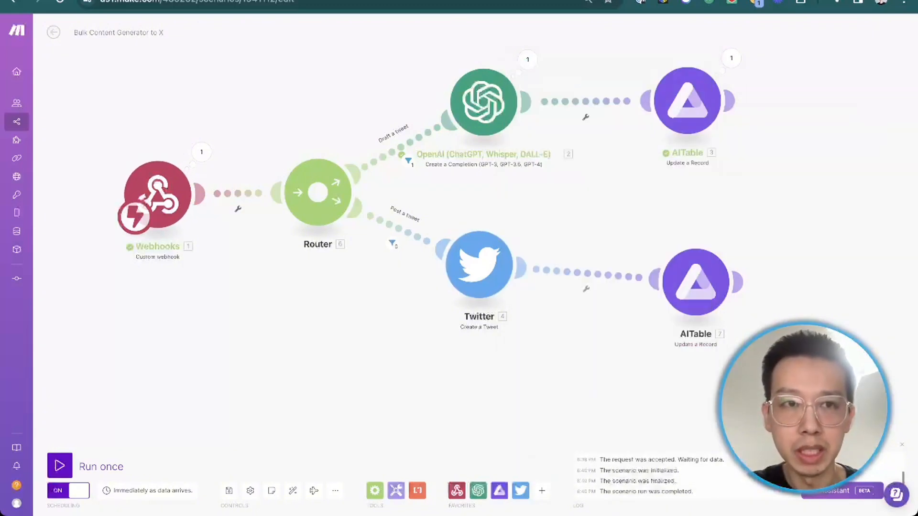
# Switch to the AITable datasheet and open the Send web request action of the Draft a tweet automation.
pyautogui.hotkey('ctrl', 'Tab')
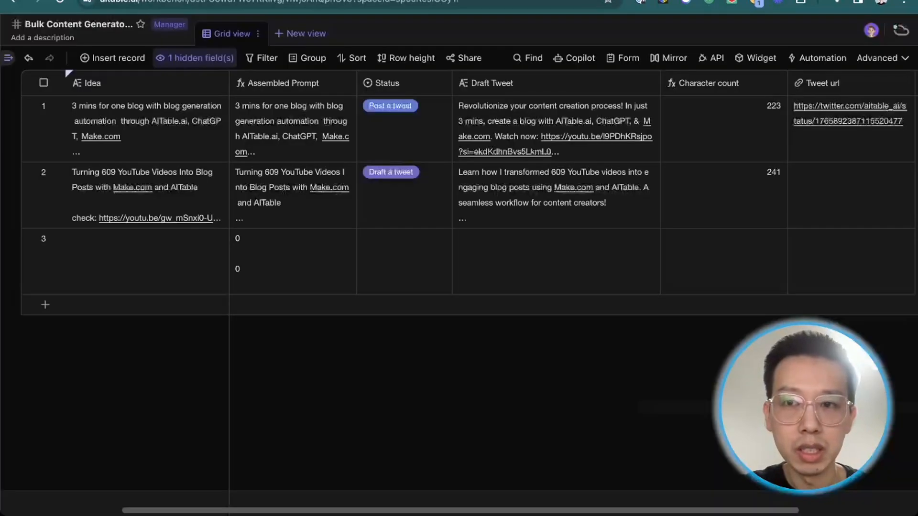
pyautogui.click(860, 58)
pyautogui.click(784, 86)
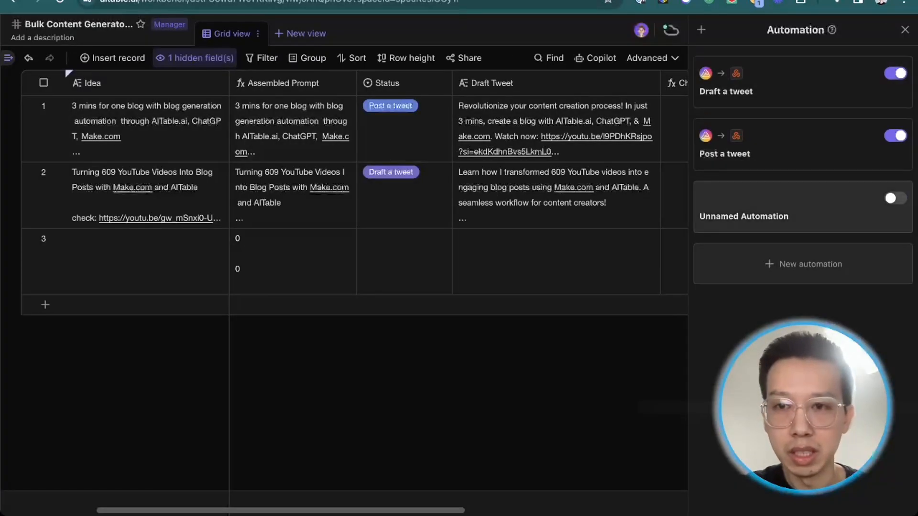
pyautogui.click(352, 335)
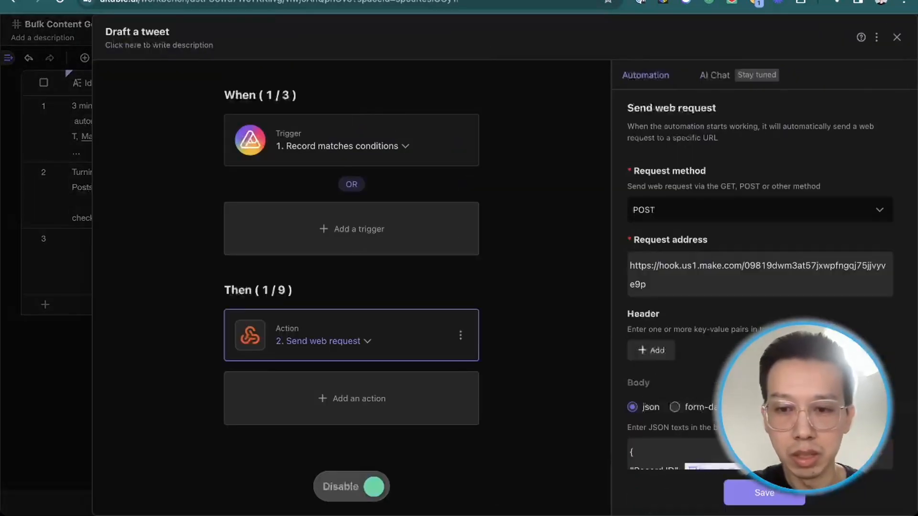
pyautogui.scroll(-3, 760, 287)
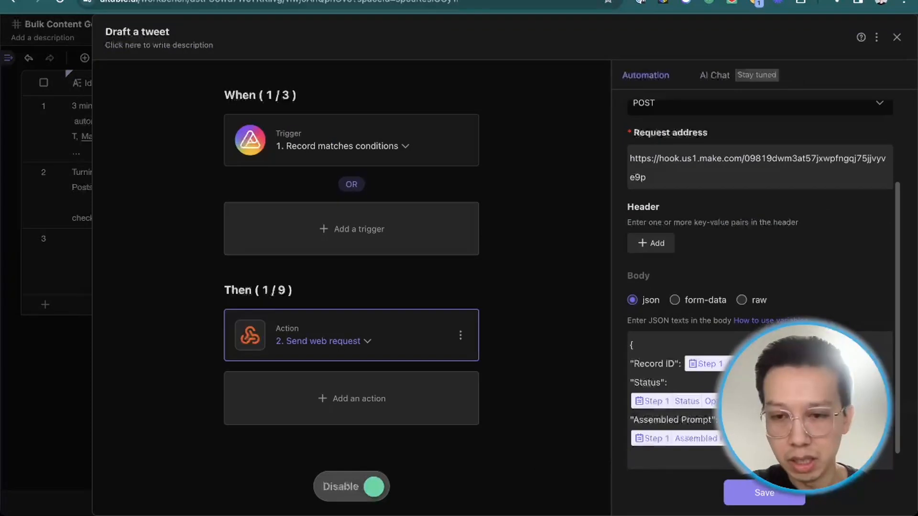
# Add a "Draft tweet" key with the Draft Tweet field variable to the web request's JSON body, and save the action.
pyautogui.press('Return')
pyautogui.write('"')
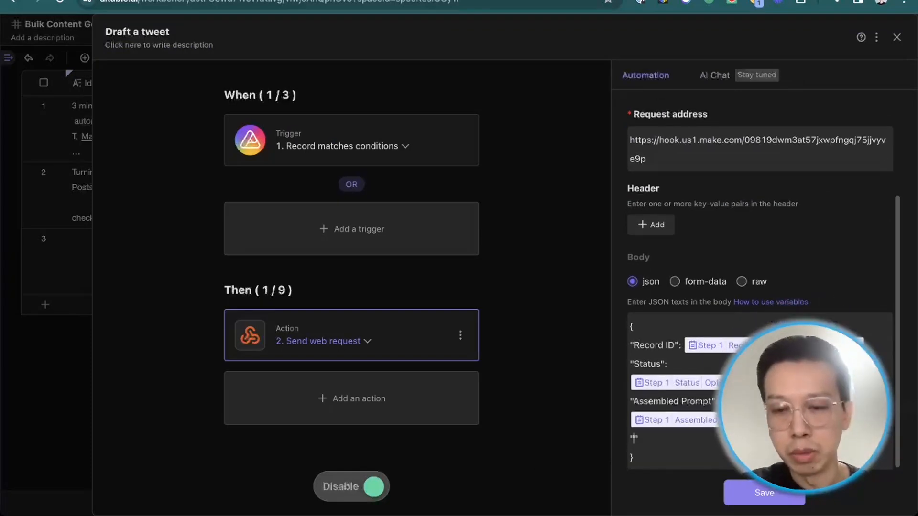
pyautogui.write('Draft')
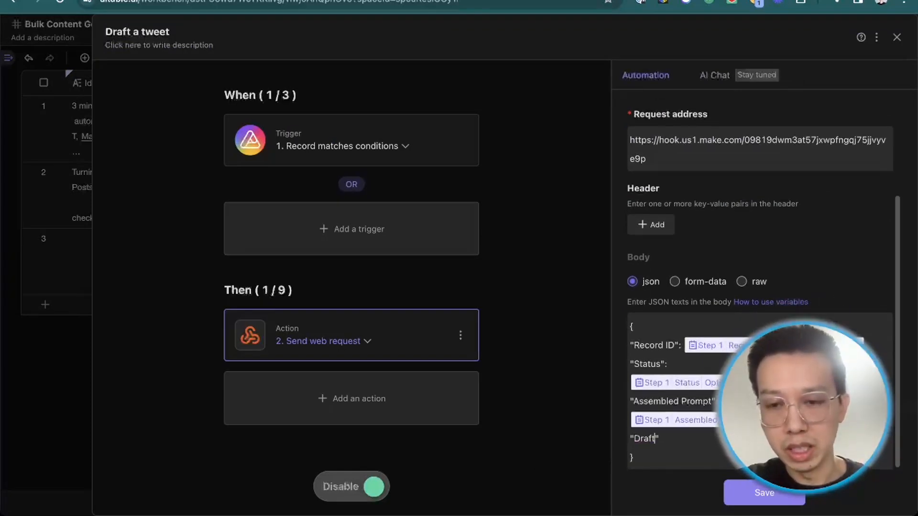
pyautogui.write(' tweet": ')
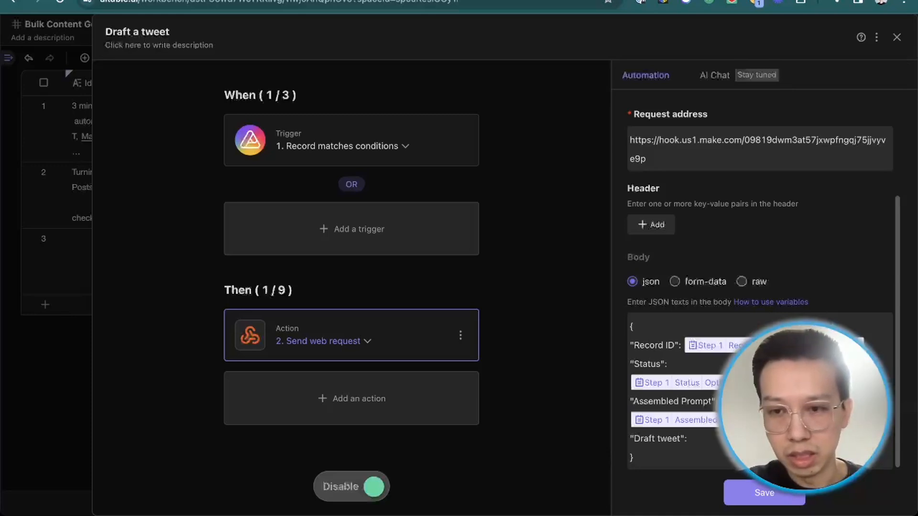
pyautogui.write('/')
pyautogui.click(760, 276)
pyautogui.moveTo(761, 281)
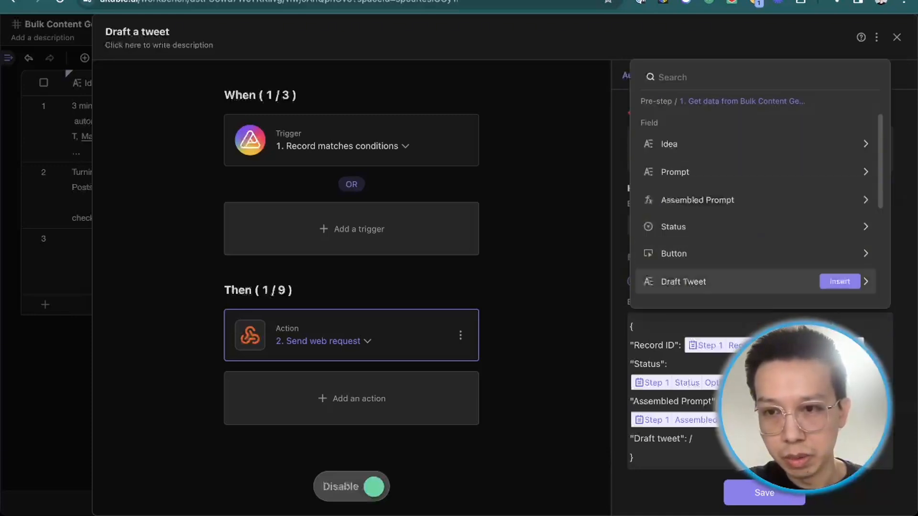
pyautogui.click(839, 281)
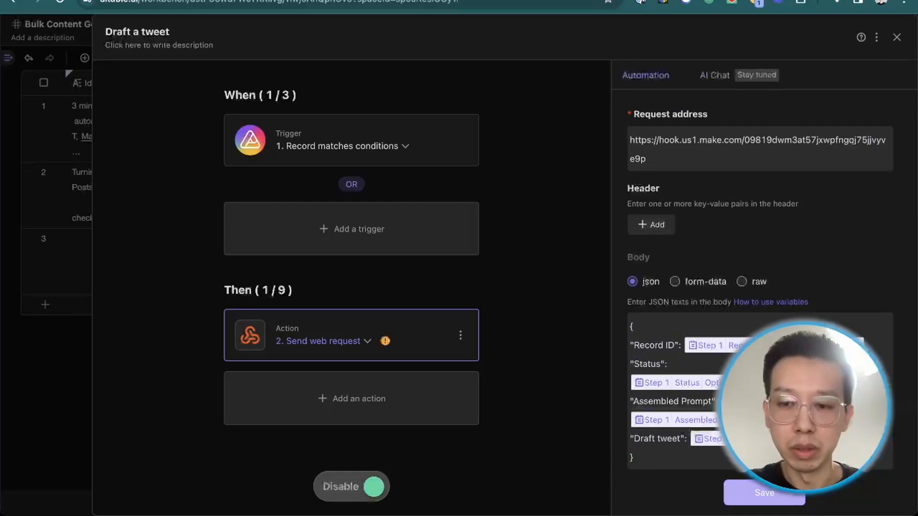
pyautogui.click(765, 497)
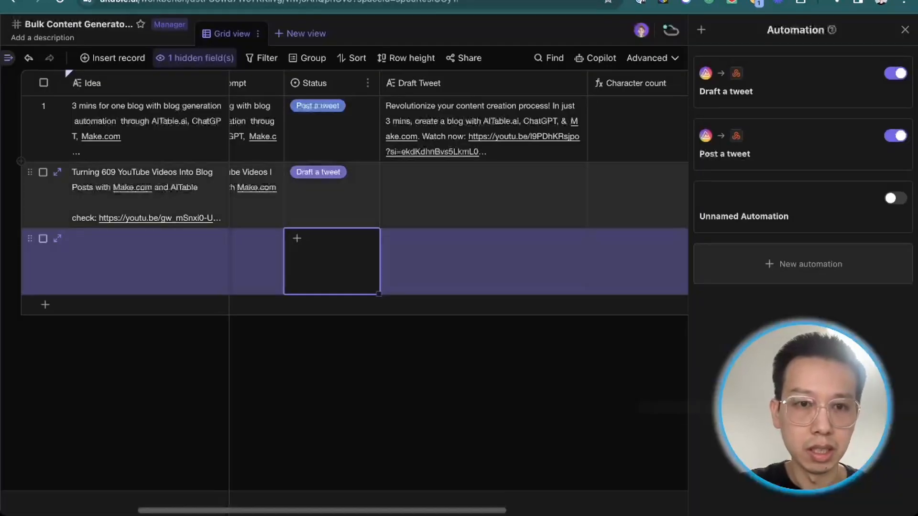
# Clear the second record's Status and set it to Draft a tweet again to retrigger the automation.
pyautogui.click(318, 184)
pyautogui.press('BackSpace')
pyautogui.click(297, 172)
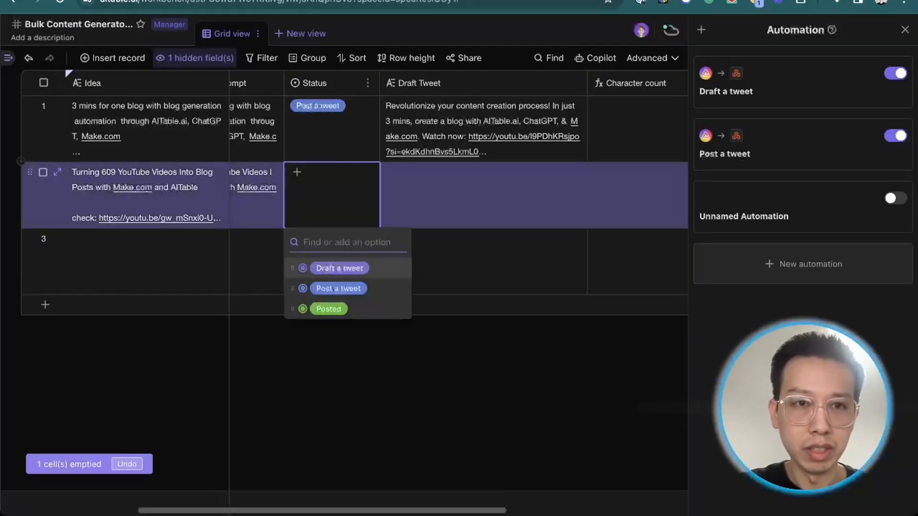
pyautogui.click(340, 268)
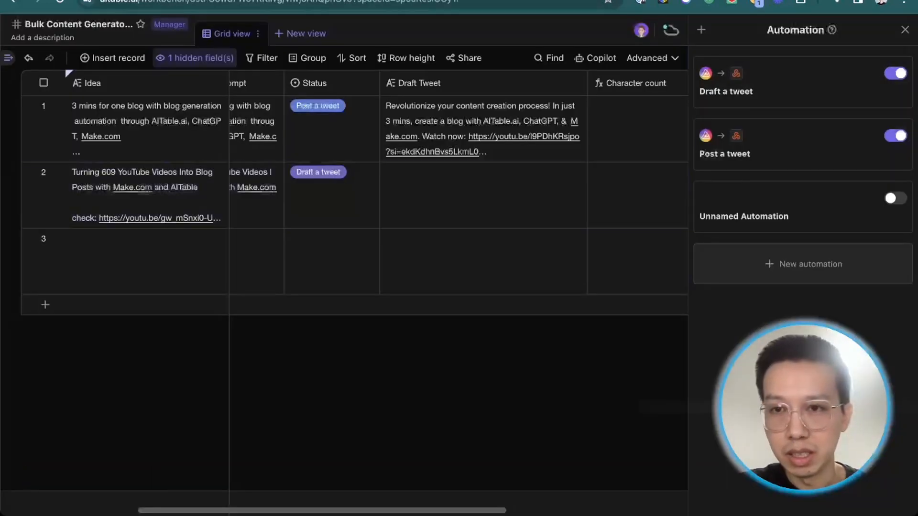
# In the Draft a tweet automation's web request body, replace the "Draft tweet" variable with Draft Tweet's Convert to JSON string version, and save.
pyautogui.click(784, 84)
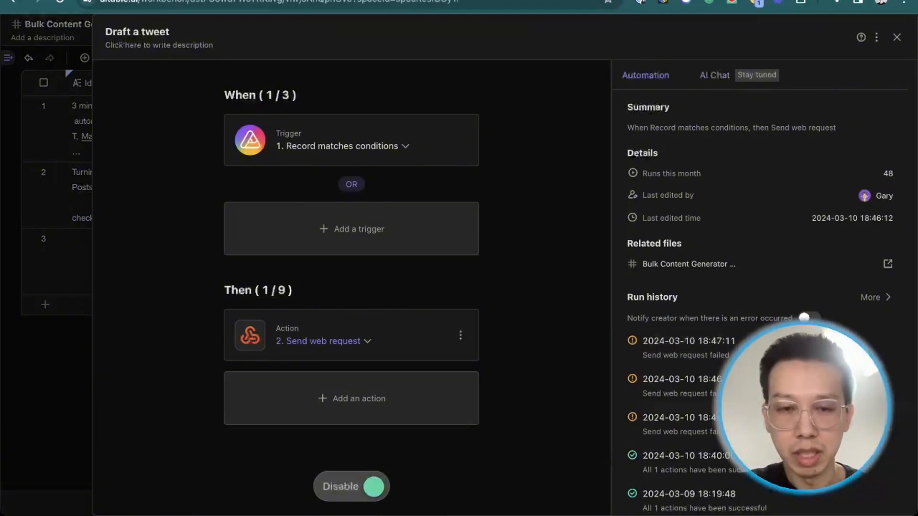
pyautogui.click(323, 341)
pyautogui.scroll(-3, 761, 287)
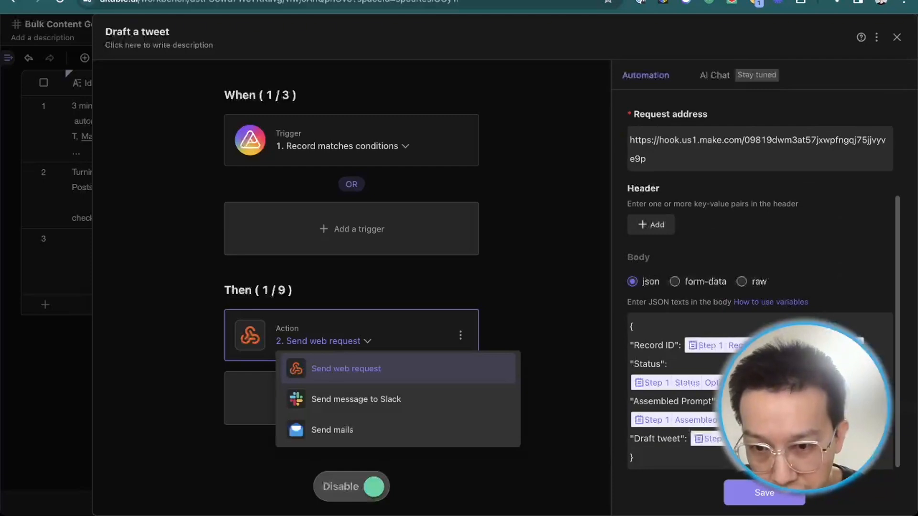
pyautogui.click(686, 438)
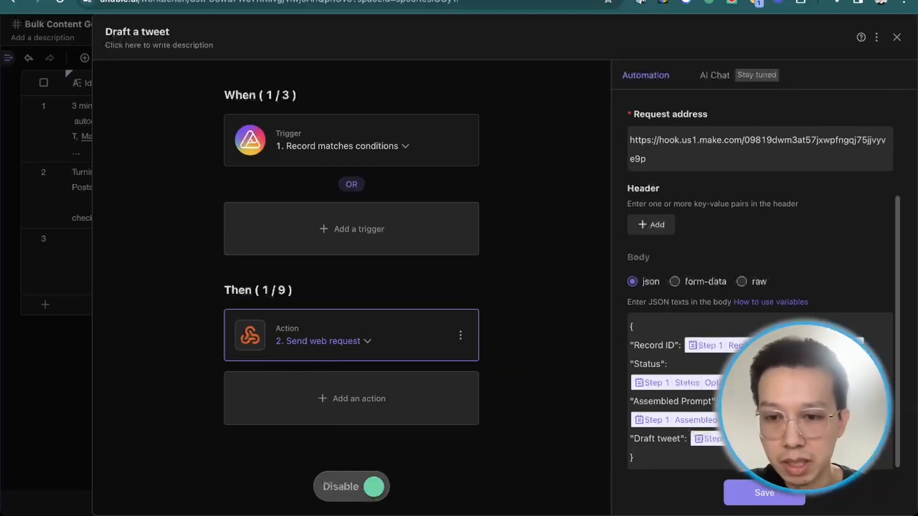
pyautogui.press('BackSpace')
pyautogui.write('/')
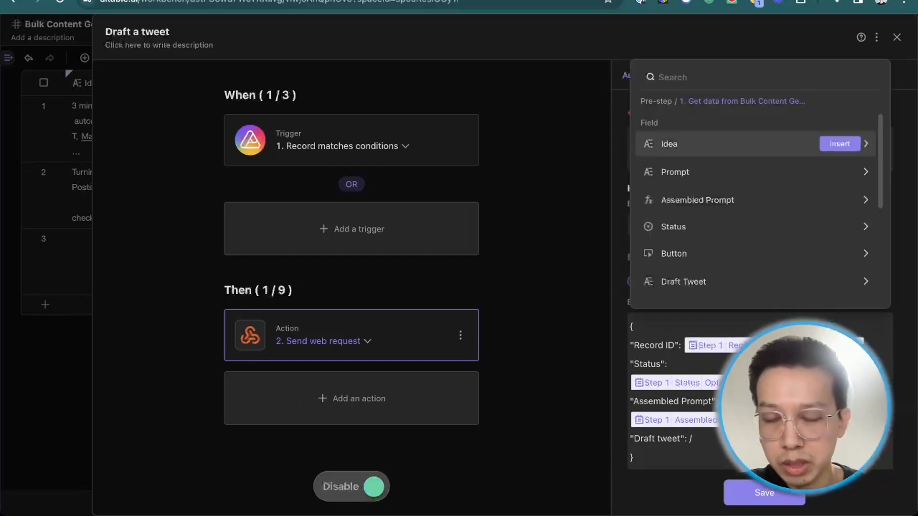
pyautogui.moveTo(813, 282)
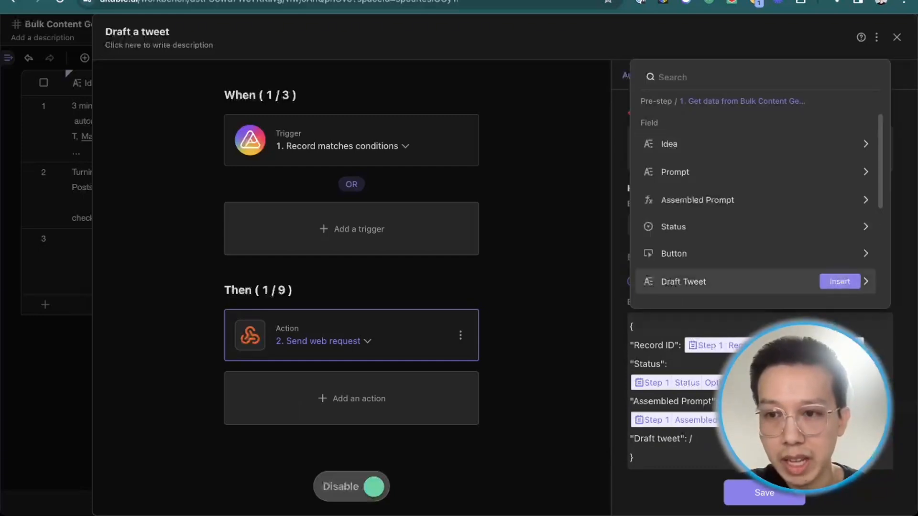
pyautogui.click(813, 282)
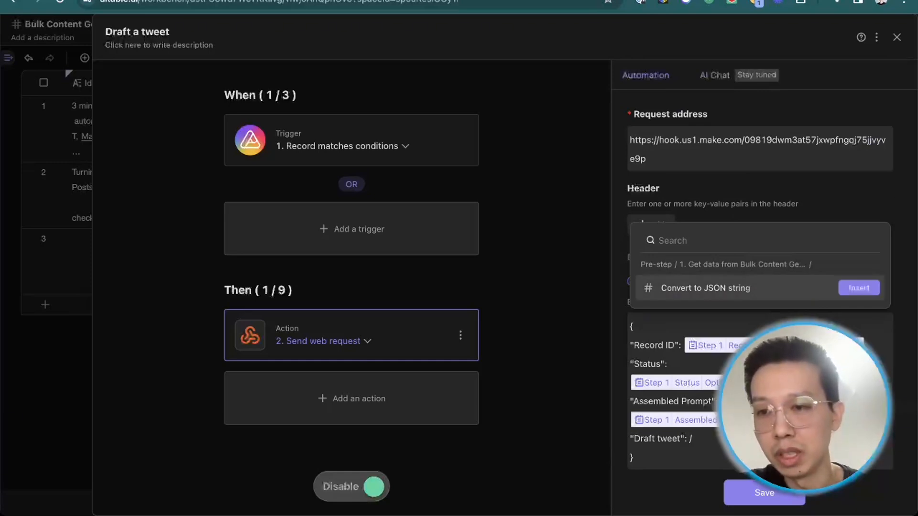
pyautogui.click(856, 288)
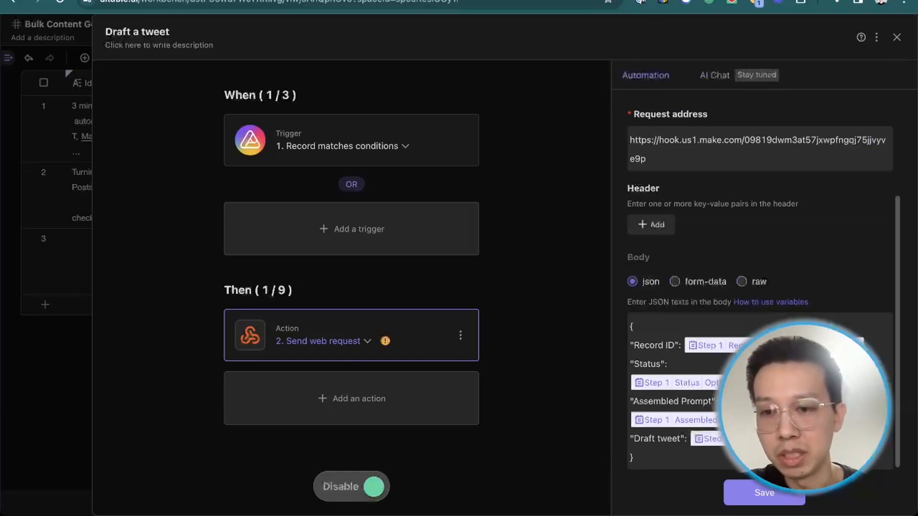
pyautogui.click(764, 493)
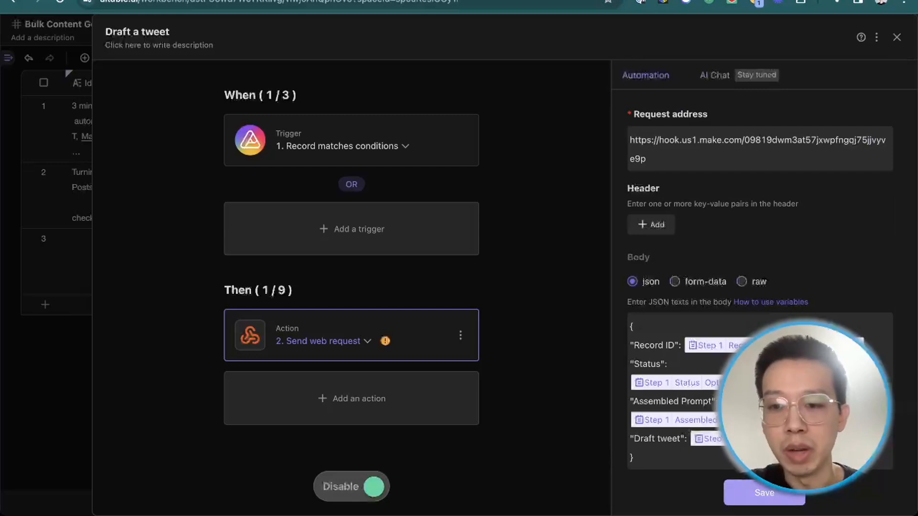
pyautogui.click(897, 37)
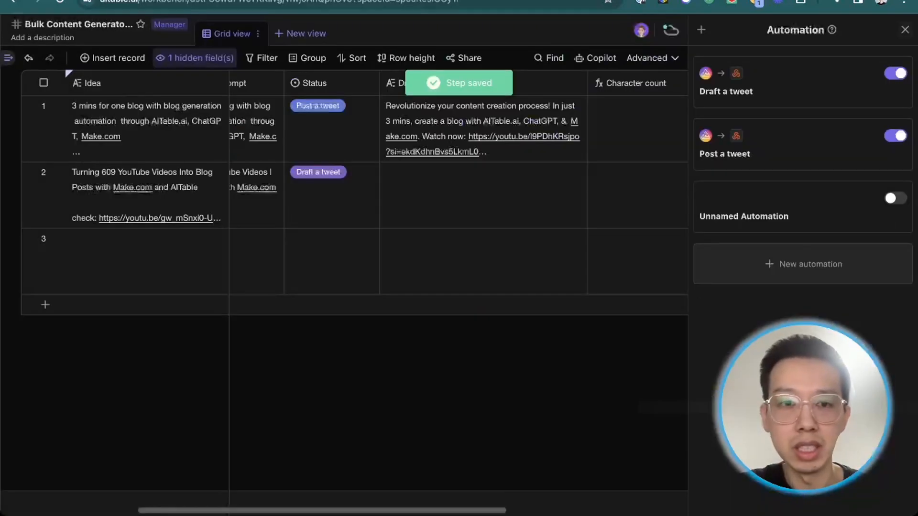
# Clear the second record's Status, and run the Bulk Content Generator to X scenario once in Make.
pyautogui.click(335, 197)
pyautogui.press('BackSpace')
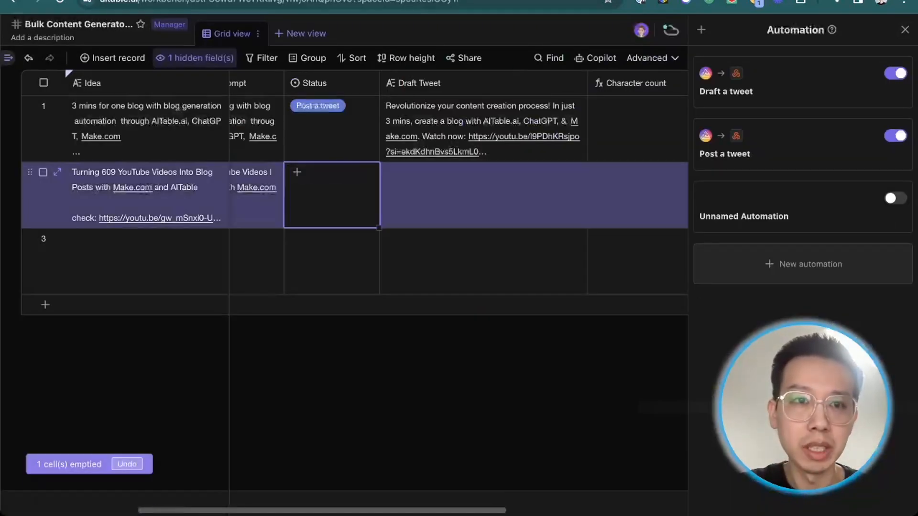
pyautogui.hotkey('ctrl', 'Tab')
pyautogui.click(59, 465)
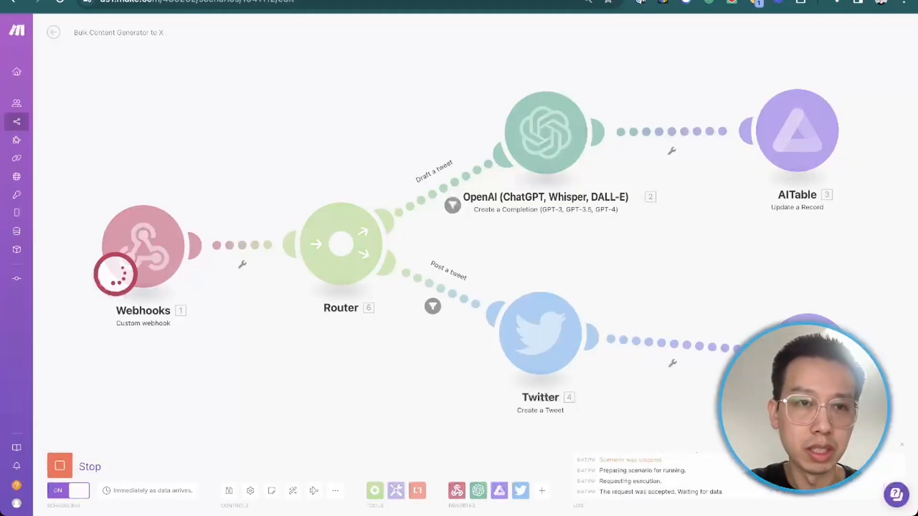
# Return to AITable, set the second record's Status to Draft a tweet, and check the scenario run in Make.
pyautogui.hotkey('ctrl', 'shift', 'Tab')
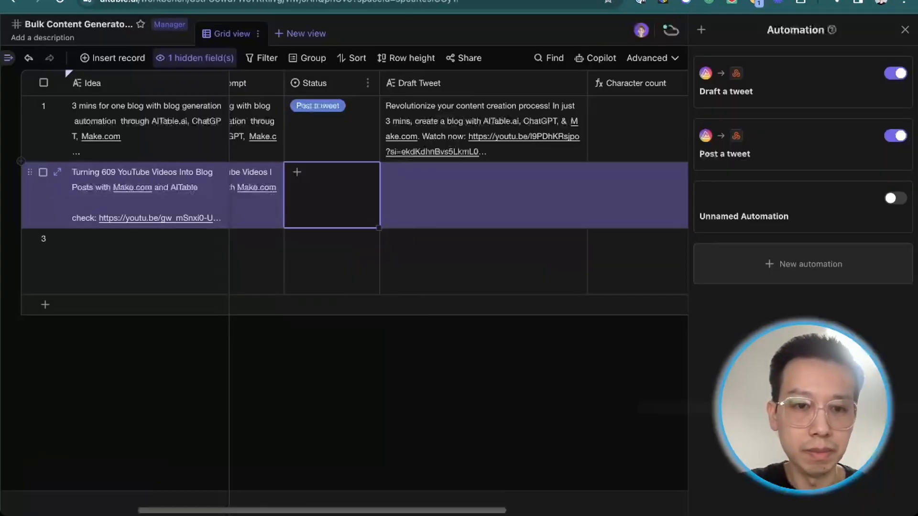
pyautogui.click(297, 172)
pyautogui.click(339, 269)
pyautogui.click(338, 269)
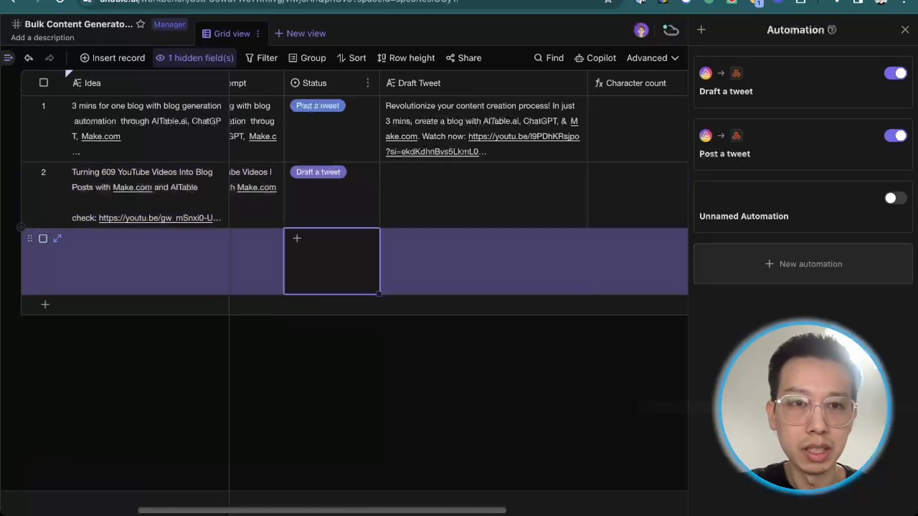
pyautogui.hotkey('ctrl', 'Tab')
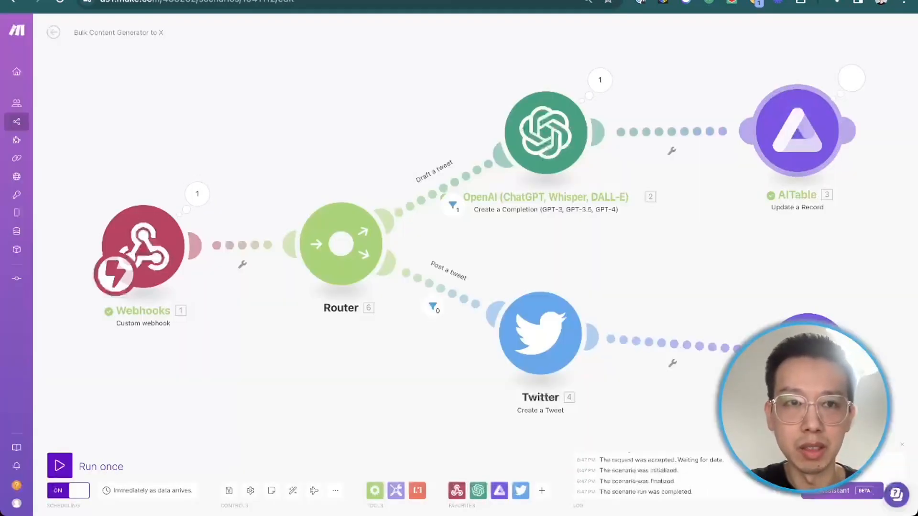
pyautogui.hotkey('ctrl', 'shift', 'Tab')
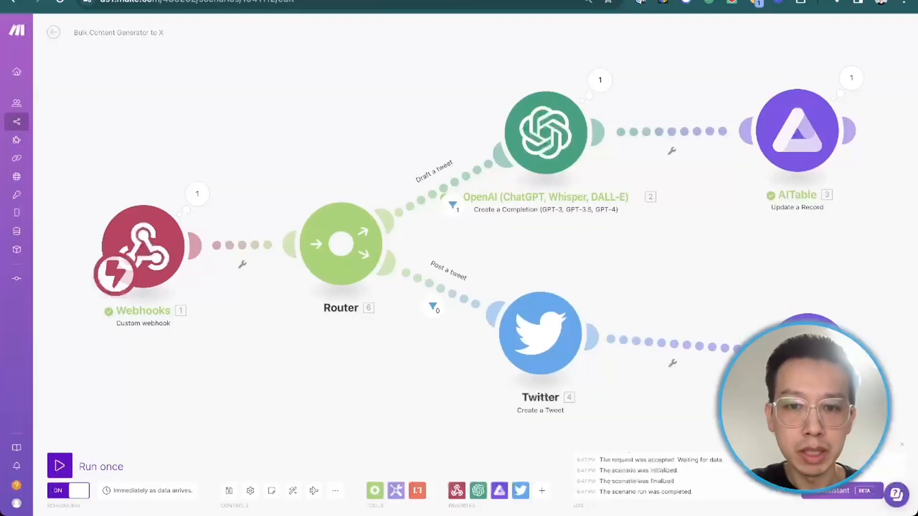
# Replace the Tweet variable in the Twitter module's Text Content with the webhook's Draft tweet variable, and save the module.
pyautogui.click(541, 333)
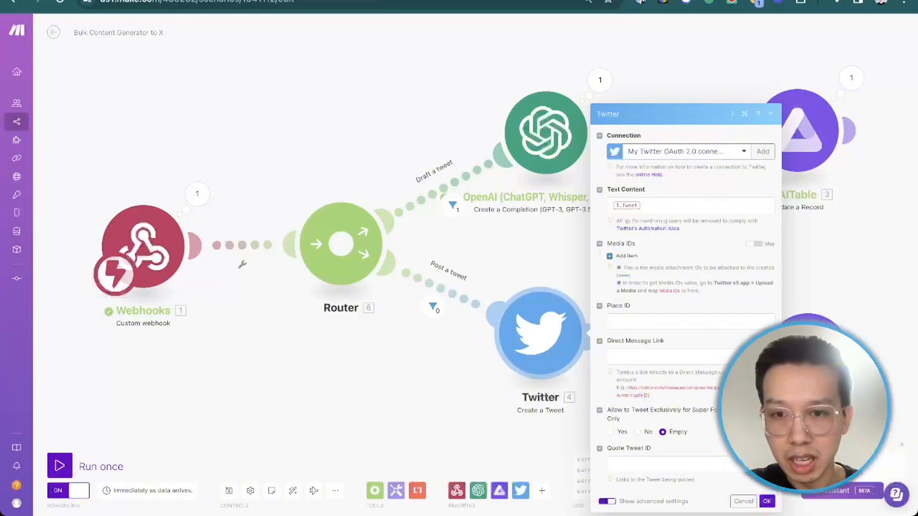
pyautogui.click(665, 206)
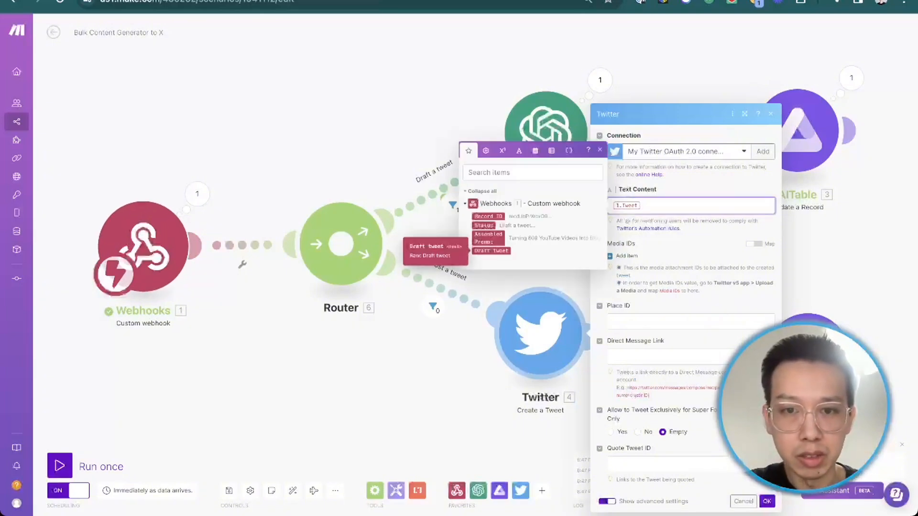
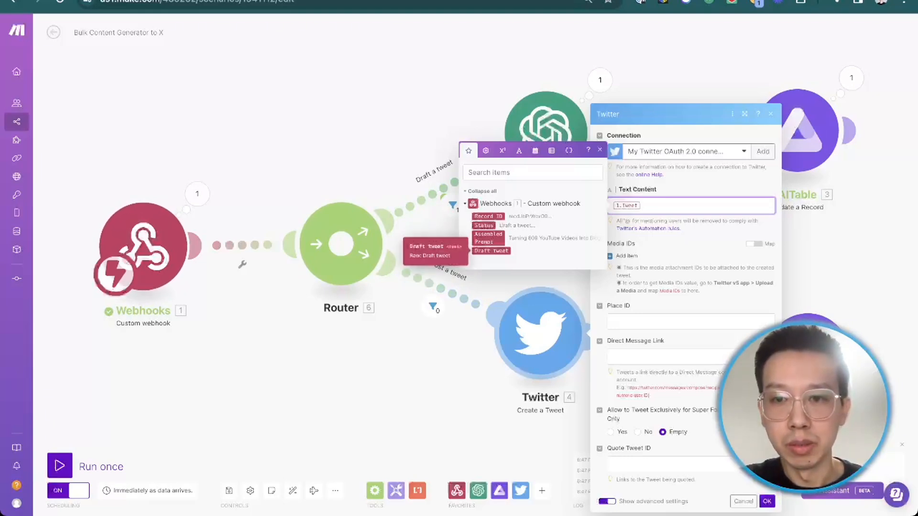
pyautogui.press('Escape')
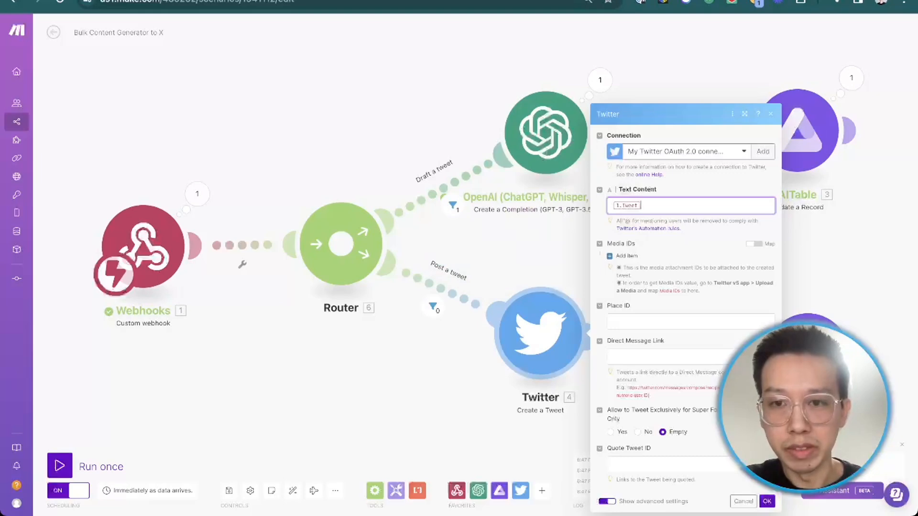
pyautogui.press('BackSpace')
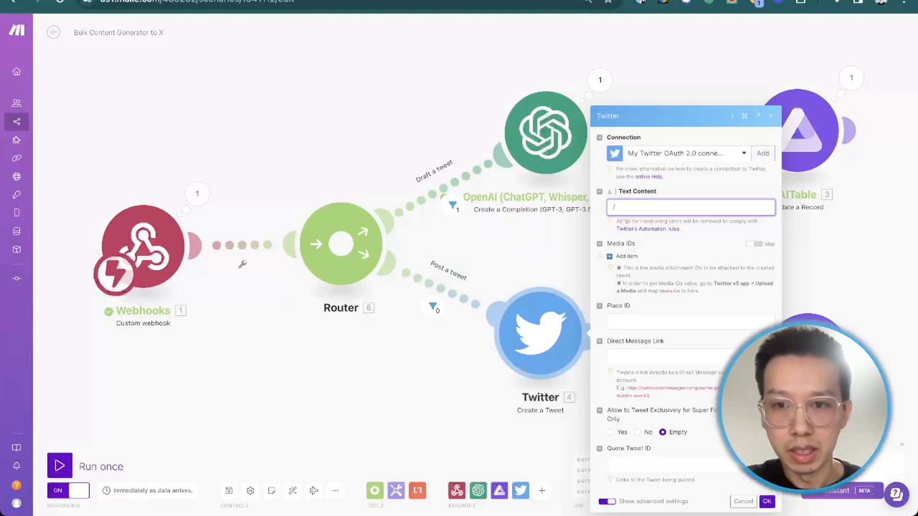
pyautogui.press('BackSpace')
pyautogui.click(492, 252)
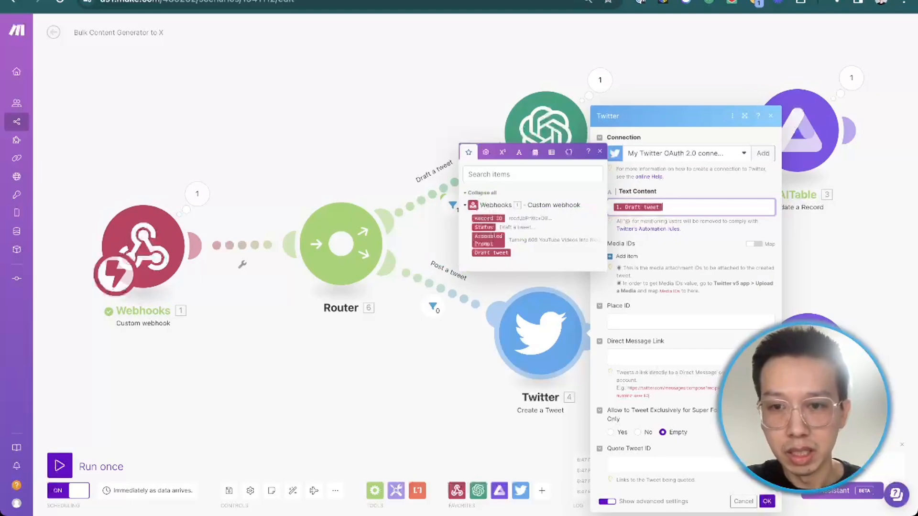
pyautogui.click(601, 152)
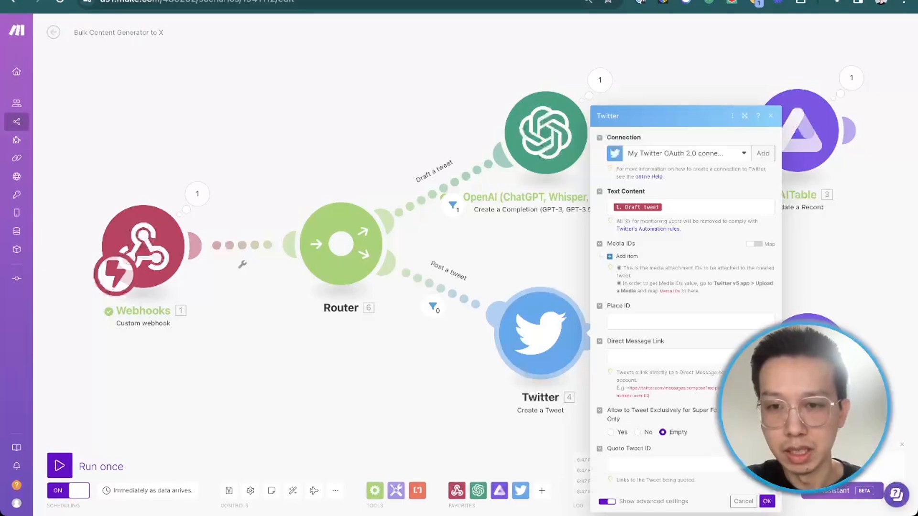
pyautogui.click(767, 501)
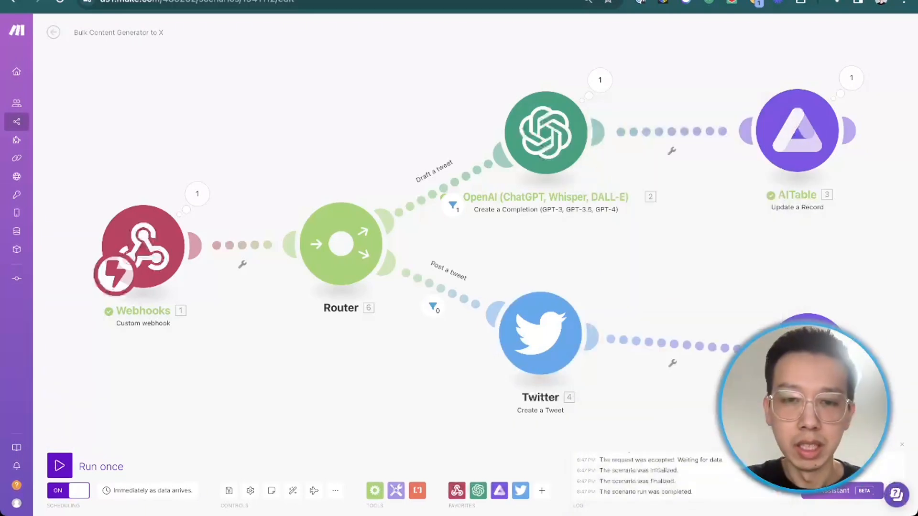
# Open the settings of the AITable module that follows Twitter, and examine its mapped record fields.
pyautogui.scroll(-3, 524, 426)
pyautogui.scroll(2, 539, 437)
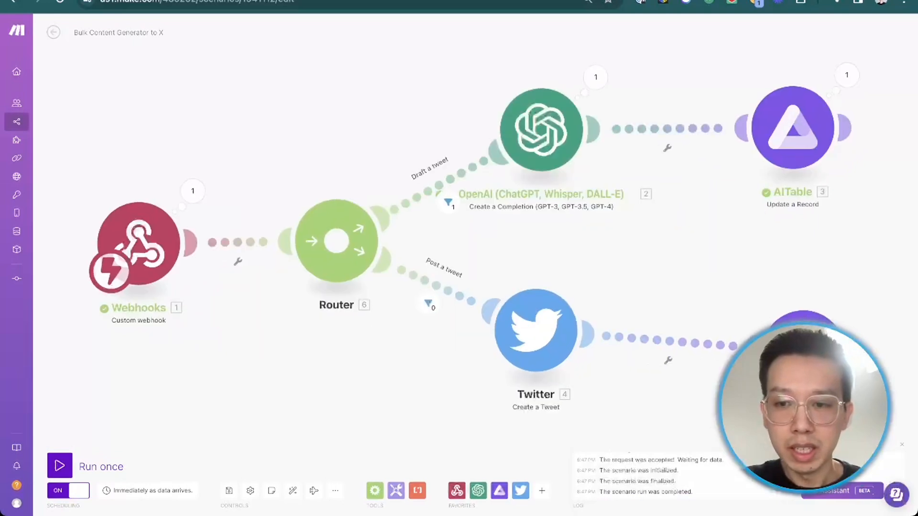
pyautogui.moveTo(539, 437); pyautogui.dragTo(473, 428)
pyautogui.moveTo(737, 343)
pyautogui.mouseDown()
pyautogui.moveTo(736, 307)
pyautogui.moveTo(739, 328)
pyautogui.mouseUp()
pyautogui.click(740, 328)
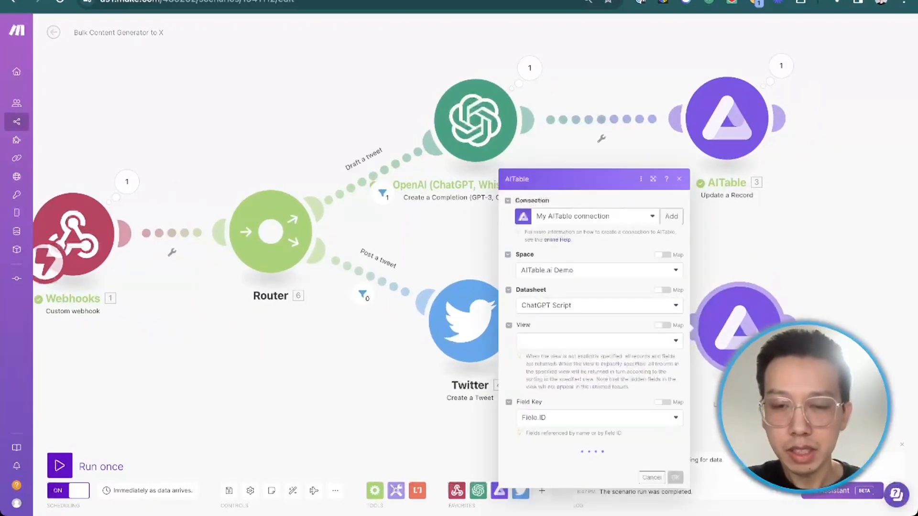
pyautogui.scroll(-3, 632, 301)
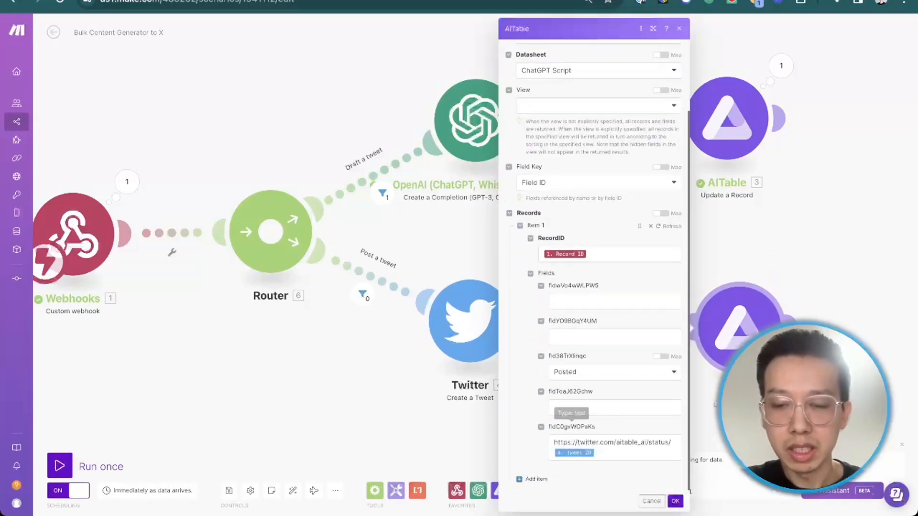
# Switch to AITable and look up in the API panel which field the last mapped field ID, fldC0gvWOPaKs, belongs to.
pyautogui.moveTo(555, 427); pyautogui.dragTo(596, 427)
pyautogui.hotkey('ctrl', 'shift', 'Tab')
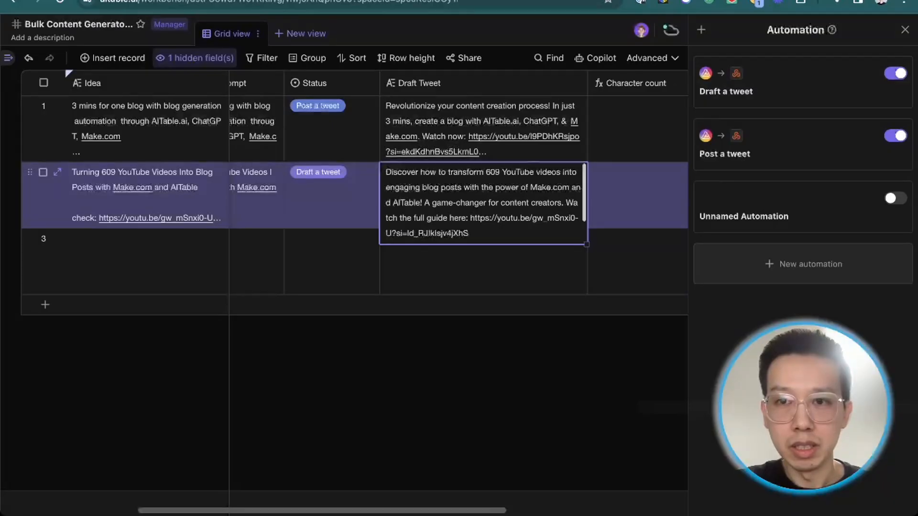
pyautogui.click(905, 30)
pyautogui.click(712, 58)
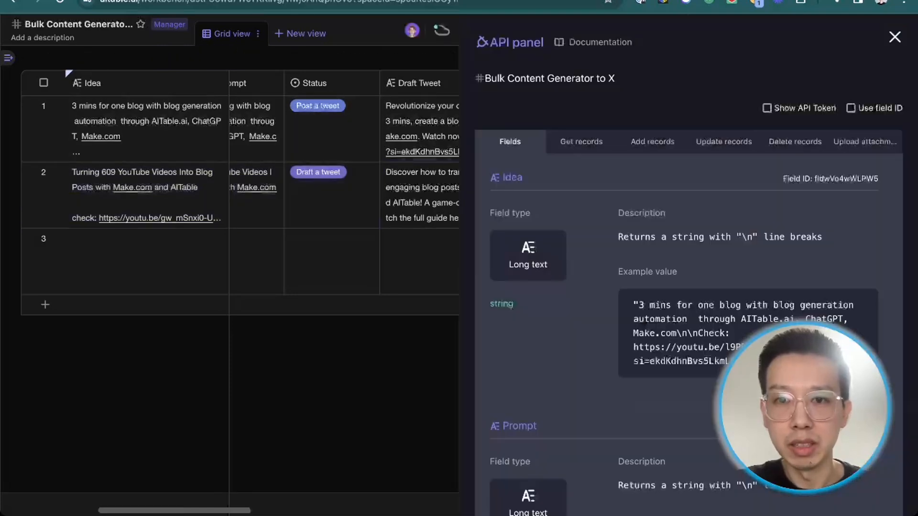
pyautogui.scroll(-20, 683, 296)
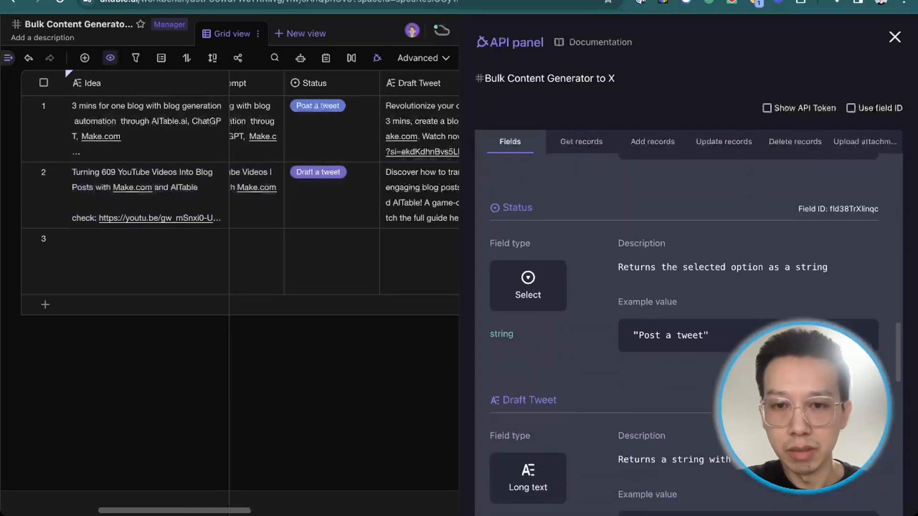
pyautogui.scroll(4, 530, 202)
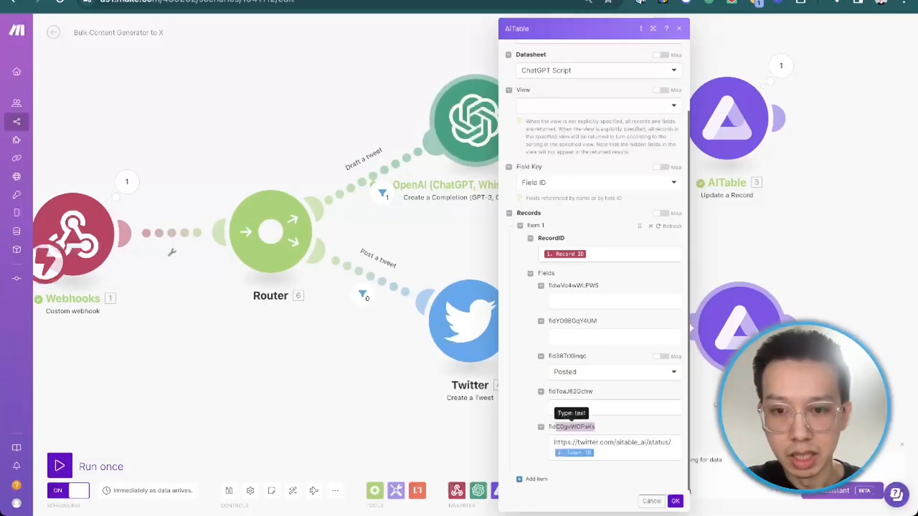
pyautogui.moveTo(554, 443); pyautogui.dragTo(672, 443)
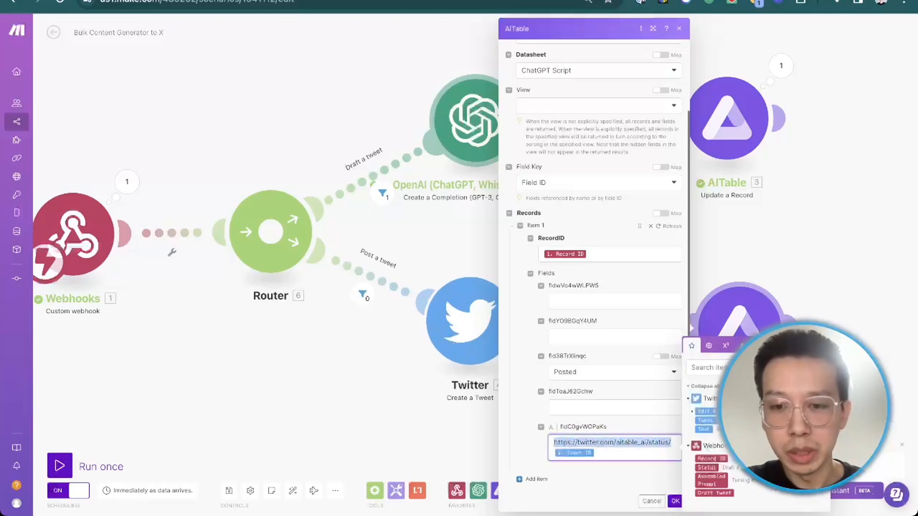
pyautogui.click(617, 452)
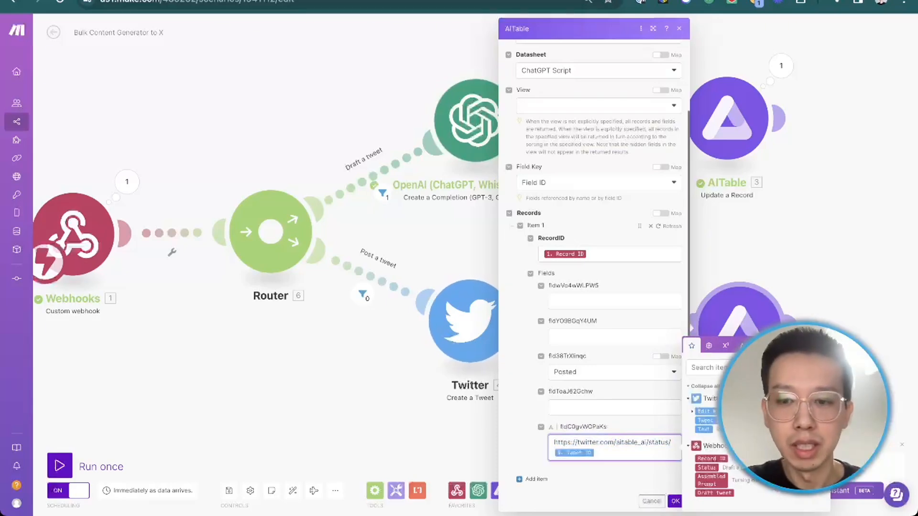
pyautogui.click(675, 502)
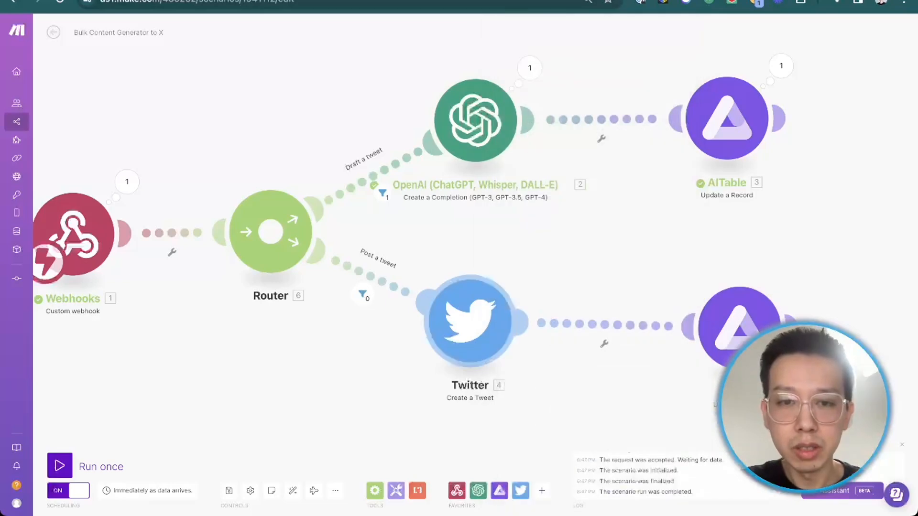
pyautogui.moveTo(467, 330); pyautogui.dragTo(474, 343)
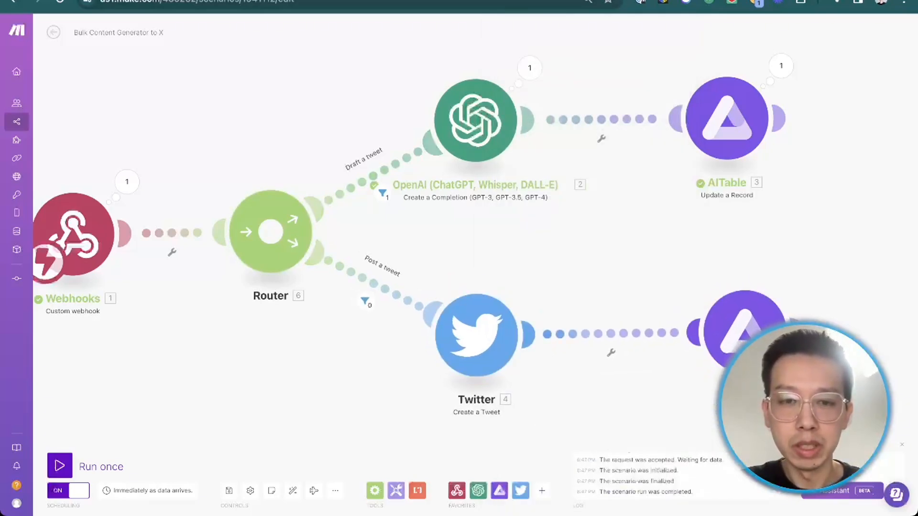
pyautogui.moveTo(622, 248); pyautogui.dragTo(649, 234)
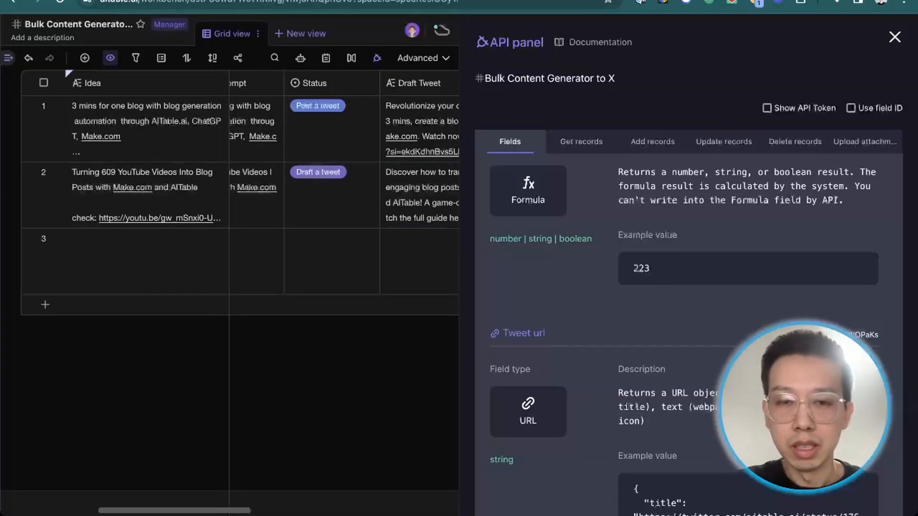
# In AITable, close the API panel, expand the second record, and read its Draft Tweet wording, link and hashtags.
pyautogui.click(895, 38)
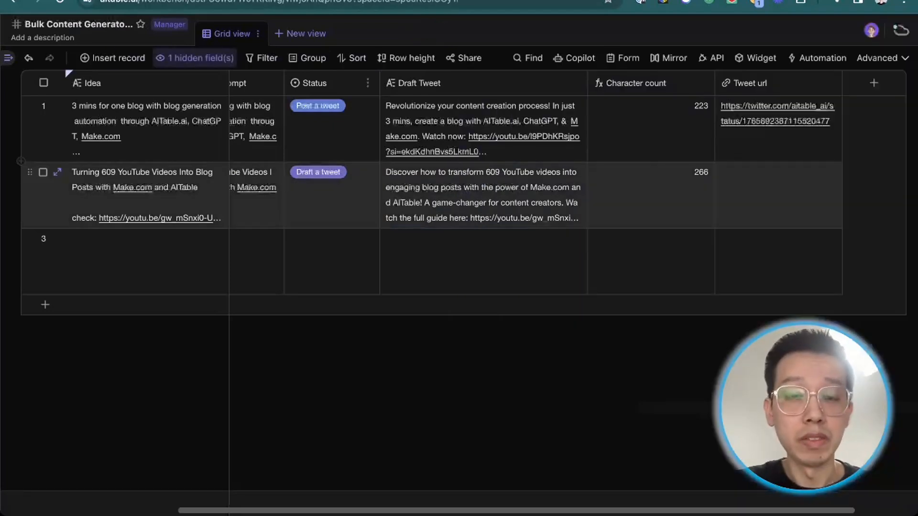
pyautogui.click(483, 195)
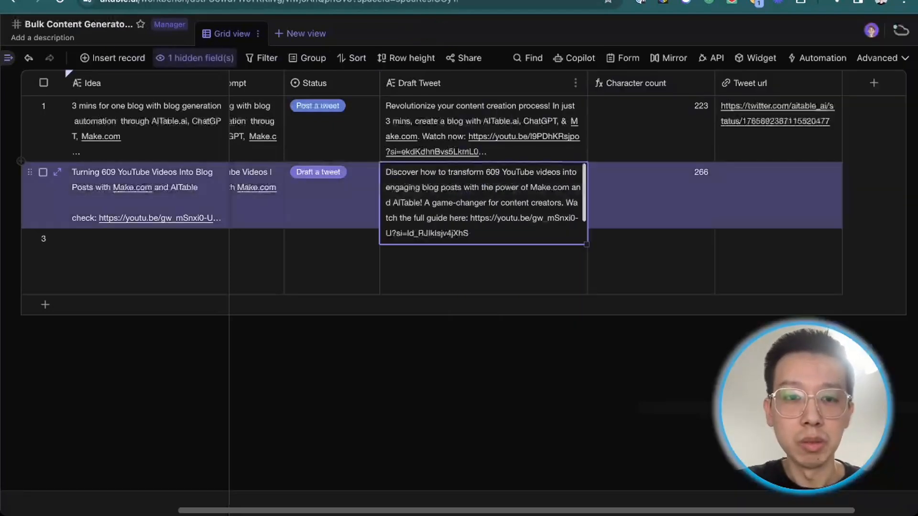
pyautogui.click(57, 172)
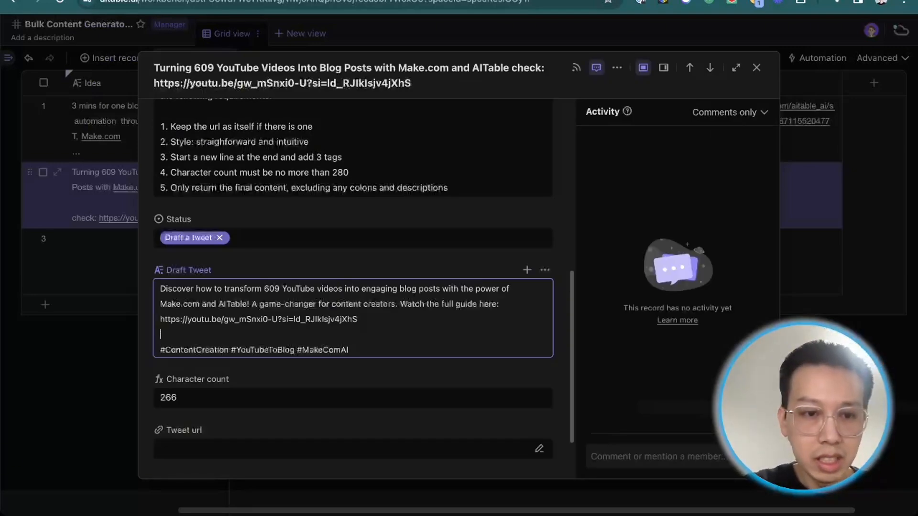
pyautogui.press('super+shift+Down')
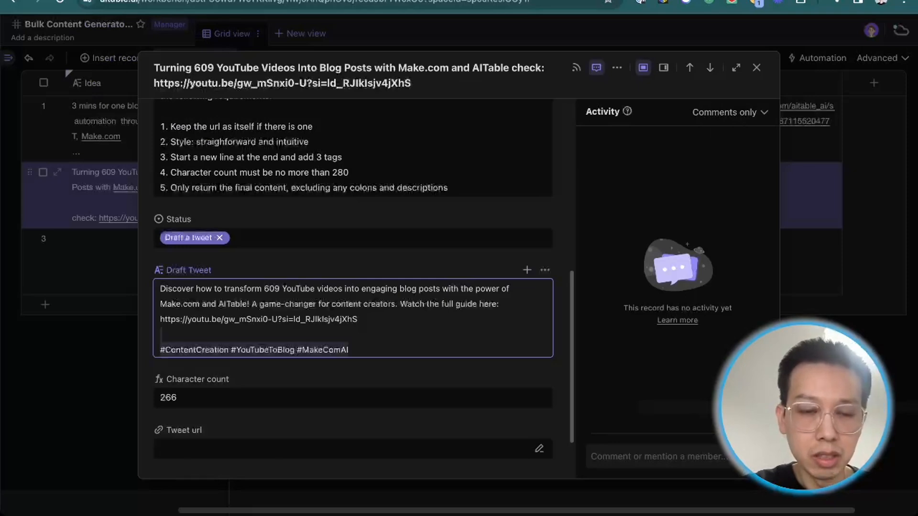
pyautogui.press('Left')
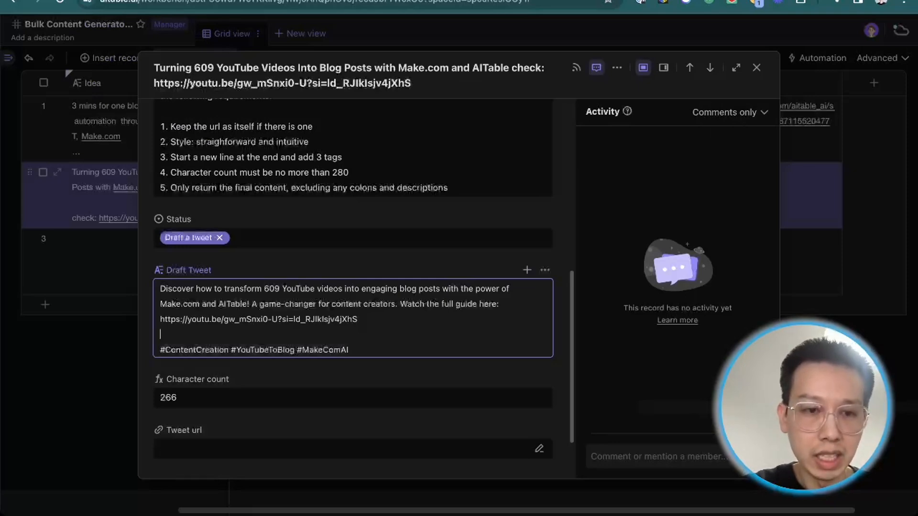
pyautogui.press('super+shift+Down')
pyautogui.press('Right')
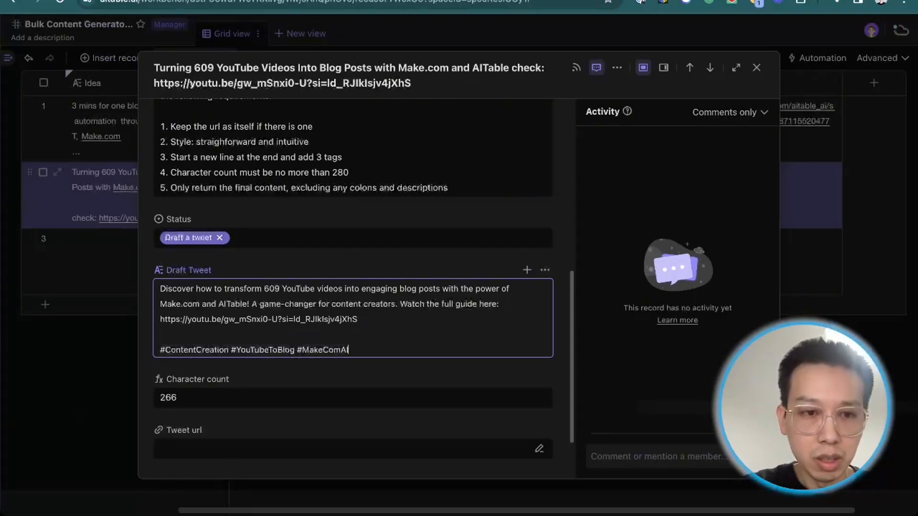
pyautogui.moveTo(400, 304); pyautogui.dragTo(160, 290)
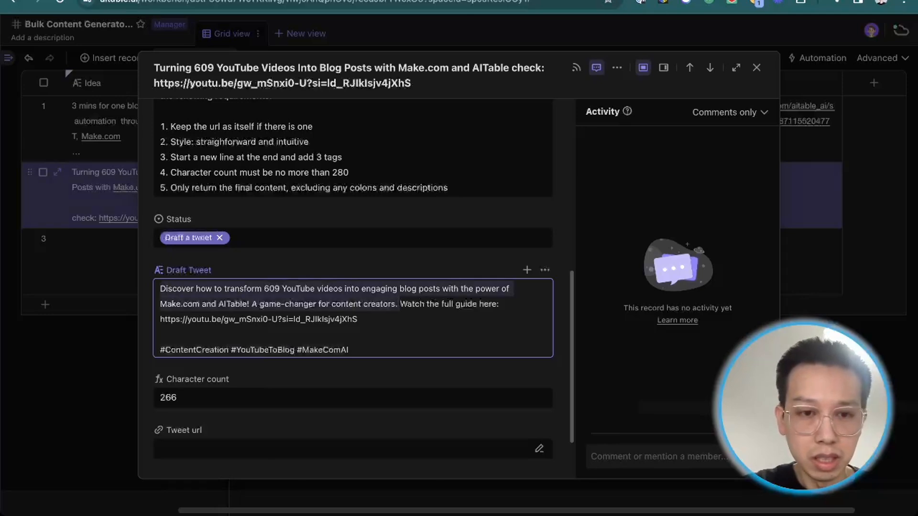
pyautogui.click(240, 304)
pyautogui.moveTo(358, 320); pyautogui.dragTo(292, 290)
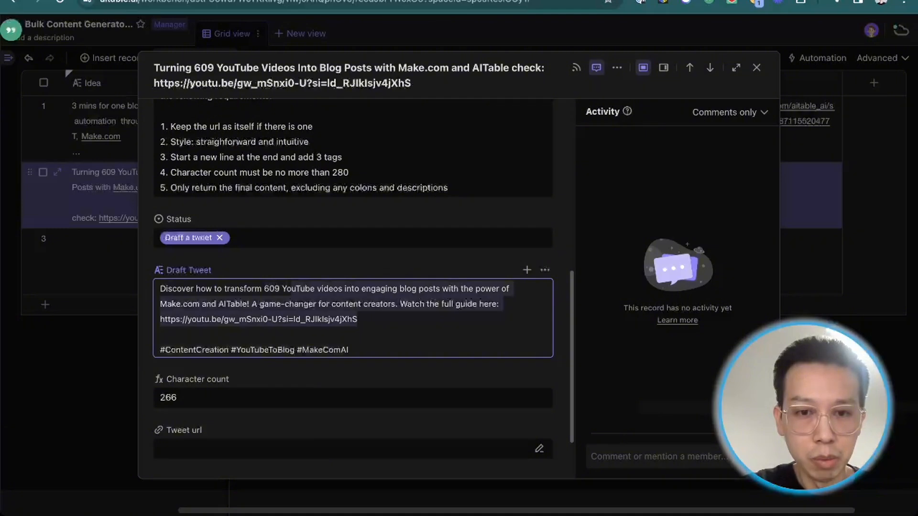
pyautogui.click(422, 304)
pyautogui.moveTo(399, 304); pyautogui.dragTo(357, 319)
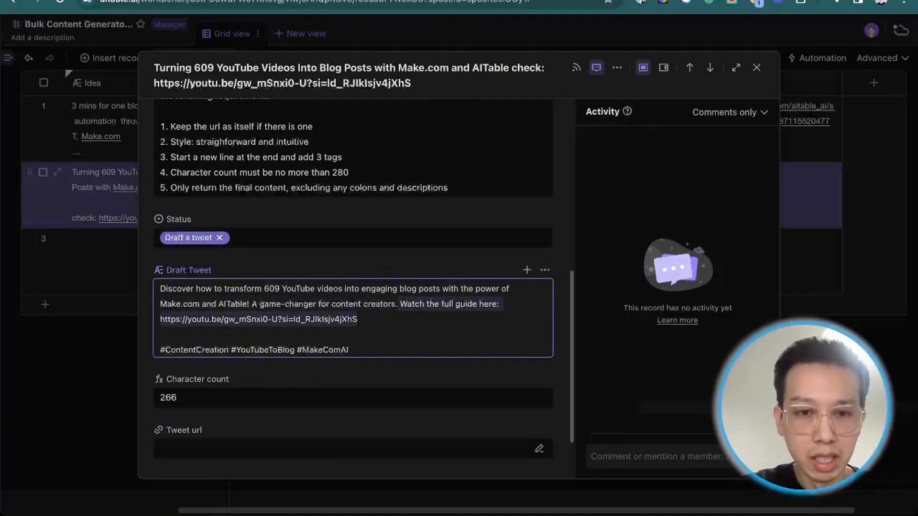
pyautogui.click(358, 319)
pyautogui.moveTo(386, 289); pyautogui.dragTo(309, 305)
pyautogui.click(313, 304)
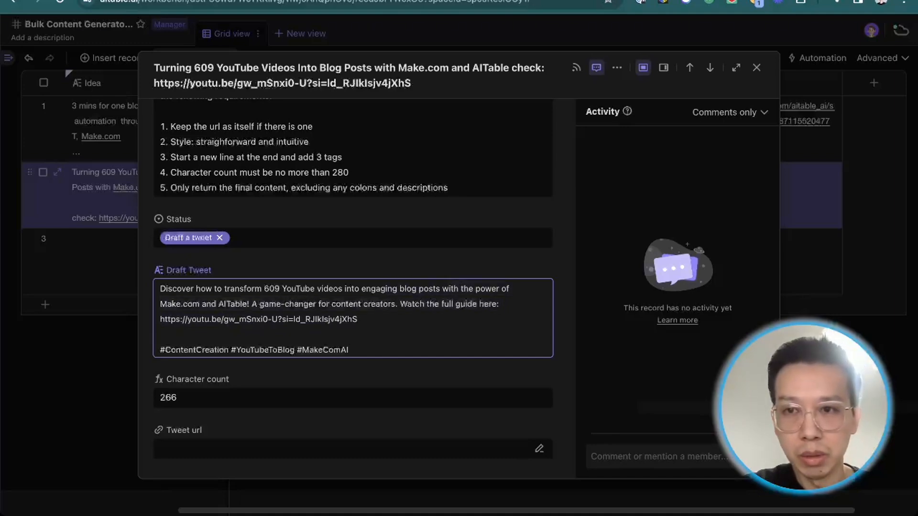
# Check the second record's Character count in the grid, and review its expanded Draft Tweet once more.
pyautogui.click(757, 67)
pyautogui.click(656, 261)
pyautogui.click(526, 198)
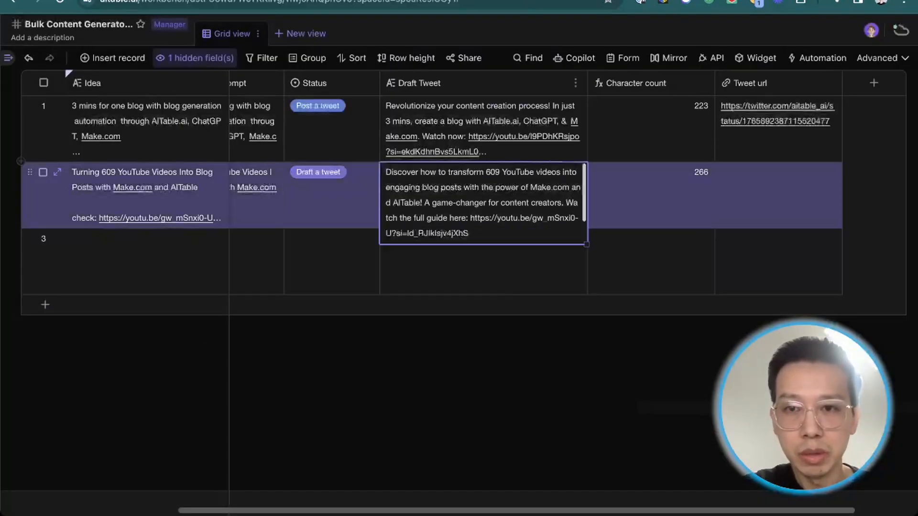
pyautogui.click(651, 195)
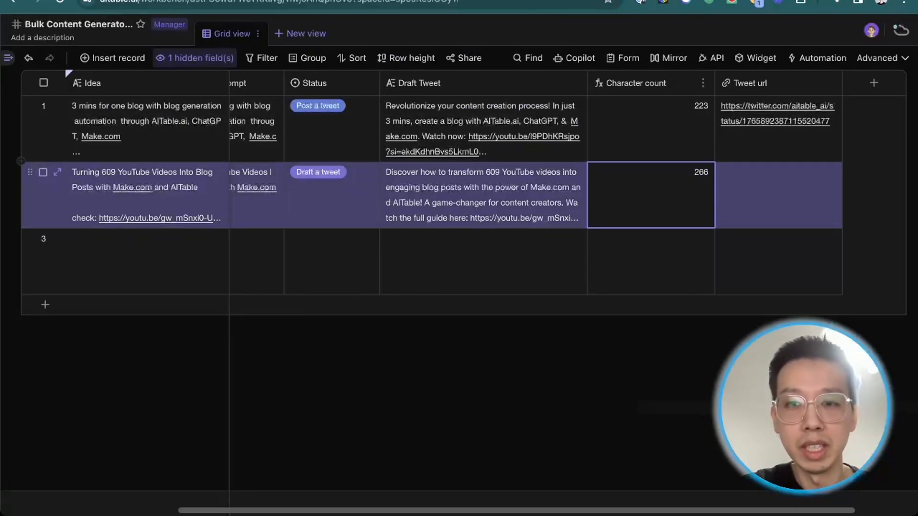
pyautogui.click(521, 197)
pyautogui.press('space')
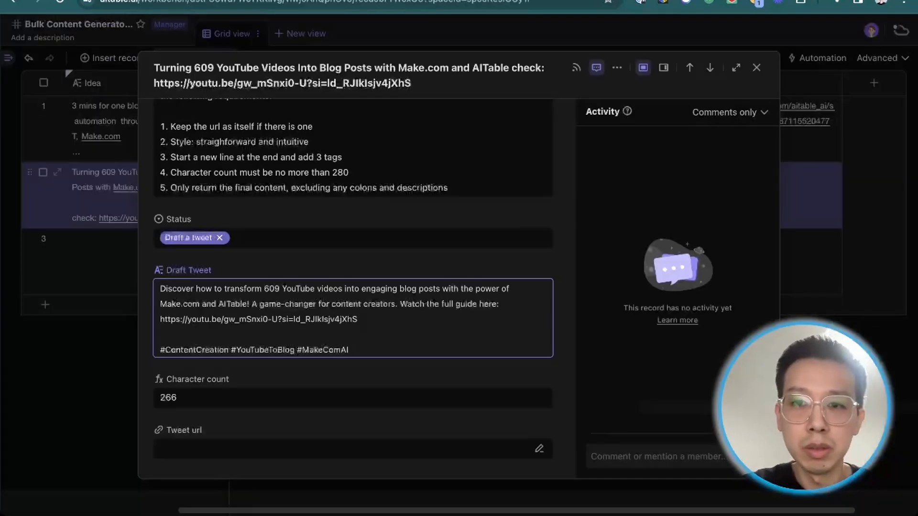
pyautogui.click(757, 67)
pyautogui.click(478, 267)
# Set the second record's Status to Post a tweet, and save the Bulk Content Generator to X scenario in Make.
pyautogui.click(331, 204)
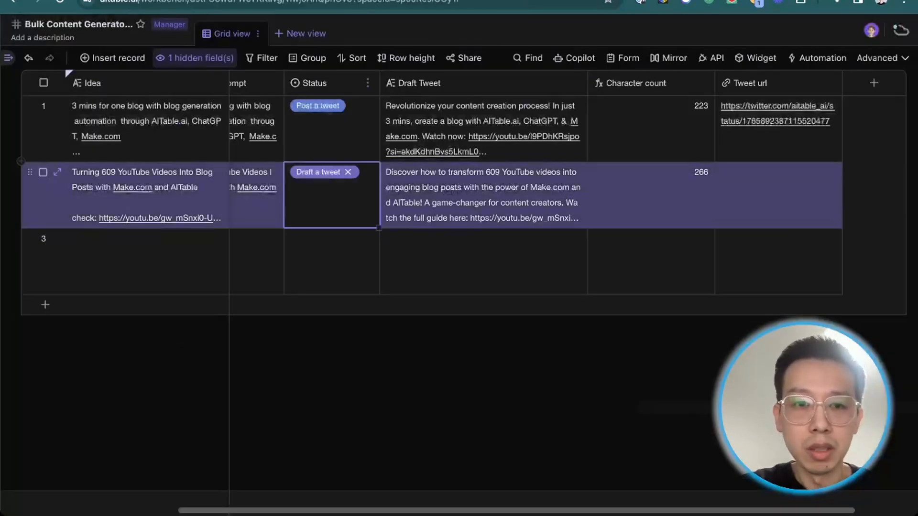
pyautogui.click(331, 203)
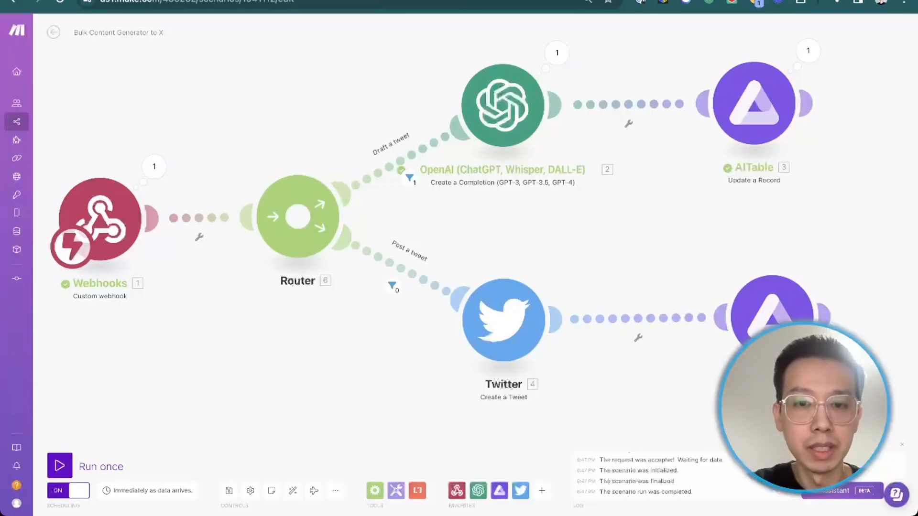
pyautogui.click(504, 321)
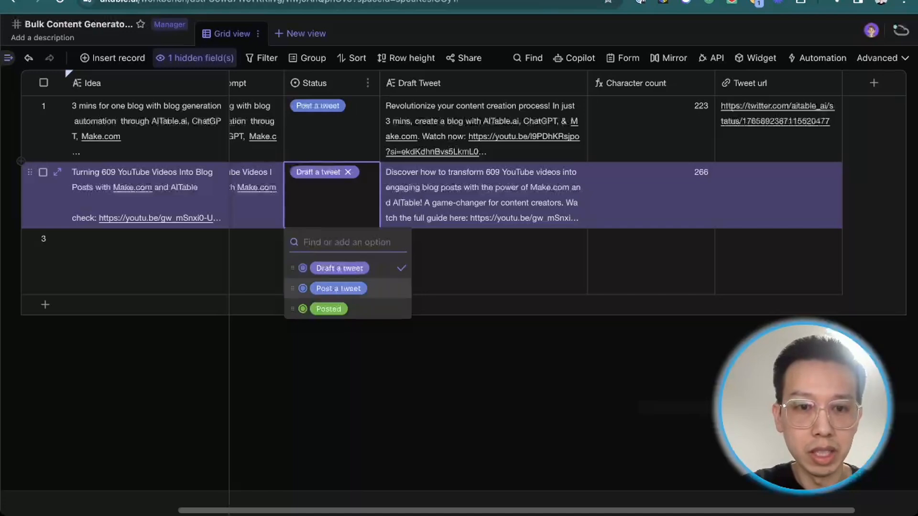
pyautogui.click(338, 288)
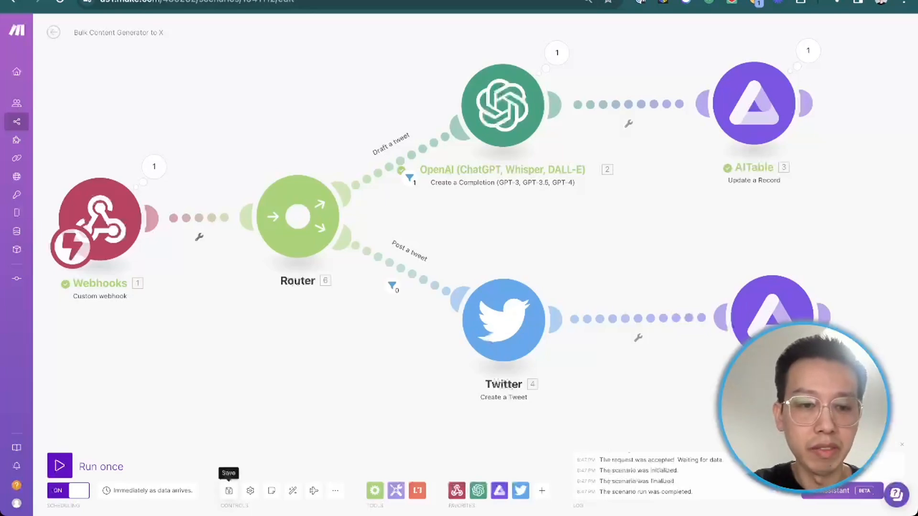
pyautogui.click(229, 490)
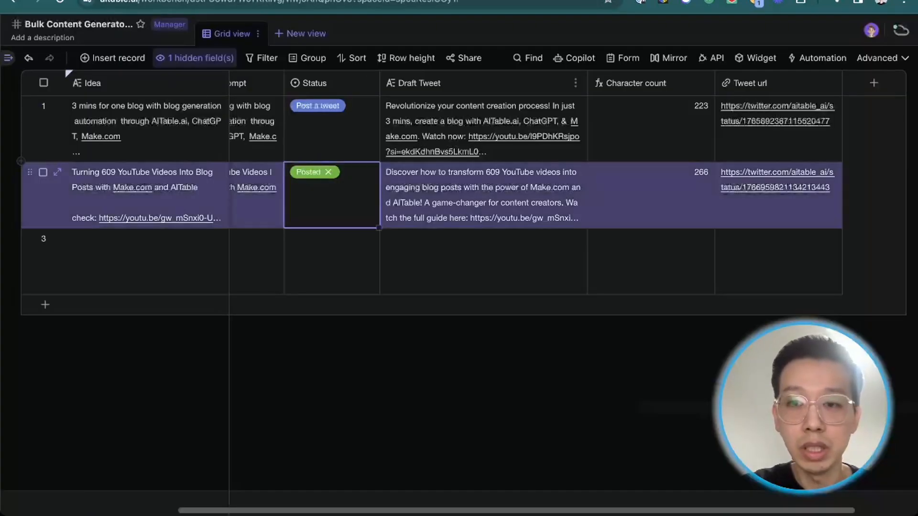
# Open the second record's Tweet url from AITable, and check the published tweet on its page and on the AITable.ai profile.
pyautogui.click(497, 195)
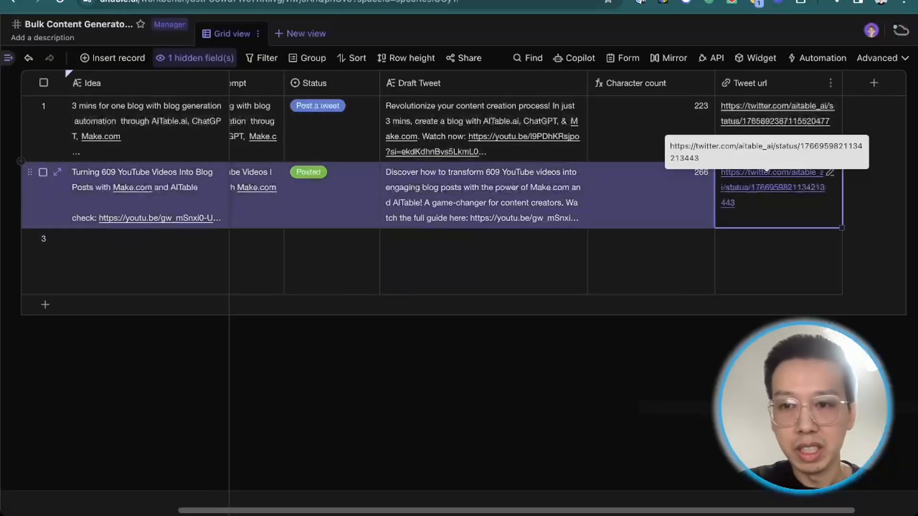
pyautogui.click(769, 187)
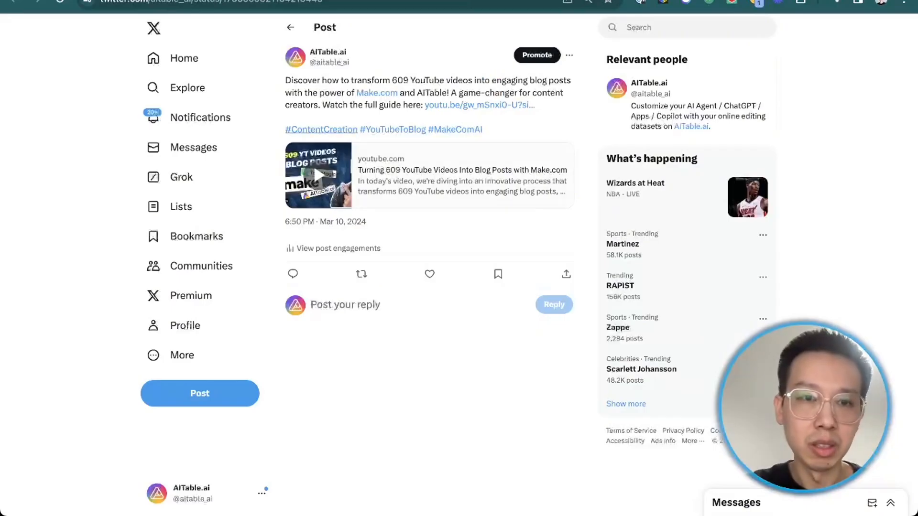
pyautogui.moveTo(285, 80); pyautogui.dragTo(483, 130)
pyautogui.click(505, 131)
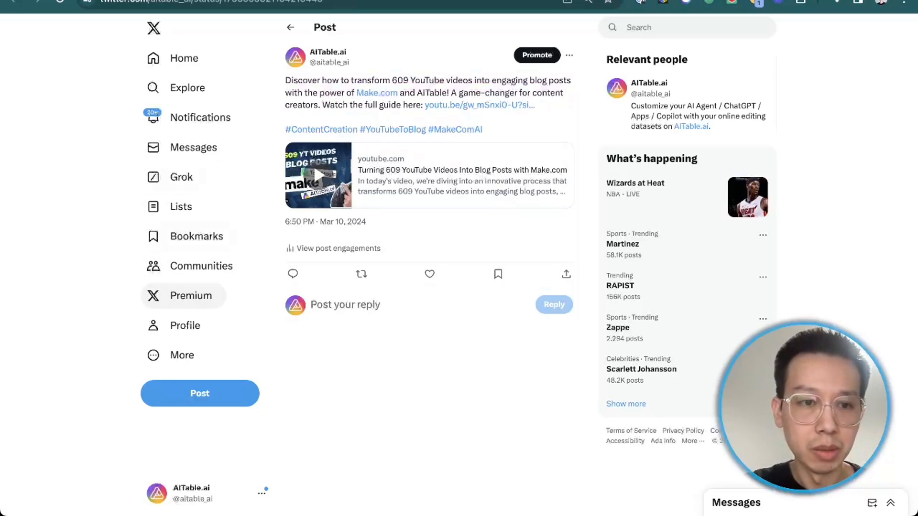
pyautogui.click(186, 326)
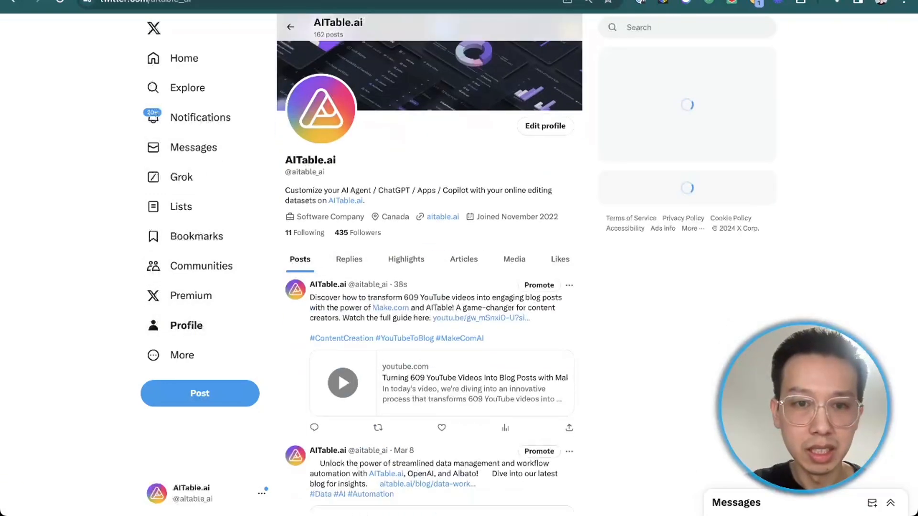
pyautogui.scroll(-2, 430, 286)
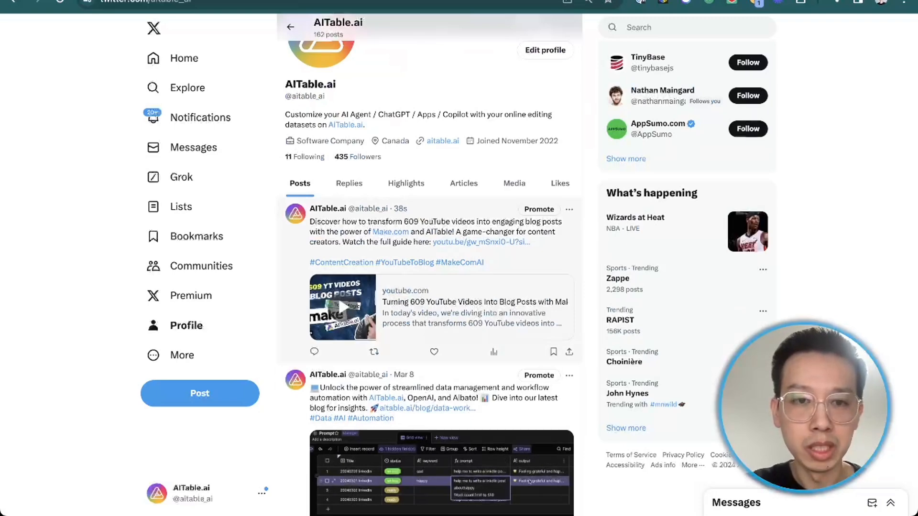
# Look over the published tweet on the AITable.ai profile, and return to the second record in the AITable grid.
pyautogui.scroll(-1, 338, 251)
pyautogui.scroll(2, 337, 318)
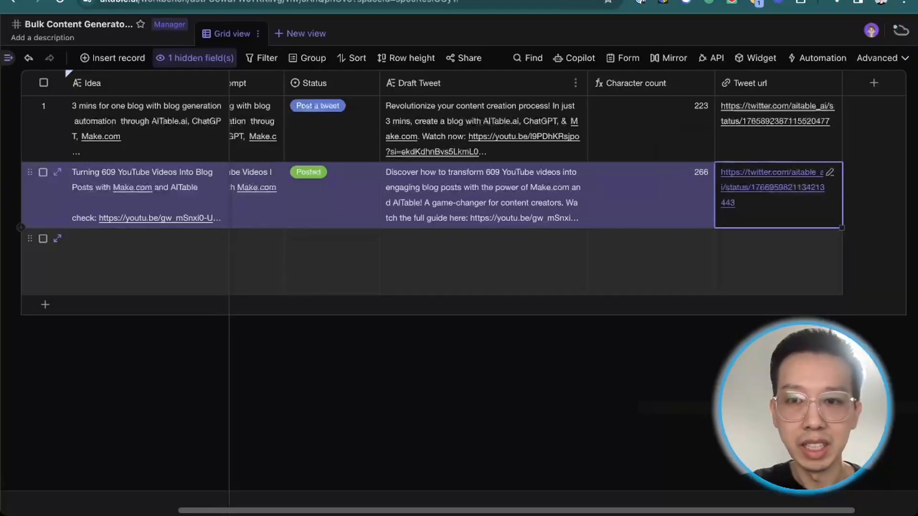
pyautogui.click(684, 262)
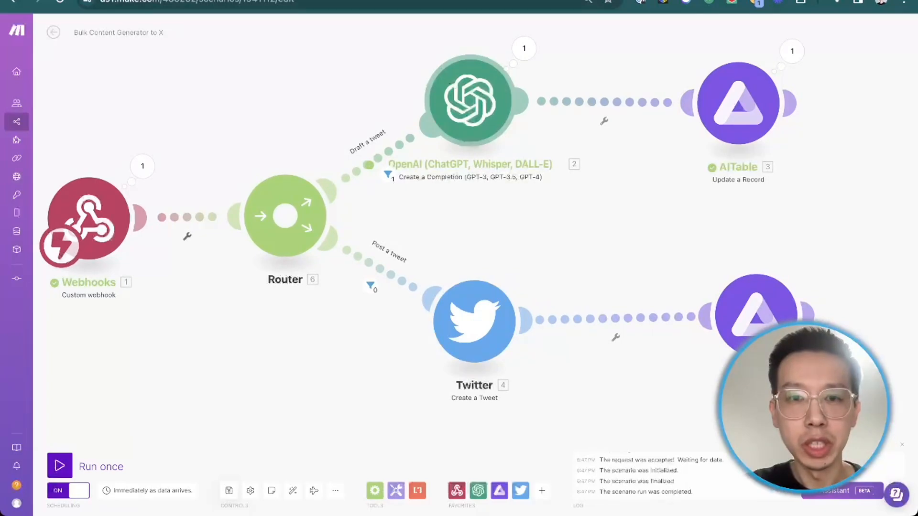
# Review the OpenAI and Twitter module settings in Make, and check the API keys page on the OpenAI platform.
pyautogui.click(451, 85)
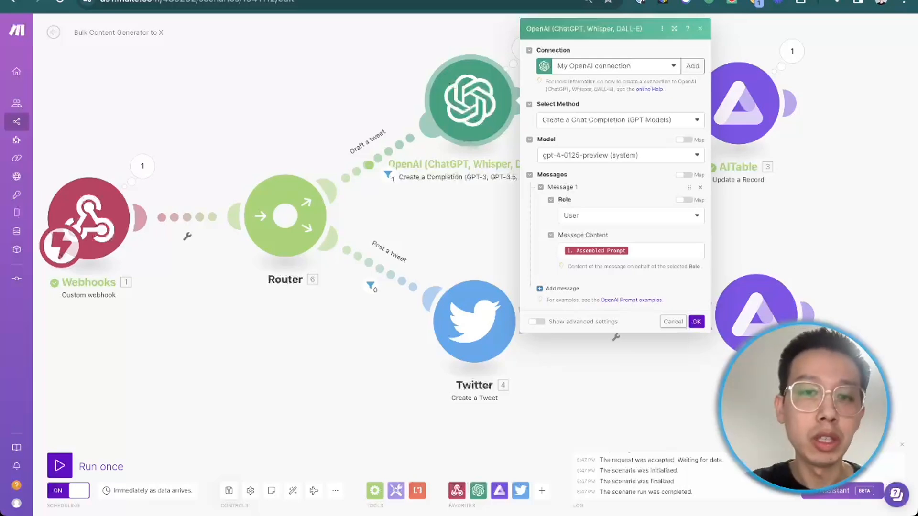
pyautogui.press('Escape')
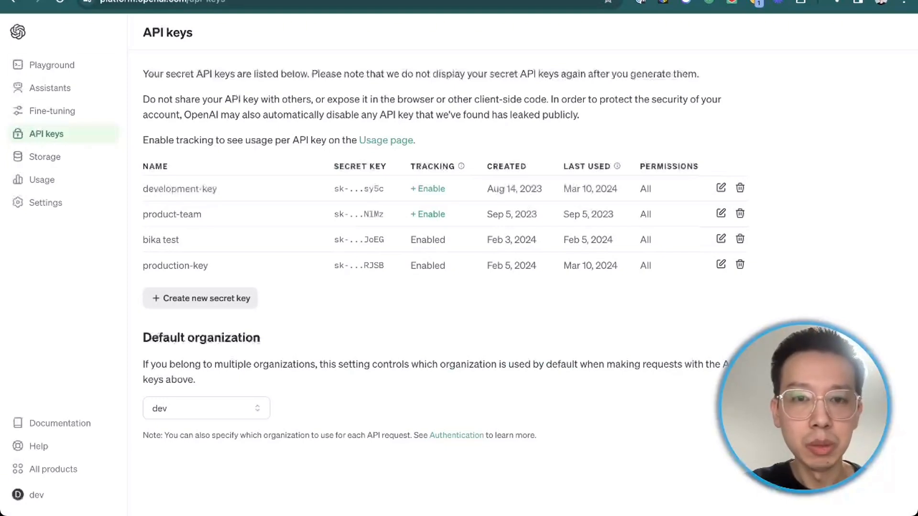
pyautogui.moveTo(334, 188); pyautogui.dragTo(374, 189)
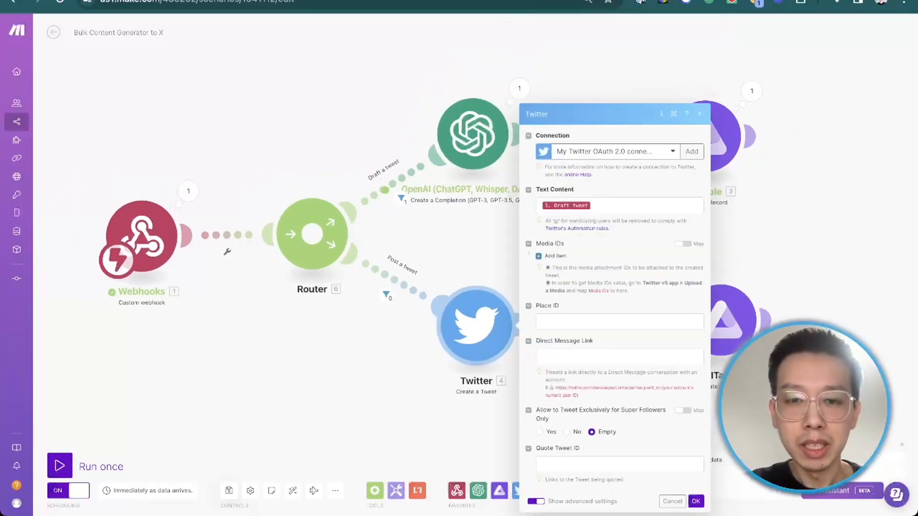
pyautogui.scroll(-3, 362, 392)
pyautogui.scroll(5, 406, 415)
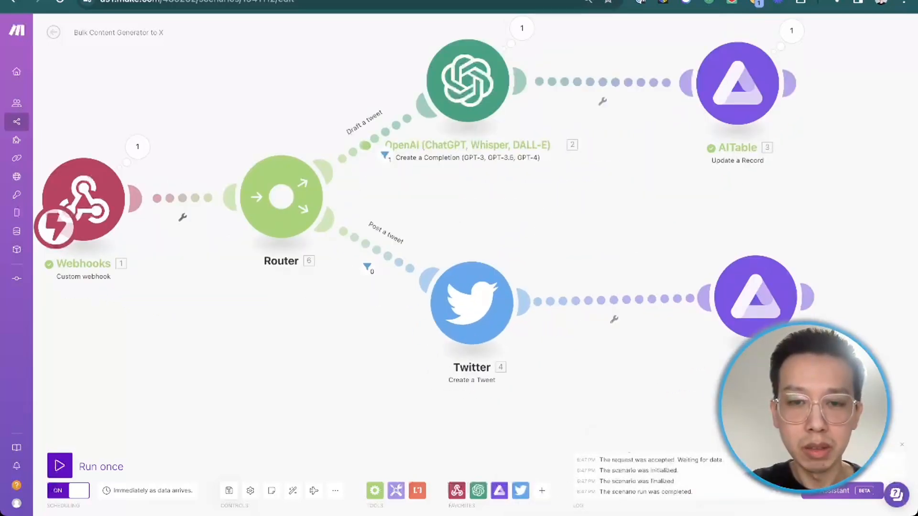
# Add a Twitter Create a Tweet module on a new route from the Router in the Make scenario.
pyautogui.moveTo(407, 414); pyautogui.dragTo(401, 352)
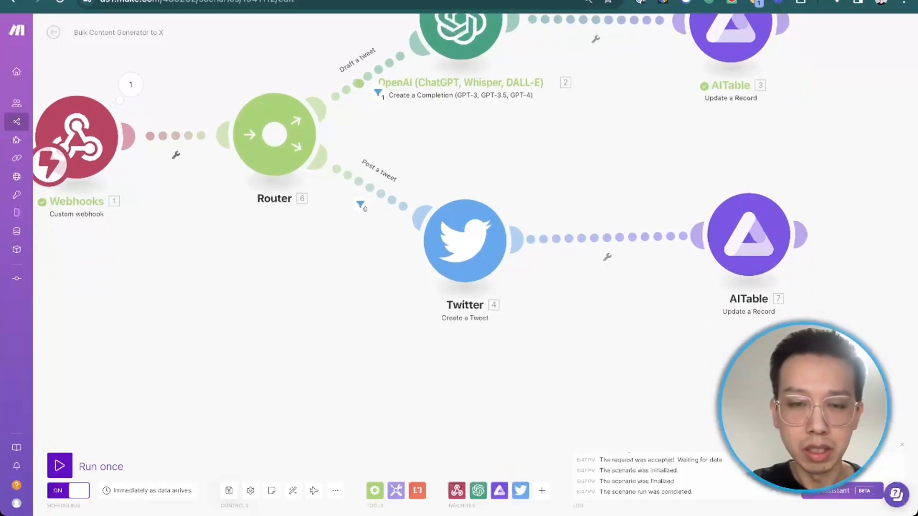
pyautogui.click(274, 134)
pyautogui.click(541, 492)
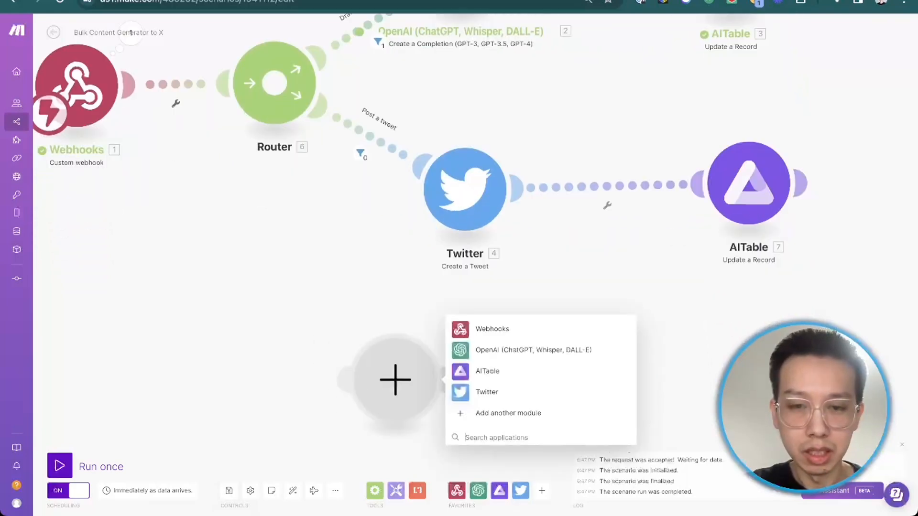
pyautogui.click(487, 393)
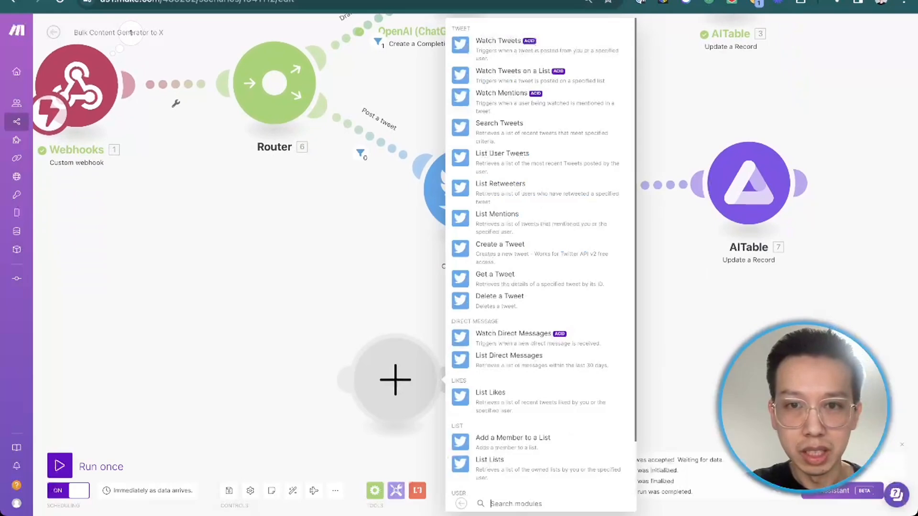
pyautogui.click(461, 249)
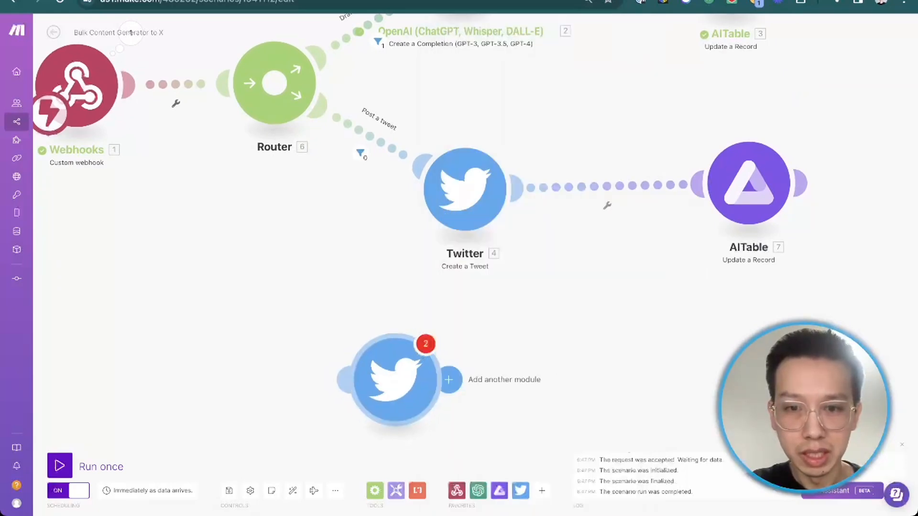
pyautogui.click(552, 416)
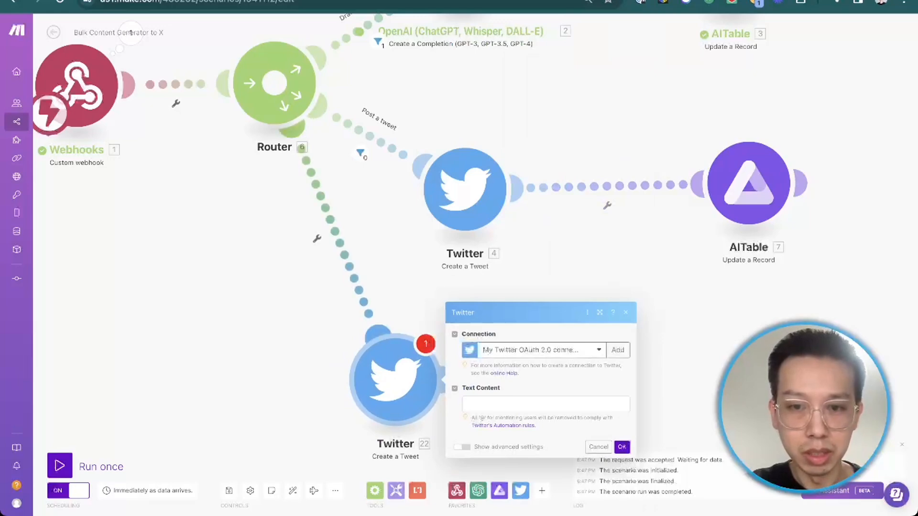
# Open the new Twitter module's connection form, and examine its Client ID and Client Secret fields.
pyautogui.rightClick(350, 266)
pyautogui.click(543, 351)
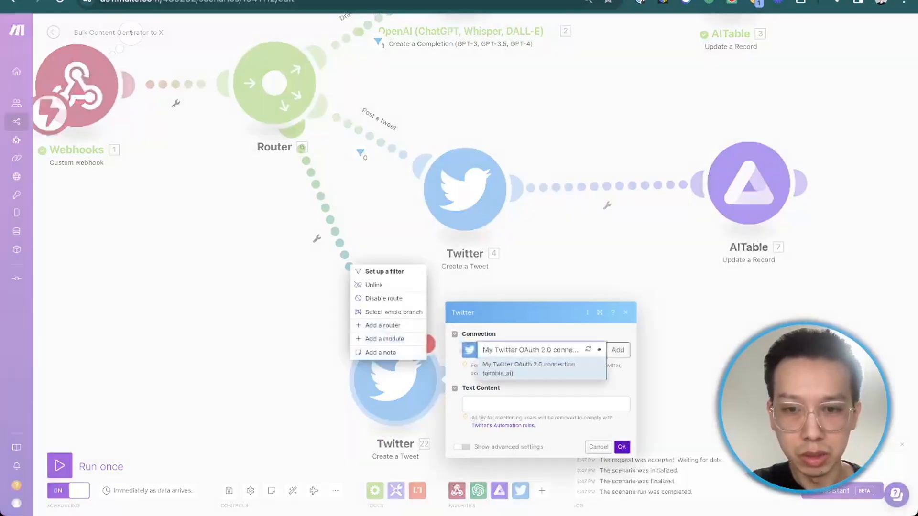
pyautogui.click(618, 350)
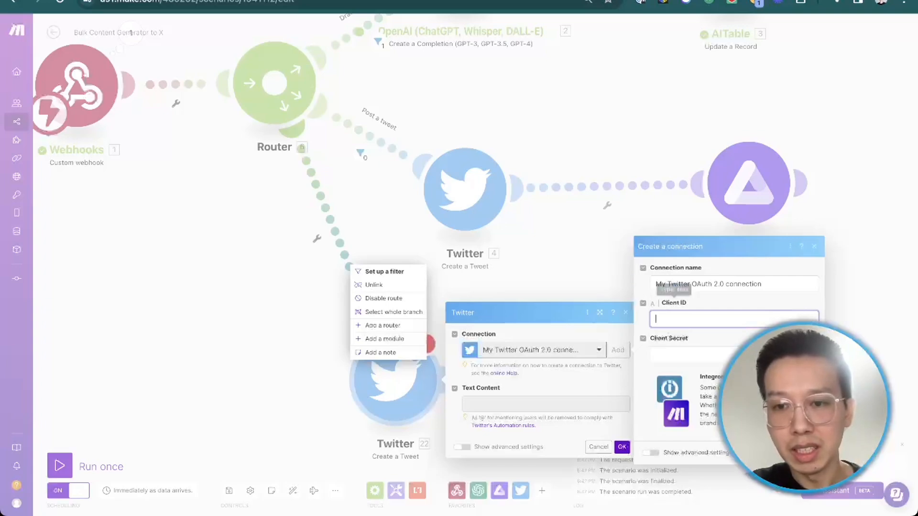
pyautogui.click(665, 338)
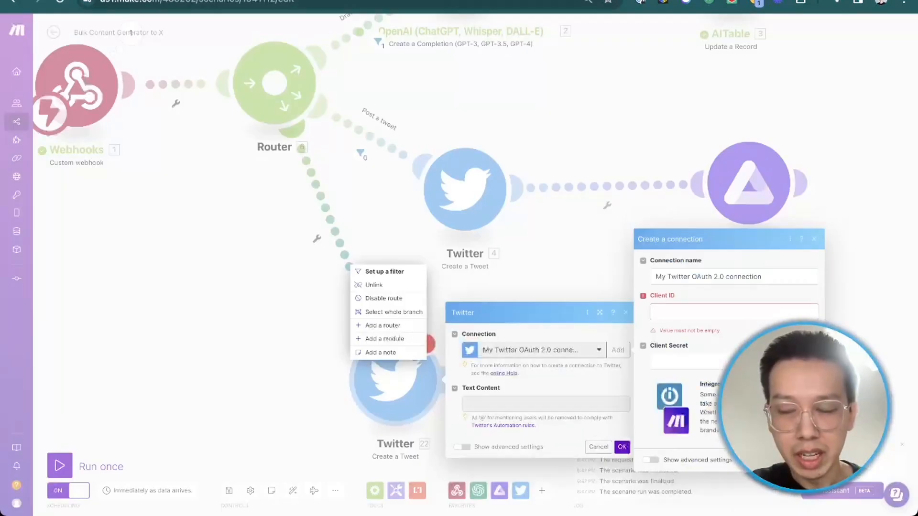
# Open Make's Twitter help page, and read the instructions for creating a custom Twitter application and retrieving the client credentials.
pyautogui.click(504, 373)
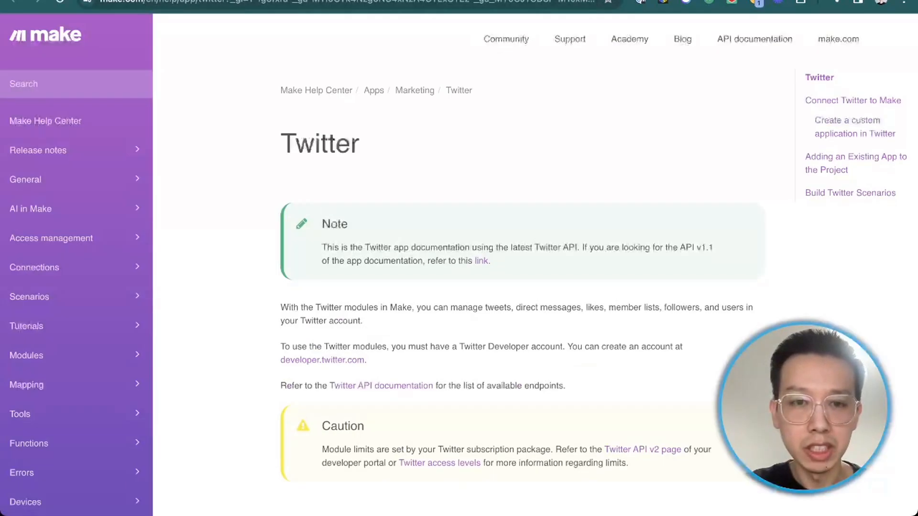
pyautogui.scroll(-10, 526, 263)
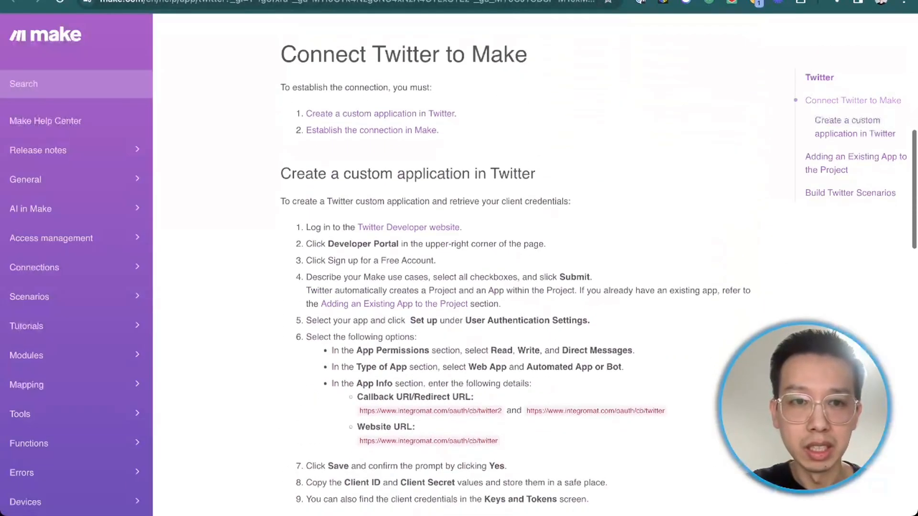
pyautogui.moveTo(280, 134); pyautogui.dragTo(535, 135)
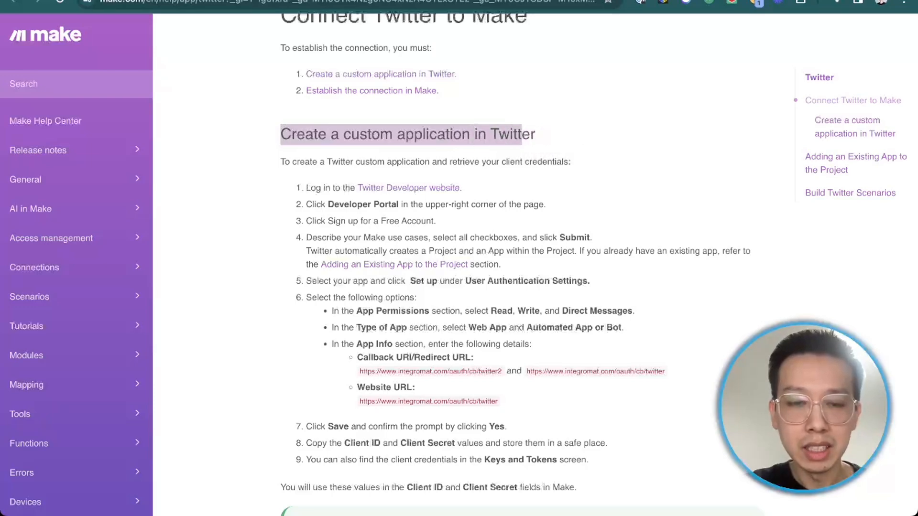
pyautogui.click(394, 265)
pyautogui.scroll(10, 394, 265)
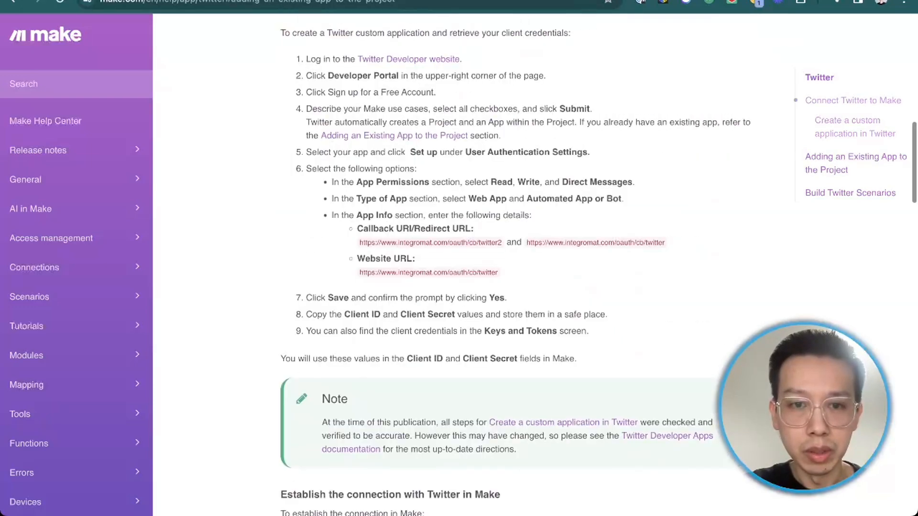
pyautogui.moveTo(364, 229); pyautogui.dragTo(474, 229)
pyautogui.scroll(1, 430, 201)
pyautogui.moveTo(281, 75); pyautogui.dragTo(624, 241)
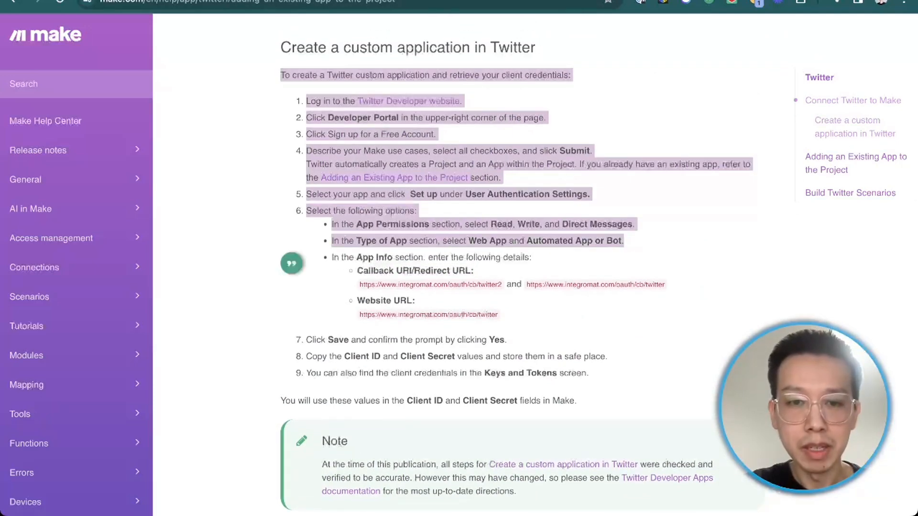
pyautogui.click(624, 241)
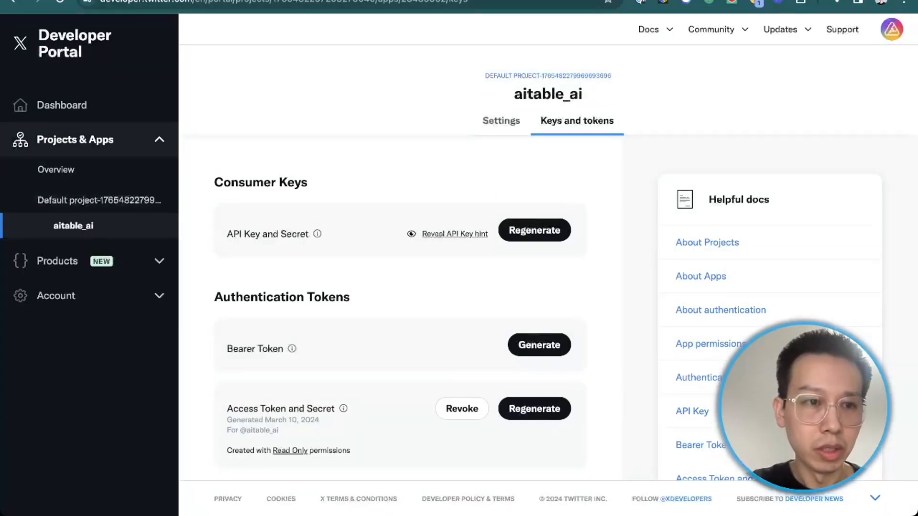
# In the X Developer Portal, open the aitable_ai app's Keys and tokens page and locate its OAuth 2.0 Client ID and Client Secret.
pyautogui.click(99, 200)
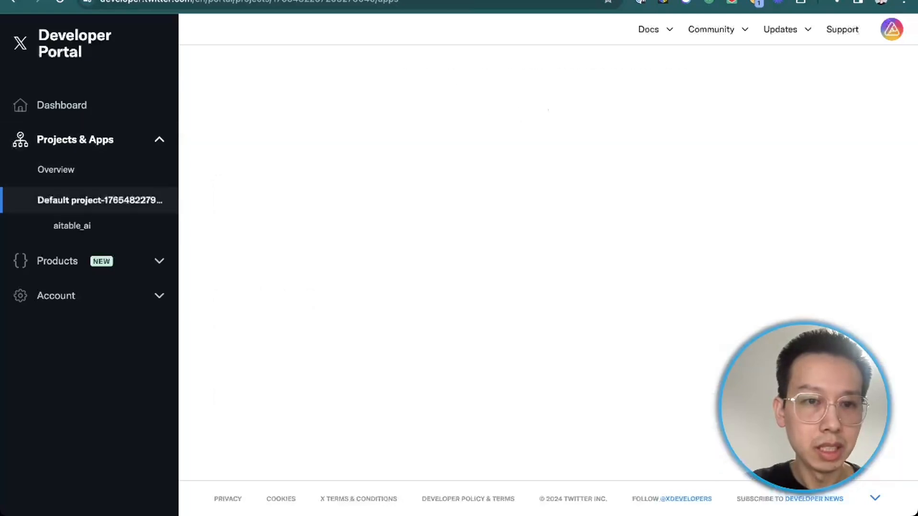
pyautogui.click(73, 226)
pyautogui.scroll(-1, 548, 239)
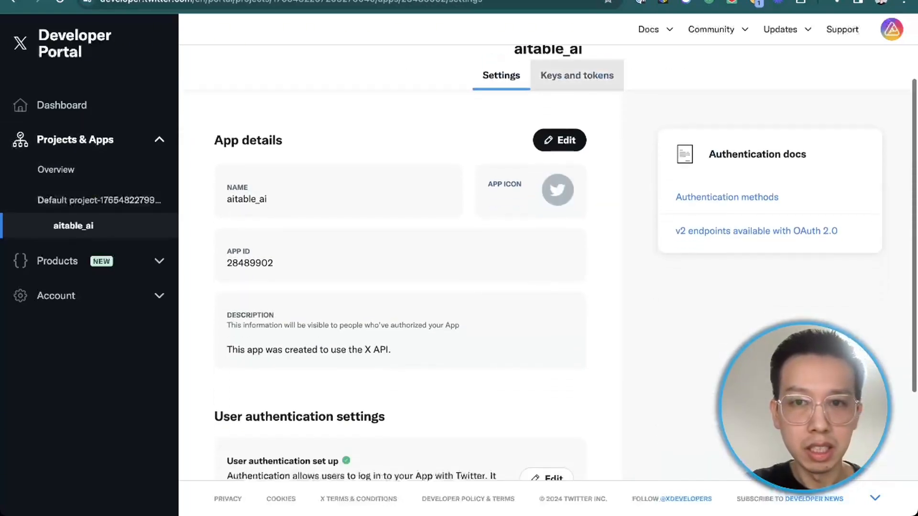
pyautogui.click(577, 75)
pyautogui.scroll(-1, 548, 263)
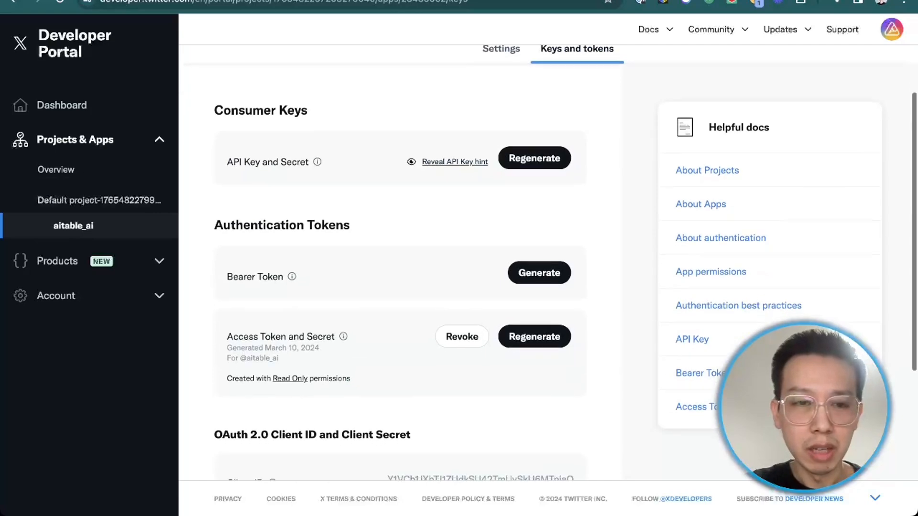
pyautogui.scroll(-4, 548, 263)
pyautogui.moveTo(227, 315); pyautogui.dragTo(266, 315)
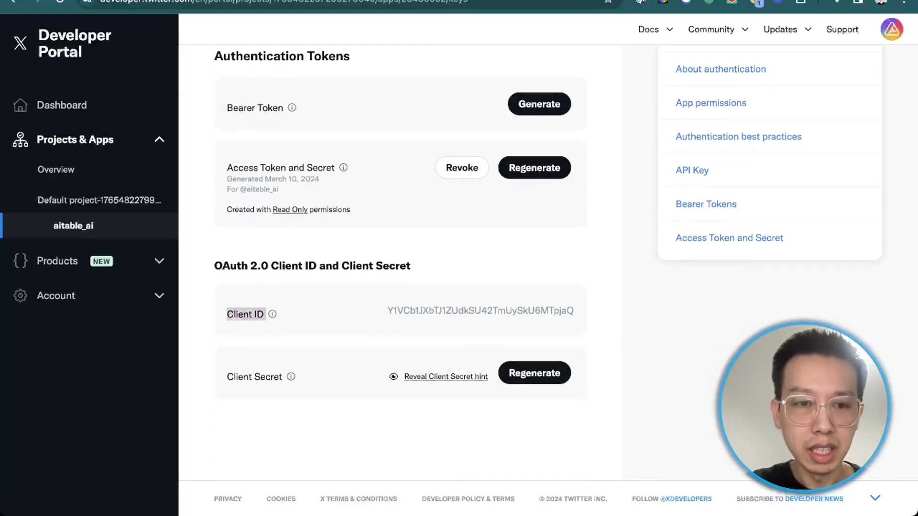
pyautogui.moveTo(234, 376); pyautogui.dragTo(290, 377)
pyautogui.click(315, 381)
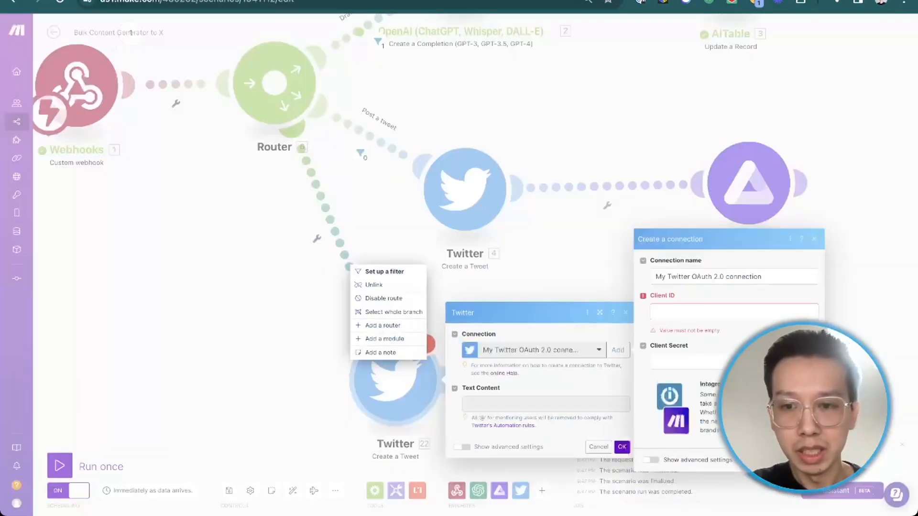
# Back in Make, close the unfinished Twitter connection form and cancel the new Twitter module's settings.
pyautogui.click(734, 362)
pyautogui.click(782, 460)
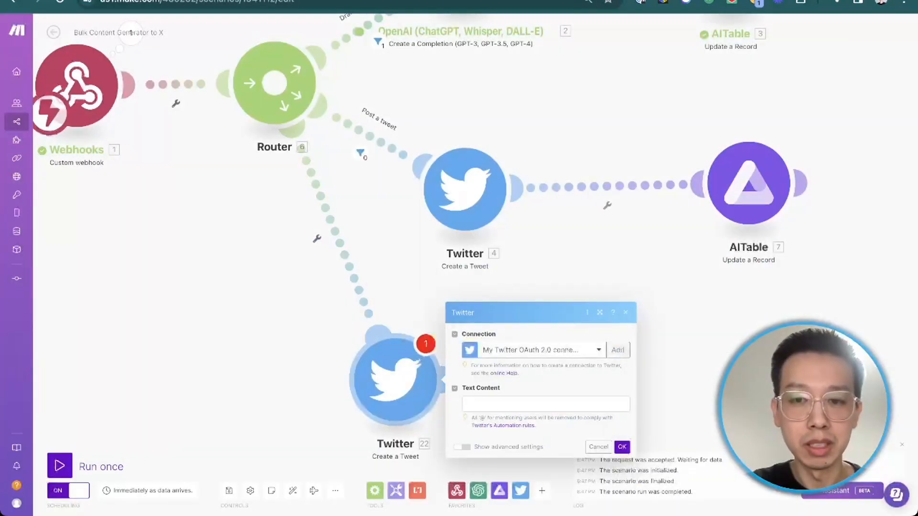
pyautogui.click(598, 447)
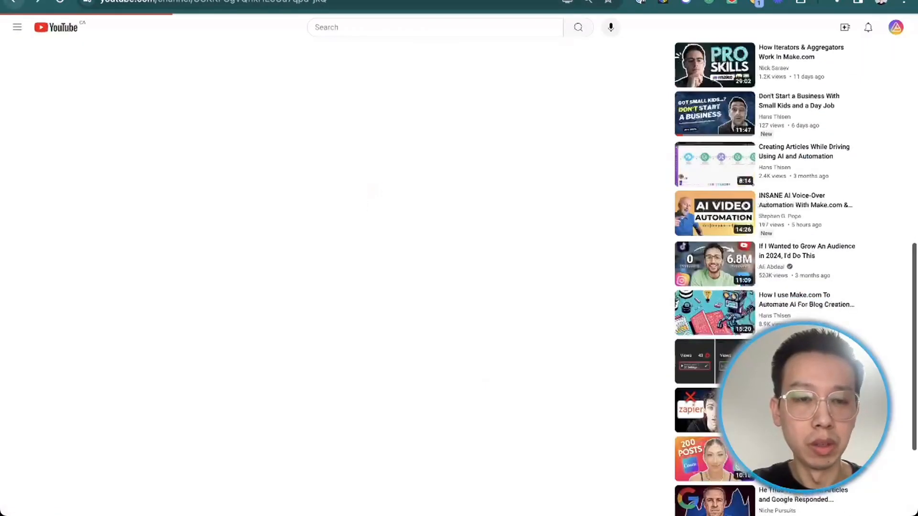
# On the AITable YouTube channel, open the Automate Bookkeeping in Make.com & AITable video from Use Cases and copy its title.
pyautogui.scroll(-4, 479, 287)
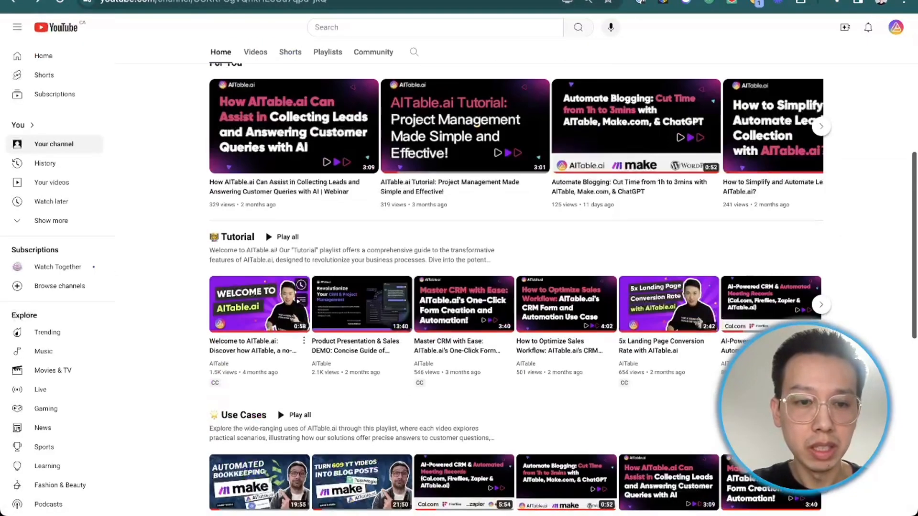
pyautogui.scroll(-3, 259, 305)
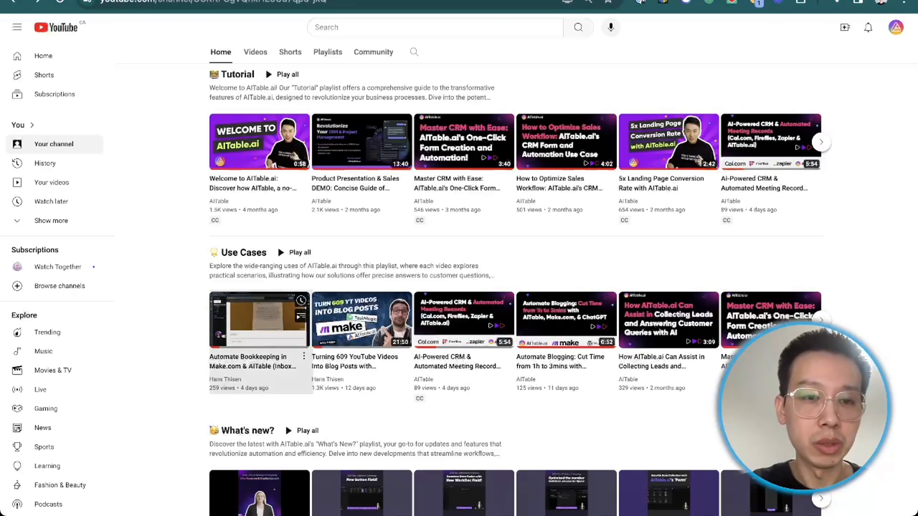
pyautogui.click(260, 320)
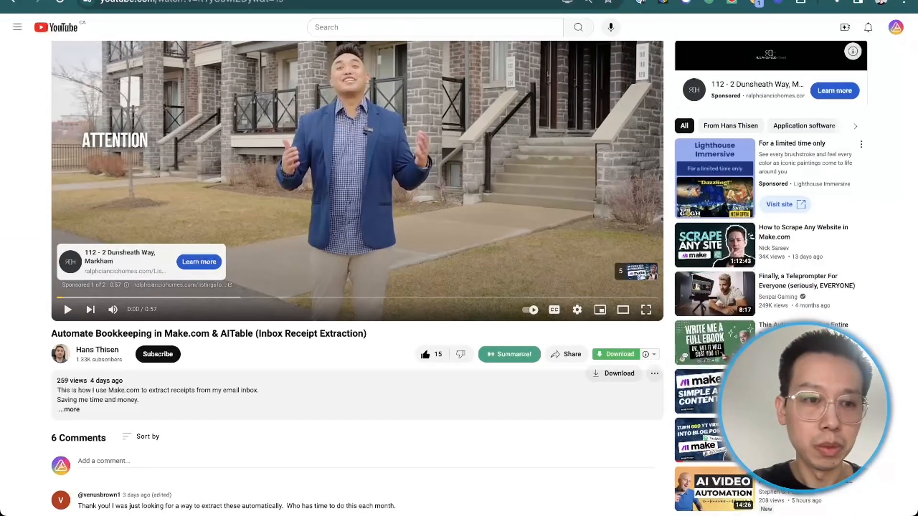
pyautogui.moveTo(51, 333); pyautogui.dragTo(368, 334)
pyautogui.press('super+c')
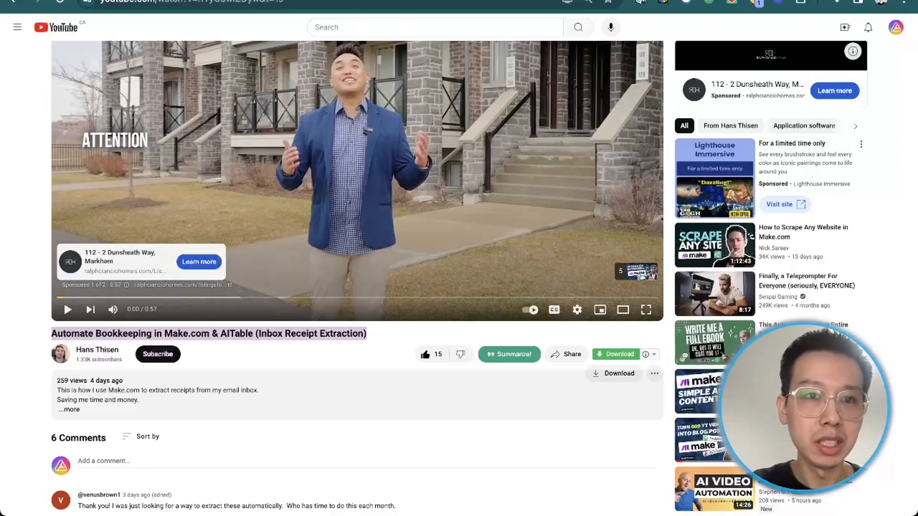
# In AITable, fill the third record's Idea with the title "Automate Bookkeeping in Make.com & AITable (Inbox Receipt Extraction)".
pyautogui.hotkey('ctrl', 'Tab')
pyautogui.doubleClick(144, 262)
pyautogui.press('super+v')
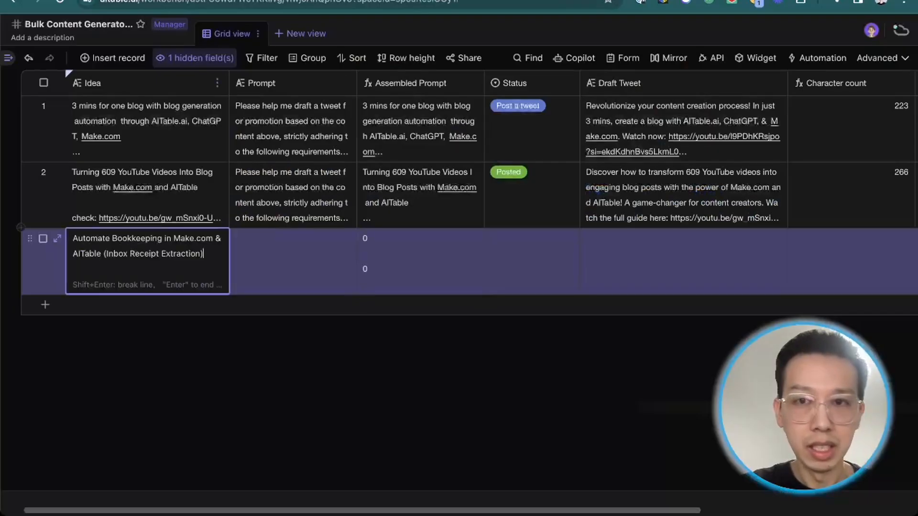
pyautogui.click(293, 262)
# Return to the bookkeeping video on YouTube and copy its share link.
pyautogui.hotkey('ctrl', 'shift', 'Tab')
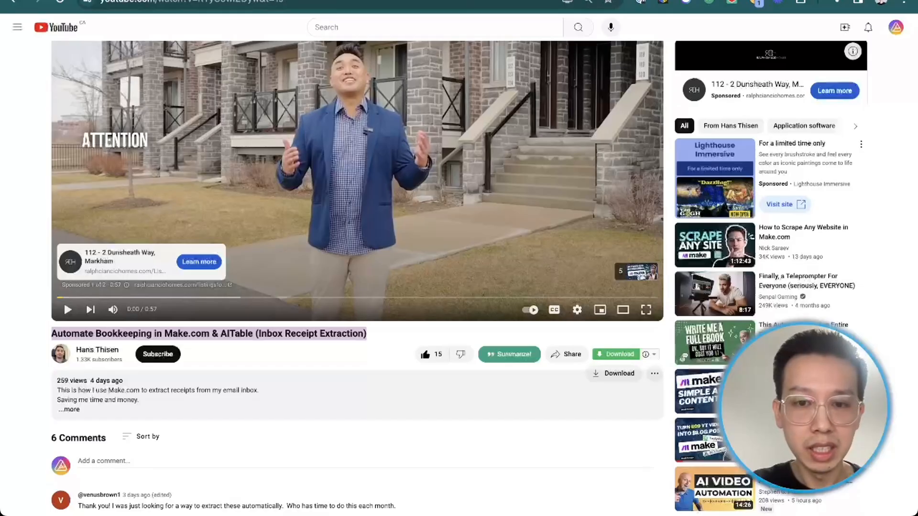
pyautogui.click(567, 354)
pyautogui.click(551, 317)
pyautogui.hotkey('ctrl', 'Tab')
pyautogui.doubleClick(147, 262)
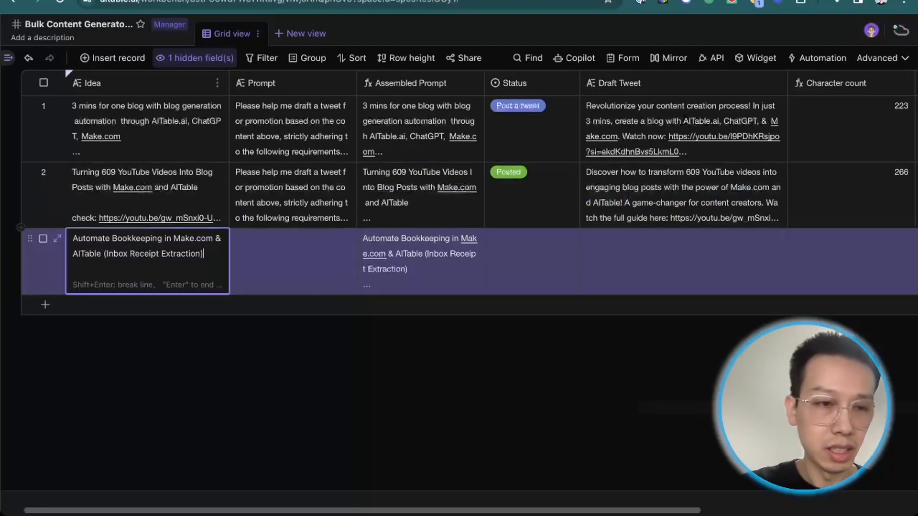
pyautogui.hotkey('shift', 'Return')
pyautogui.write('check')
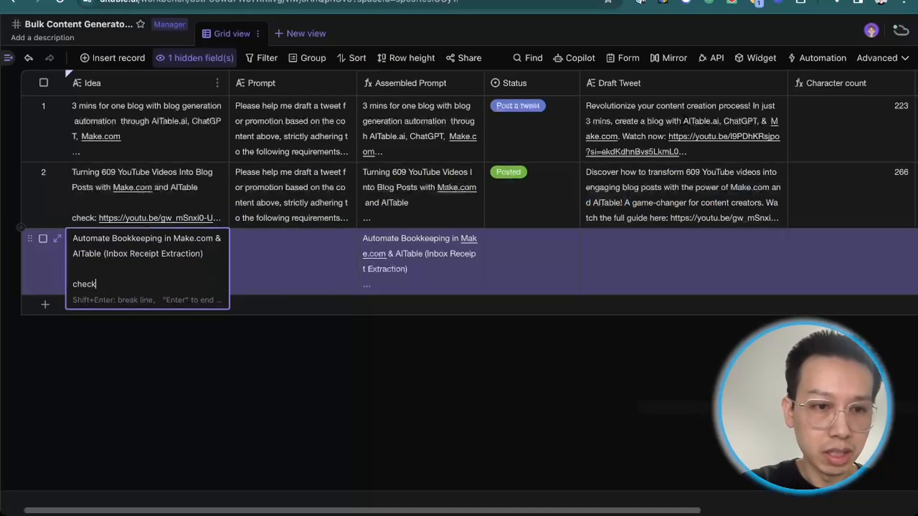
pyautogui.write('out at:')
pyautogui.write('https://youtu.be/RYyC5wIZDyw?si=OBRFQocNbbgQQD1M')
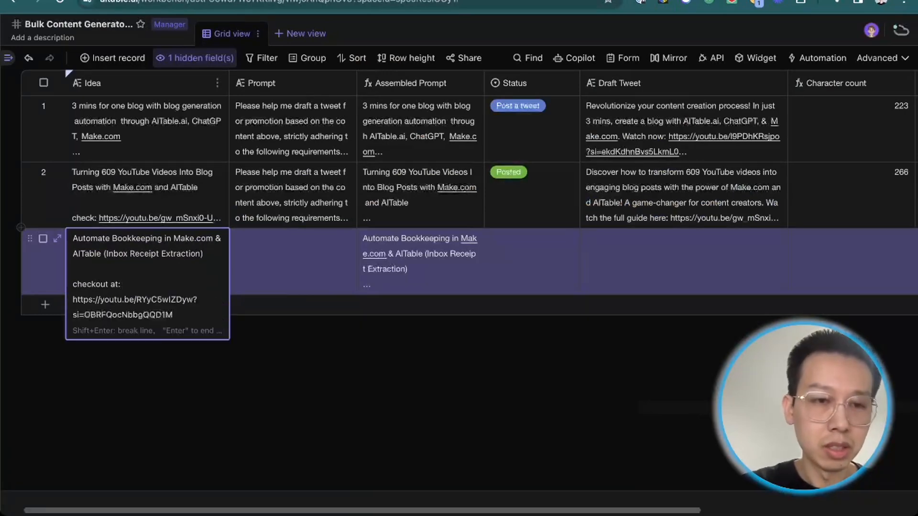
pyautogui.press('Return')
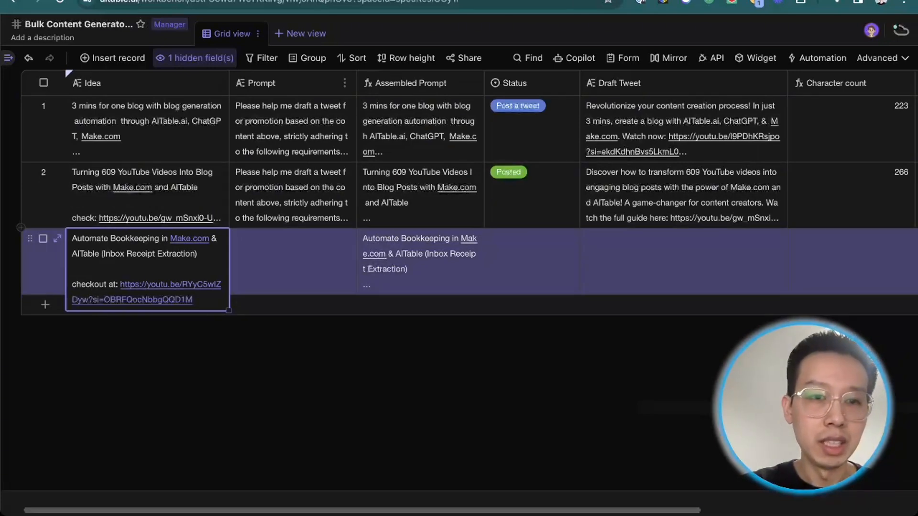
# Copy the second record's Prompt into the third record's Prompt.
pyautogui.click(292, 262)
pyautogui.click(292, 201)
pyautogui.press('super+c')
pyautogui.click(293, 261)
pyautogui.press('super+v')
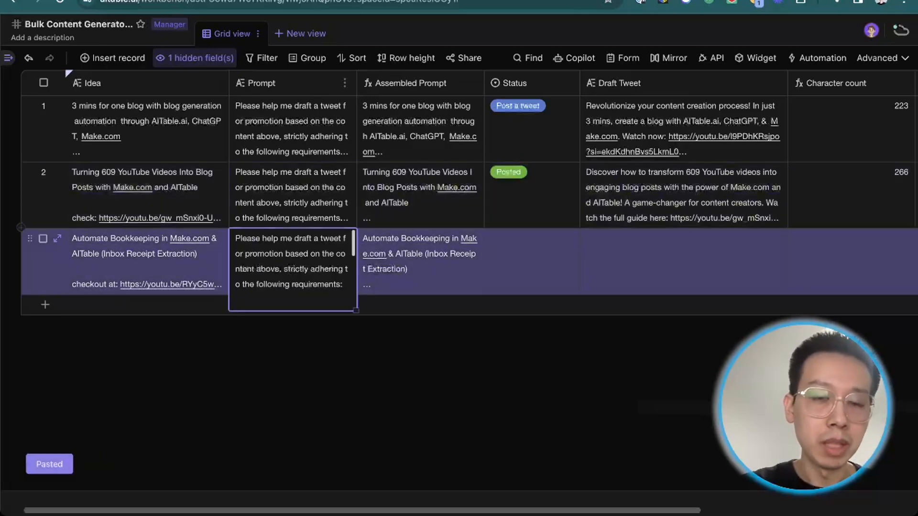
pyautogui.scroll(-2, 292, 268)
pyautogui.scroll(2, 293, 268)
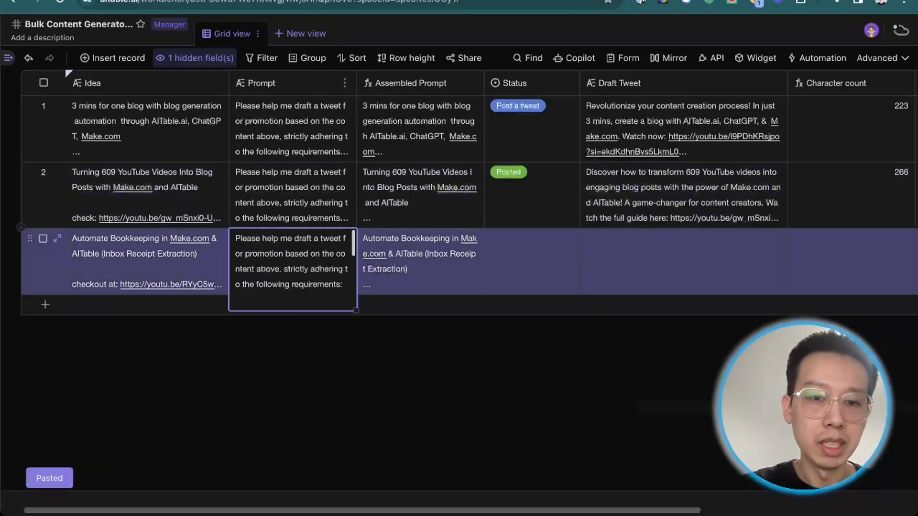
# Check the third record's Assembled Prompt and set its Status to Draft a tweet.
pyautogui.click(420, 261)
pyautogui.scroll(-1, 421, 270)
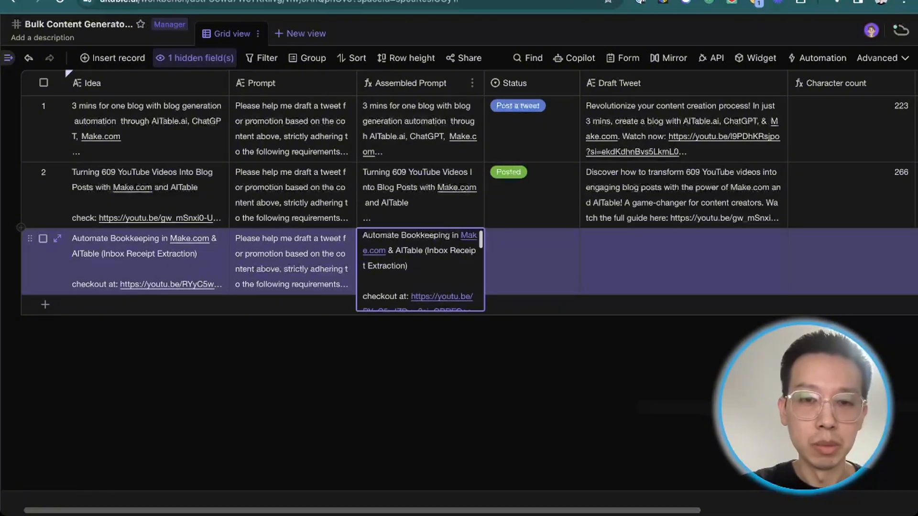
pyautogui.click(532, 262)
pyautogui.hscroll(2, 532, 261)
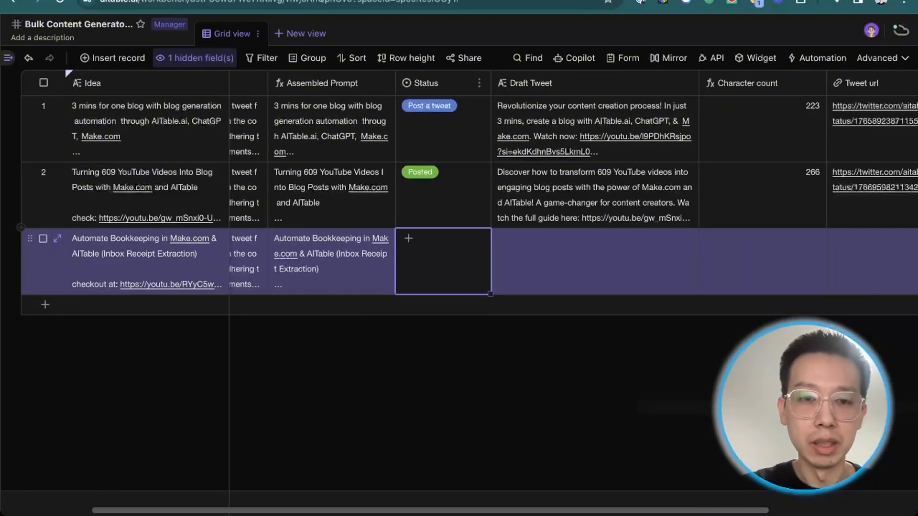
pyautogui.click(332, 261)
pyautogui.scroll(-1, 331, 267)
pyautogui.doubleClick(443, 262)
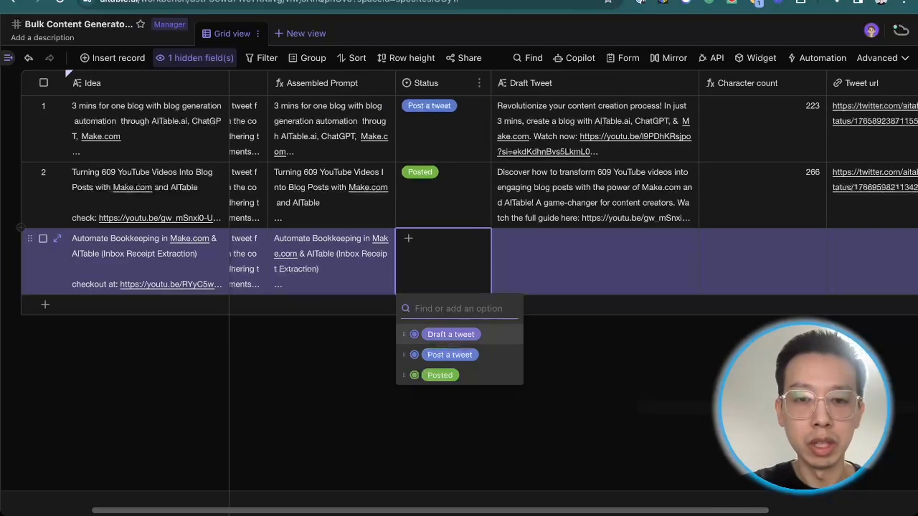
pyautogui.click(451, 335)
pyautogui.hscroll(2, 451, 335)
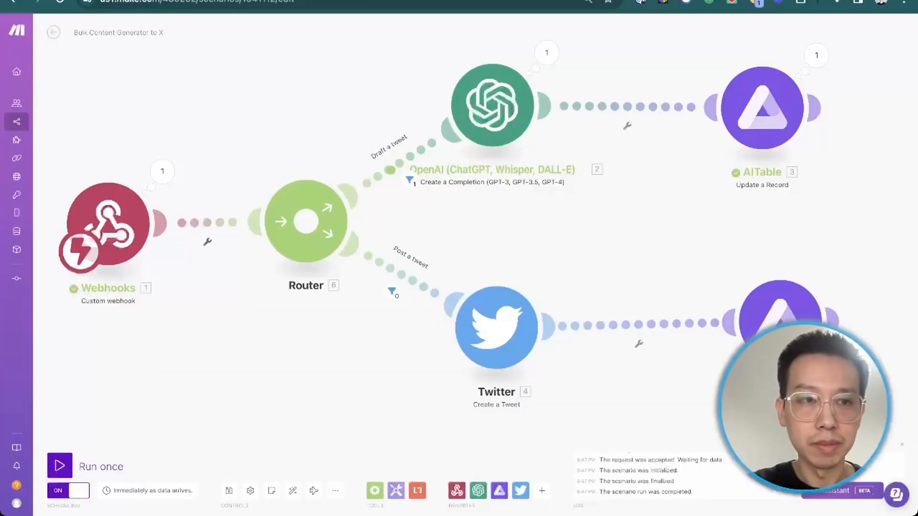
# Switch to Make and leave the Bulk Content Generator to X scenario editor, saving the changes.
pyautogui.click(54, 32)
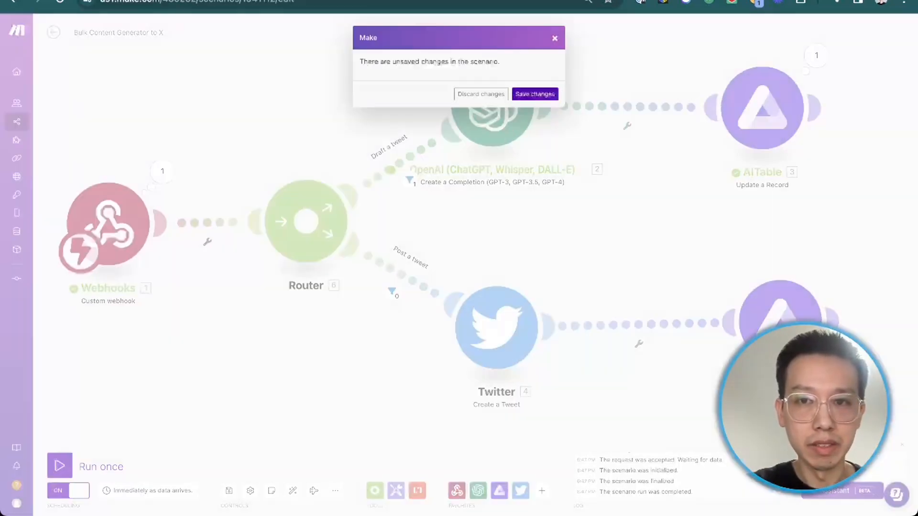
pyautogui.click(535, 93)
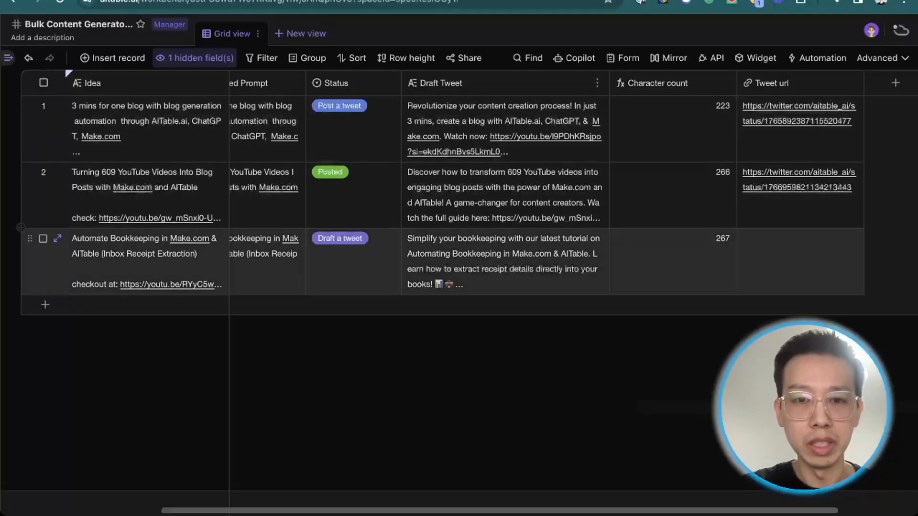
# In AITable, expand the third record and read through its Draft Tweet, including the wording, link, hashtags and character count.
pyautogui.click(505, 263)
pyautogui.scroll(-1, 504, 270)
pyautogui.scroll(1, 505, 271)
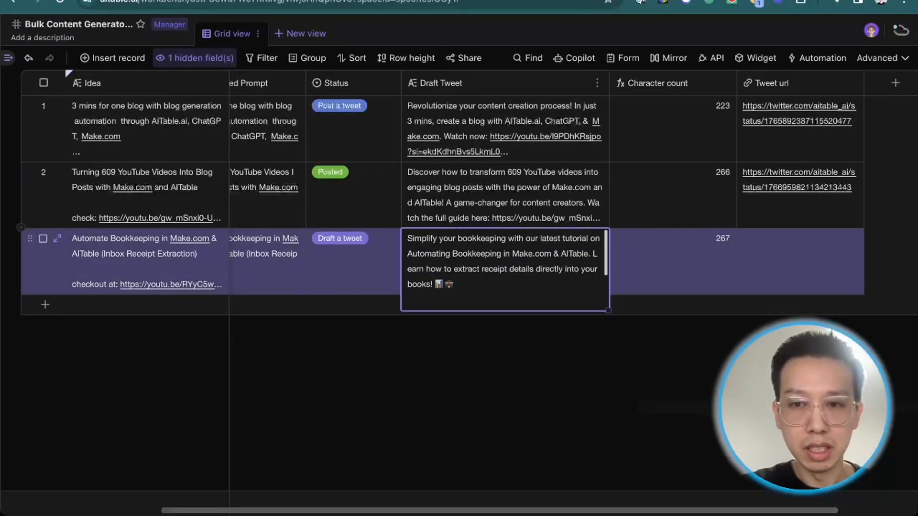
pyautogui.click(673, 263)
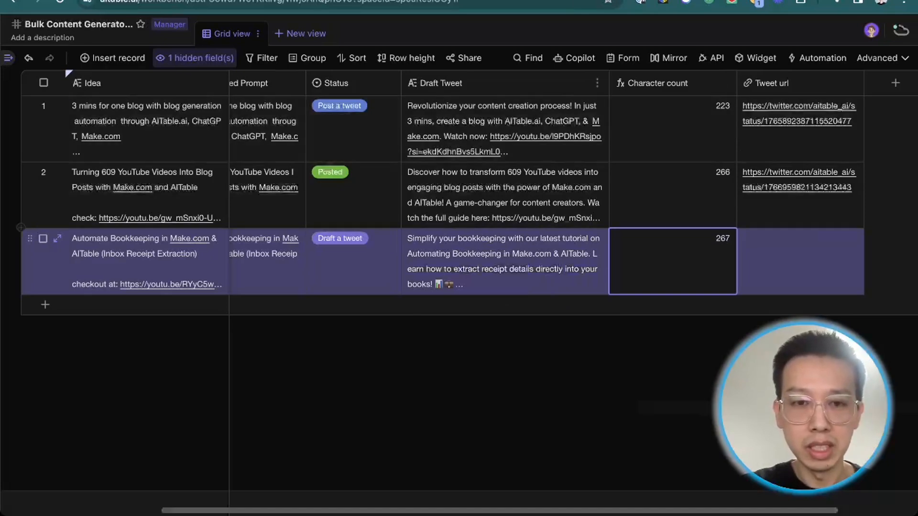
pyautogui.click(504, 263)
pyautogui.press('space')
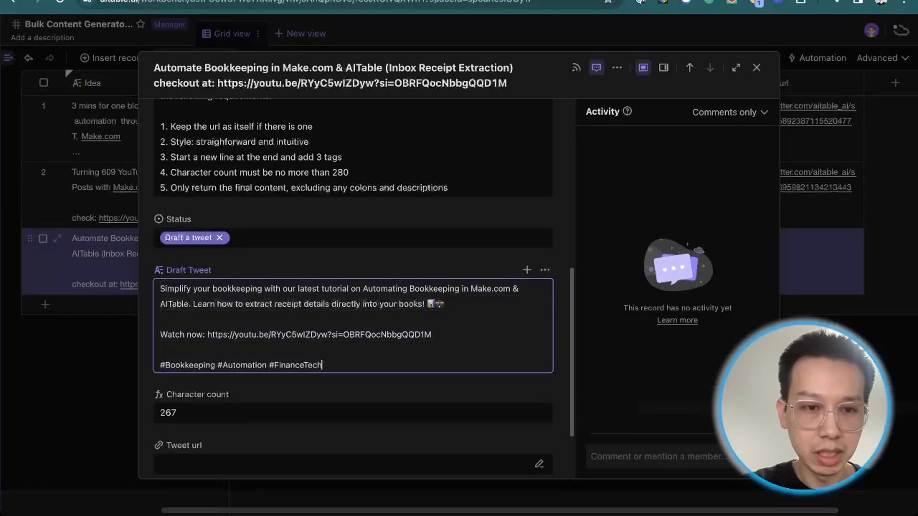
pyautogui.moveTo(170, 365); pyautogui.dragTo(324, 365)
pyautogui.click(324, 365)
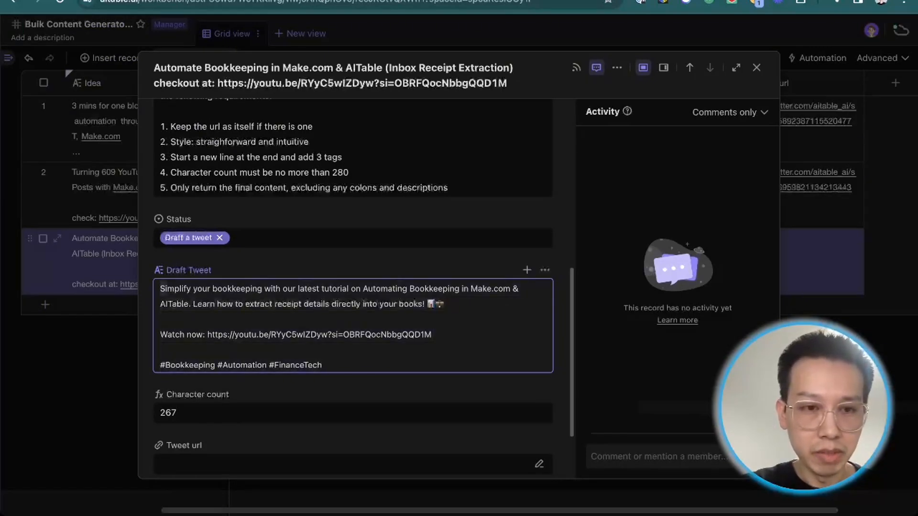
pyautogui.moveTo(161, 289); pyautogui.dragTo(272, 289)
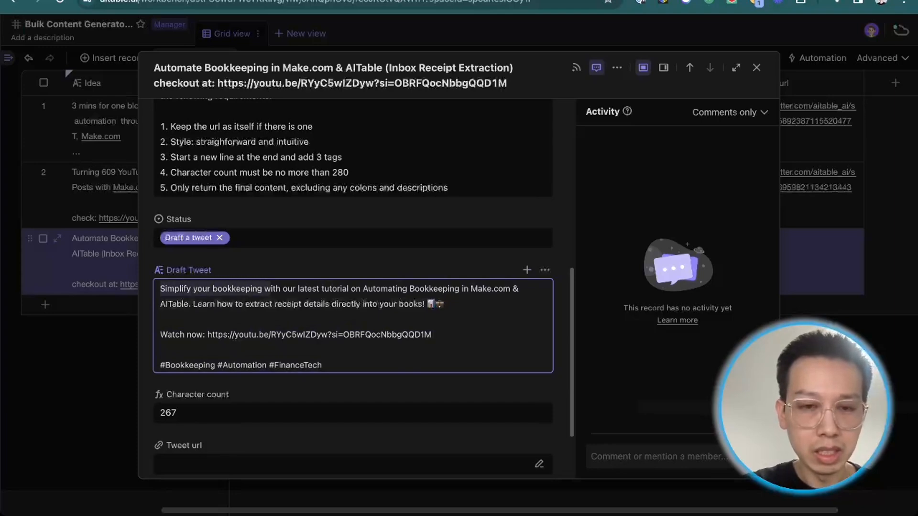
pyautogui.moveTo(361, 289); pyautogui.dragTo(192, 305)
pyautogui.click(207, 304)
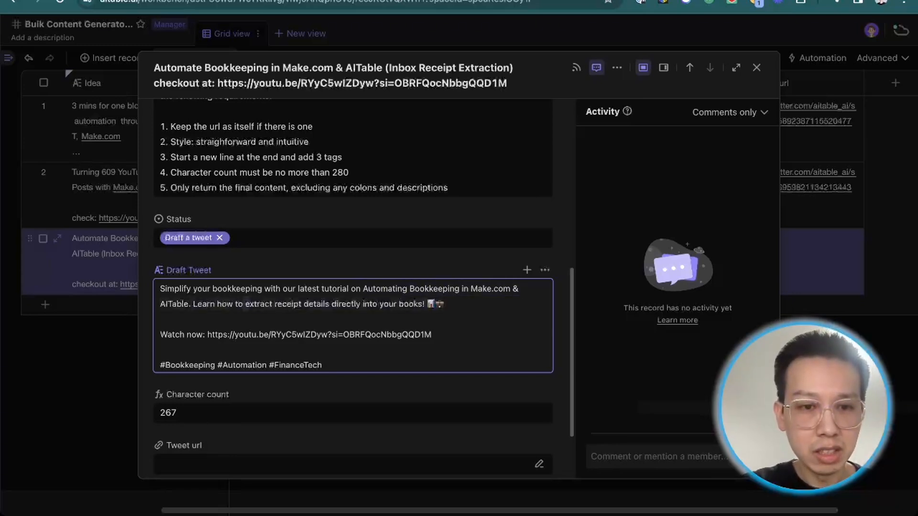
pyautogui.moveTo(245, 304); pyautogui.dragTo(361, 304)
pyautogui.click(380, 304)
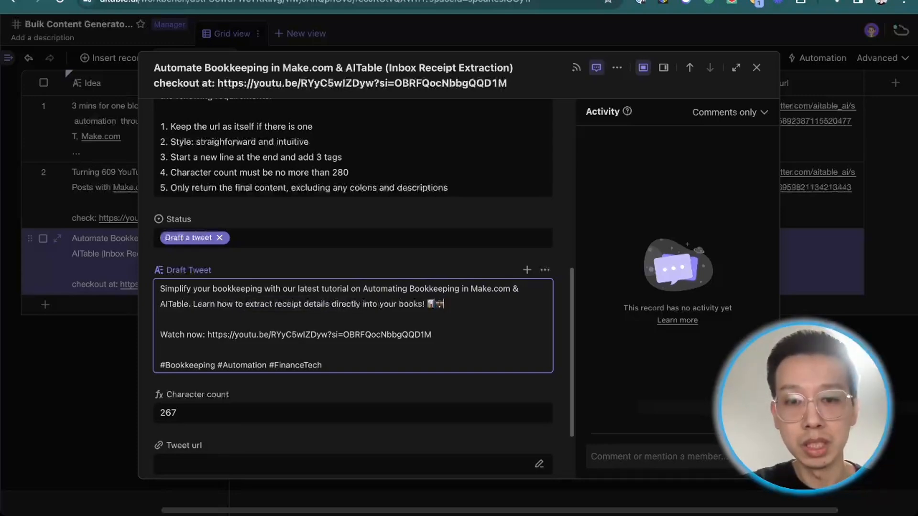
pyautogui.click(756, 68)
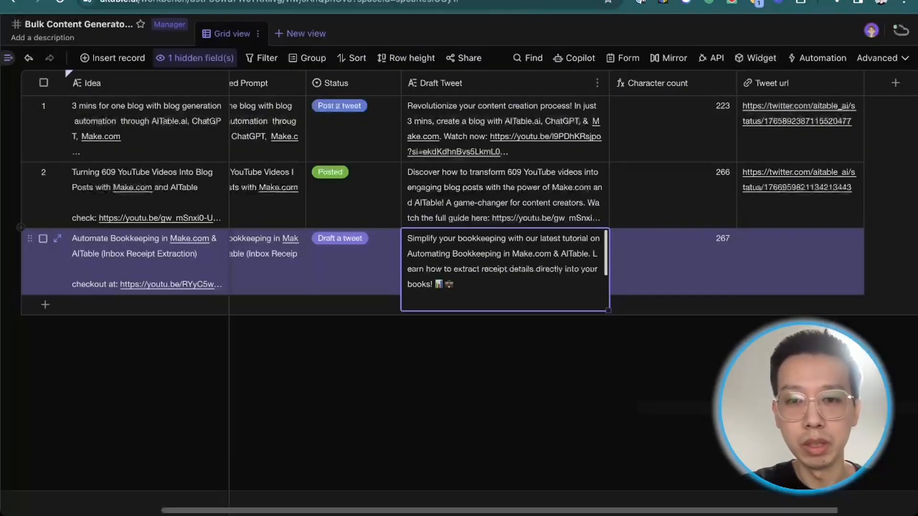
# Set the third record's Status to Post a tweet.
pyautogui.click(673, 261)
pyautogui.doubleClick(353, 261)
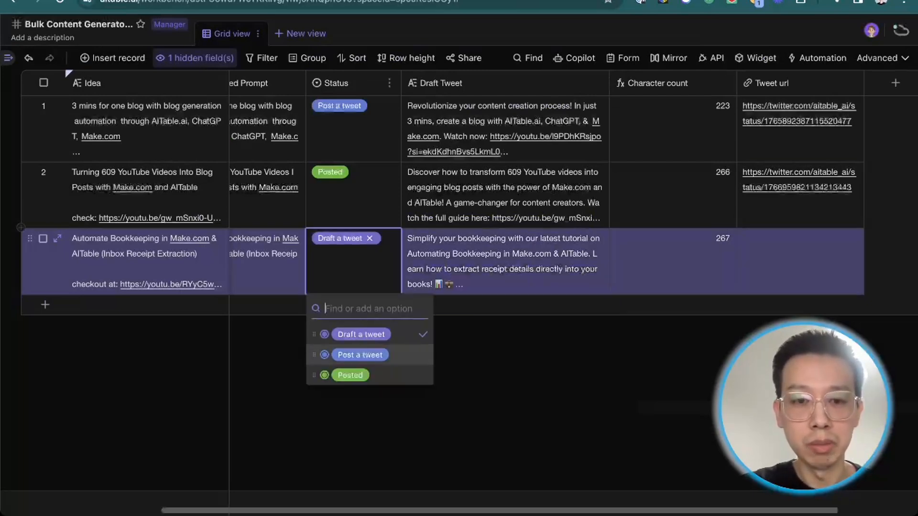
pyautogui.click(360, 354)
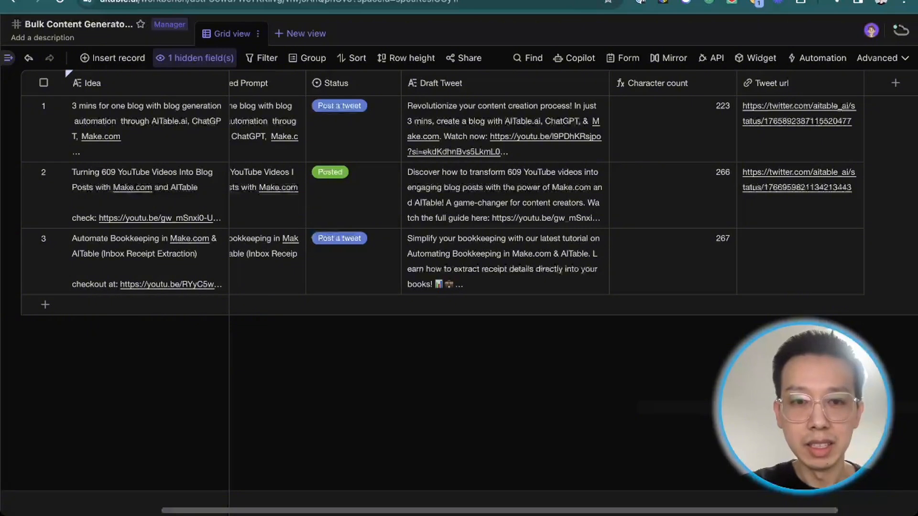
pyautogui.click(453, 200)
pyautogui.click(450, 262)
pyautogui.click(401, 355)
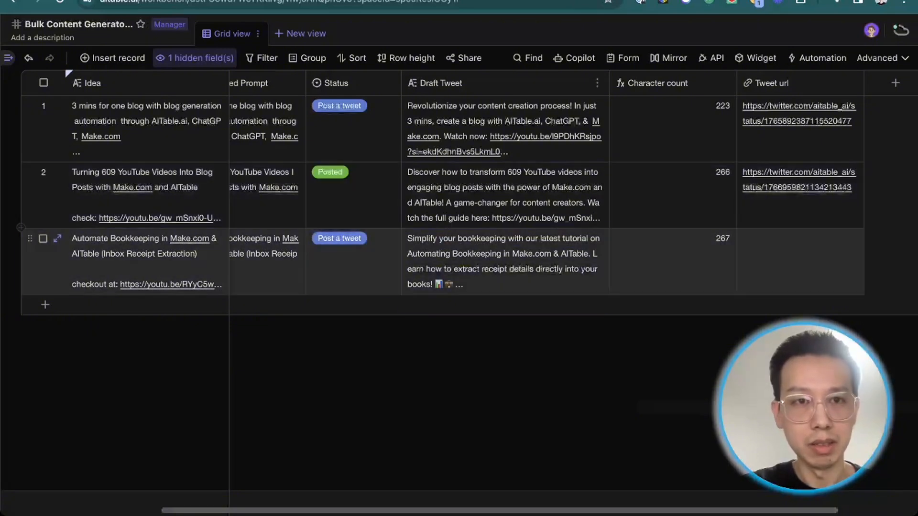
pyautogui.click(560, 270)
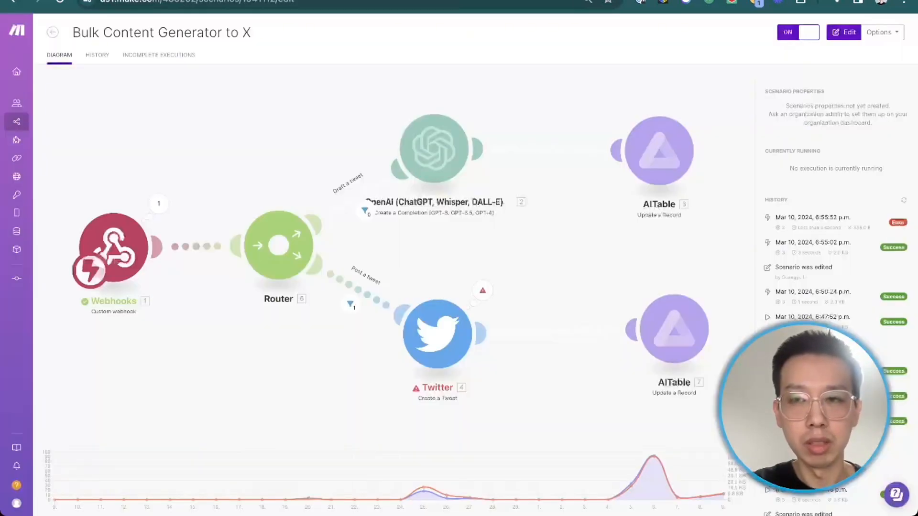
# In Make, open the failed run's Twitter module output and examine the error details.
pyautogui.click(528, 354)
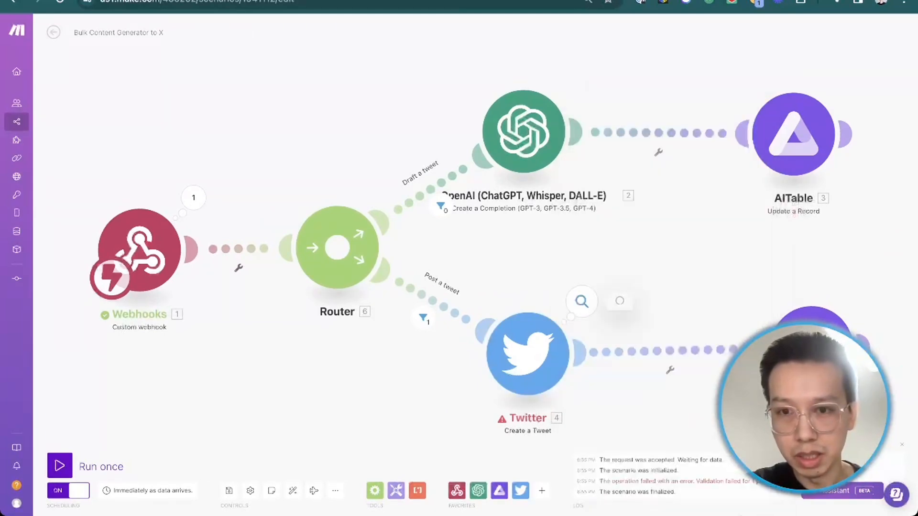
pyautogui.click(581, 301)
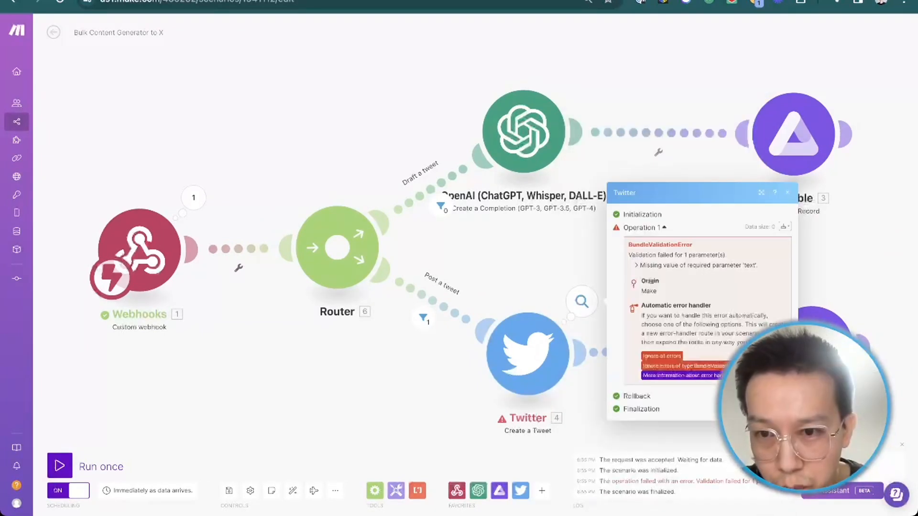
pyautogui.click(788, 193)
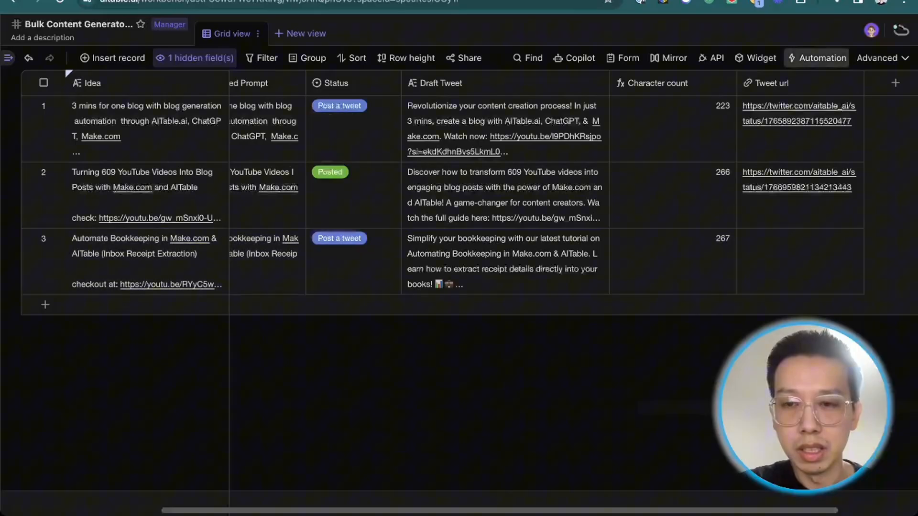
# In AITable's Post a tweet automation, rename the "Tweet" key to "Draft Tweet" in the web request's JSON body.
pyautogui.click(879, 58)
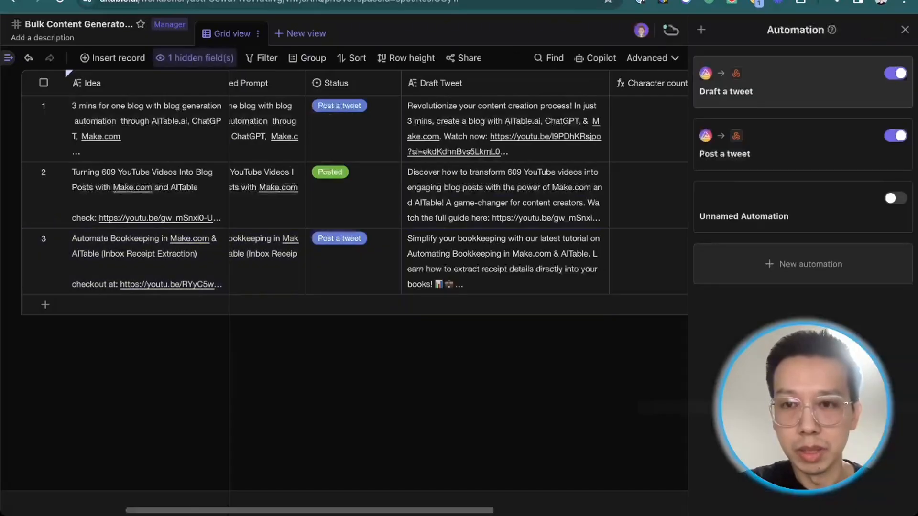
pyautogui.click(727, 154)
pyautogui.click(323, 341)
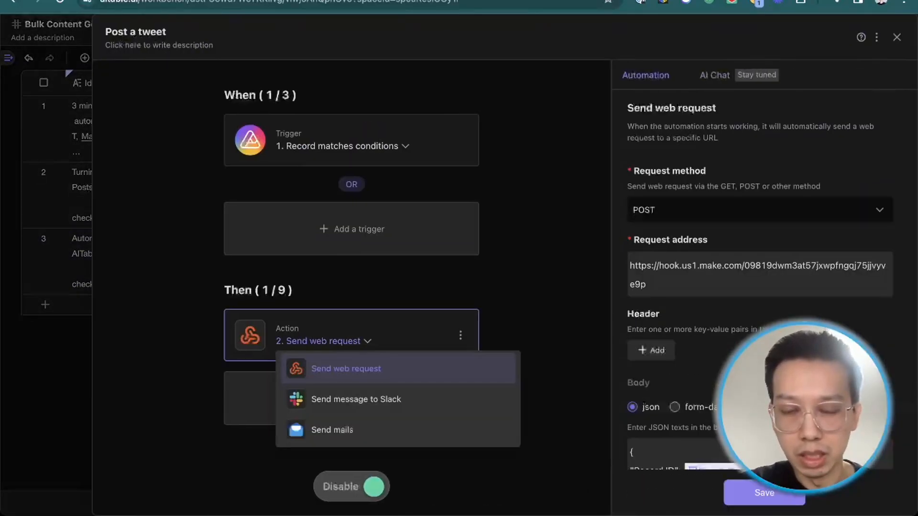
pyautogui.scroll(-2, 761, 287)
pyautogui.click(634, 439)
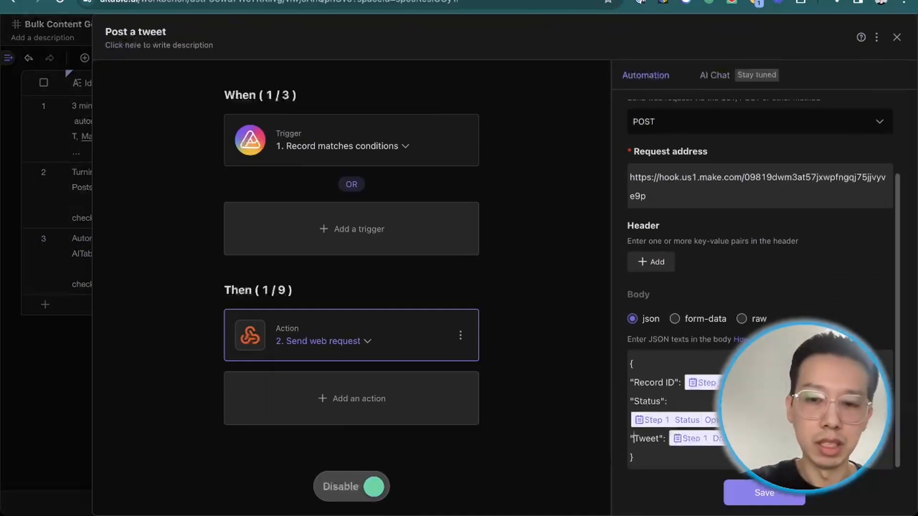
pyautogui.write('Draft')
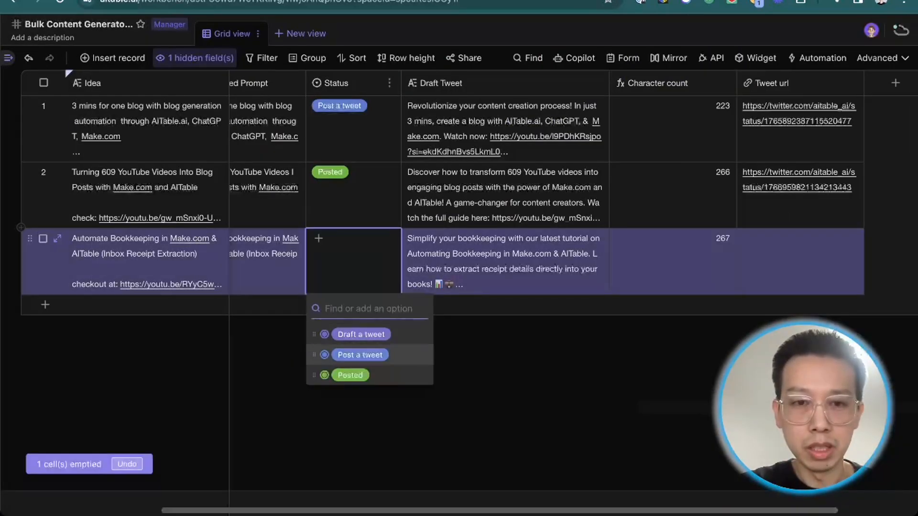
# Retry posting by setting the third record's Status to Post a tweet, and clear that Status again.
pyautogui.click(360, 355)
pyautogui.click(353, 266)
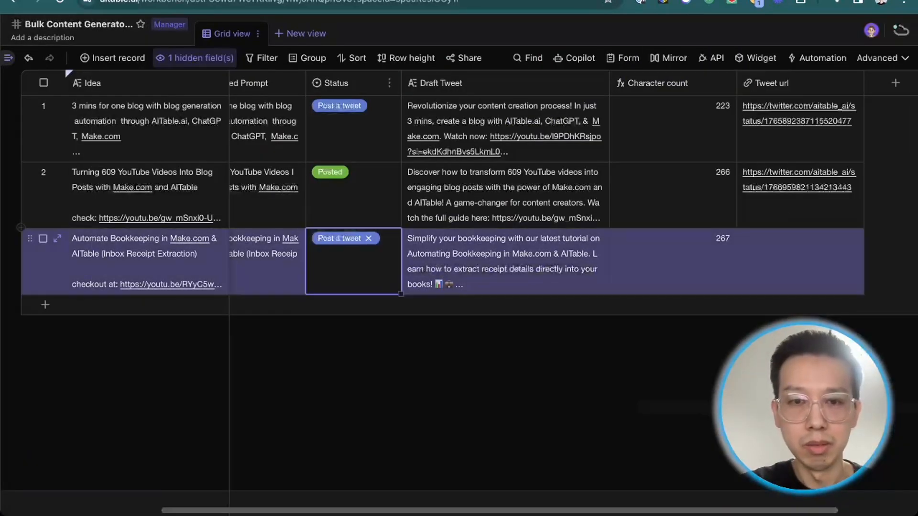
pyautogui.press('Delete')
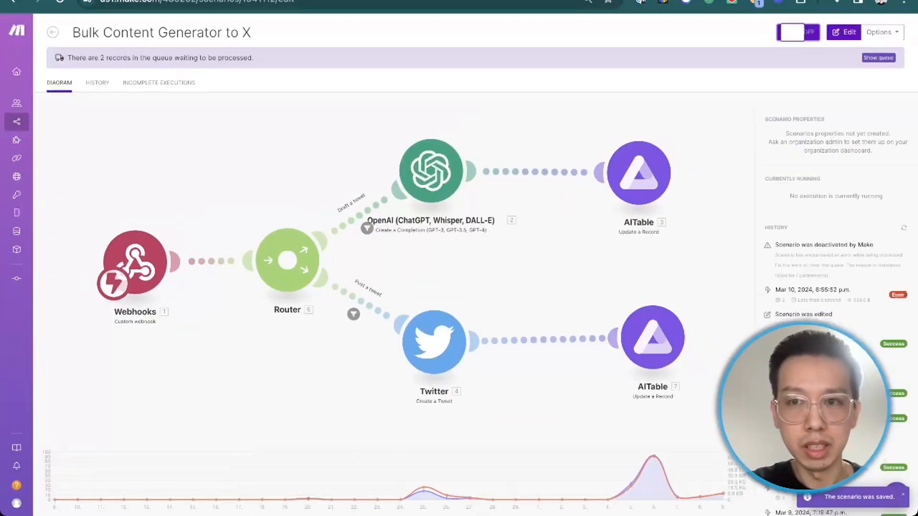
# In Make, delete the data waiting in the scenario's webhook queue.
pyautogui.click(800, 124)
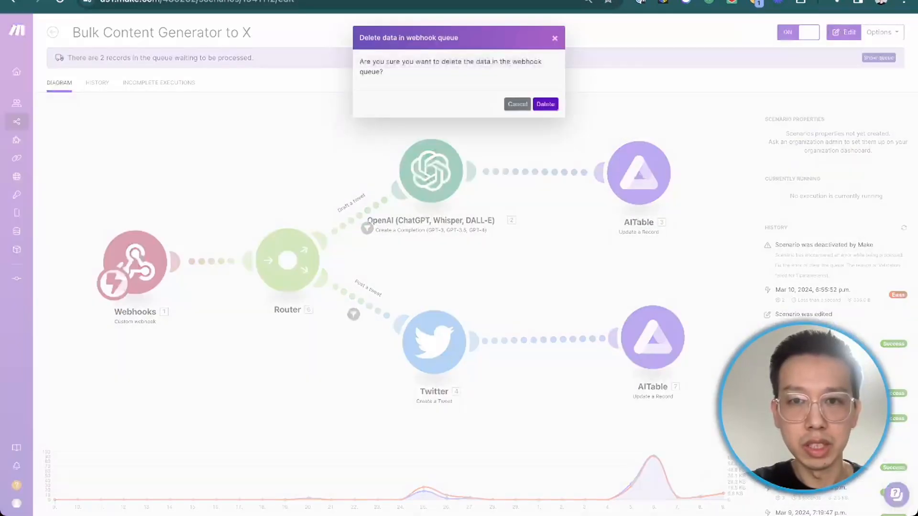
pyautogui.click(545, 104)
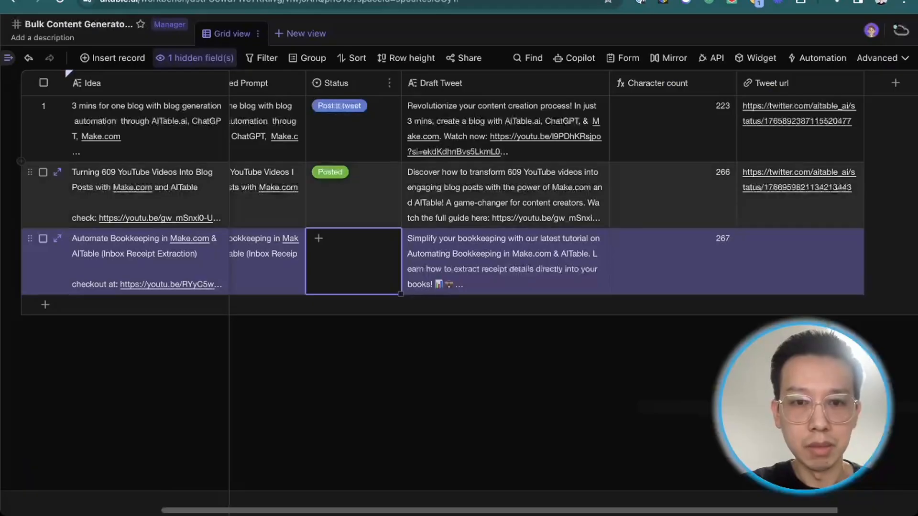
# In AITable, set the third record's Status to Post a tweet to send its data to the webhook.
pyautogui.press('Return')
pyautogui.press('Down')
pyautogui.press('Return')
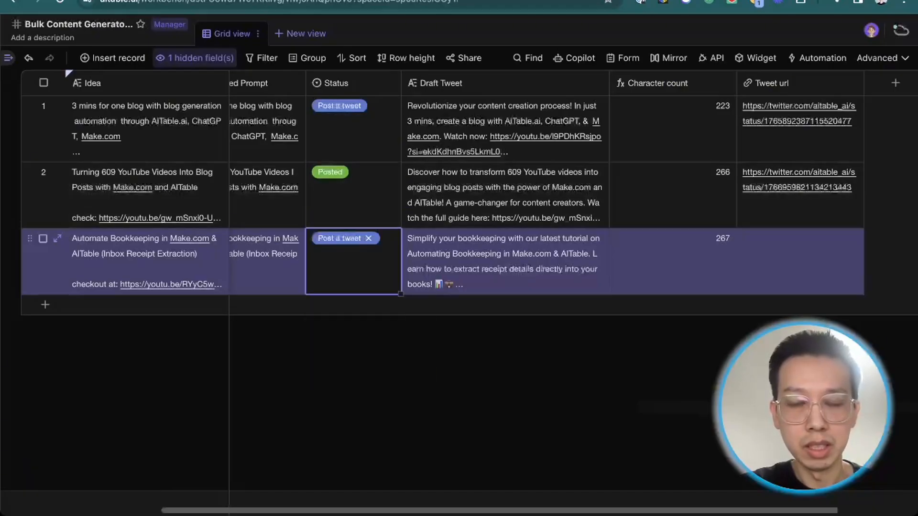
pyautogui.press('Escape')
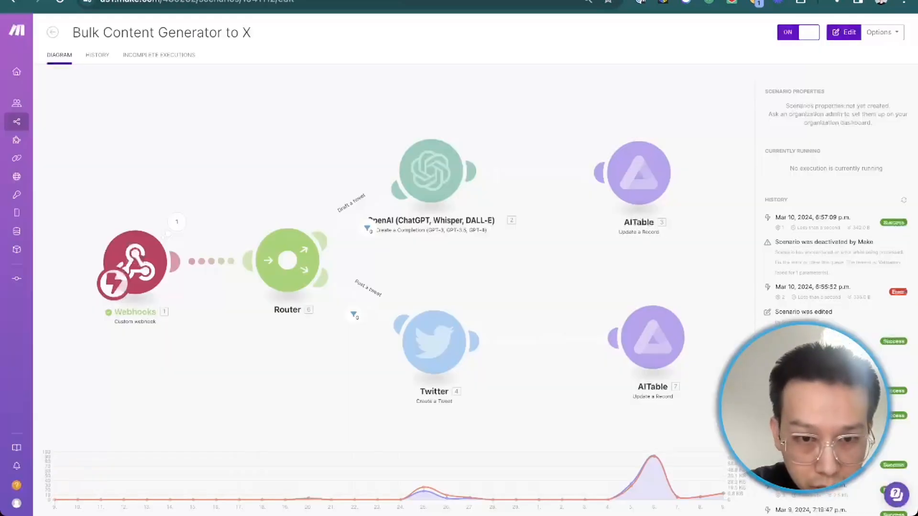
# In Make, inspect the Post a tweet filter and replace the missing Tweet field in its Exists condition with the webhook's Draft Tweet.
pyautogui.click(423, 317)
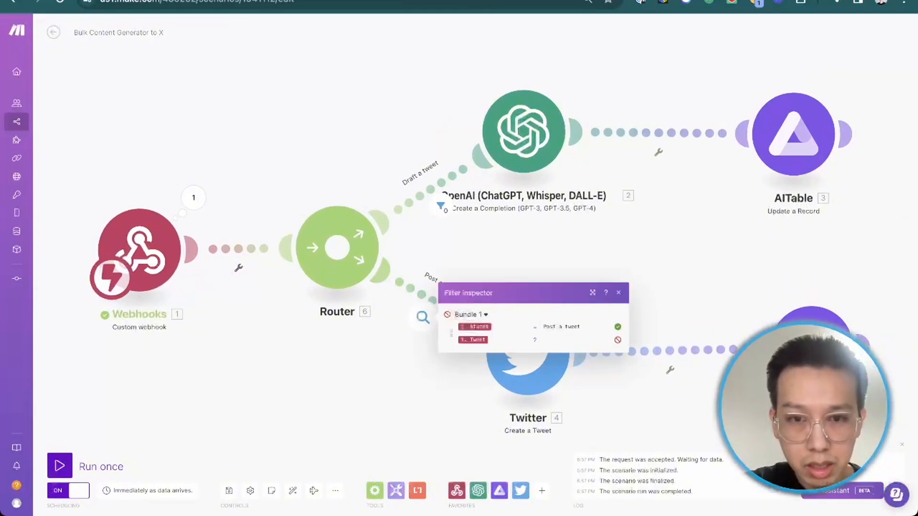
pyautogui.click(399, 336)
pyautogui.click(423, 317)
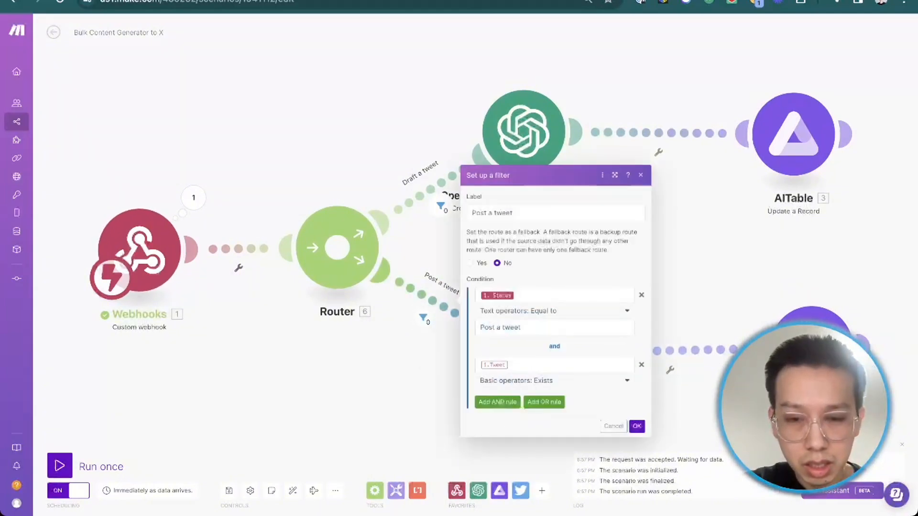
pyautogui.click(530, 365)
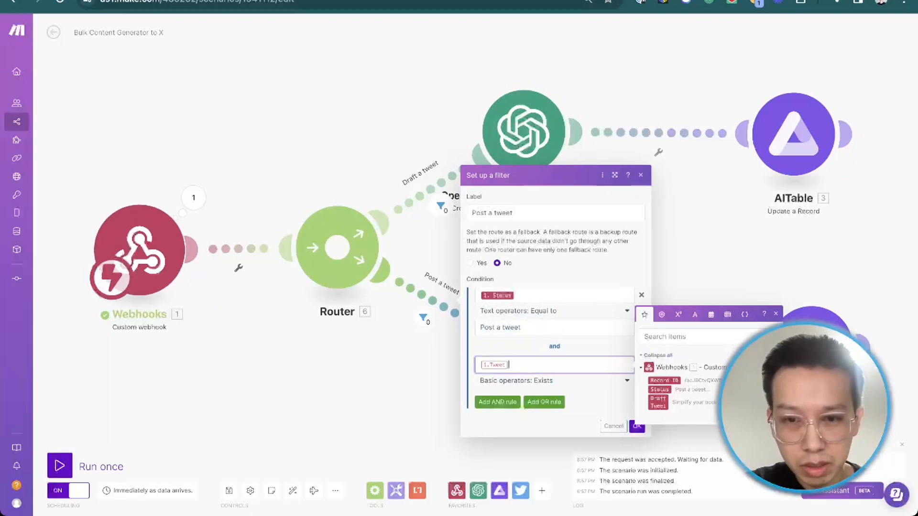
pyautogui.click(658, 402)
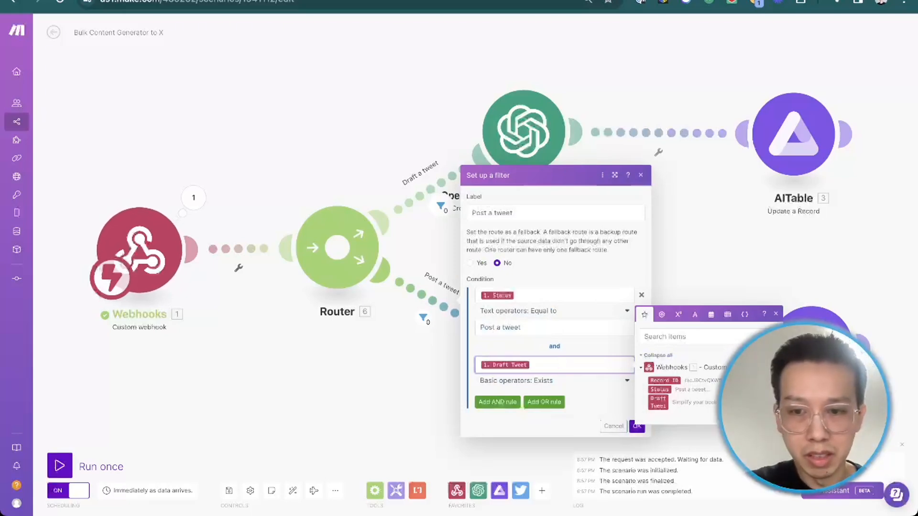
pyautogui.click(637, 426)
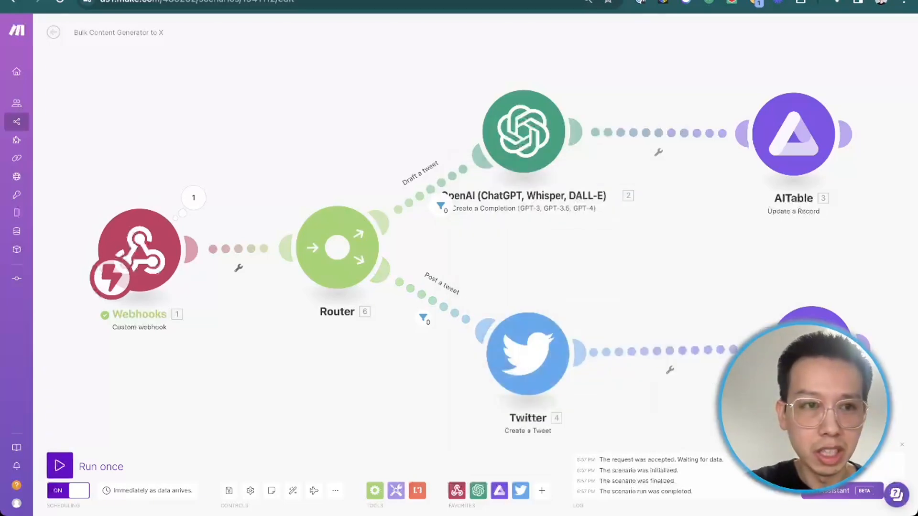
# Start a single run of the scenario, stop it, and save the scenario.
pyautogui.click(59, 466)
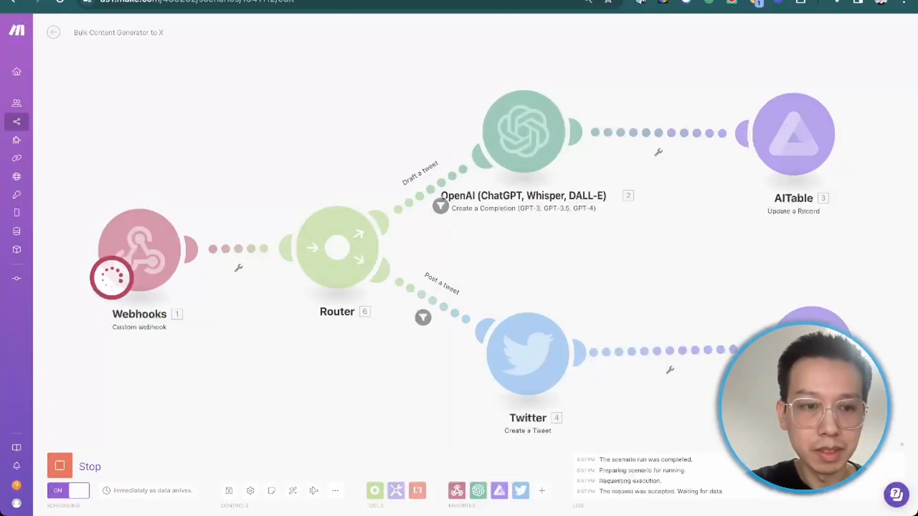
pyautogui.click(59, 466)
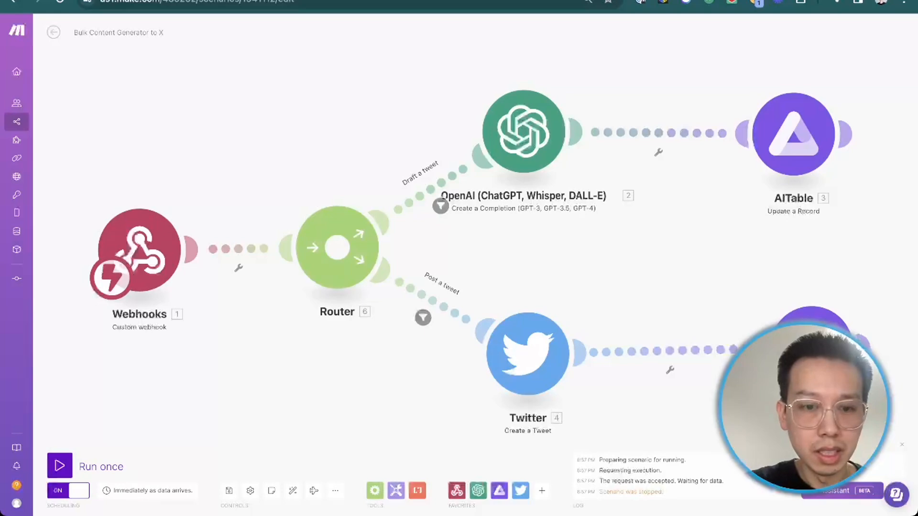
pyautogui.click(229, 491)
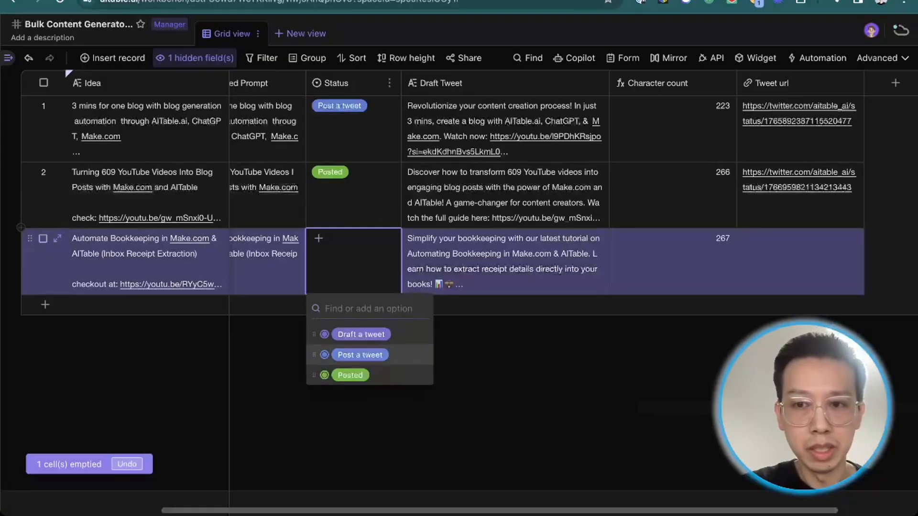
# Retry posting by setting the third record's Status to Post a tweet in AITable, and check the Twitter module's error and settings in Make.
pyautogui.click(349, 353)
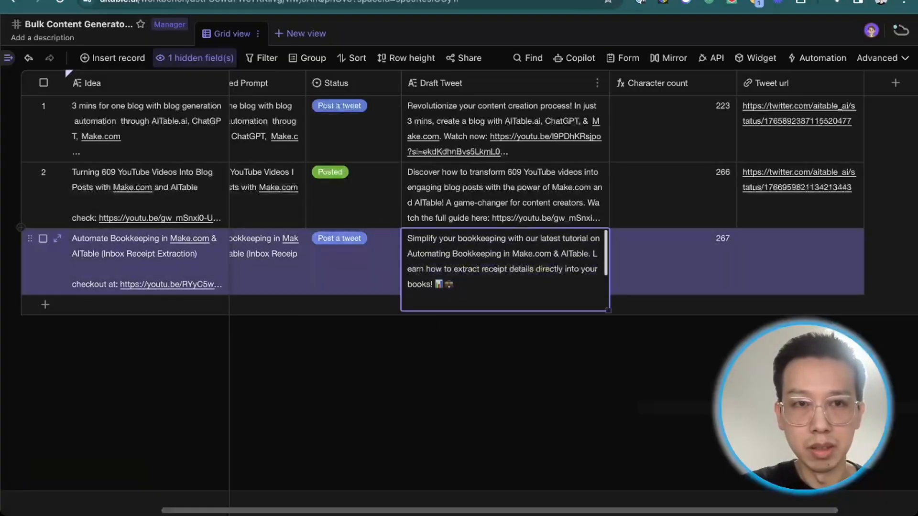
pyautogui.click(493, 373)
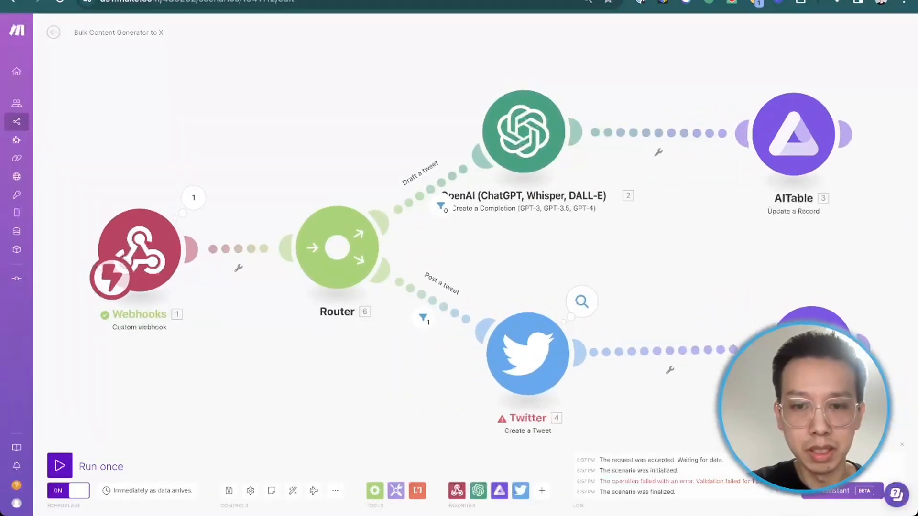
pyautogui.click(582, 302)
pyautogui.click(528, 354)
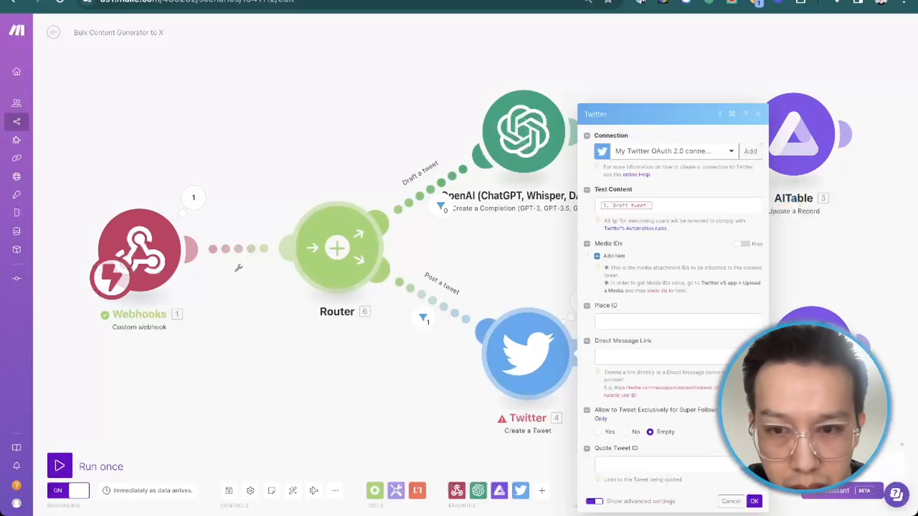
pyautogui.click(337, 248)
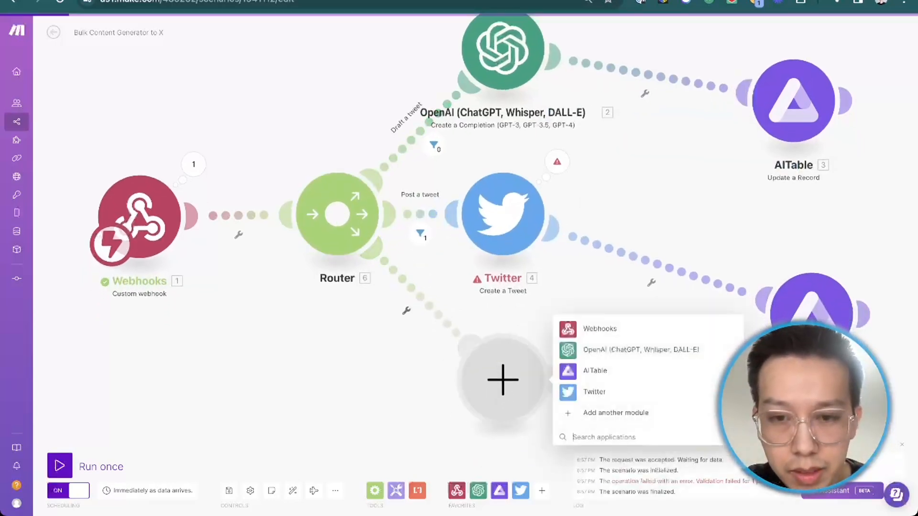
pyautogui.rightClick(485, 375)
pyautogui.click(515, 394)
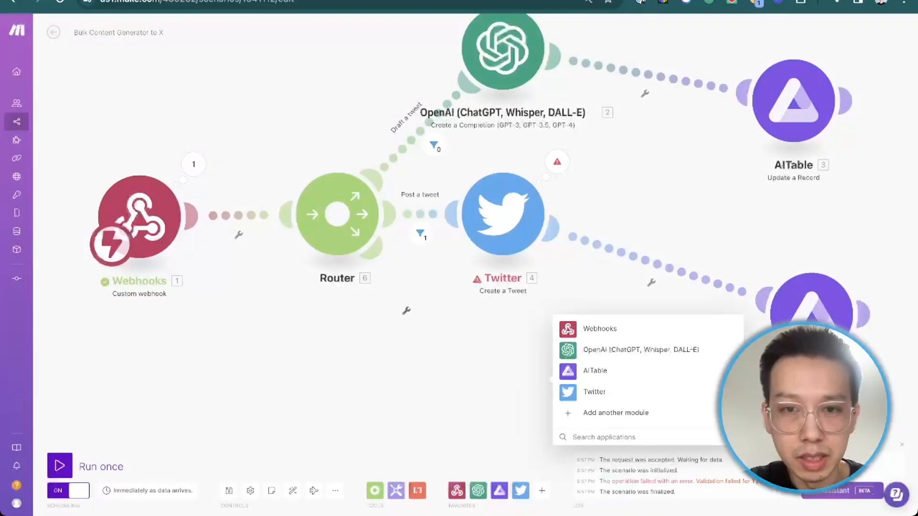
pyautogui.moveTo(503, 220); pyautogui.dragTo(500, 311)
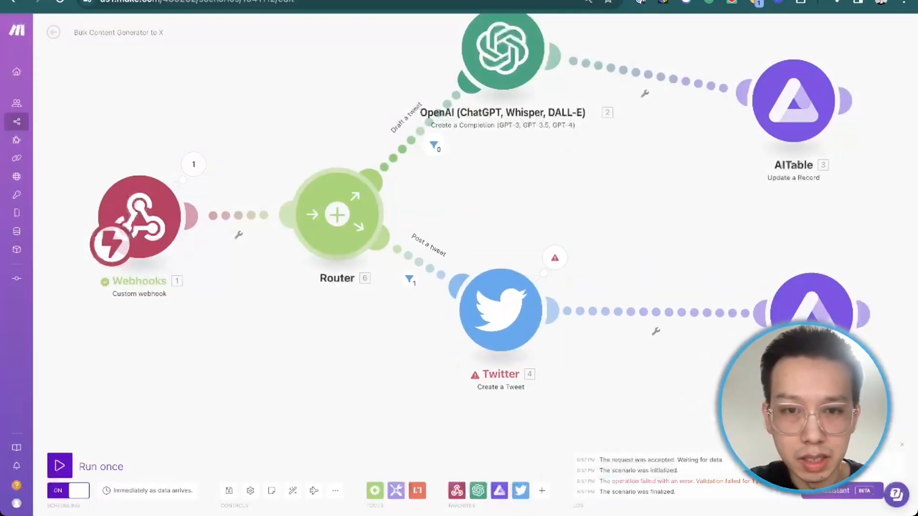
# In AITable's Post a tweet automation, rename the "Draft Tweet" key to "Draft tweet" in the web request's JSON body and save it.
pyautogui.click(410, 280)
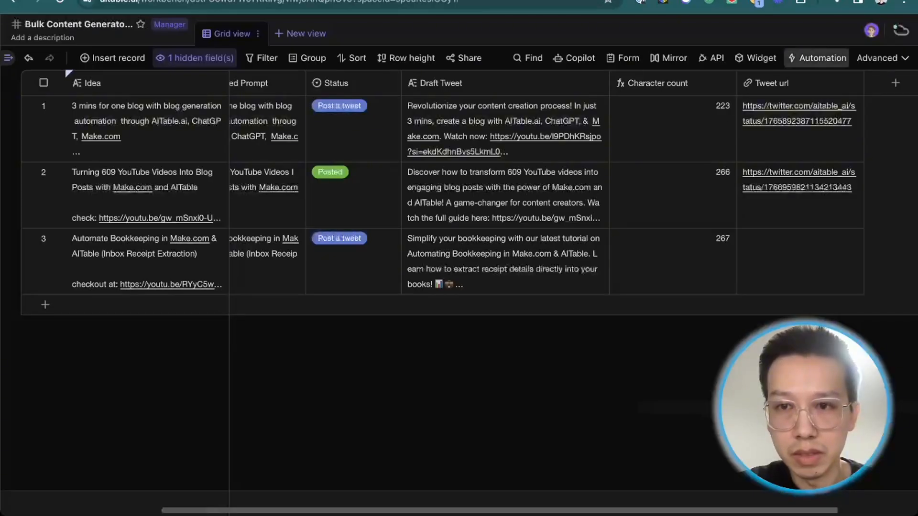
pyautogui.click(819, 58)
pyautogui.click(785, 84)
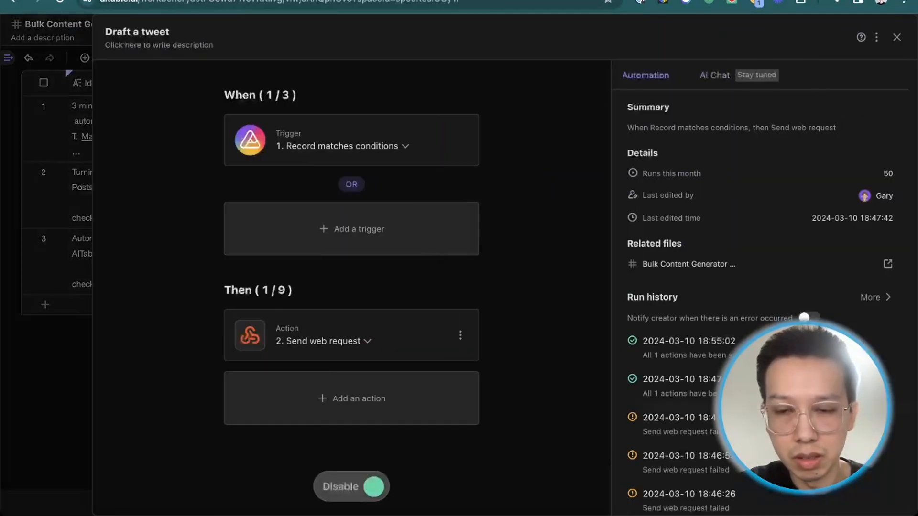
pyautogui.click(351, 335)
pyautogui.scroll(-3, 761, 287)
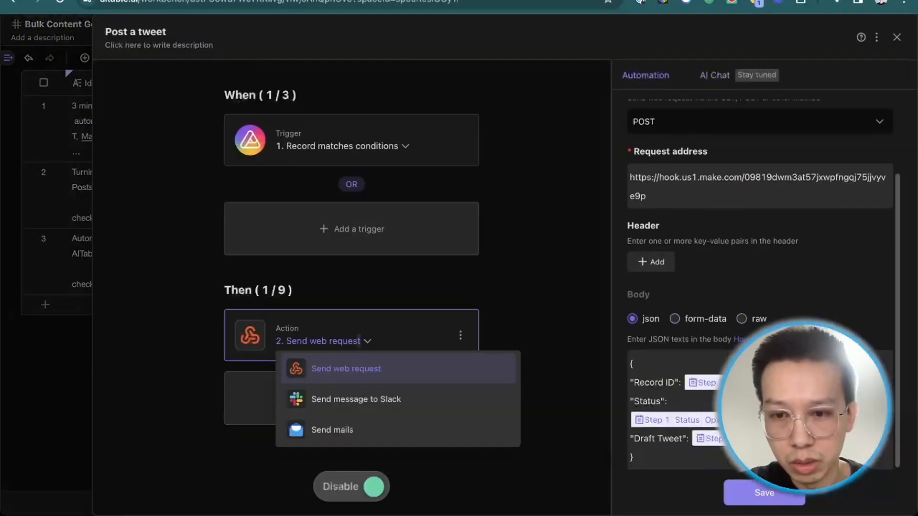
pyautogui.click(663, 438)
pyautogui.press('BackSpace')
pyautogui.write('t')
pyautogui.click(764, 493)
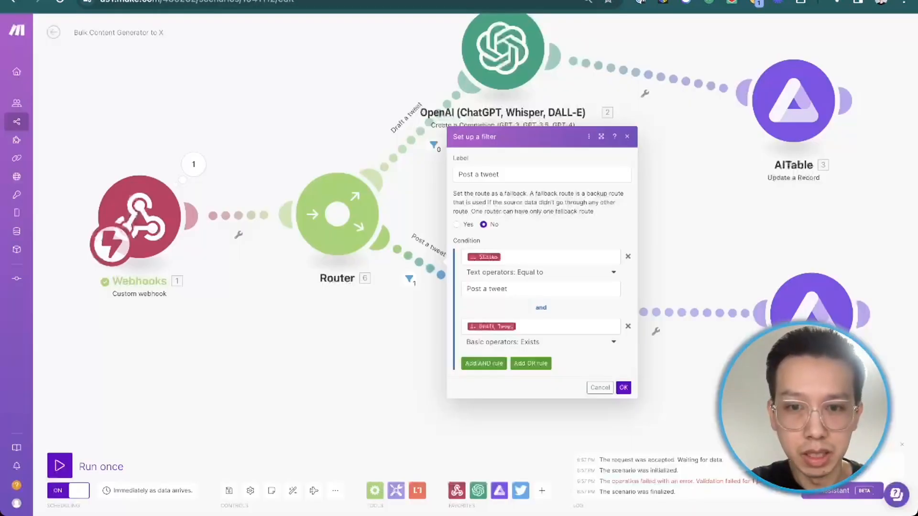
# In Make, remove the Draft Tweet Exists condition from the Post a tweet filter, keeping only the Status condition.
pyautogui.click(554, 327)
pyautogui.press('BackSpace')
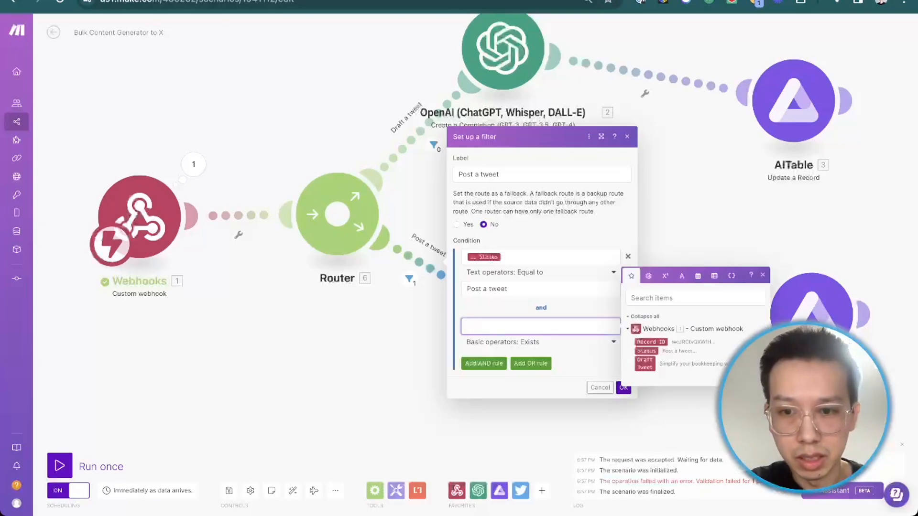
pyautogui.click(600, 388)
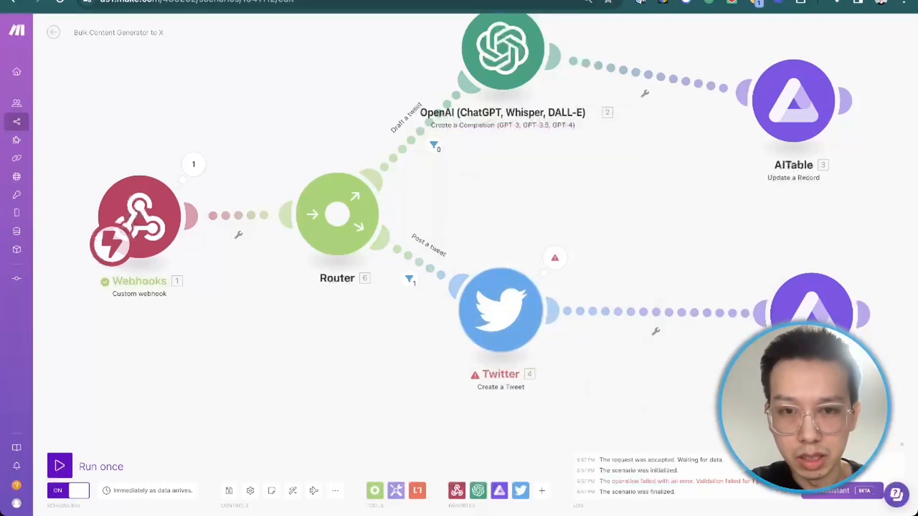
pyautogui.click(409, 279)
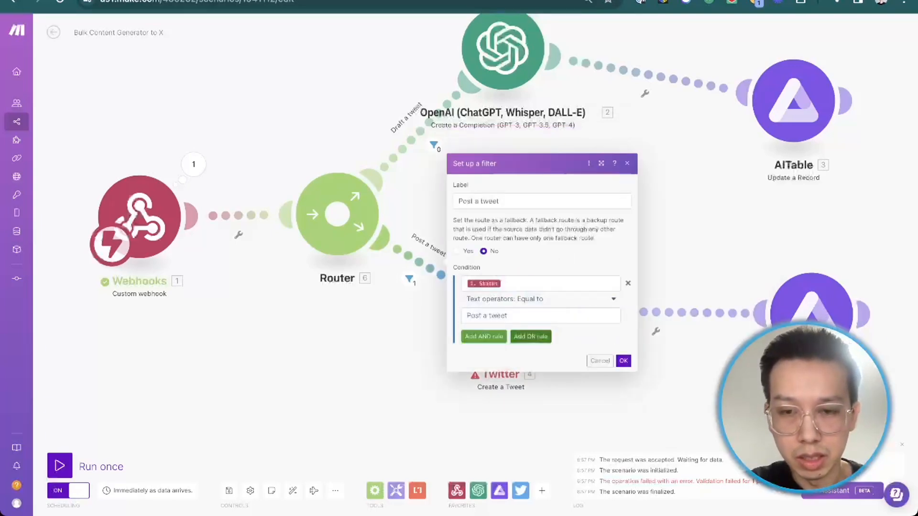
pyautogui.click(601, 361)
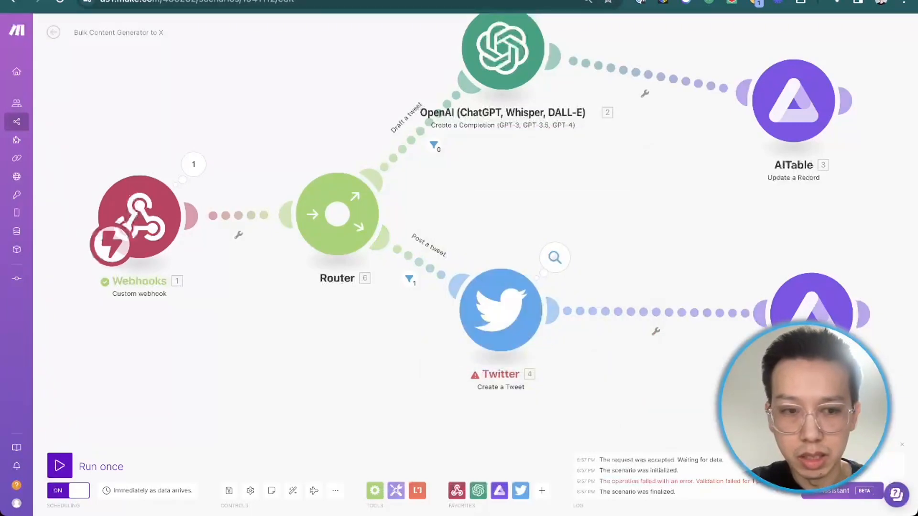
# Run the scenario once with the existing webhook data, and in AITable clear the third record's Status and set it to Post a tweet again.
pyautogui.click(60, 465)
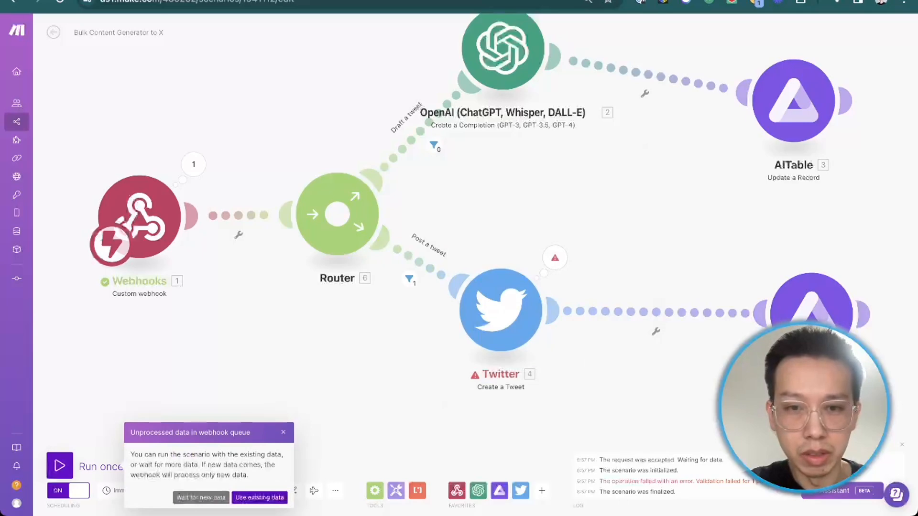
pyautogui.click(259, 498)
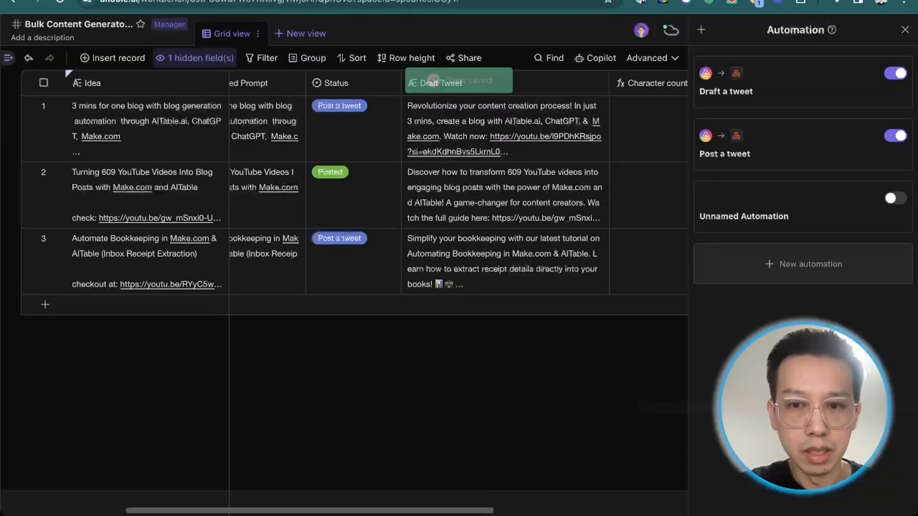
pyautogui.click(353, 261)
pyautogui.press('BackSpace')
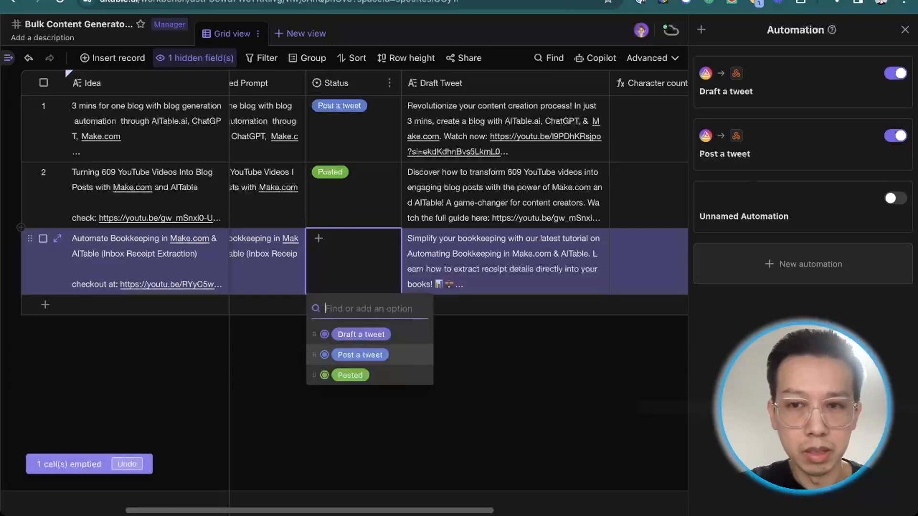
pyautogui.click(360, 355)
pyautogui.press('Escape')
pyautogui.hotkey('ctrl', 'Tab')
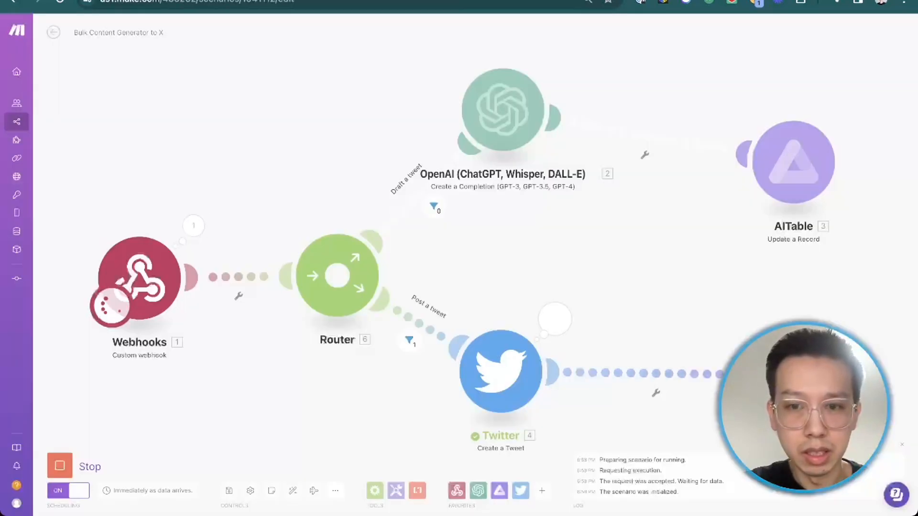
# In AITable, close the automation list and review the third record's Status, Tweet url and Draft Tweet.
pyautogui.hotkey('ctrl', 'shift', 'Tab')
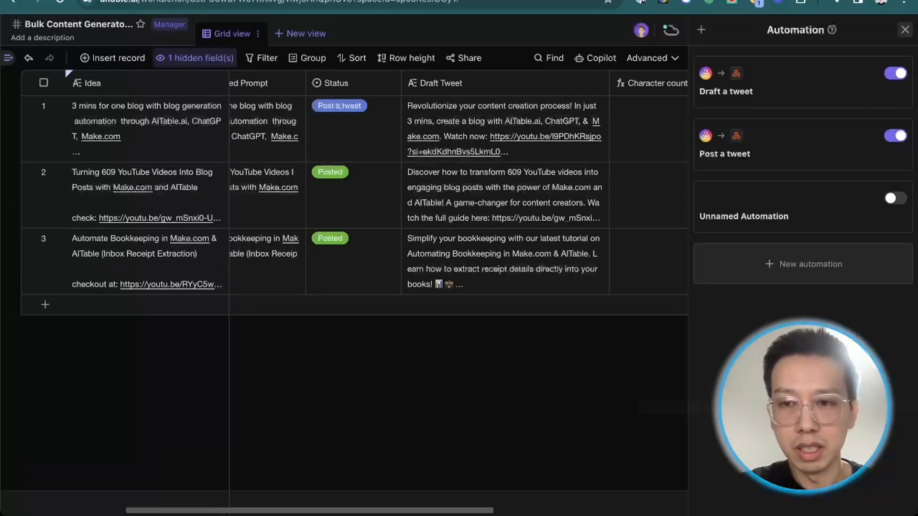
pyautogui.click(906, 30)
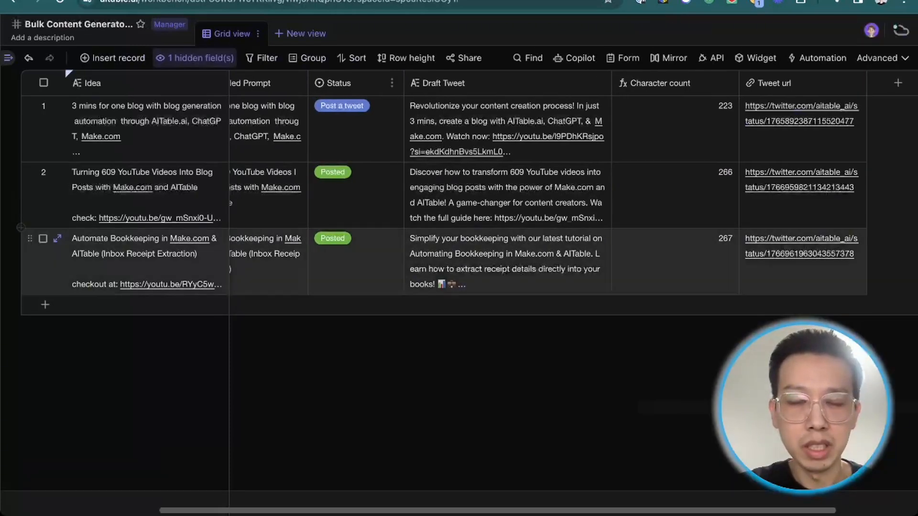
pyautogui.click(356, 262)
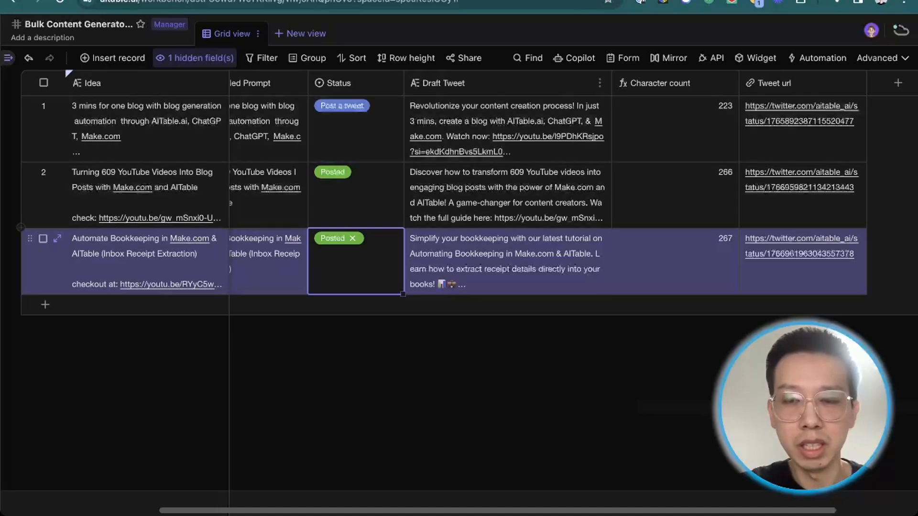
pyautogui.click(795, 260)
pyautogui.click(517, 263)
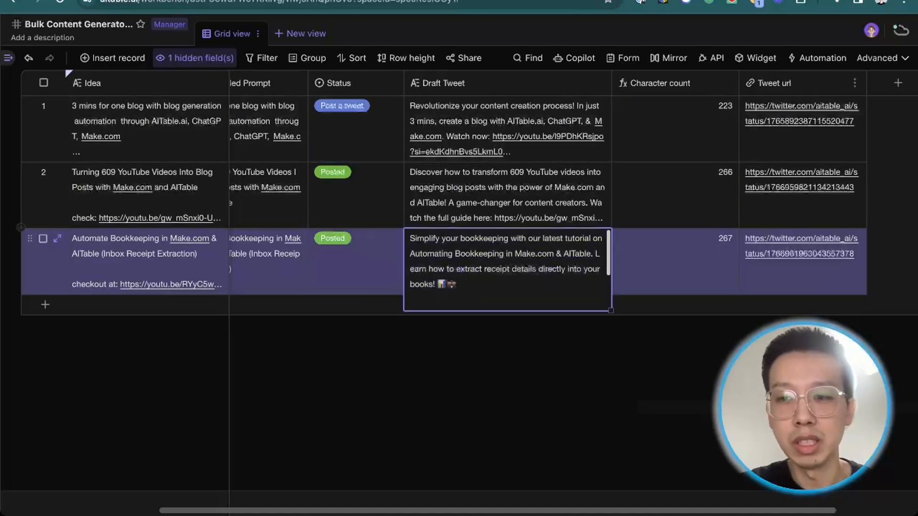
# Open the third record's tweet URL, review the published tweet's text on X, and open the account's profile.
pyautogui.click(790, 239)
pyautogui.click(790, 239)
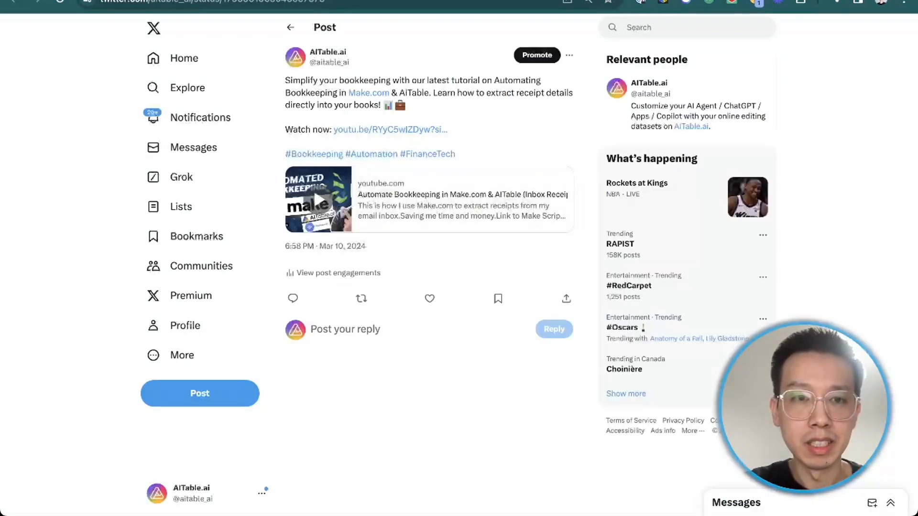
pyautogui.moveTo(285, 81)
pyautogui.mouseDown()
pyautogui.moveTo(407, 105)
pyautogui.moveTo(456, 155)
pyautogui.mouseUp()
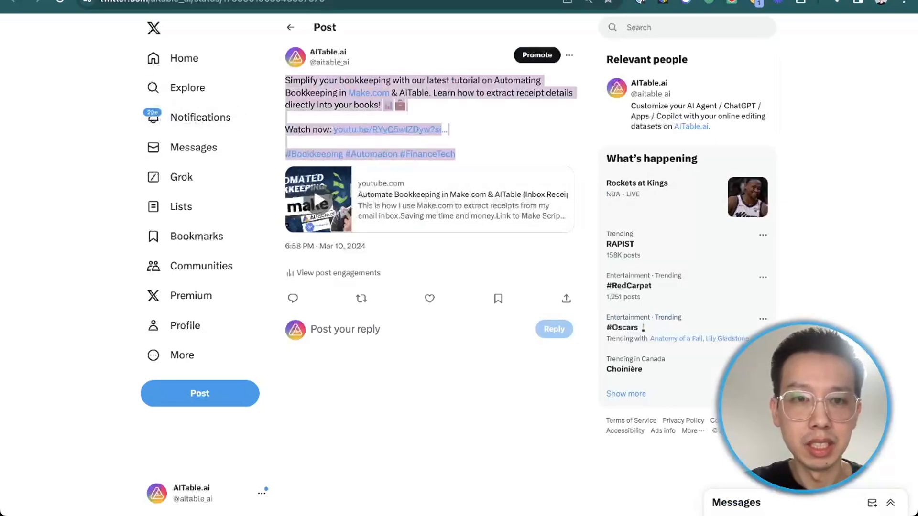
pyautogui.click(471, 154)
pyautogui.click(185, 325)
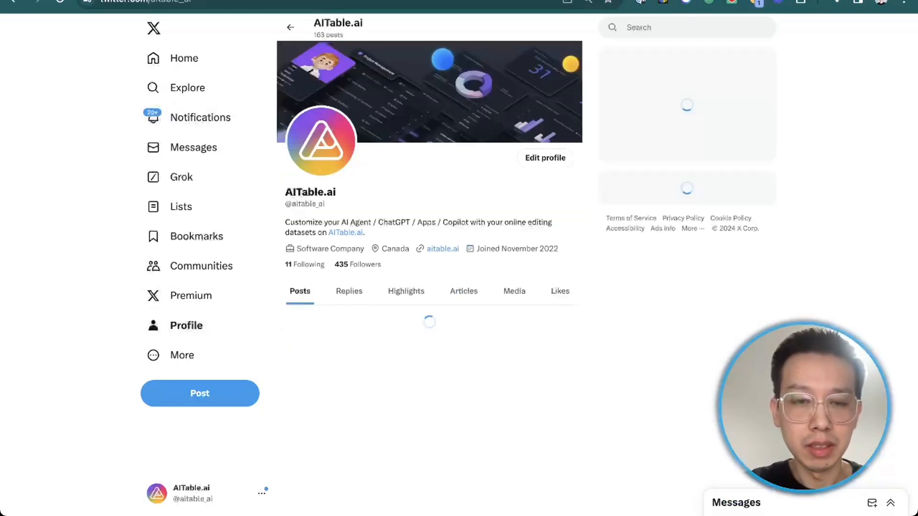
# Look through the AITable.ai account's posts on its X profile.
pyautogui.scroll(-2, 429, 239)
pyautogui.scroll(-1, 338, 432)
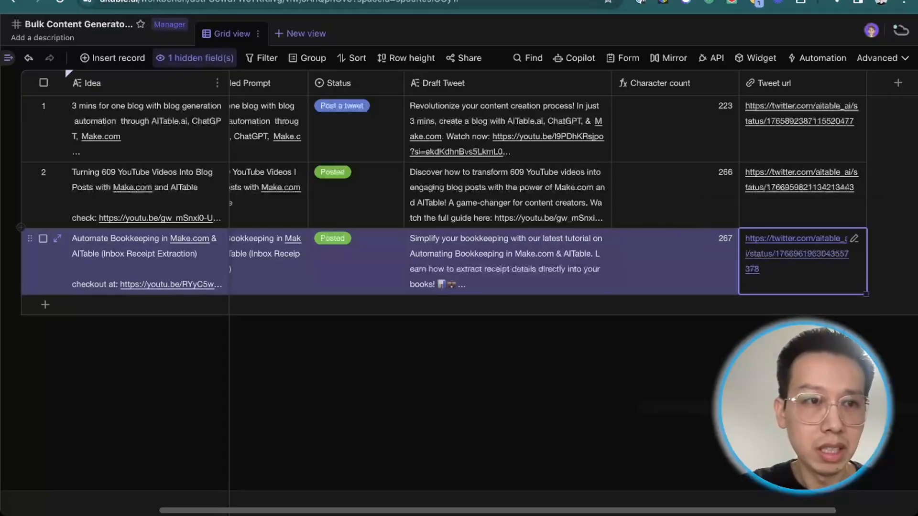
# In AITable, publish the Bulk Content Generator datasheet so that anyone with the link can access it.
pyautogui.click(216, 58)
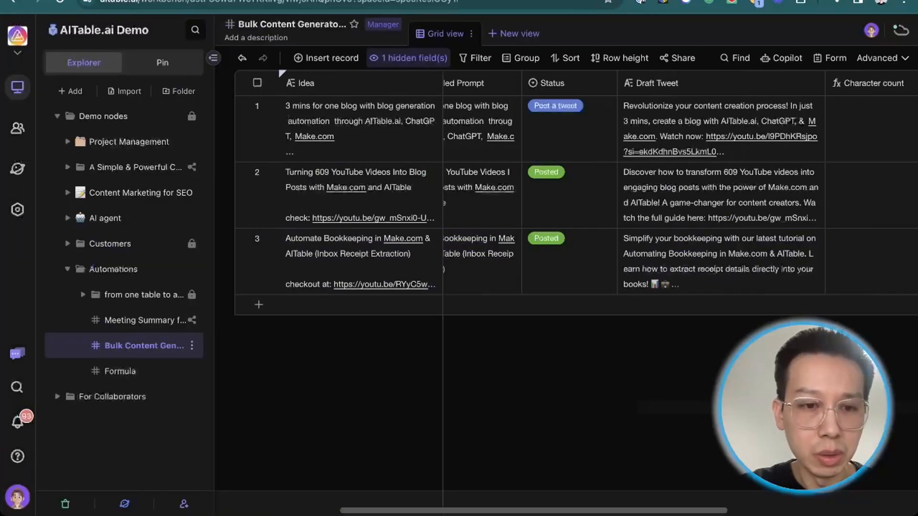
pyautogui.click(191, 345)
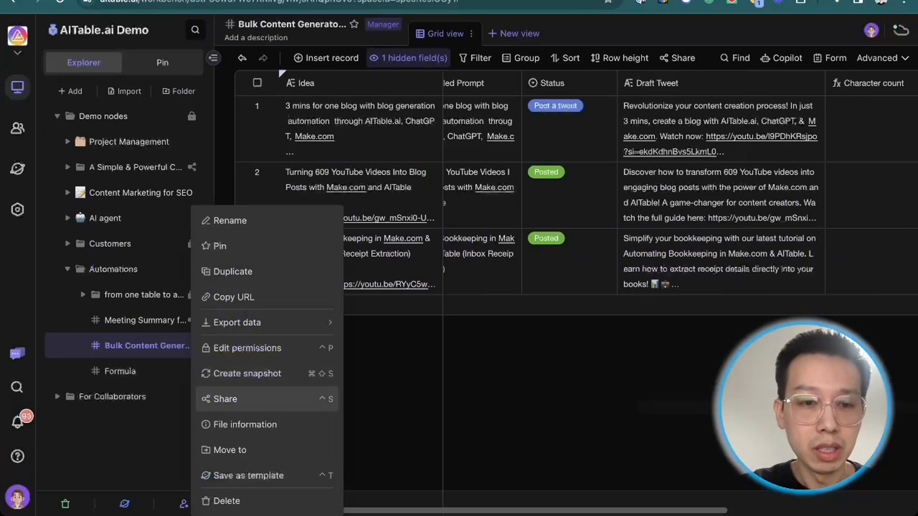
pyautogui.click(225, 398)
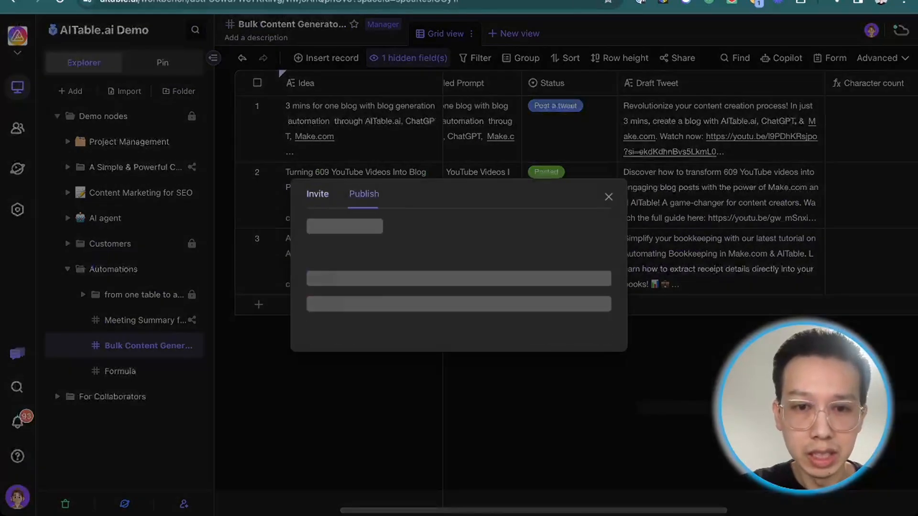
pyautogui.click(459, 323)
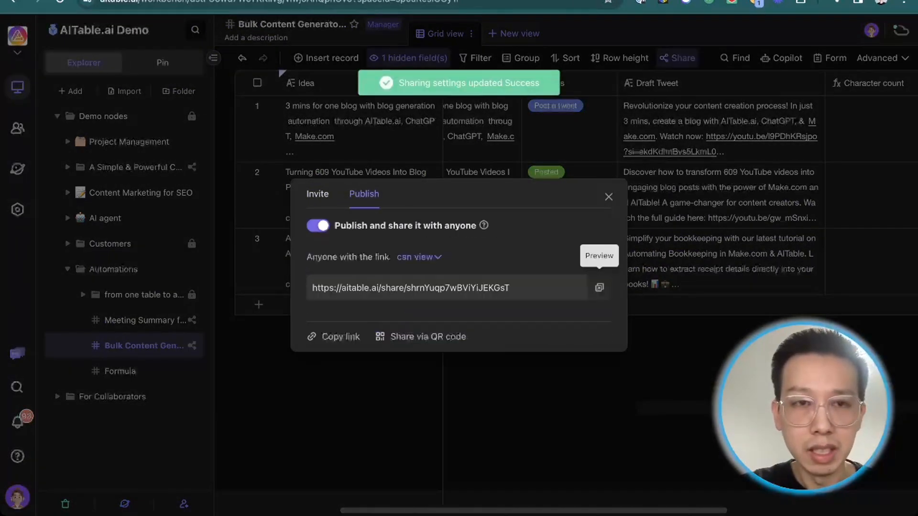
# Preview the datasheet's public share page and return to its sharing settings.
pyautogui.click(599, 287)
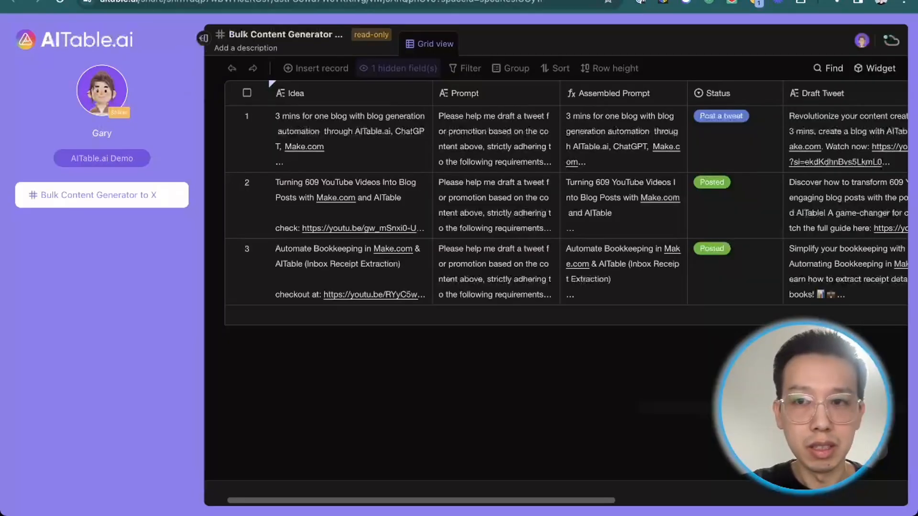
pyautogui.click(203, 39)
pyautogui.click(13, 38)
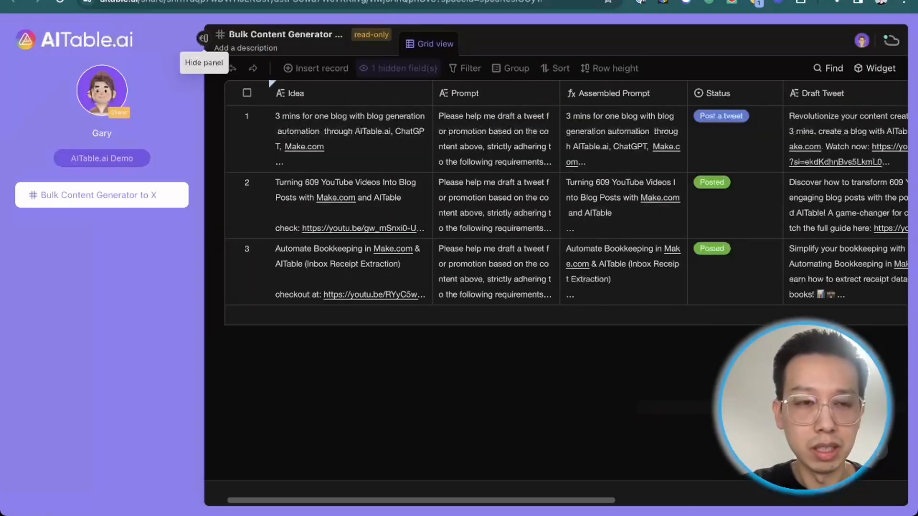
pyautogui.click(350, 206)
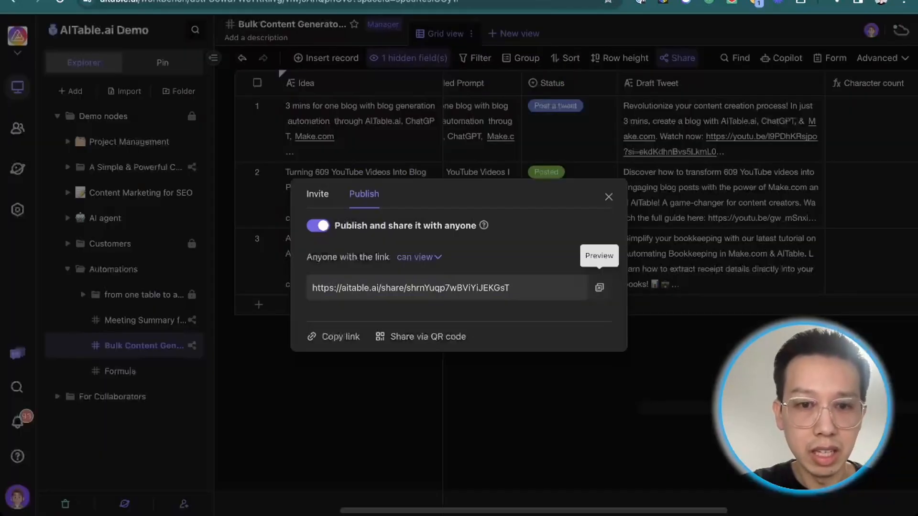
# Set the public link's permission for the Bulk Content Generator datasheet to "can save as copy".
pyautogui.click(418, 256)
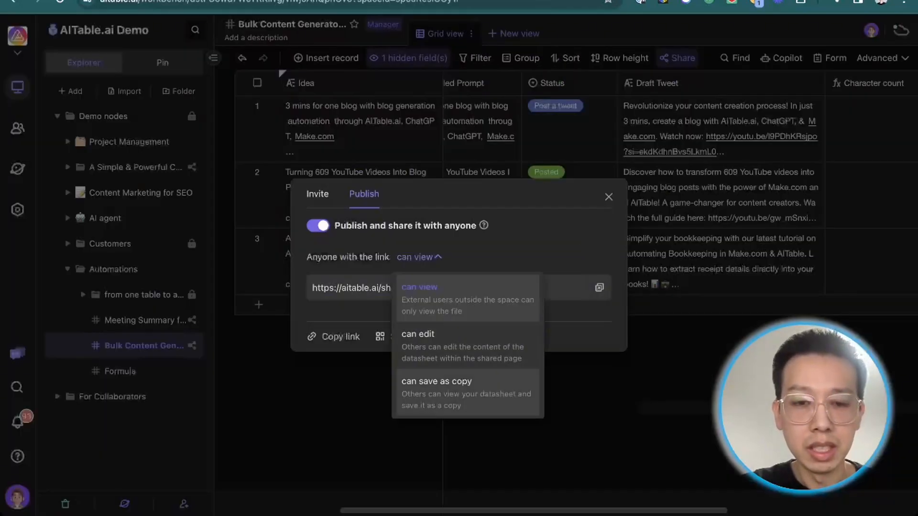
pyautogui.click(437, 387)
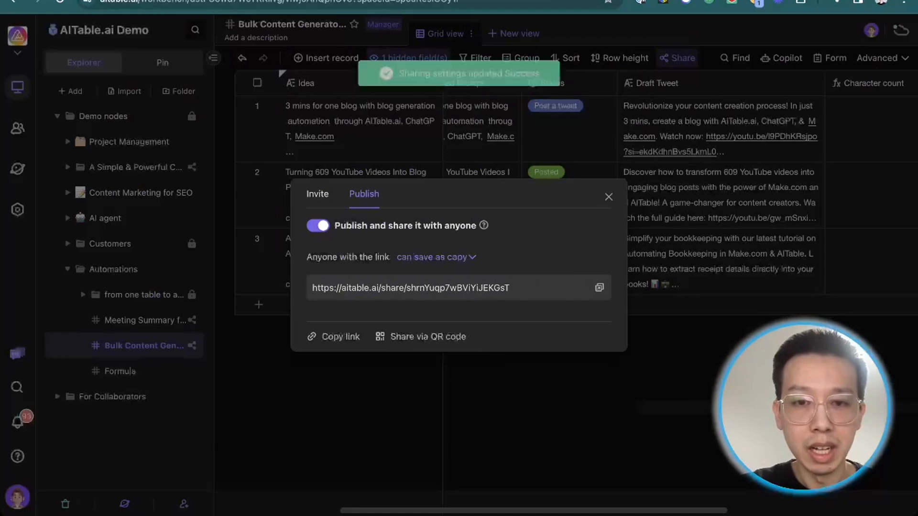
pyautogui.press('Escape')
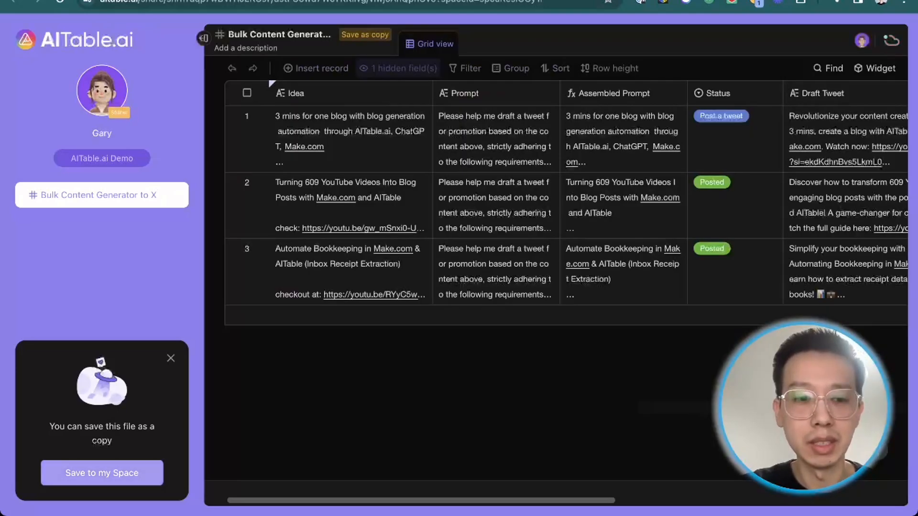
# On the share page, view the Spaces offered for saving a copy of the datasheet, and close the selection without saving.
pyautogui.click(102, 473)
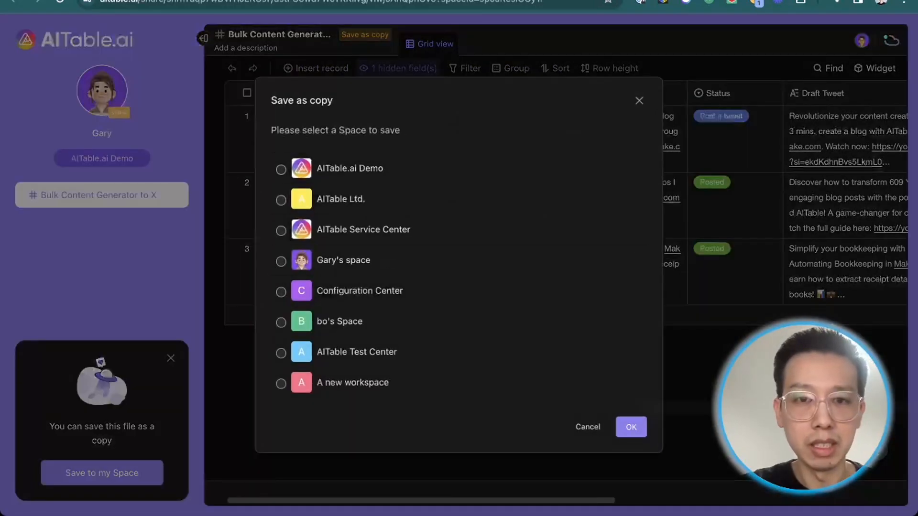
pyautogui.click(640, 100)
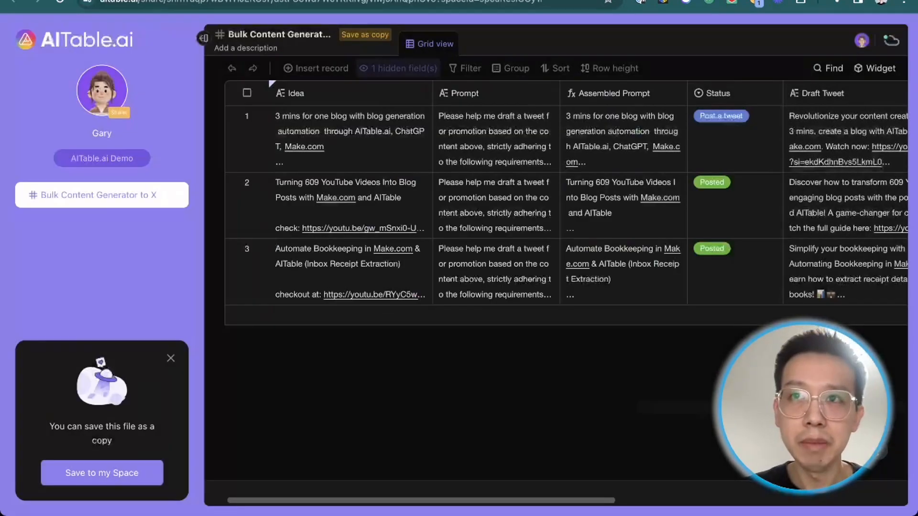